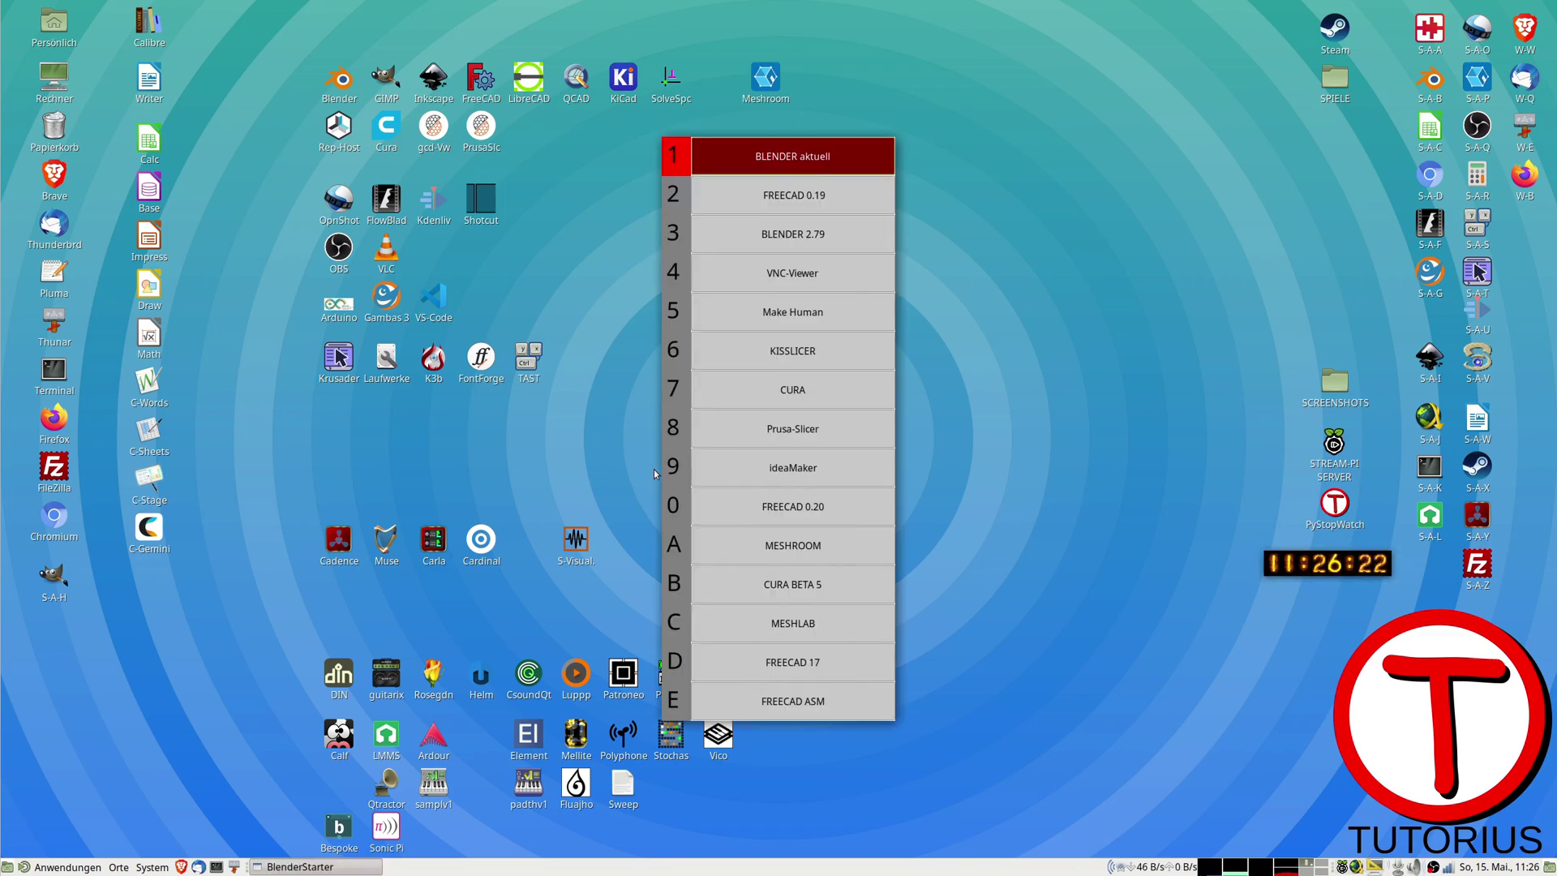
Launch FreeCAD 0.20 from the BlenderStarter launcher list
key(Down)
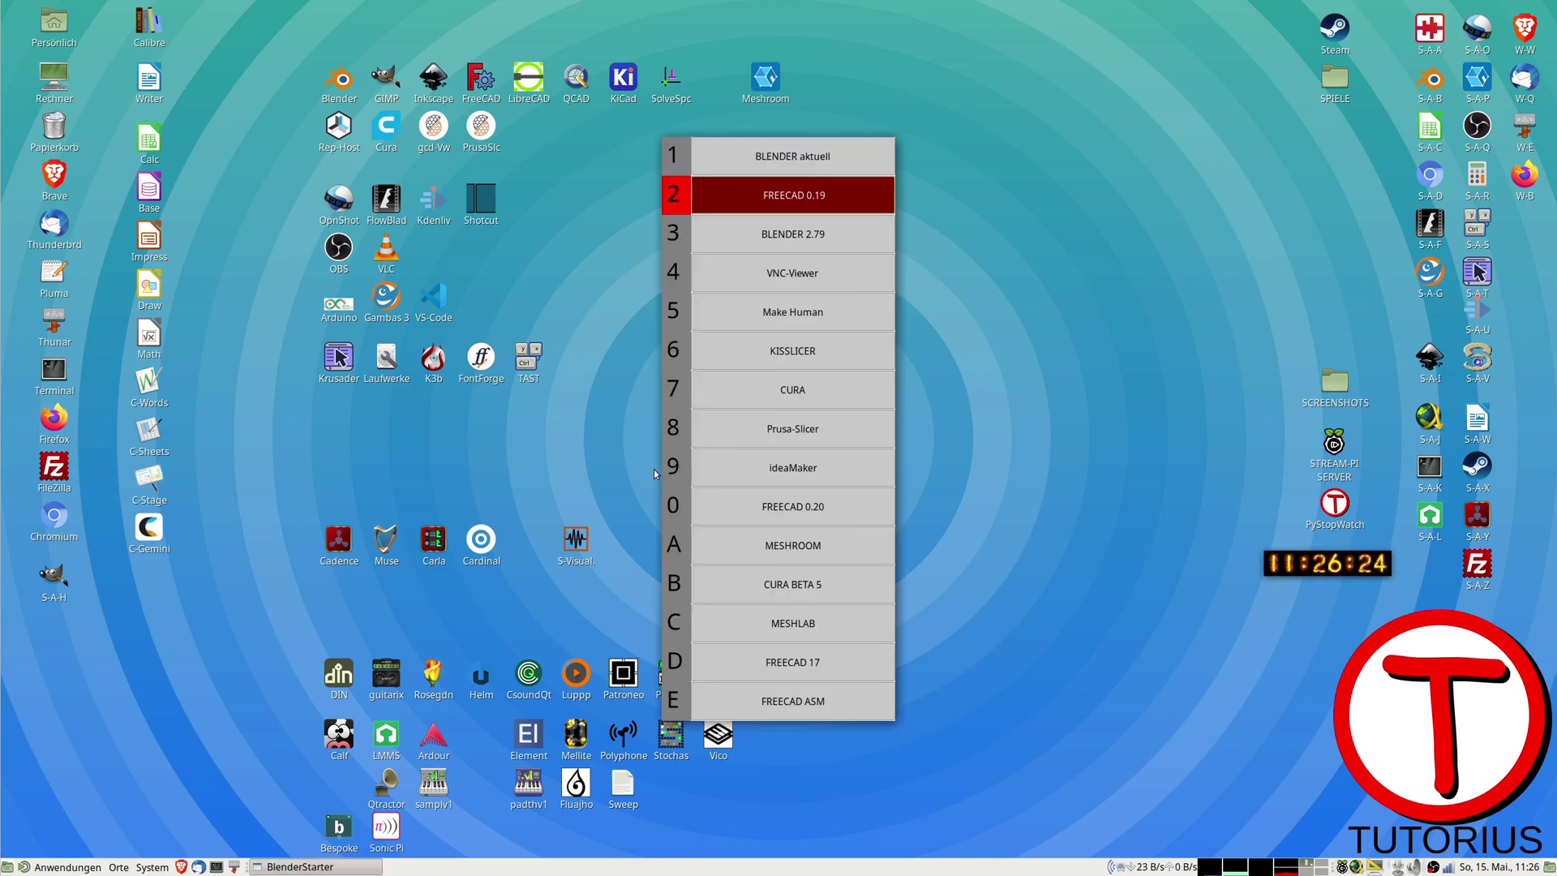
key(Down)
key(Down)
key(Down)
key(Down)
key(Down)
key(Down)
key(Down)
key(Down)
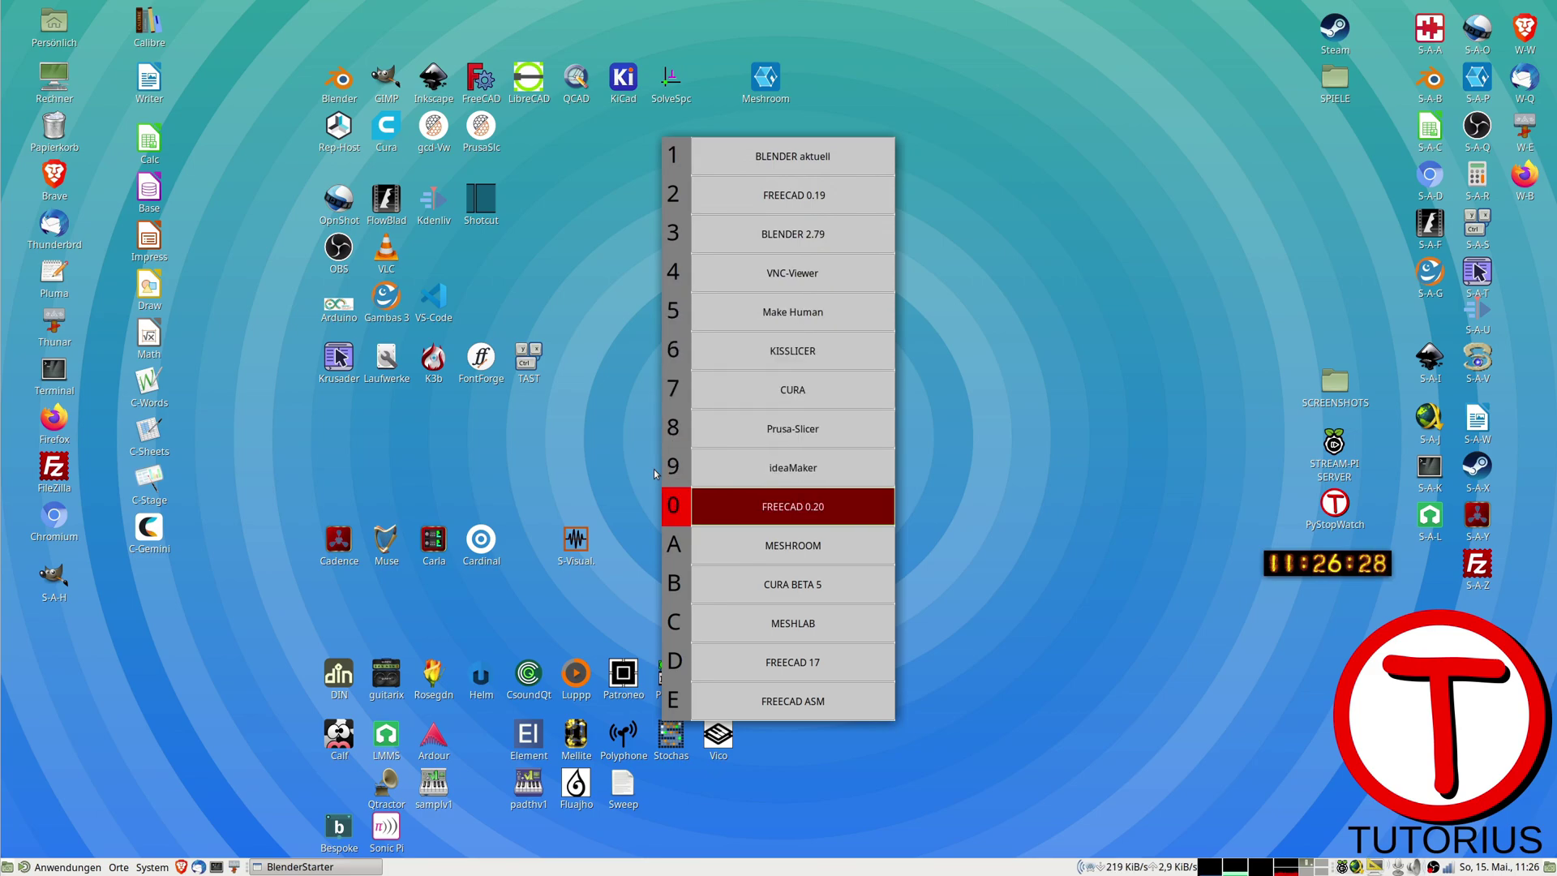
key(Return)
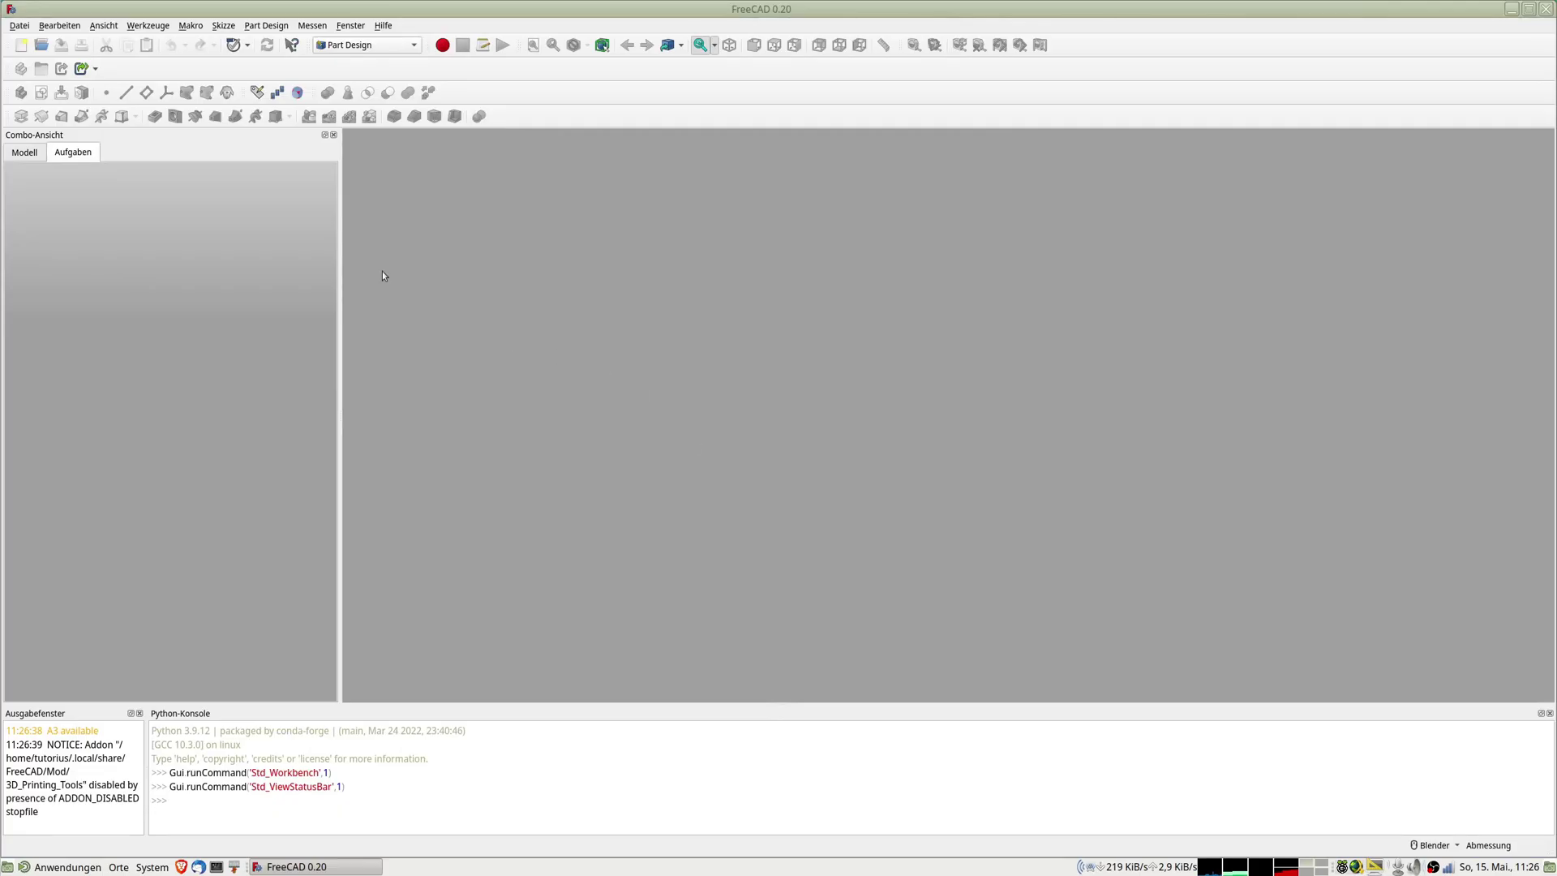
click(386, 27)
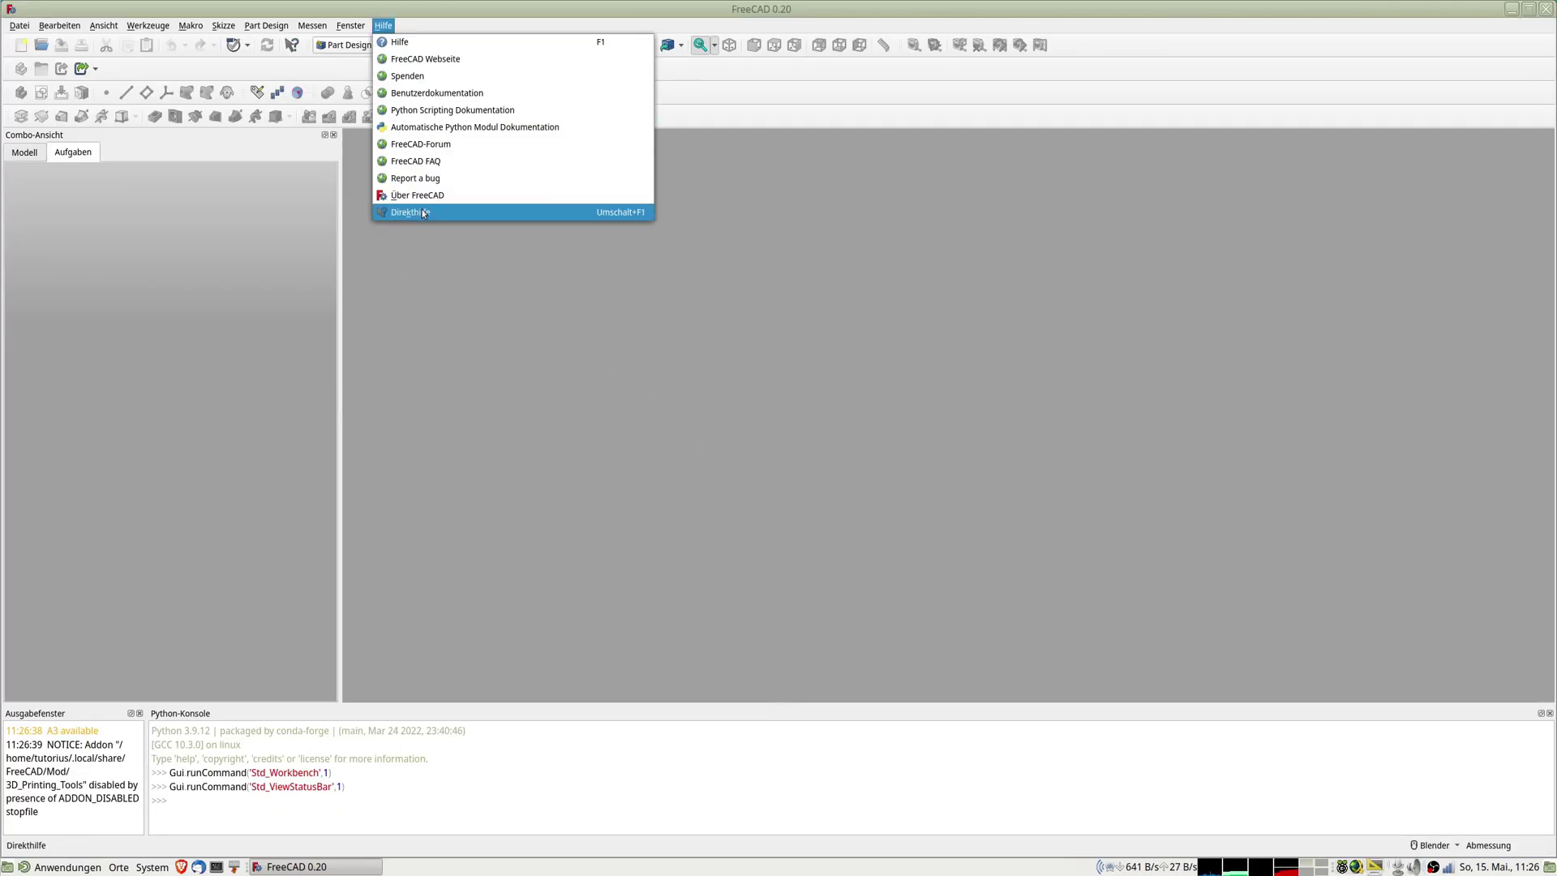
click(414, 197)
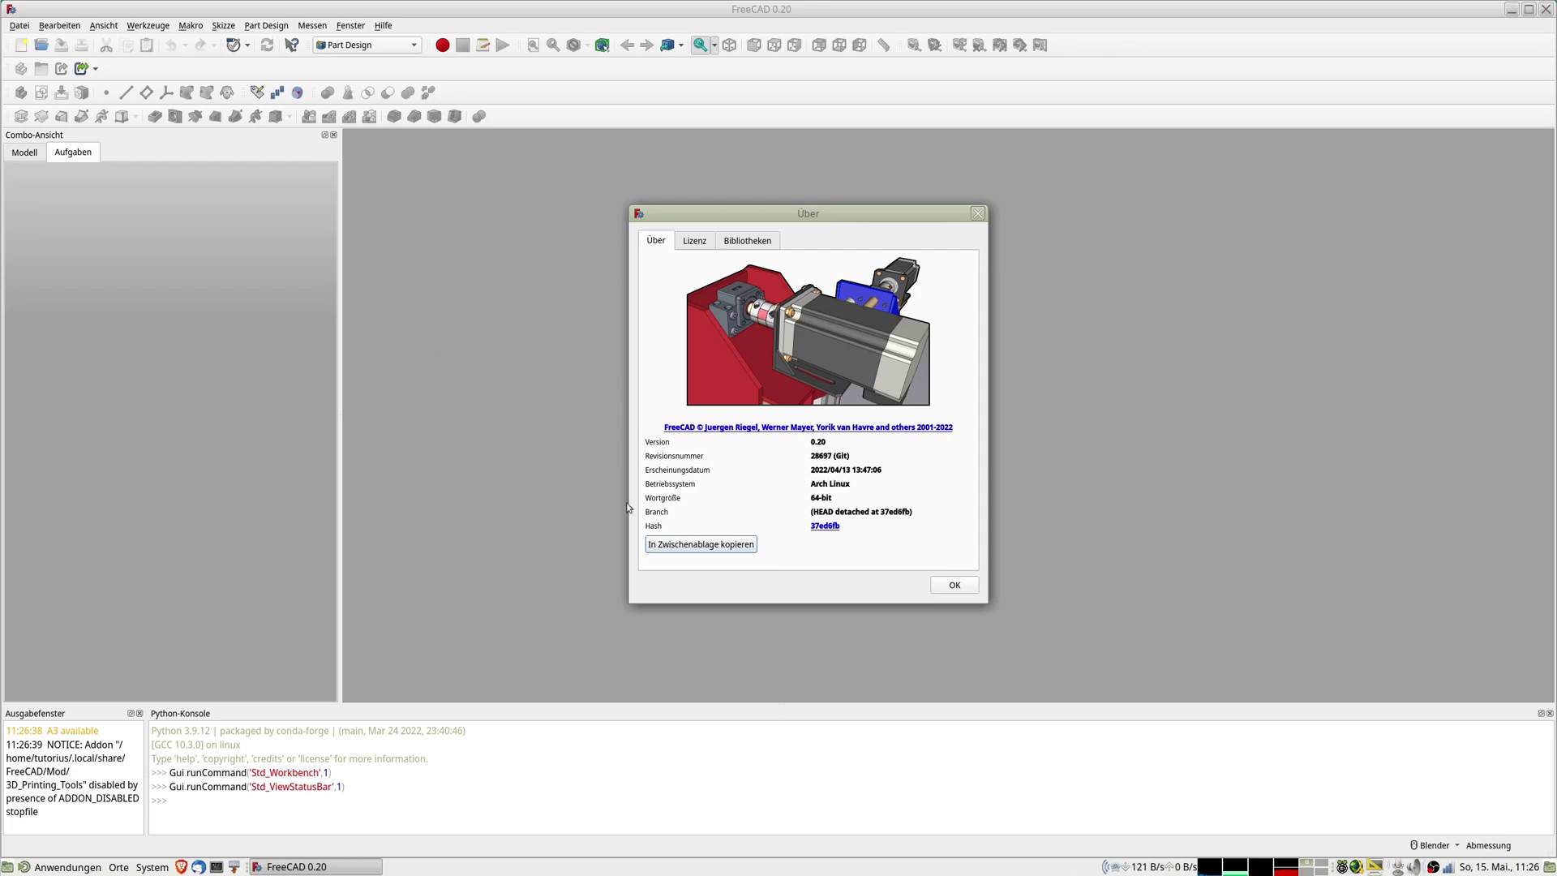
click(943, 589)
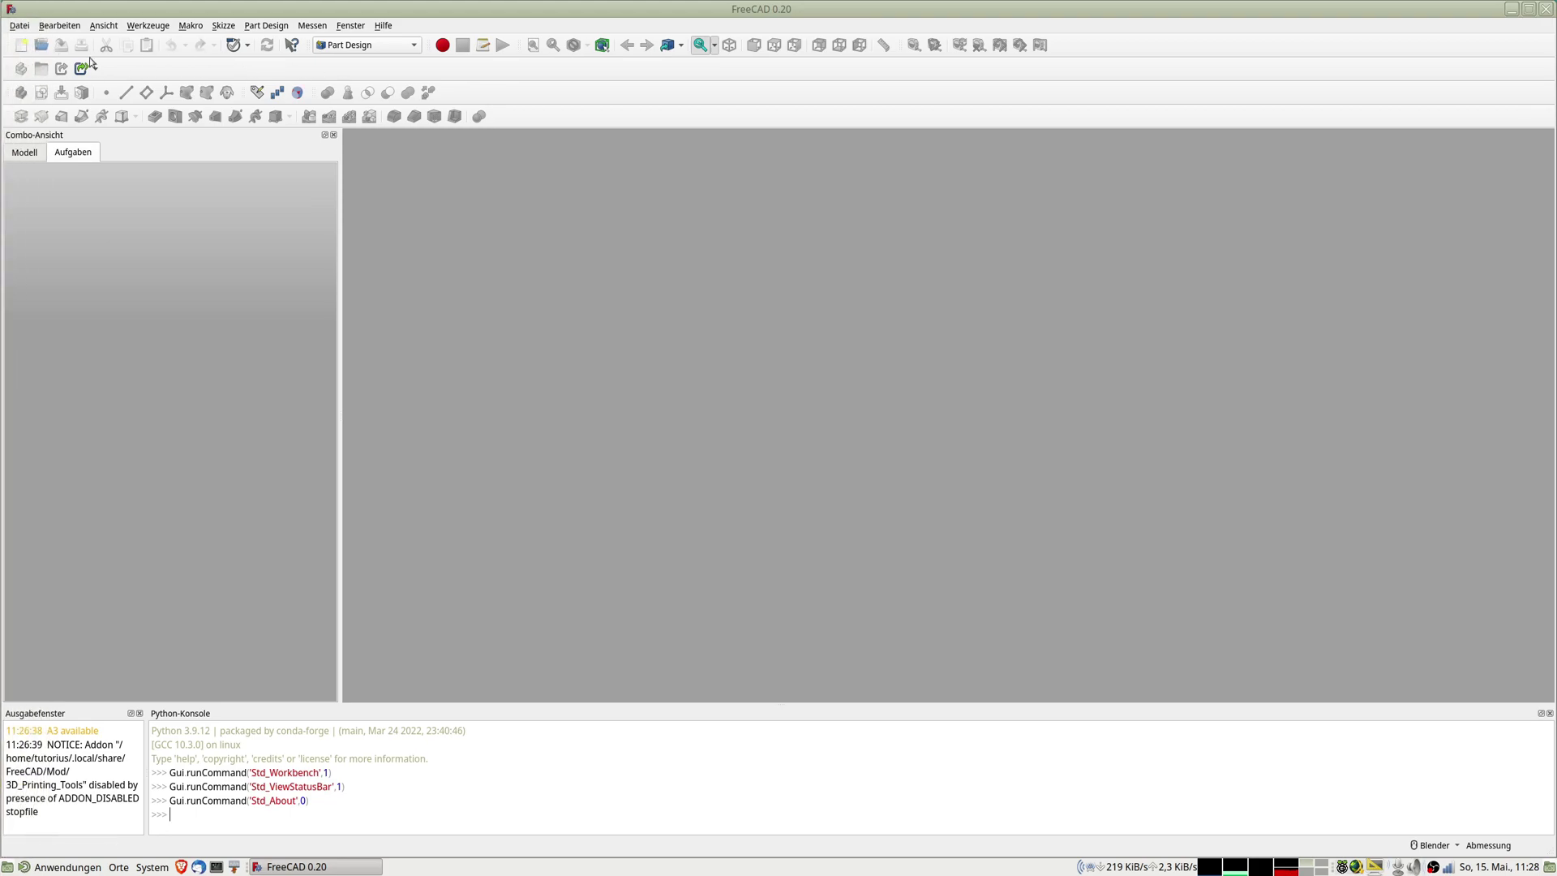
Create a new document 'Unbenannt' and switch to the Image workbench
click(19, 25)
click(33, 41)
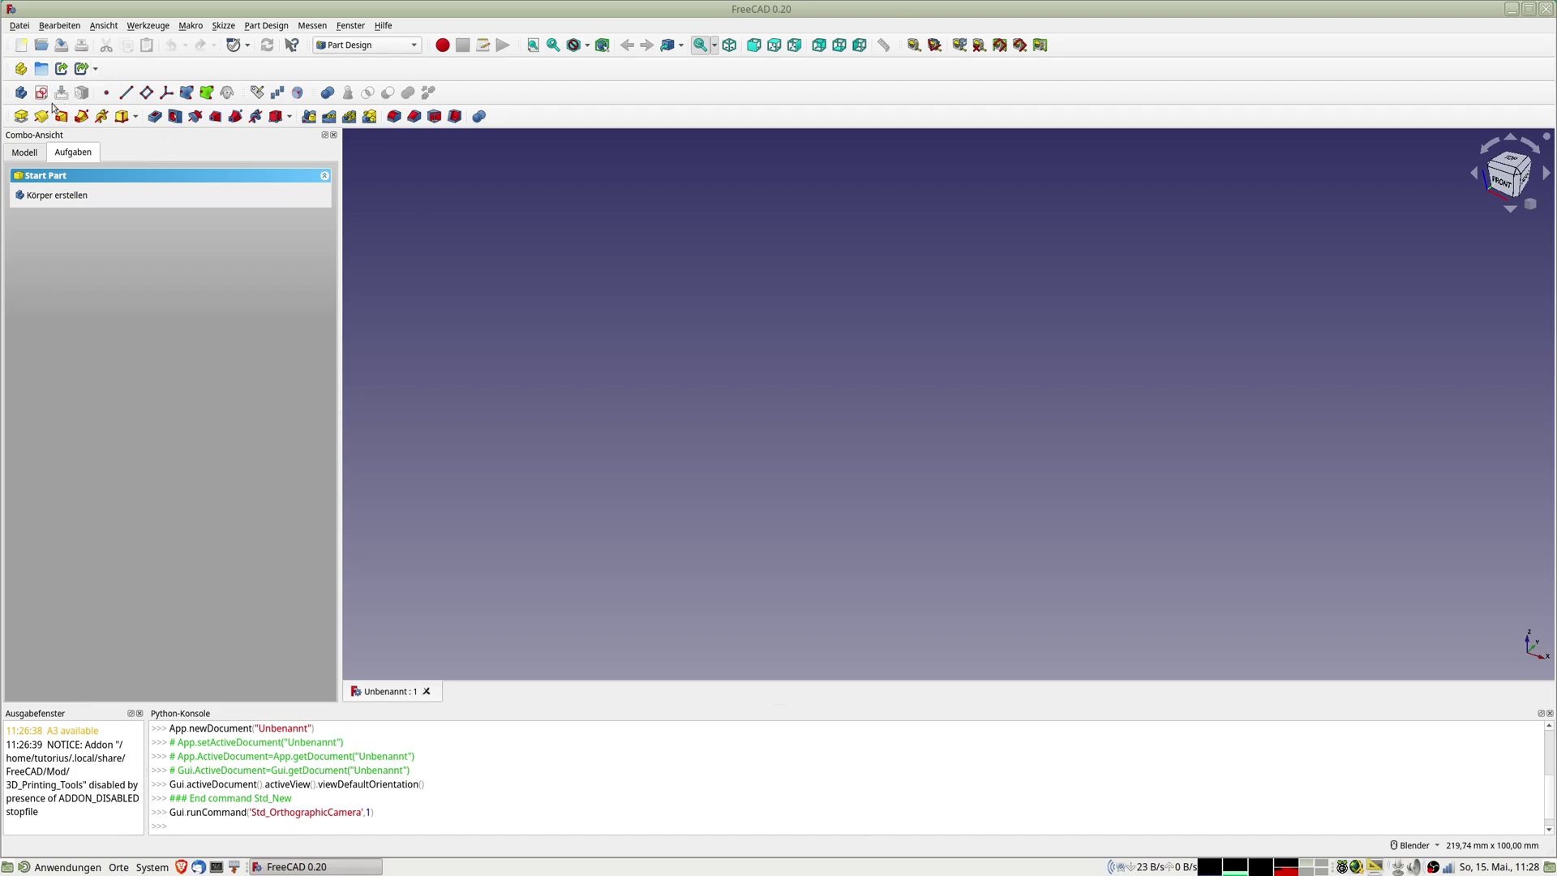
click(389, 52)
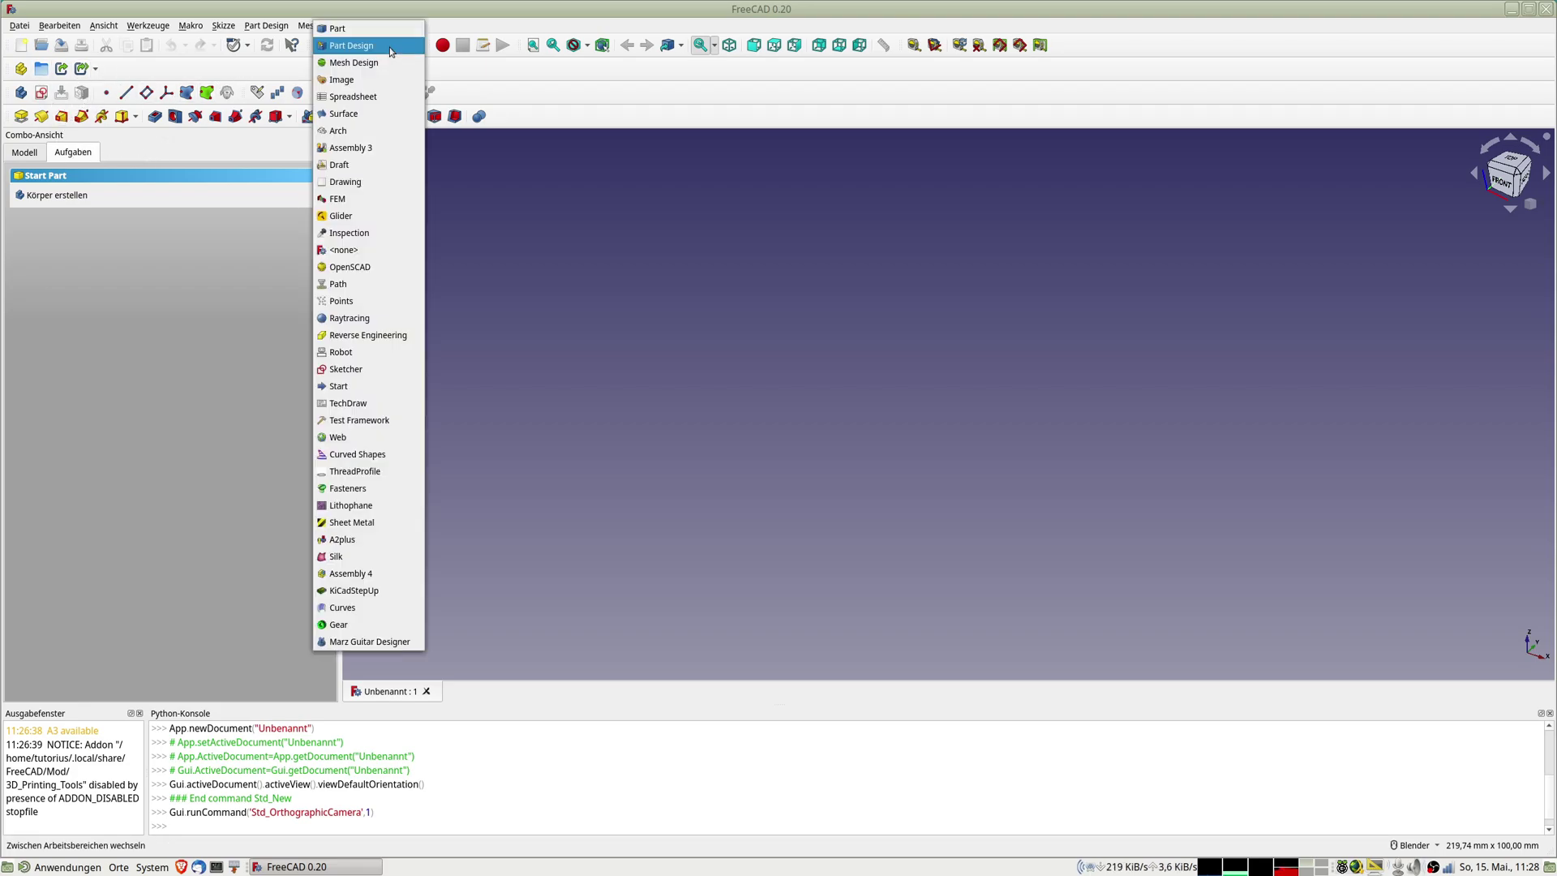
click(344, 81)
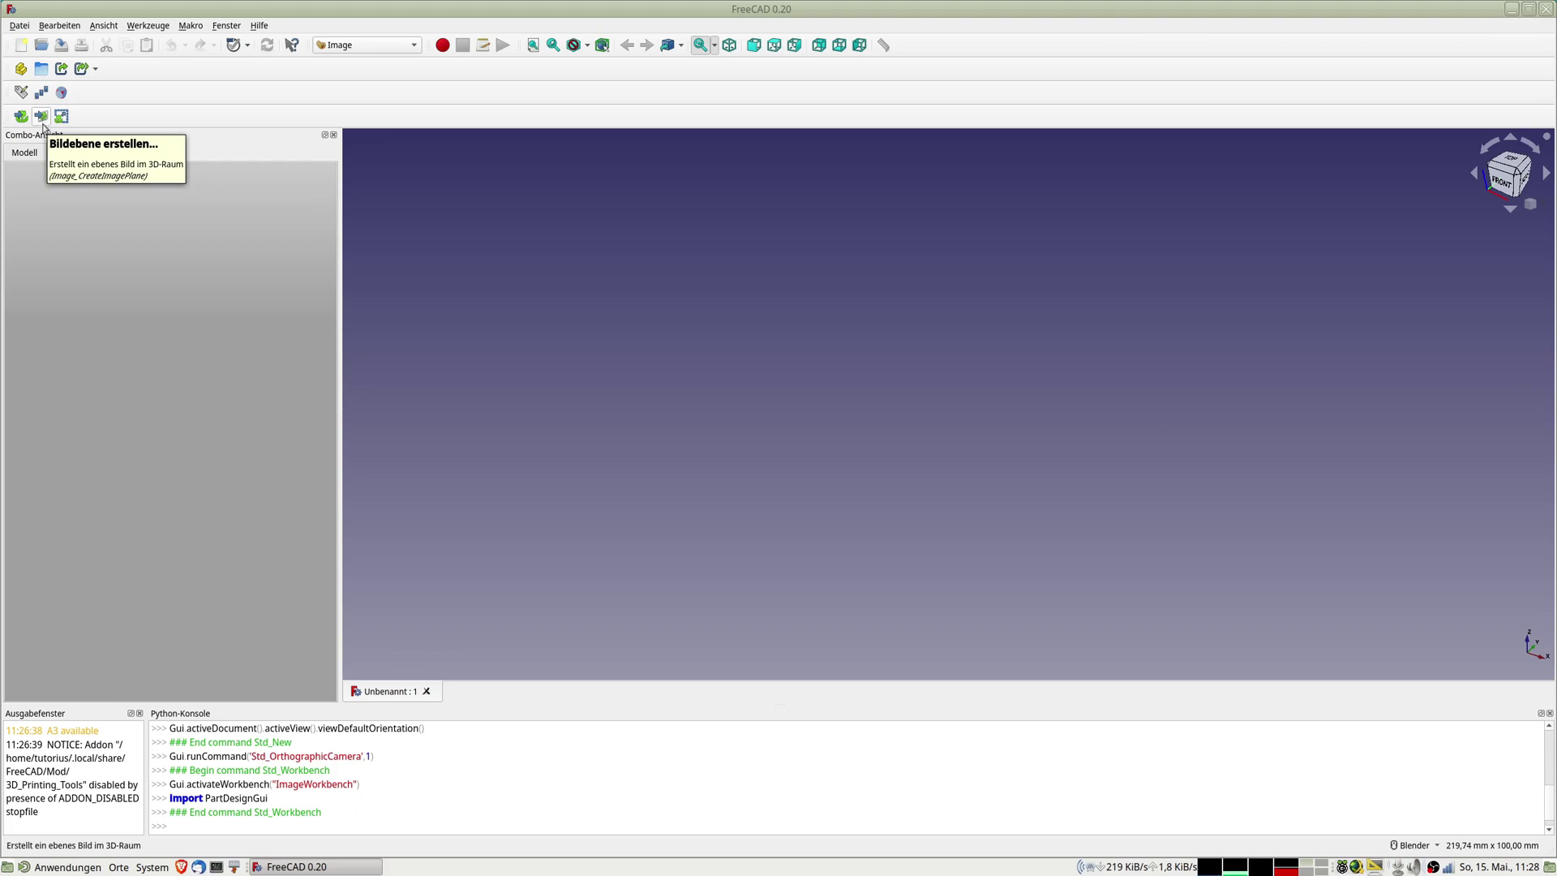
Place Desktop/SCREENSHOTS/Rippe.png as an image plane on the XZ plane
click(42, 118)
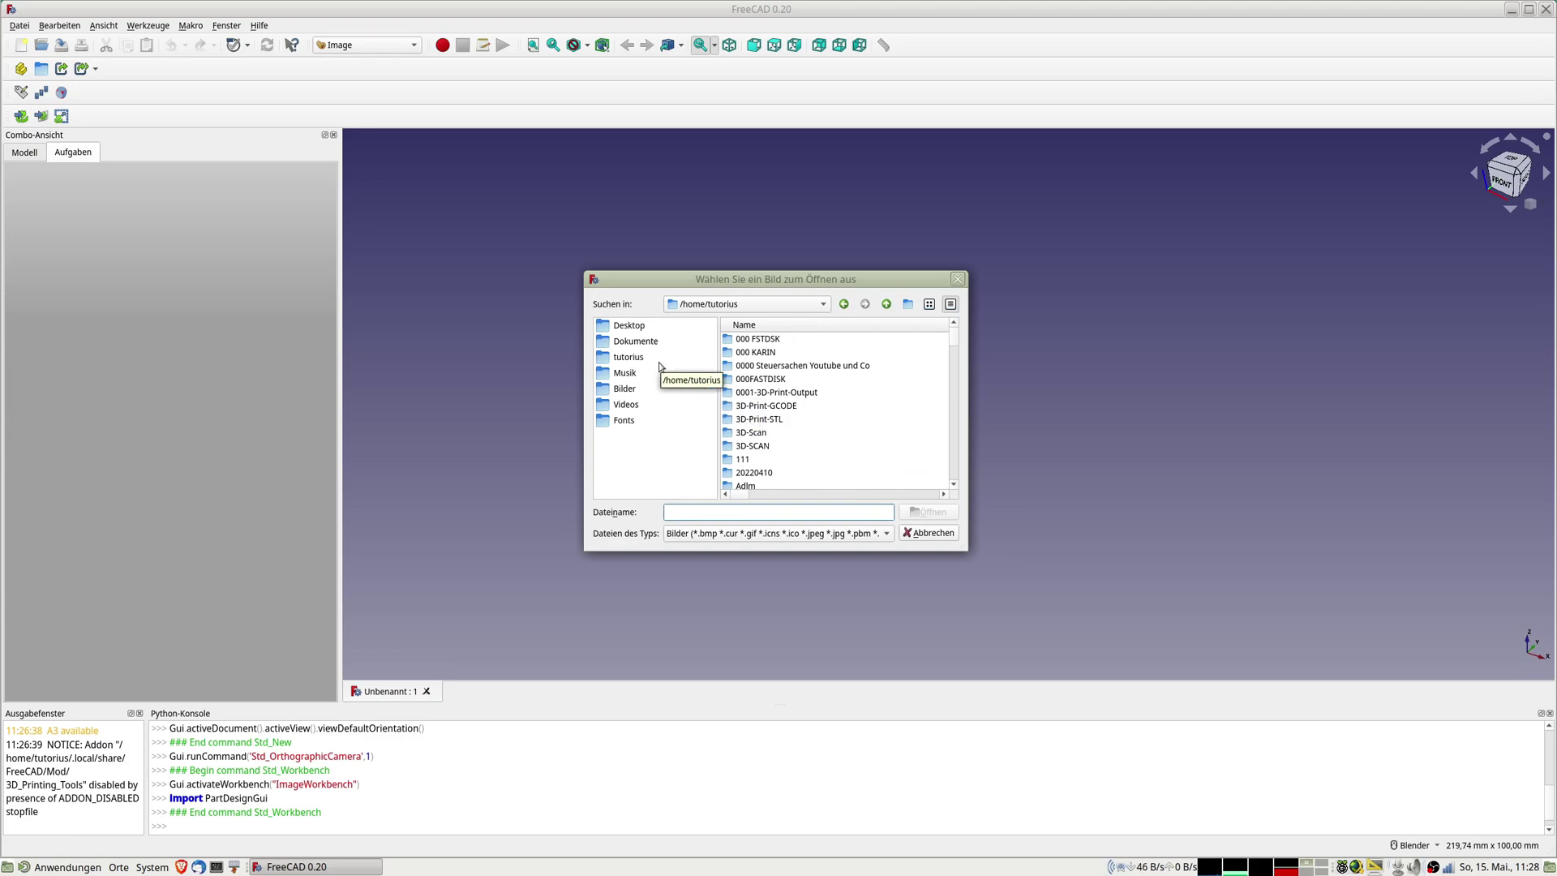
click(628, 326)
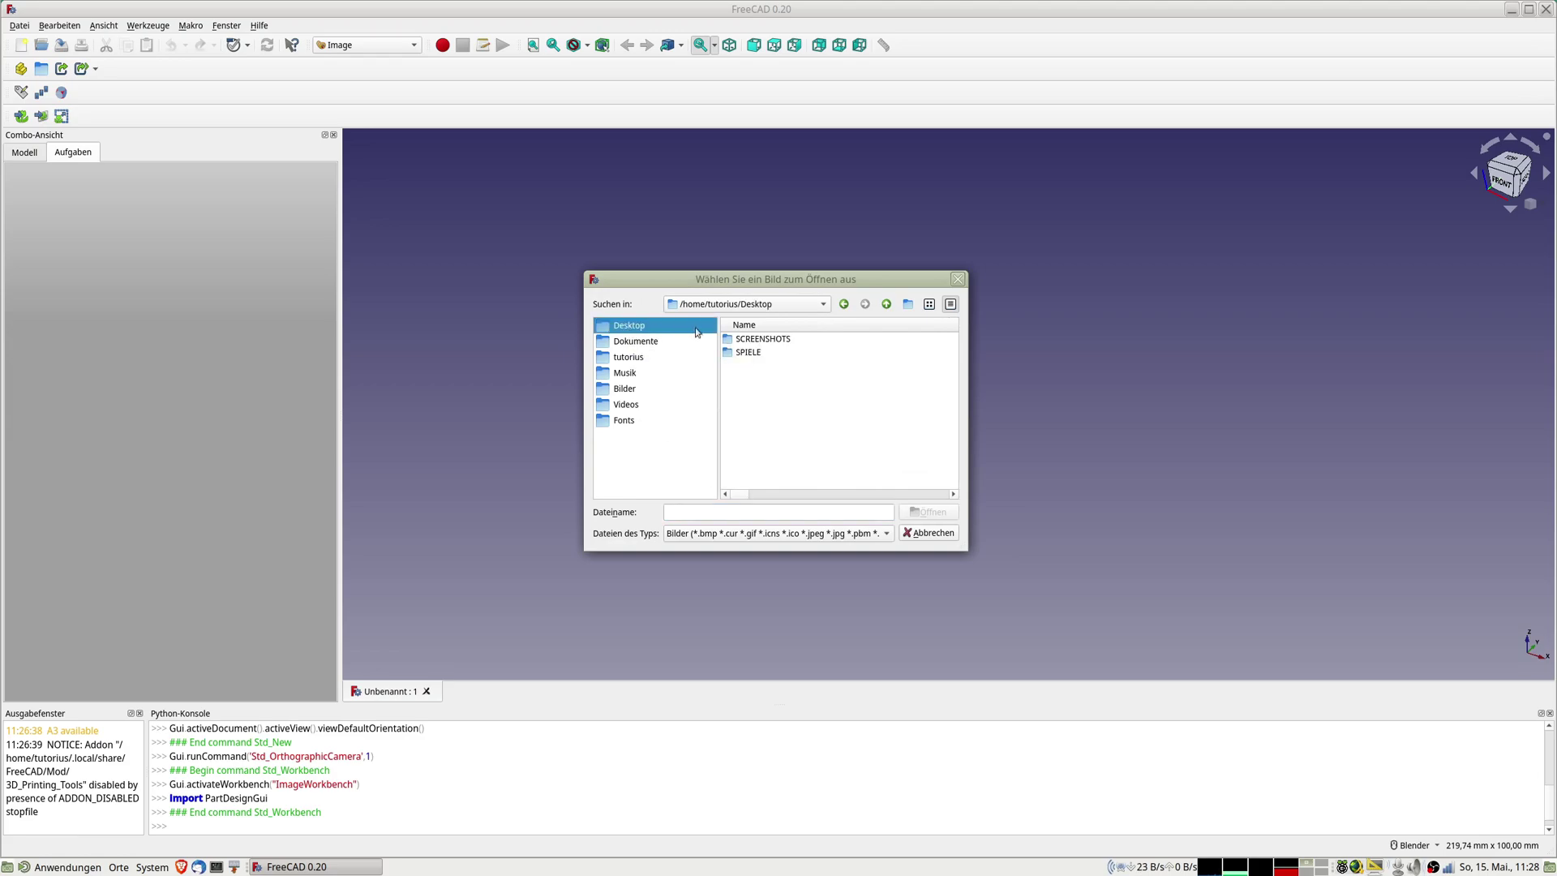
double_click(753, 339)
scroll(801, 434, down, 1)
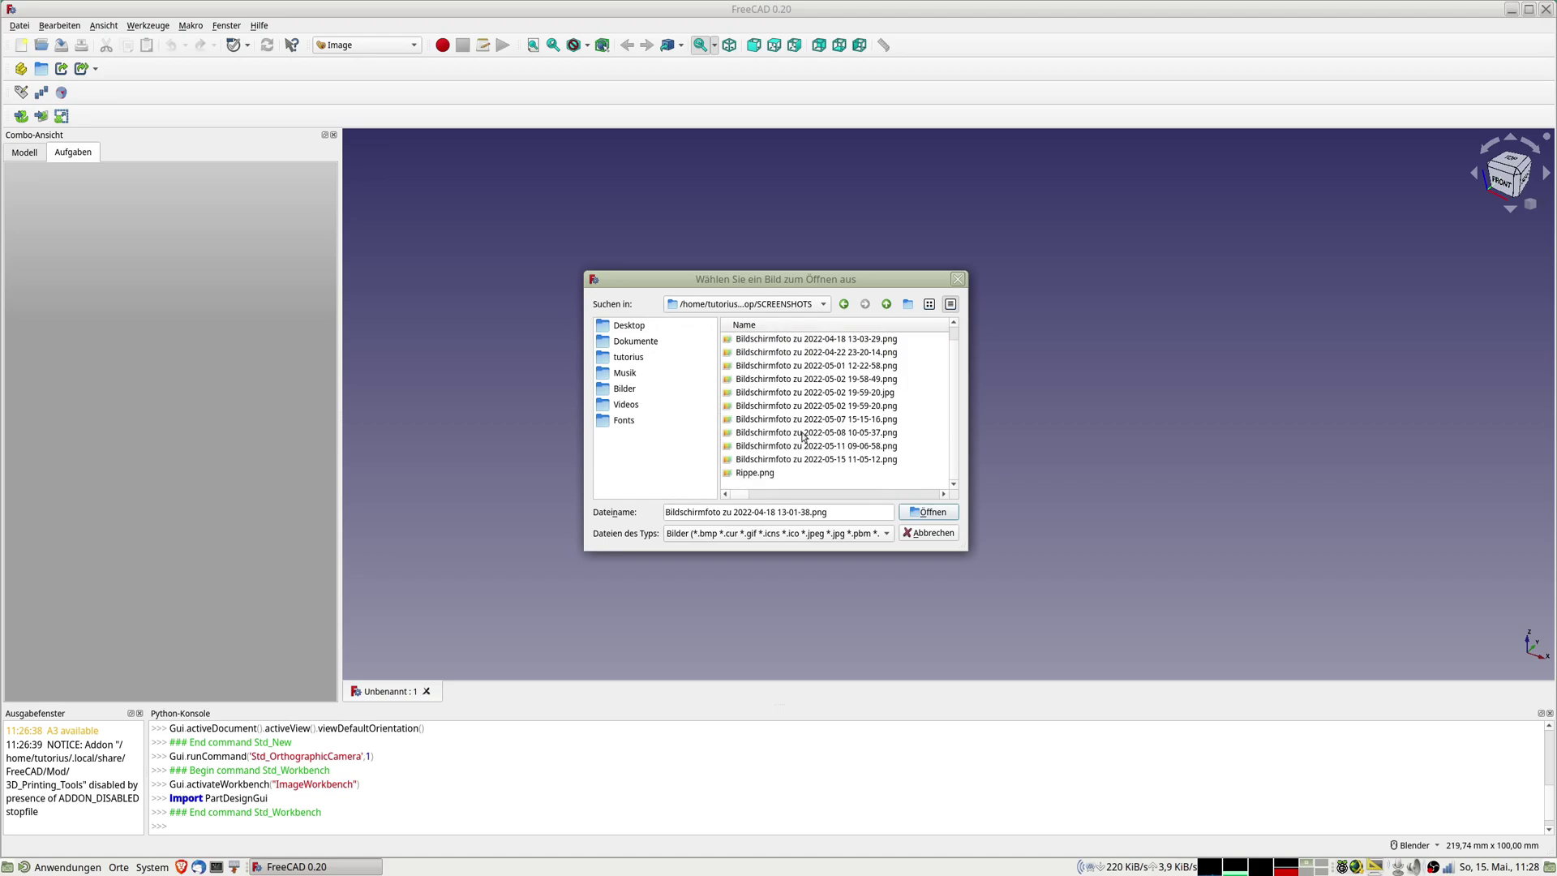
click(753, 473)
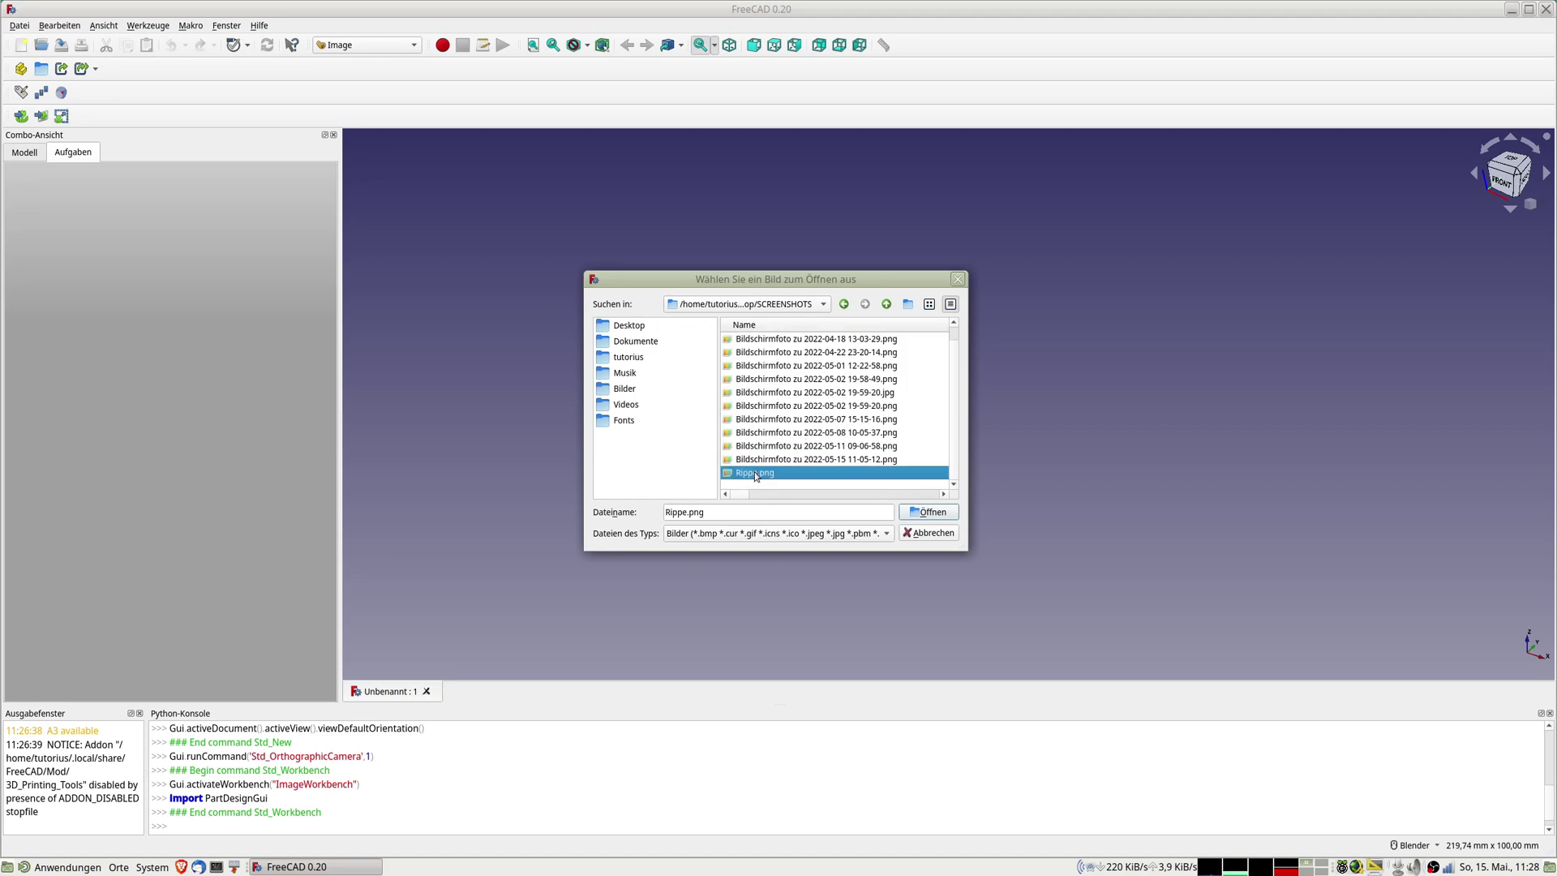
click(934, 516)
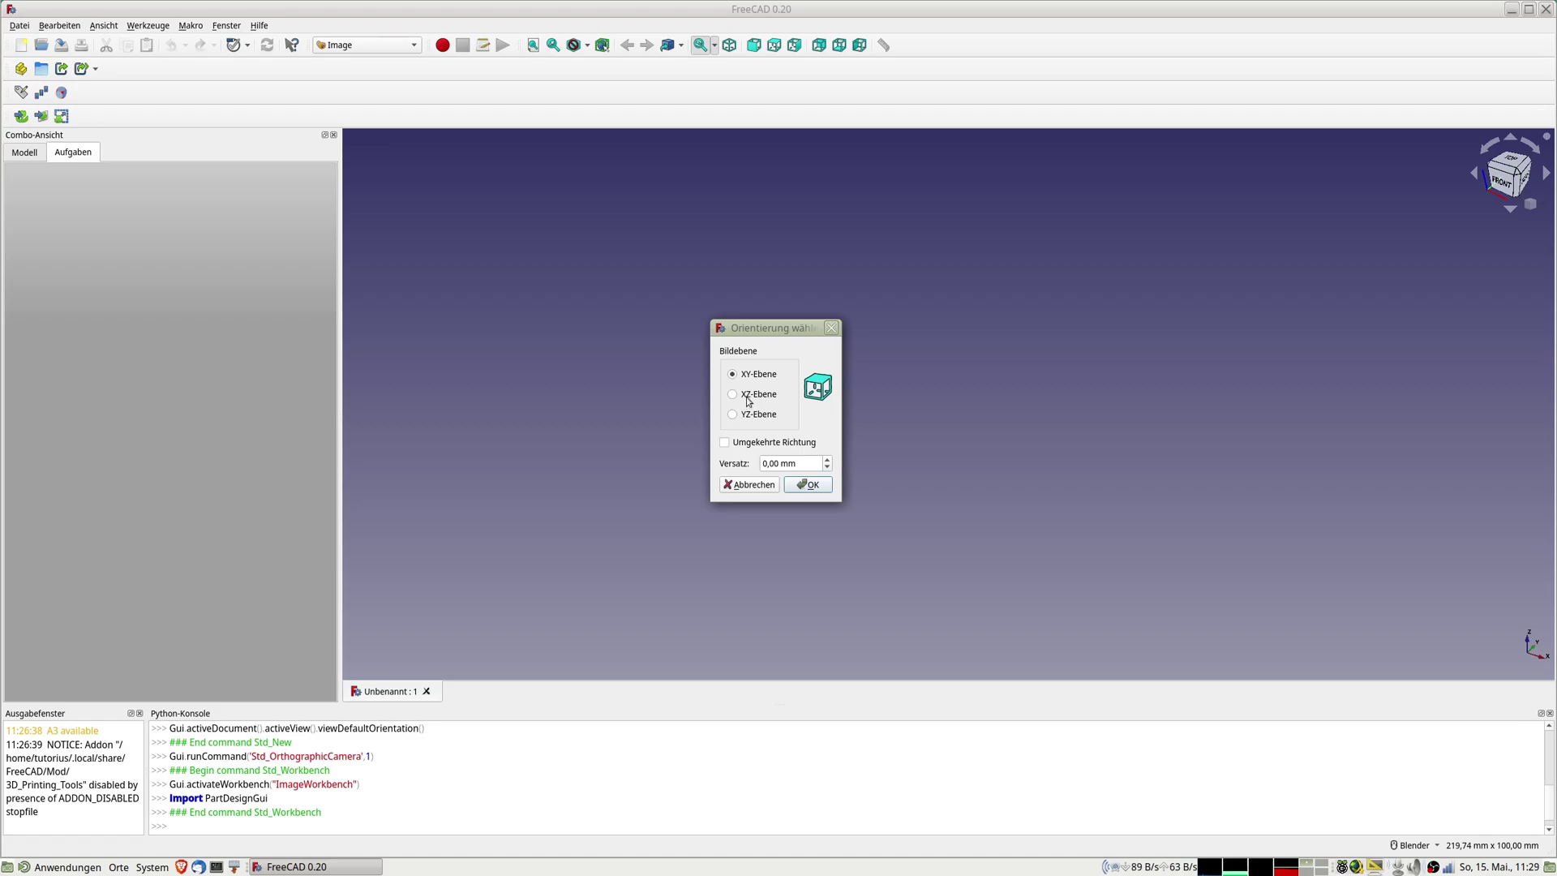
click(733, 396)
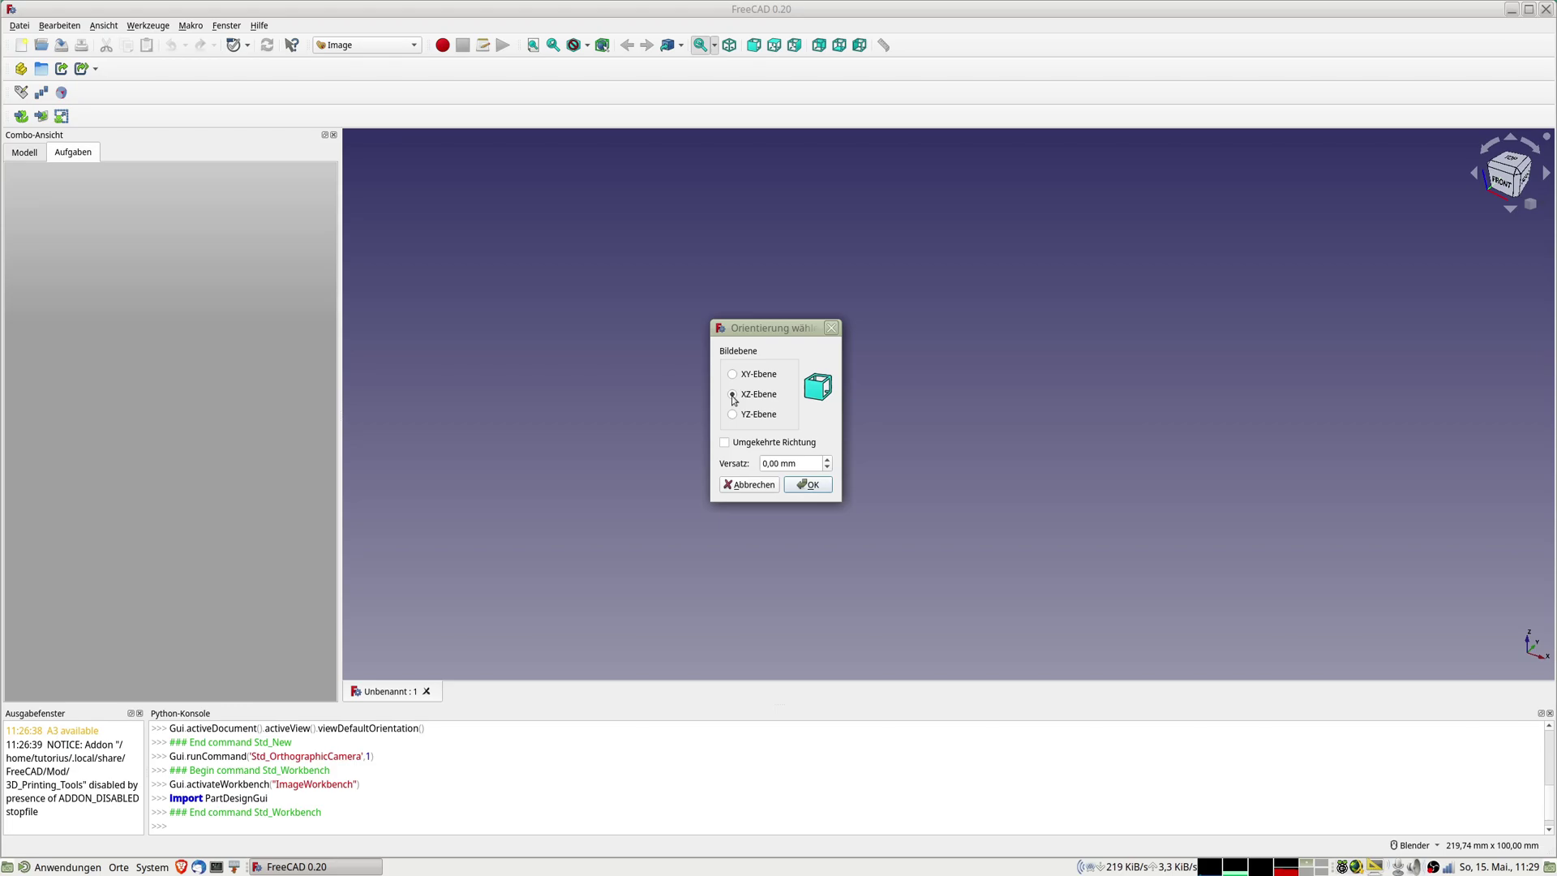
click(813, 487)
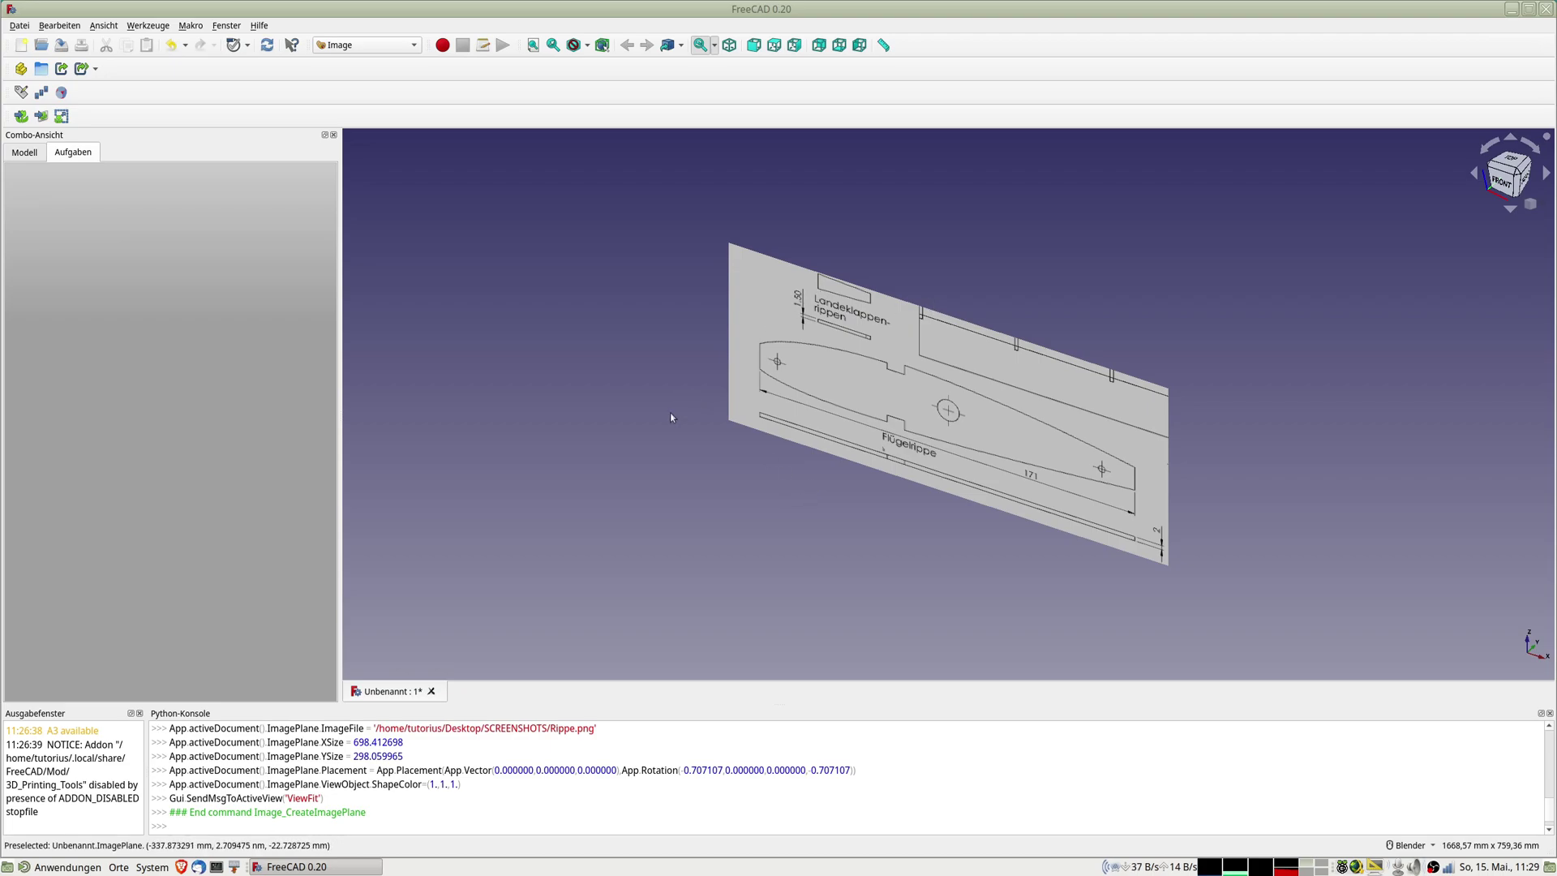
Raise the ImagePlane's Transparenz in its display properties so the drawing is see-through
mouse_move(670, 415)
middle_down()
mouse_move(843, 454)
mouse_move(708, 382)
middle_up()
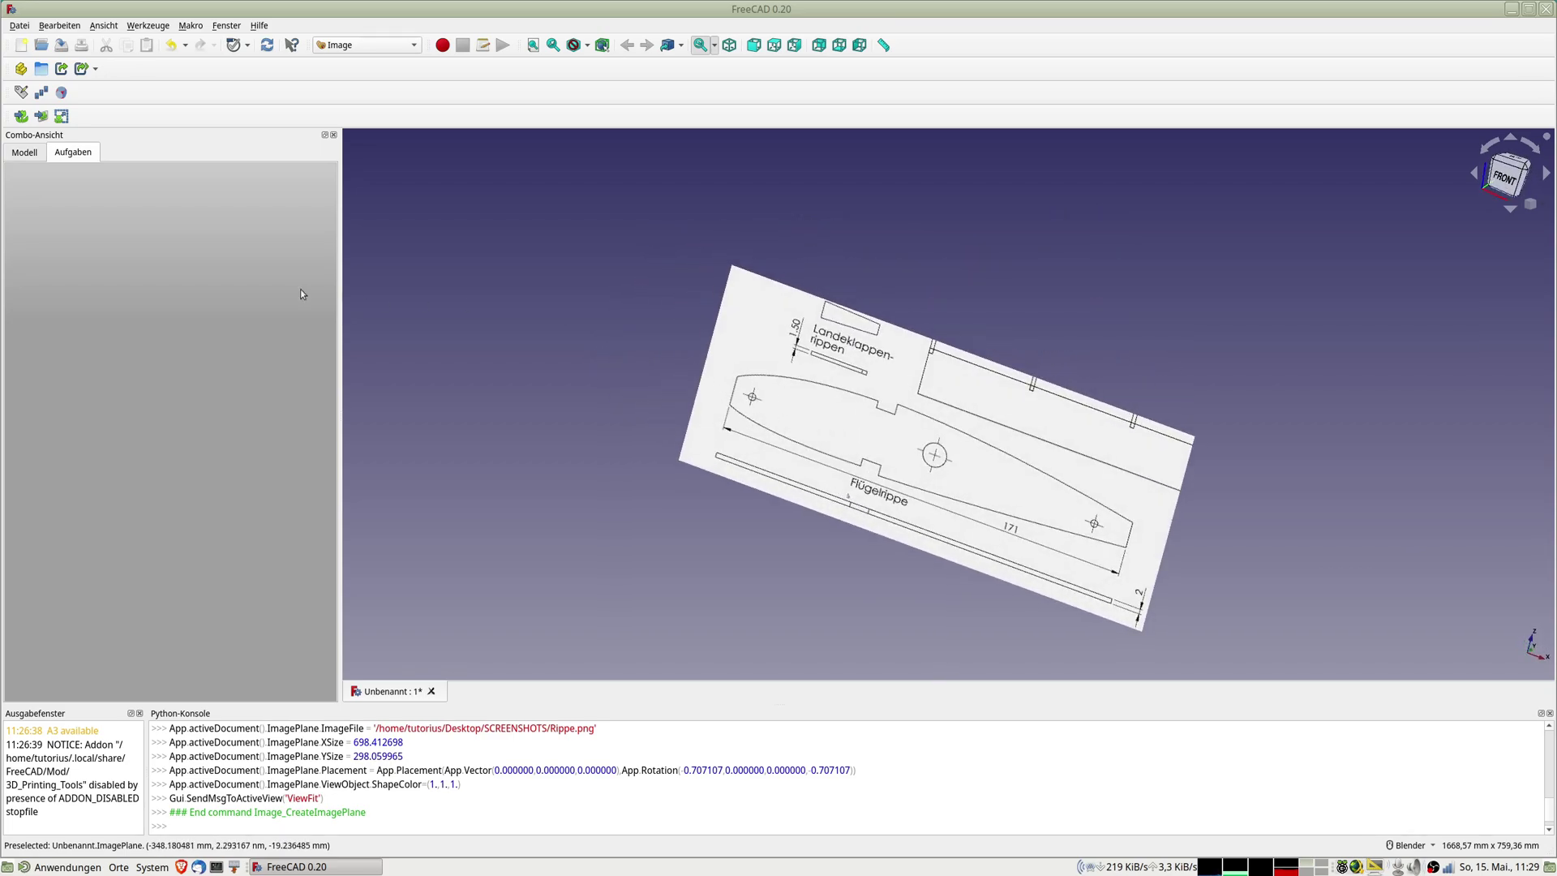
click(25, 154)
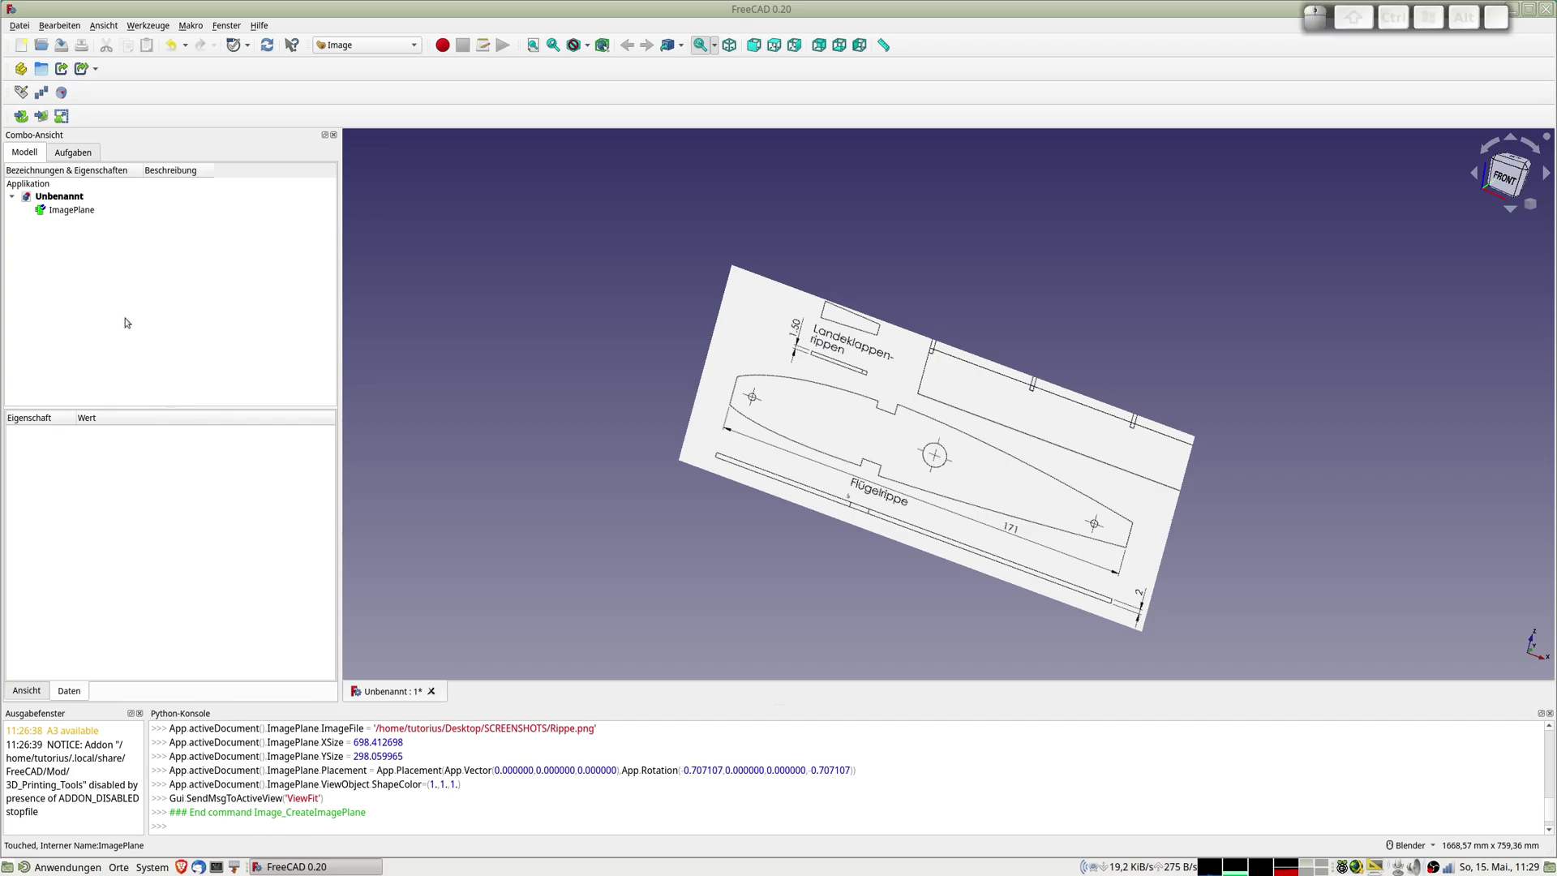
click(70, 214)
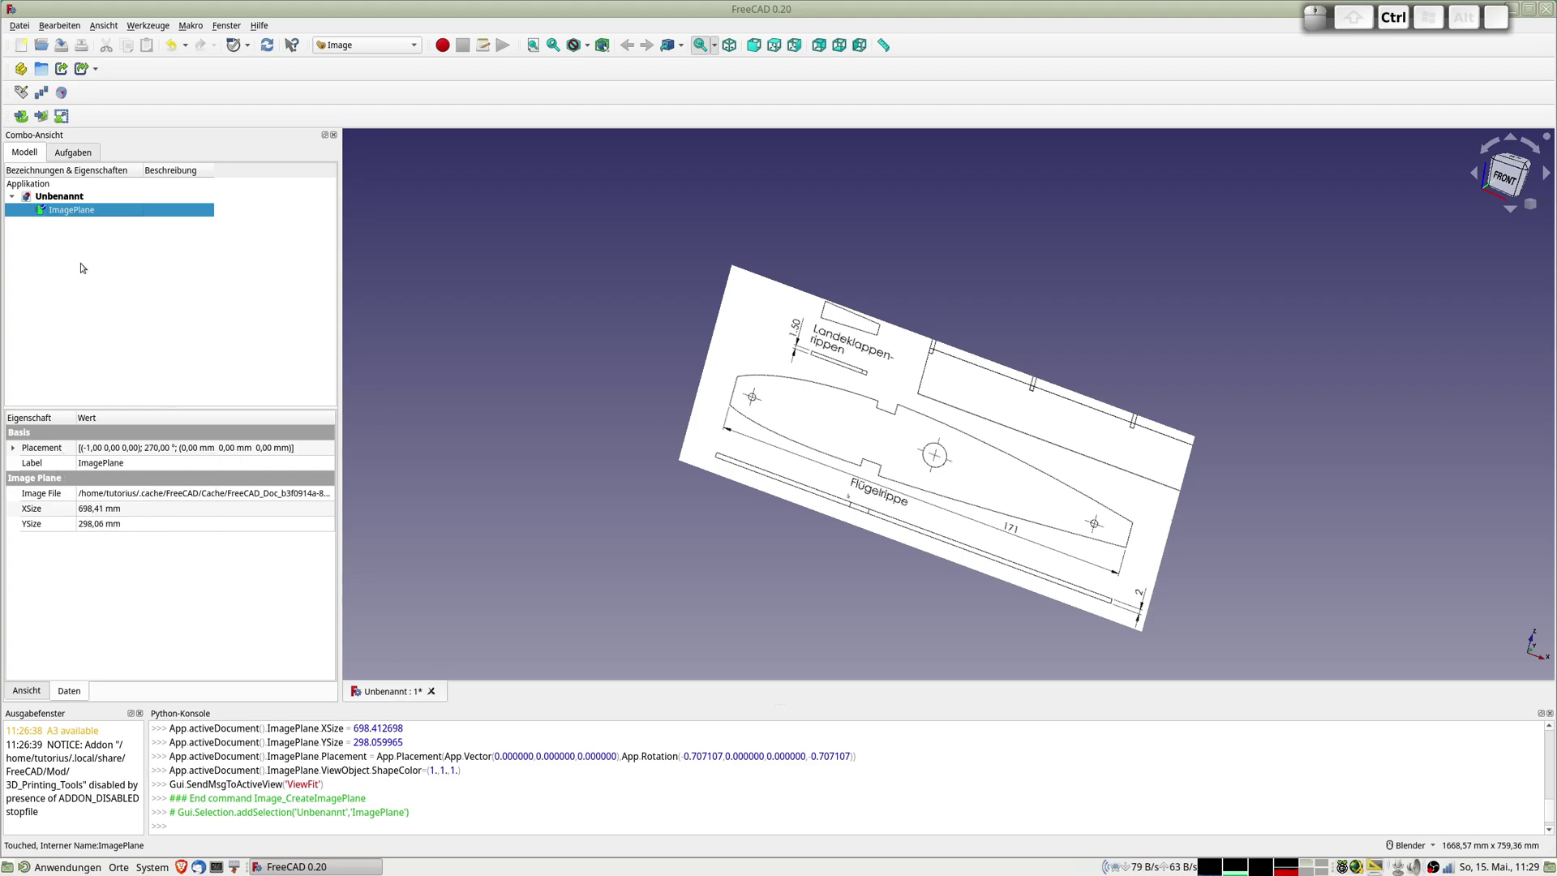
key(ctrl+d)
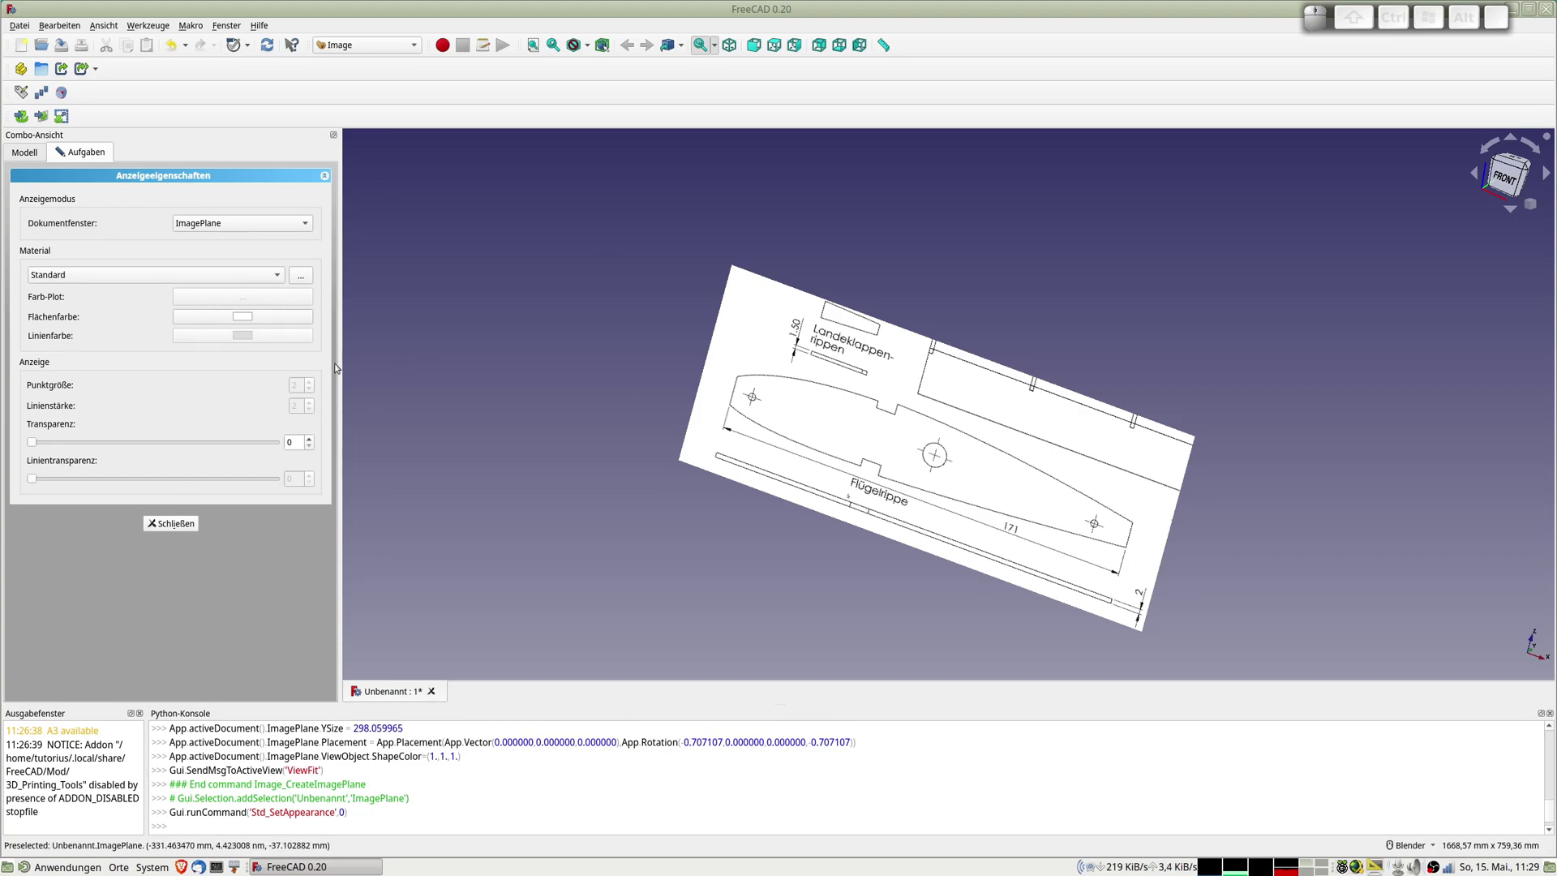
drag(32, 443, 160, 459)
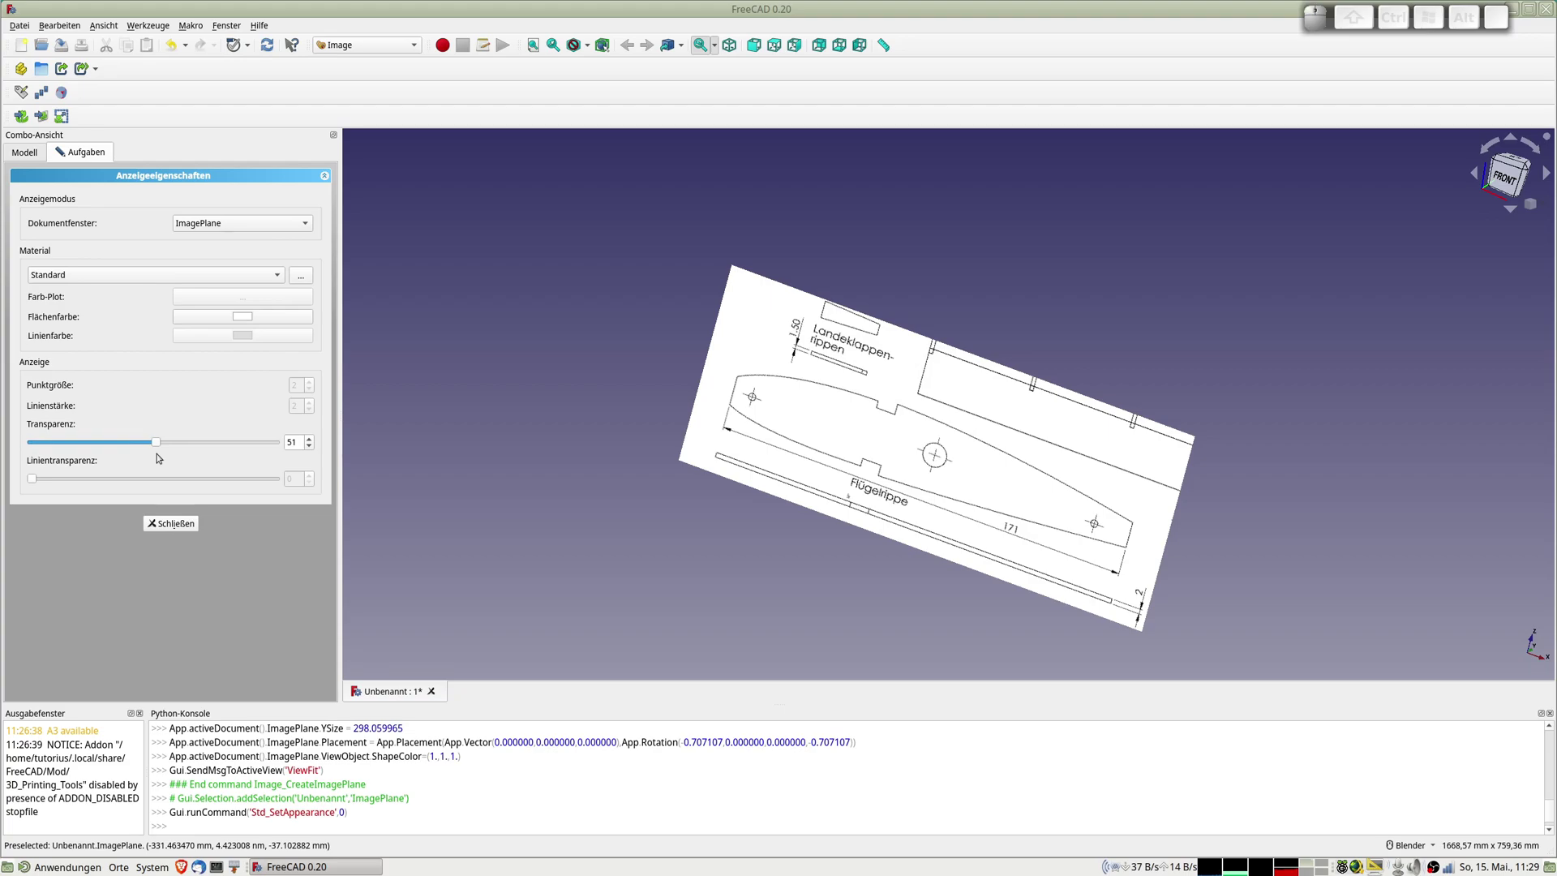
mouse_move(157, 459)
mouse_down()
mouse_move(206, 463)
mouse_move(170, 461)
mouse_up()
click(175, 531)
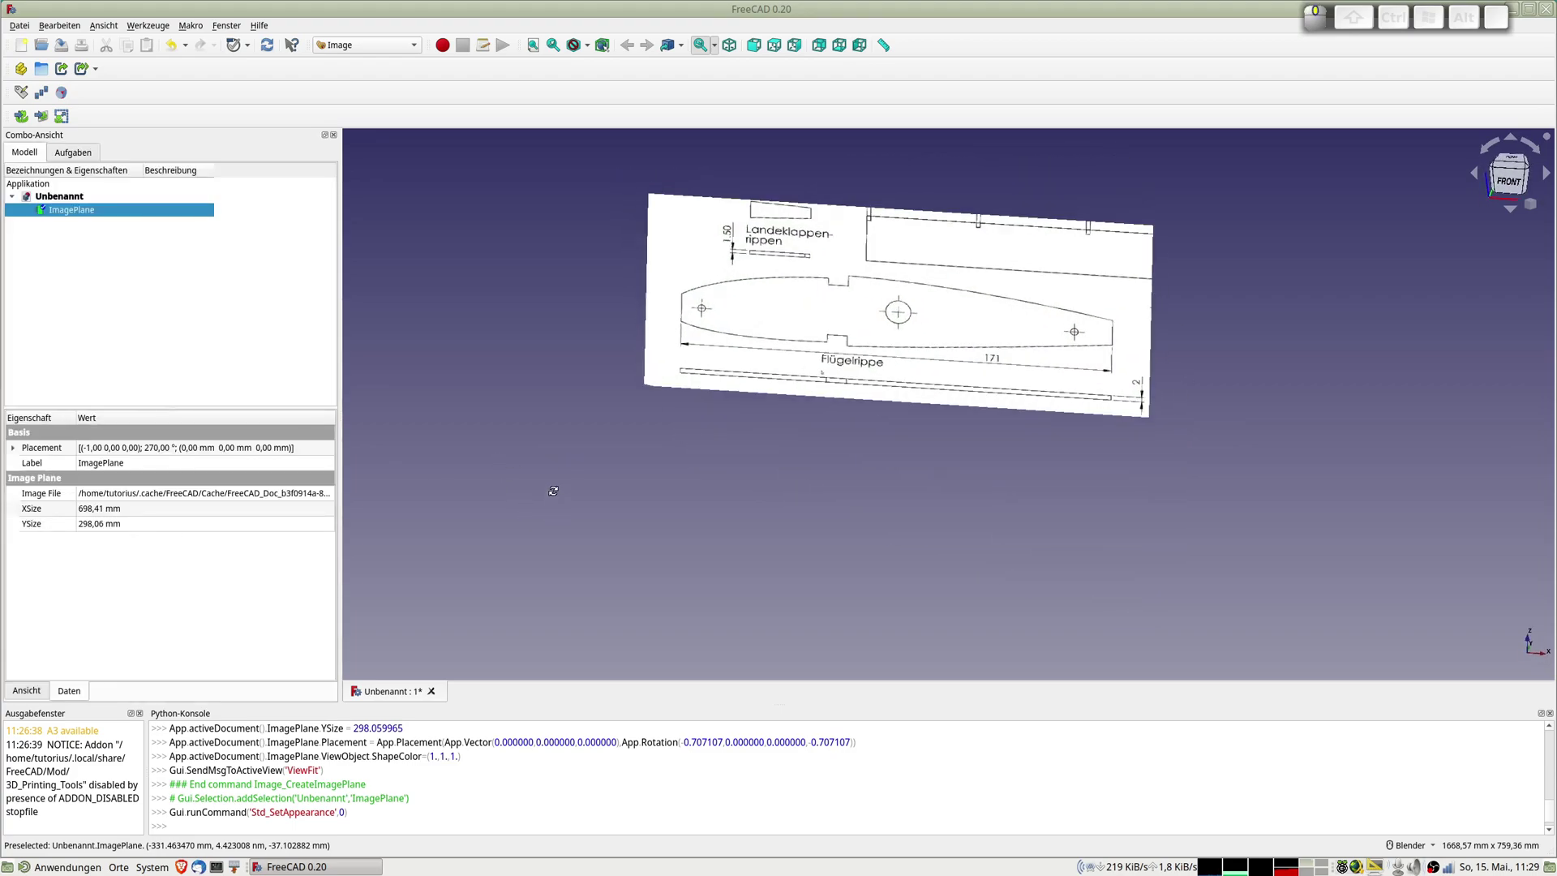
middle_drag(502, 462, 551, 489)
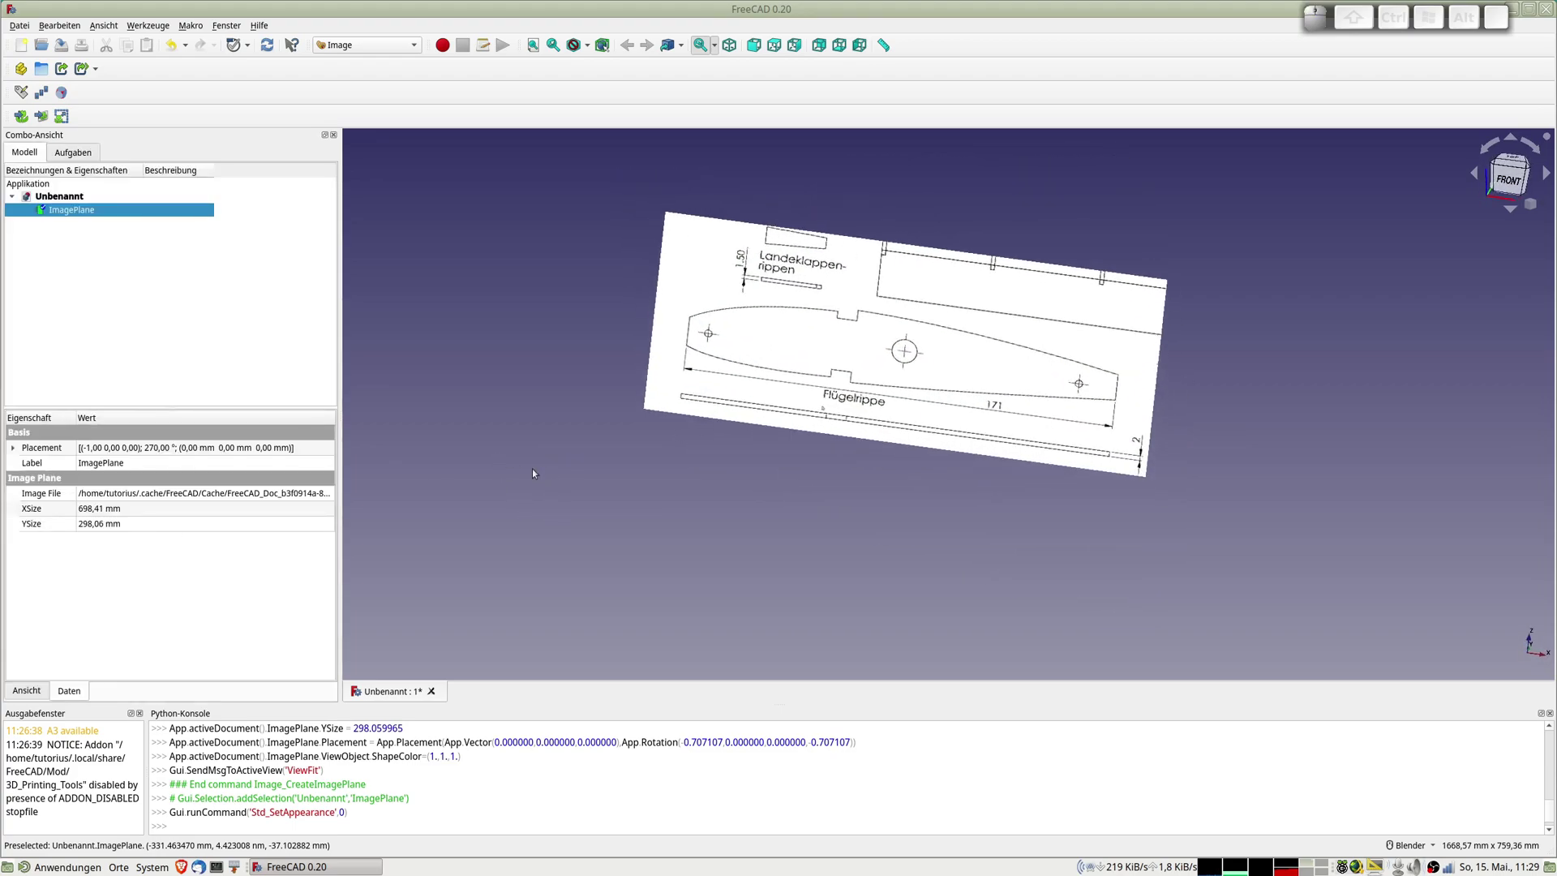
Switch to the Part Design workbench and view the model from the front
click(376, 50)
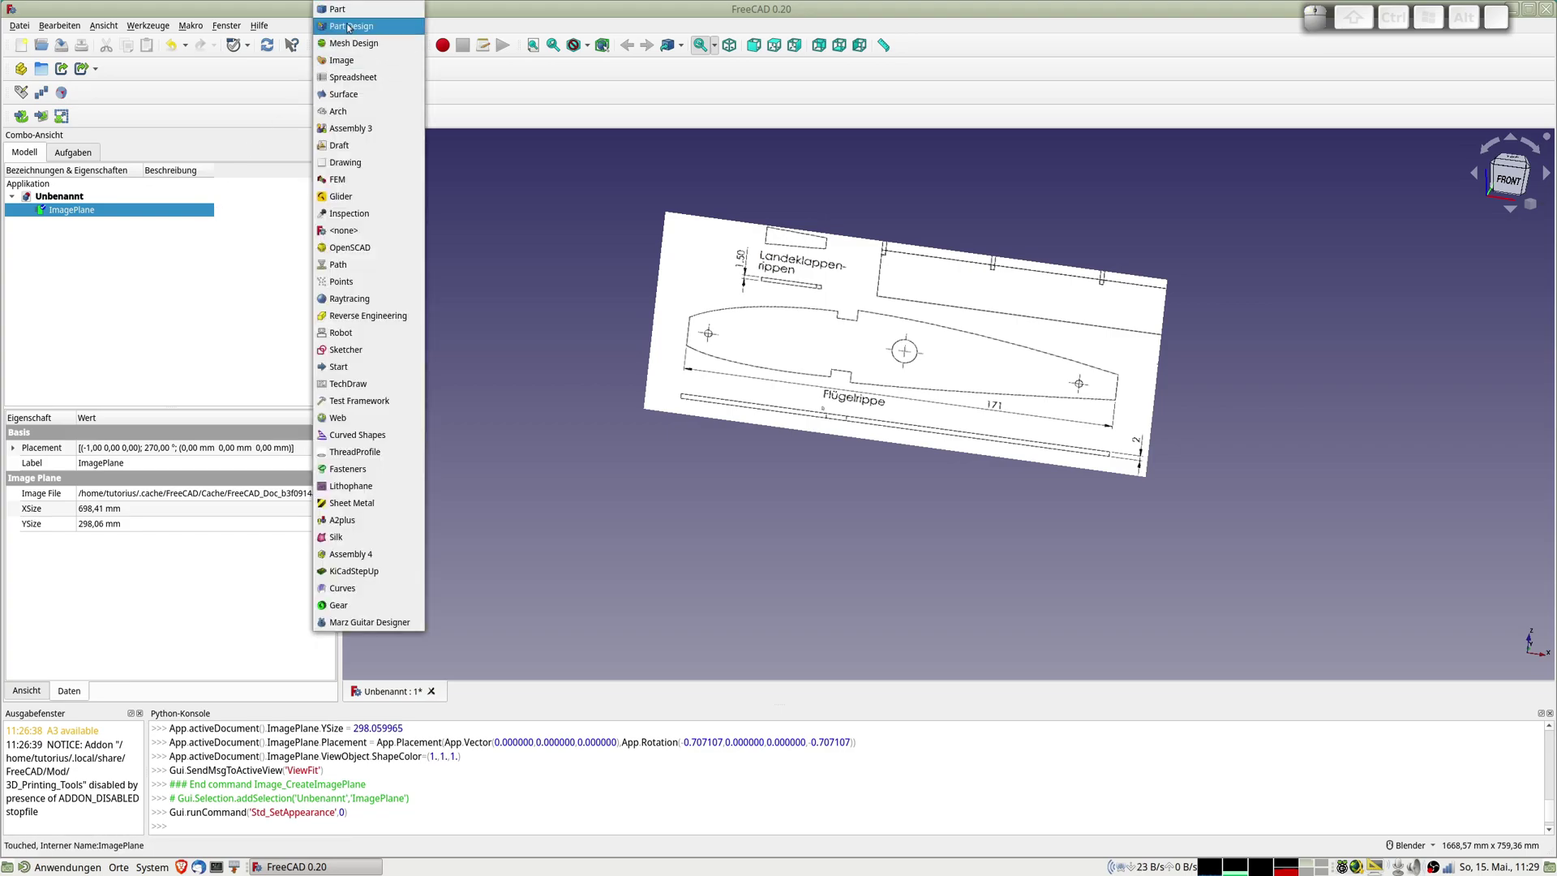
click(349, 26)
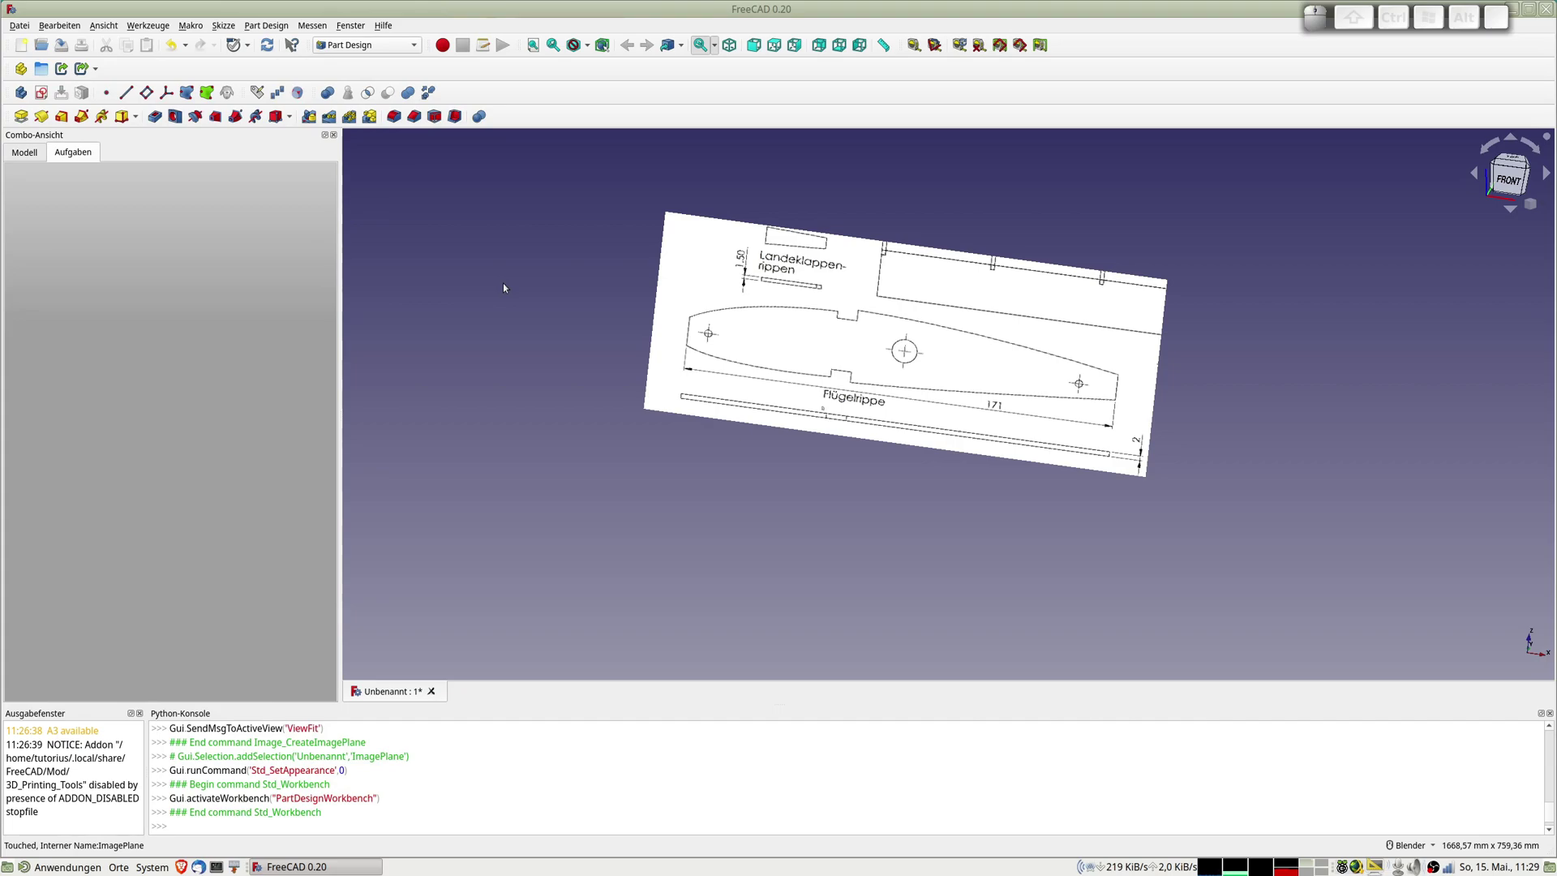
key(1)
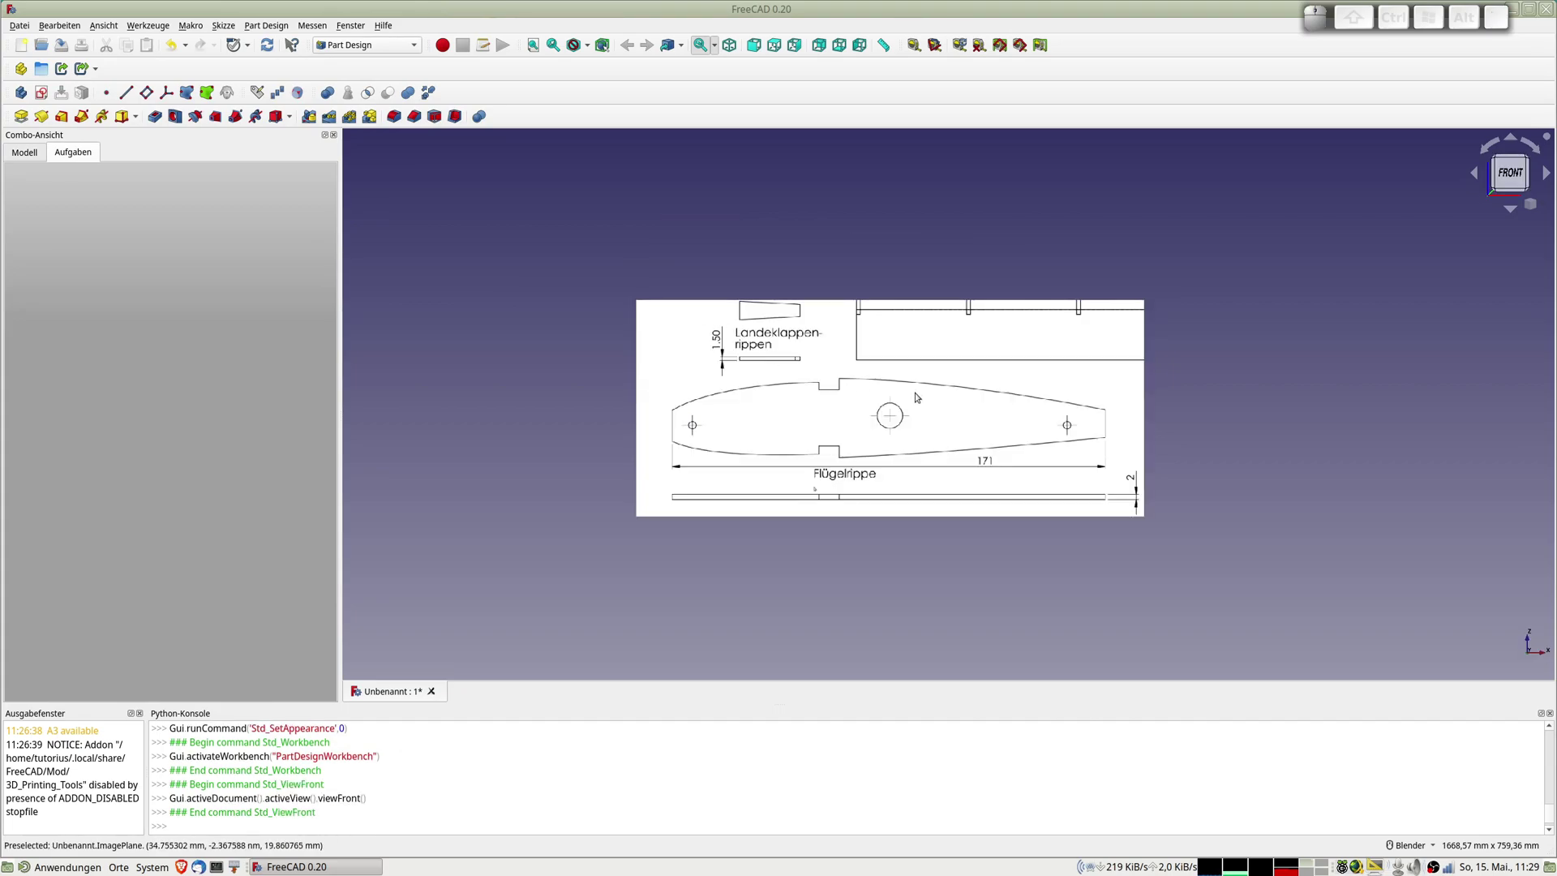
Create a new body with a sketch on the XZ_Plane
click(21, 92)
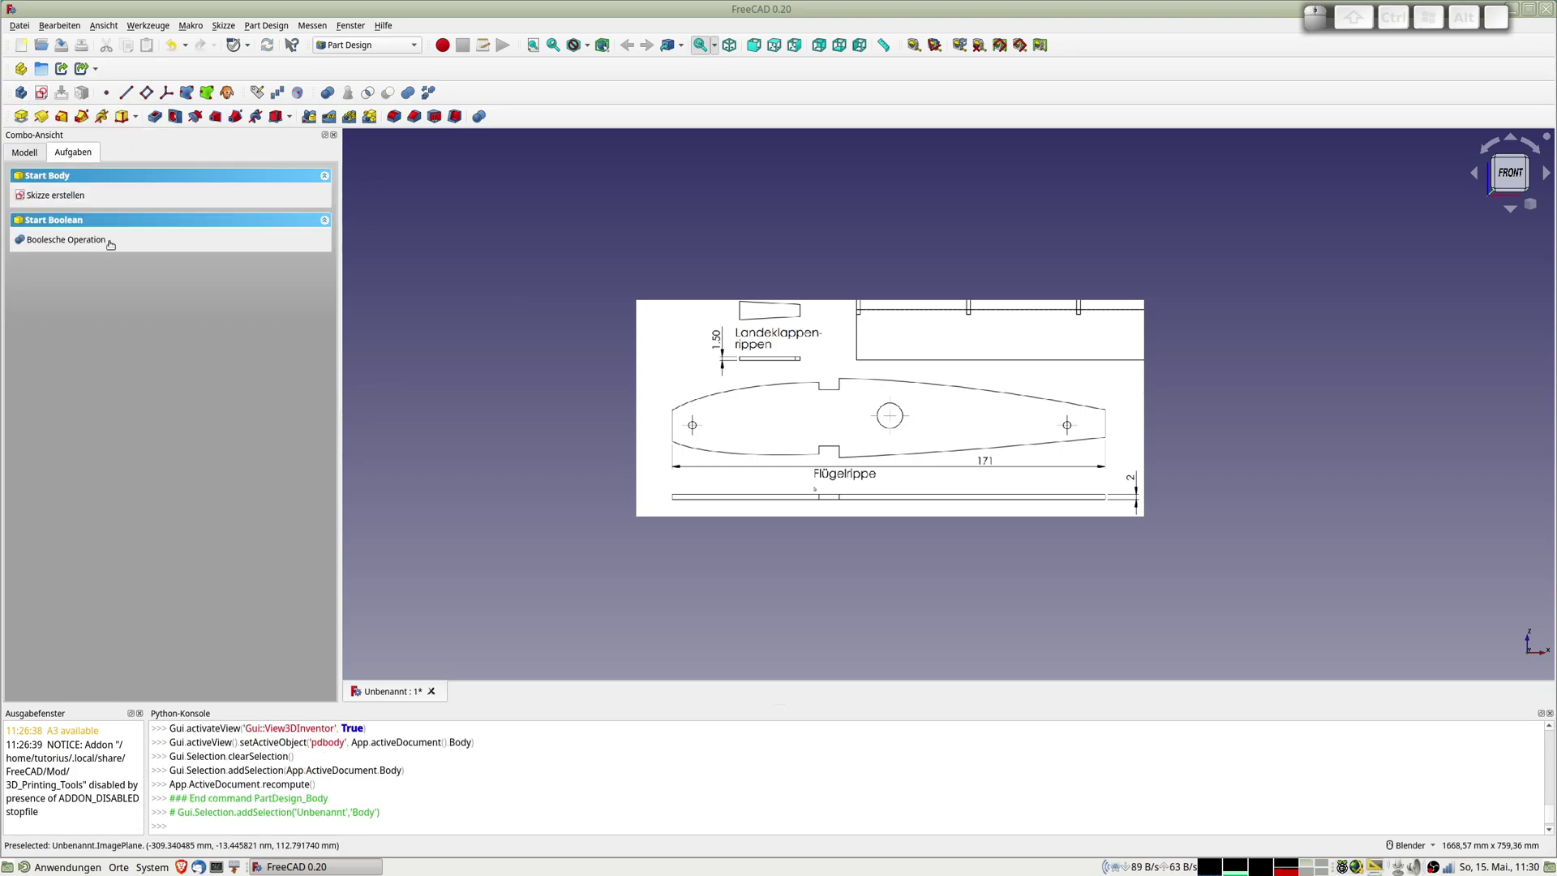
click(42, 93)
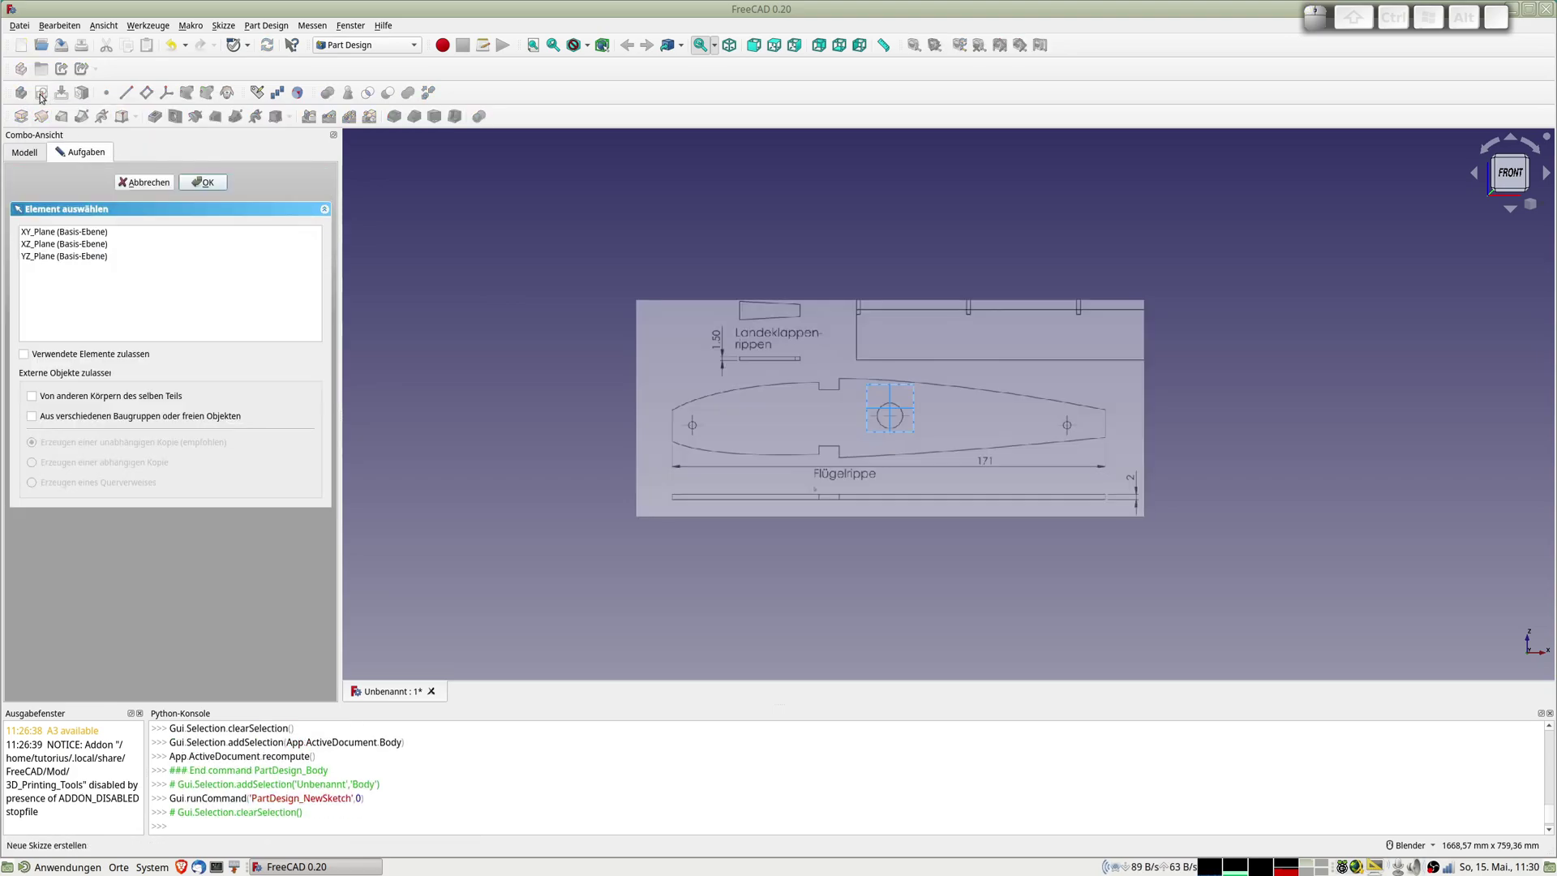
click(56, 244)
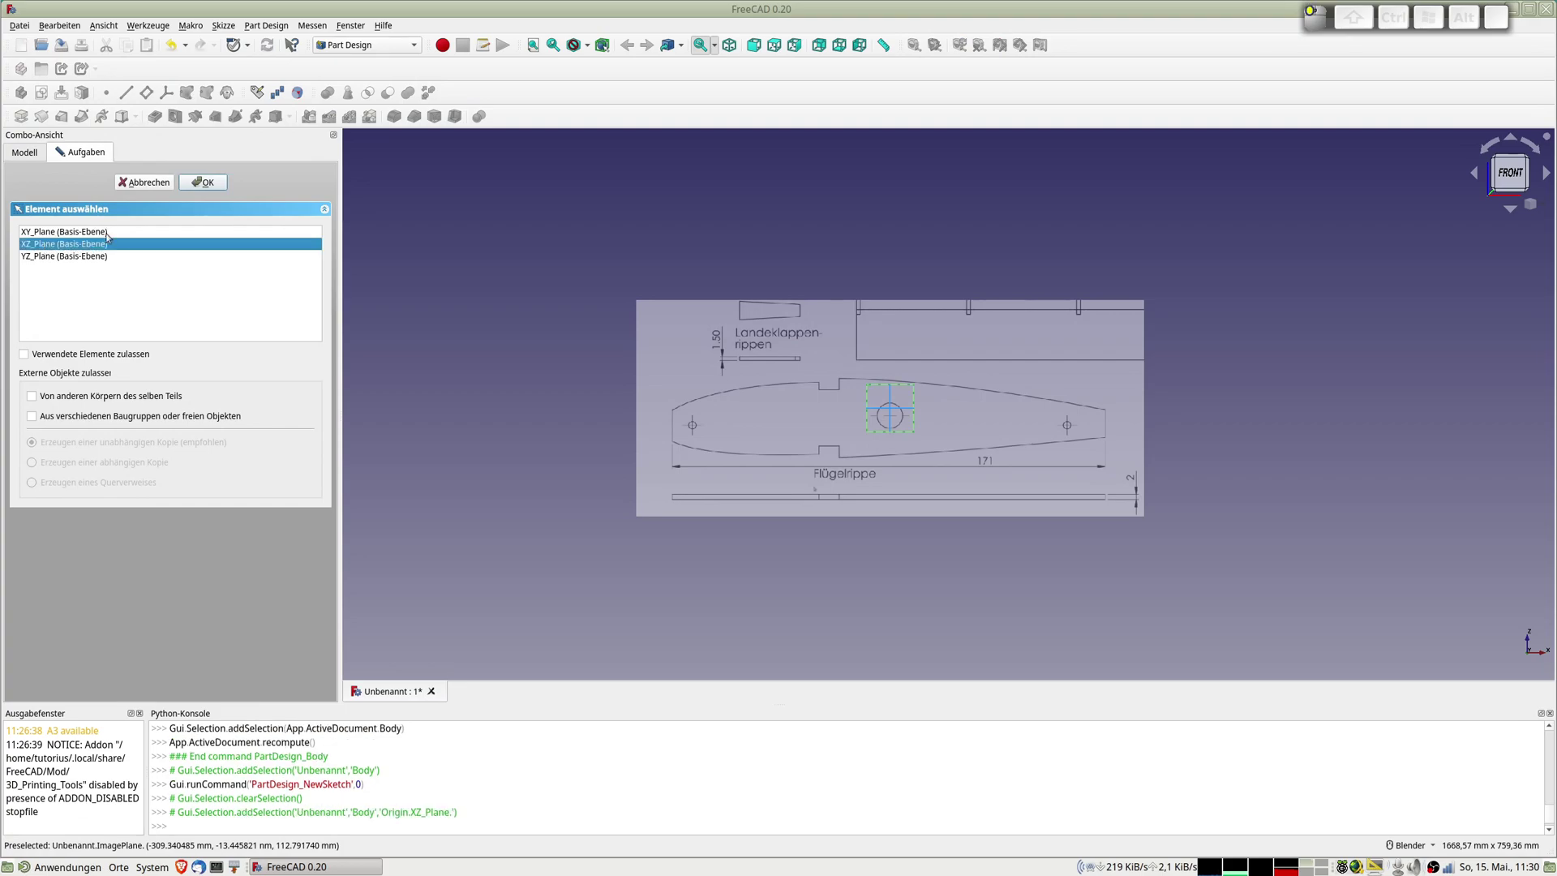
click(207, 183)
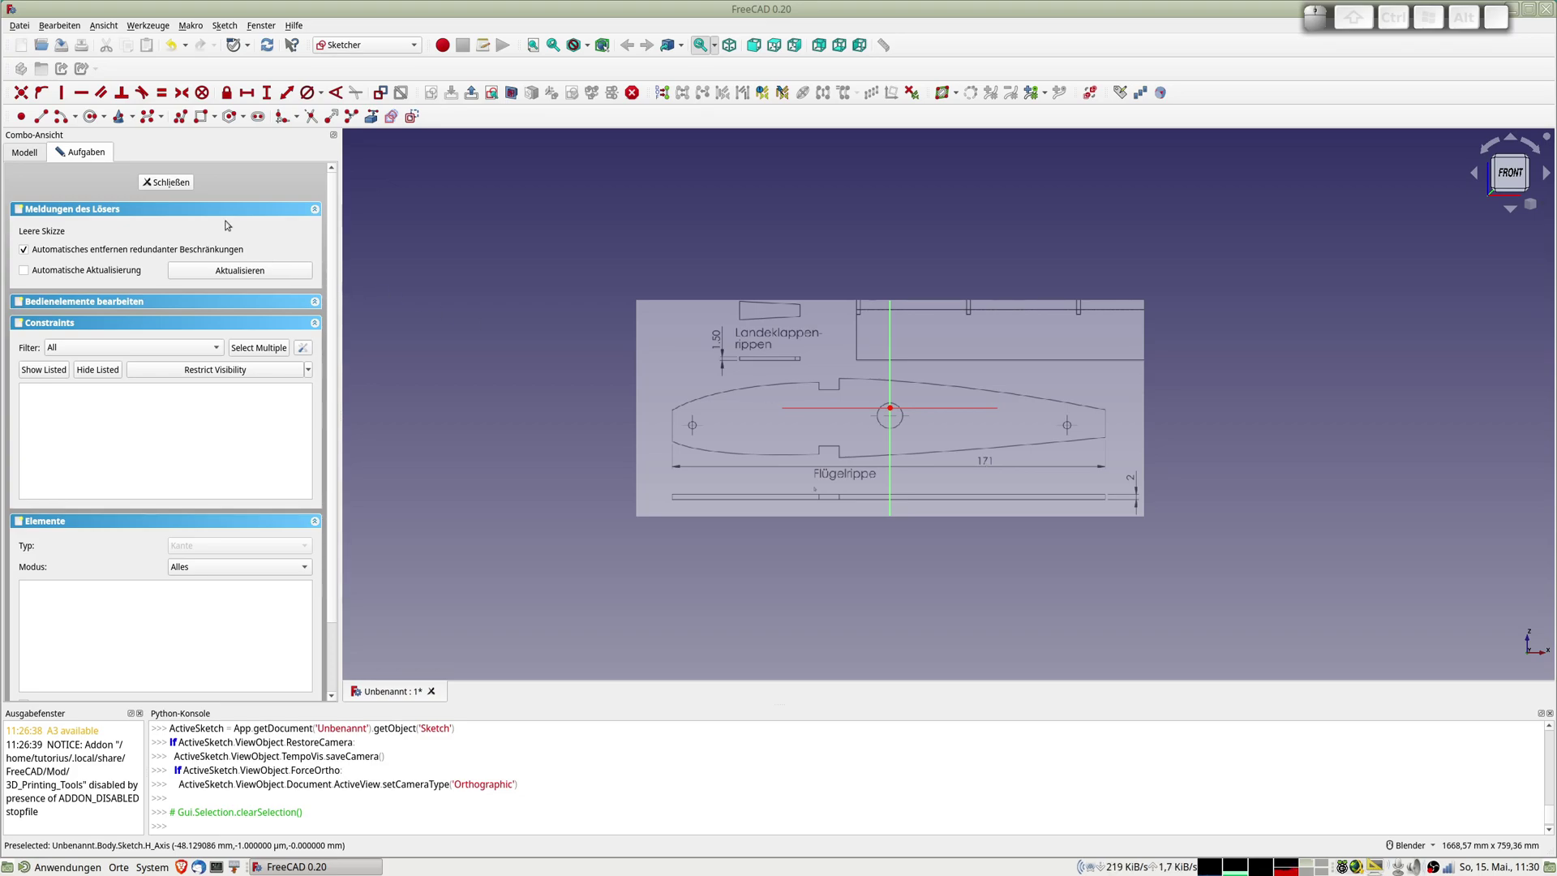
Draw a line from the rib's left tip to its right tip
click(43, 118)
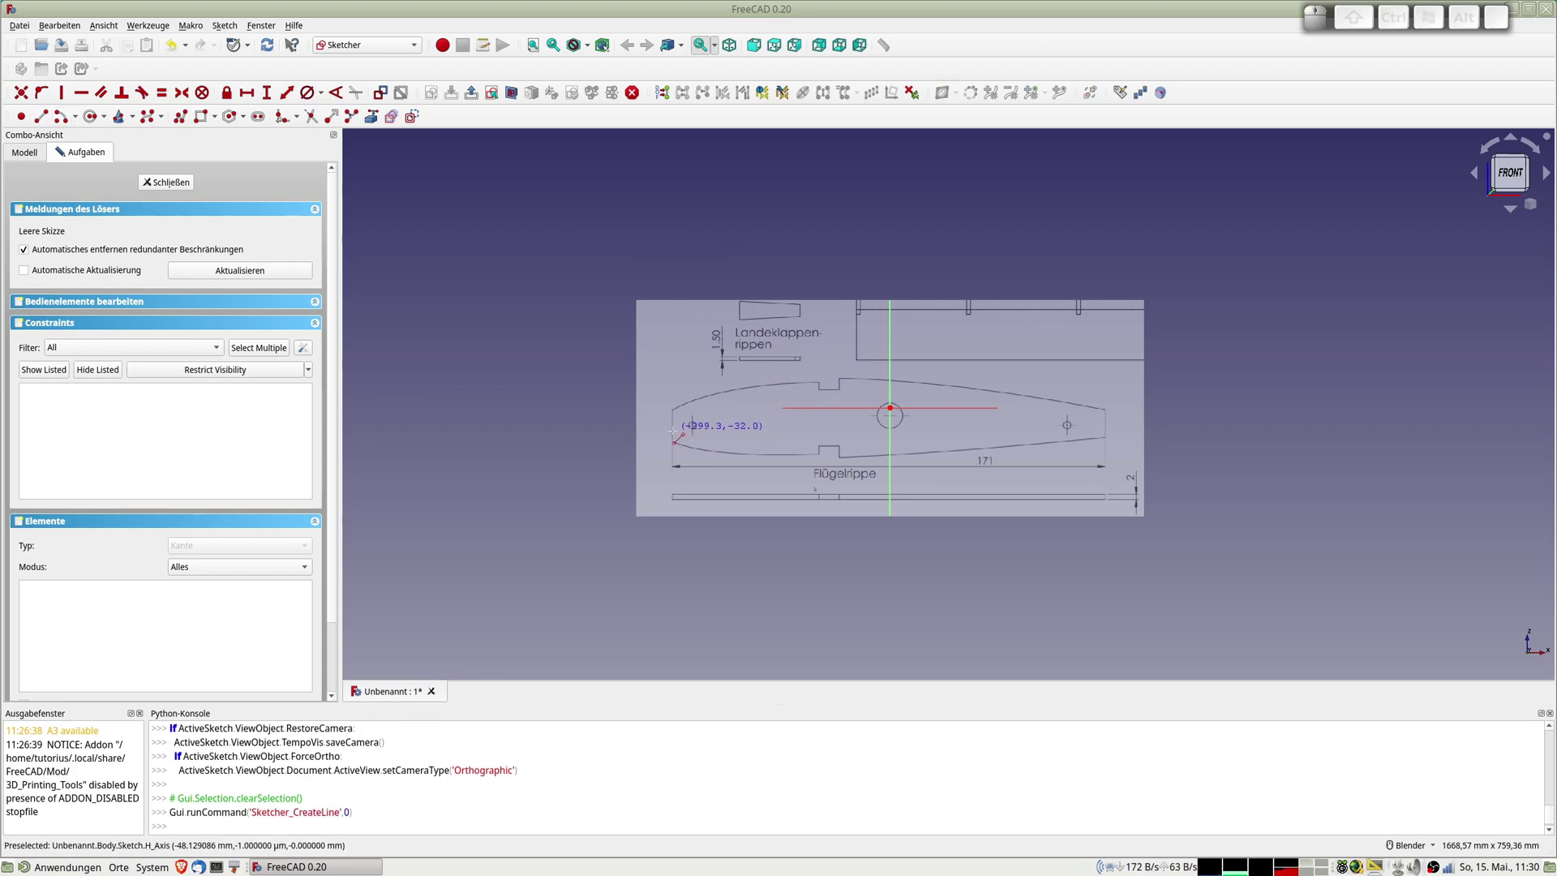
click(672, 429)
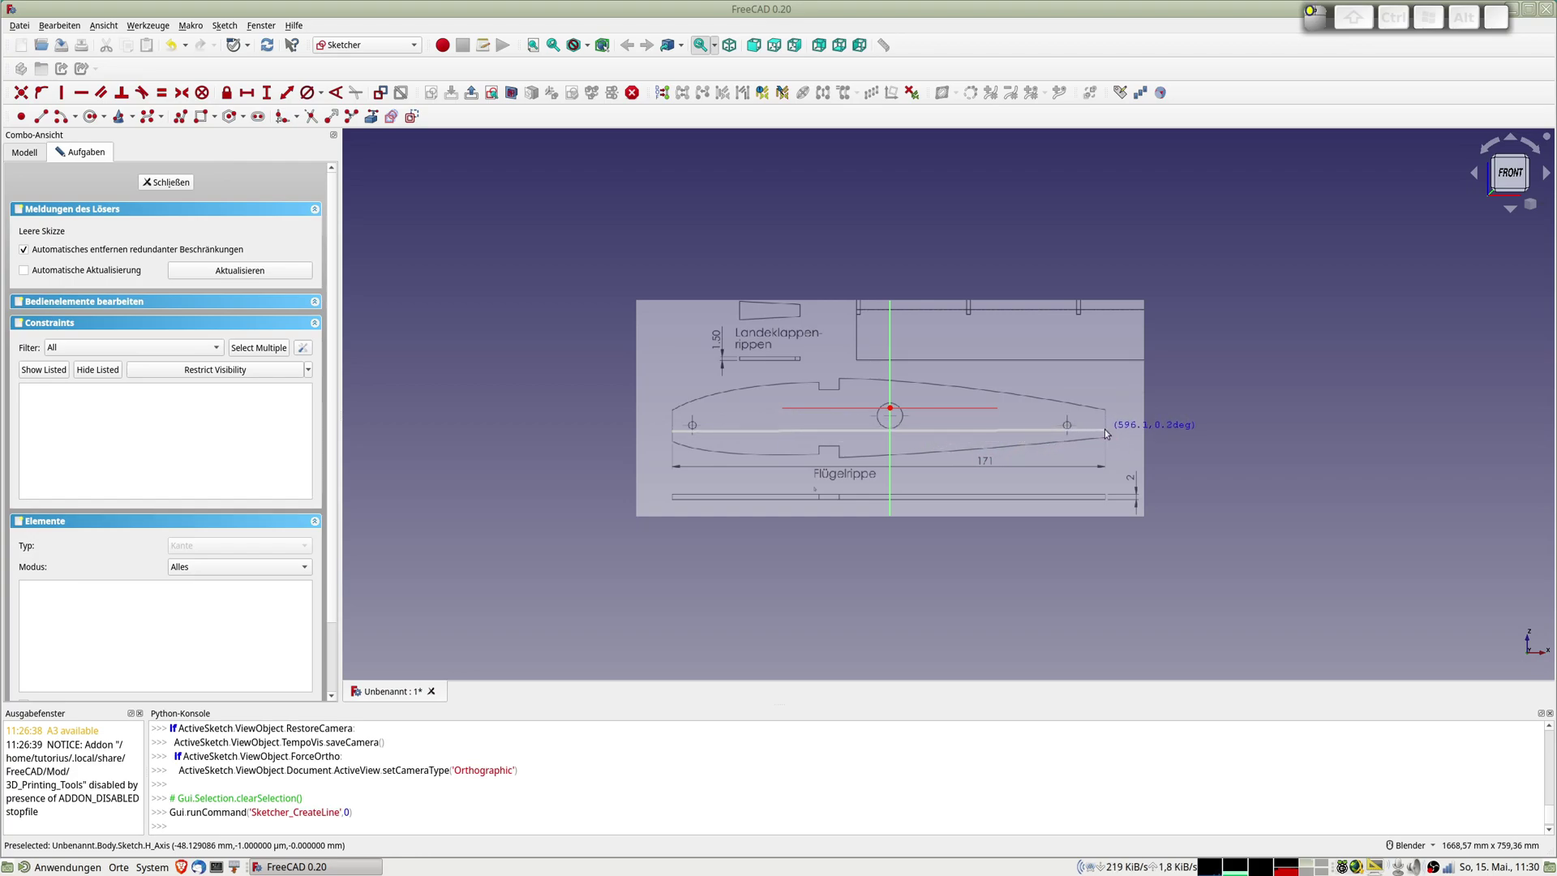
click(1104, 430)
scroll(697, 446, up, 5)
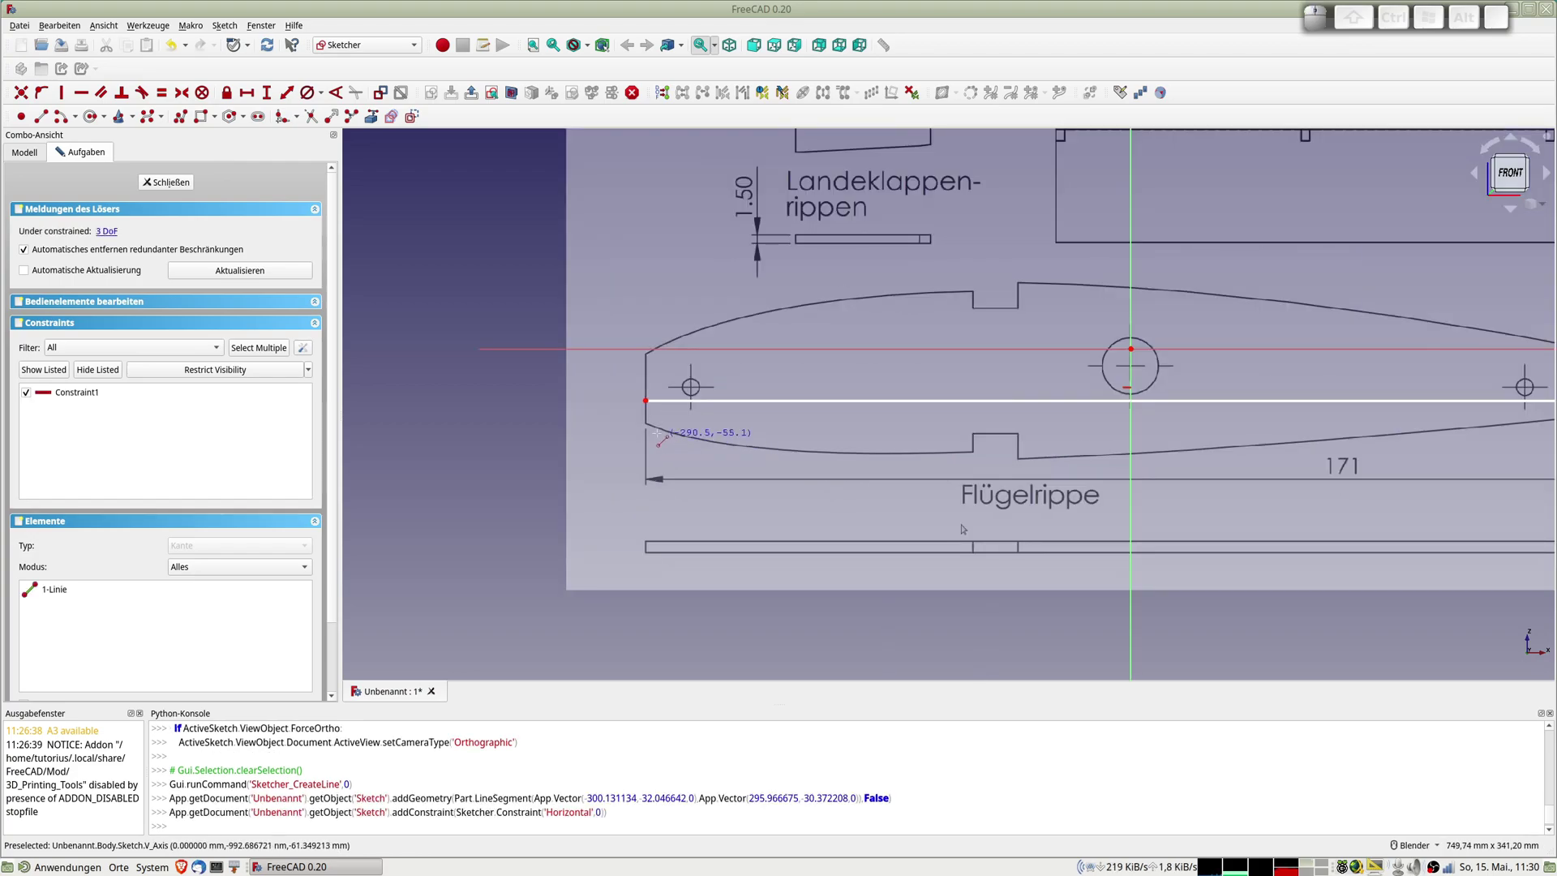
scroll(658, 405, up, 3)
scroll(612, 357, up, 2)
scroll(616, 284, up, 2)
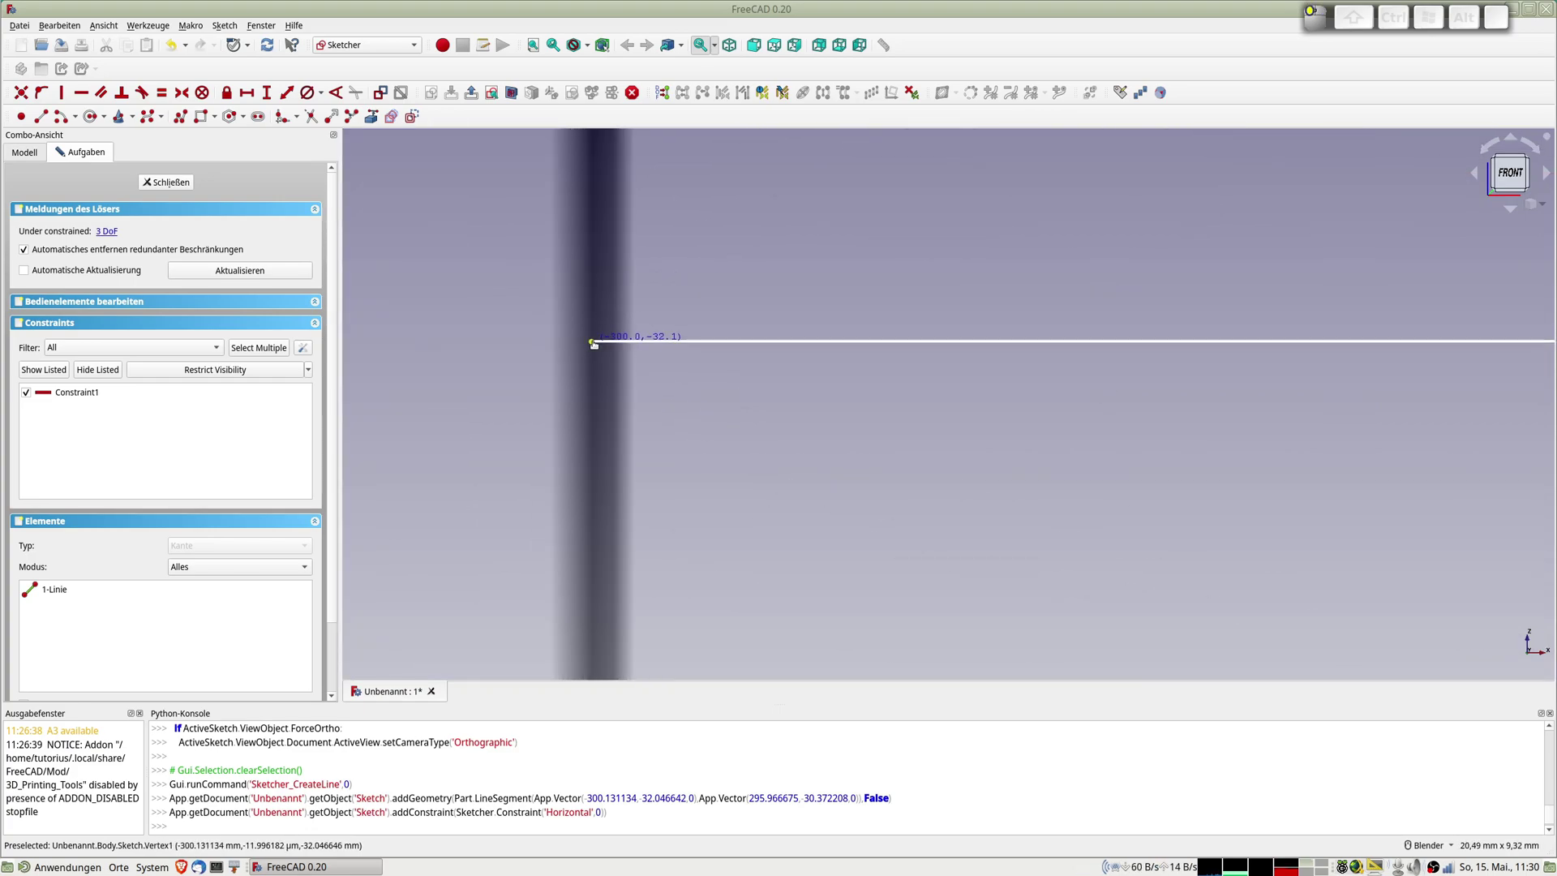
Move the line's left endpoint exactly onto the rib outline
drag(594, 343, 605, 347)
scroll(746, 377, down, 4)
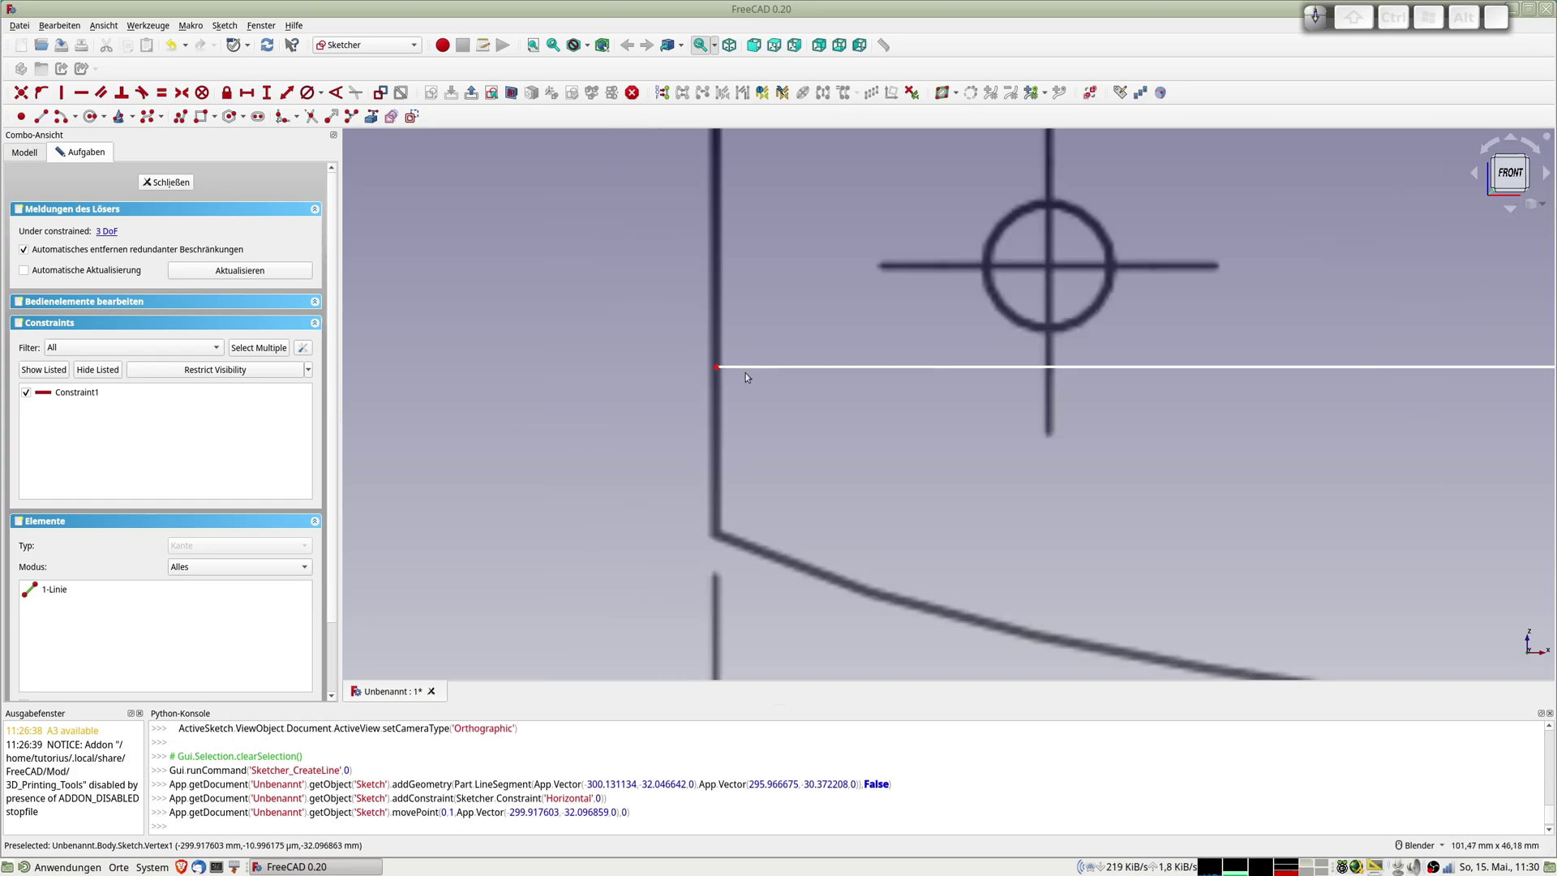
scroll(746, 372, down, 3)
scroll(824, 377, down, 4)
scroll(1135, 375, down, 2)
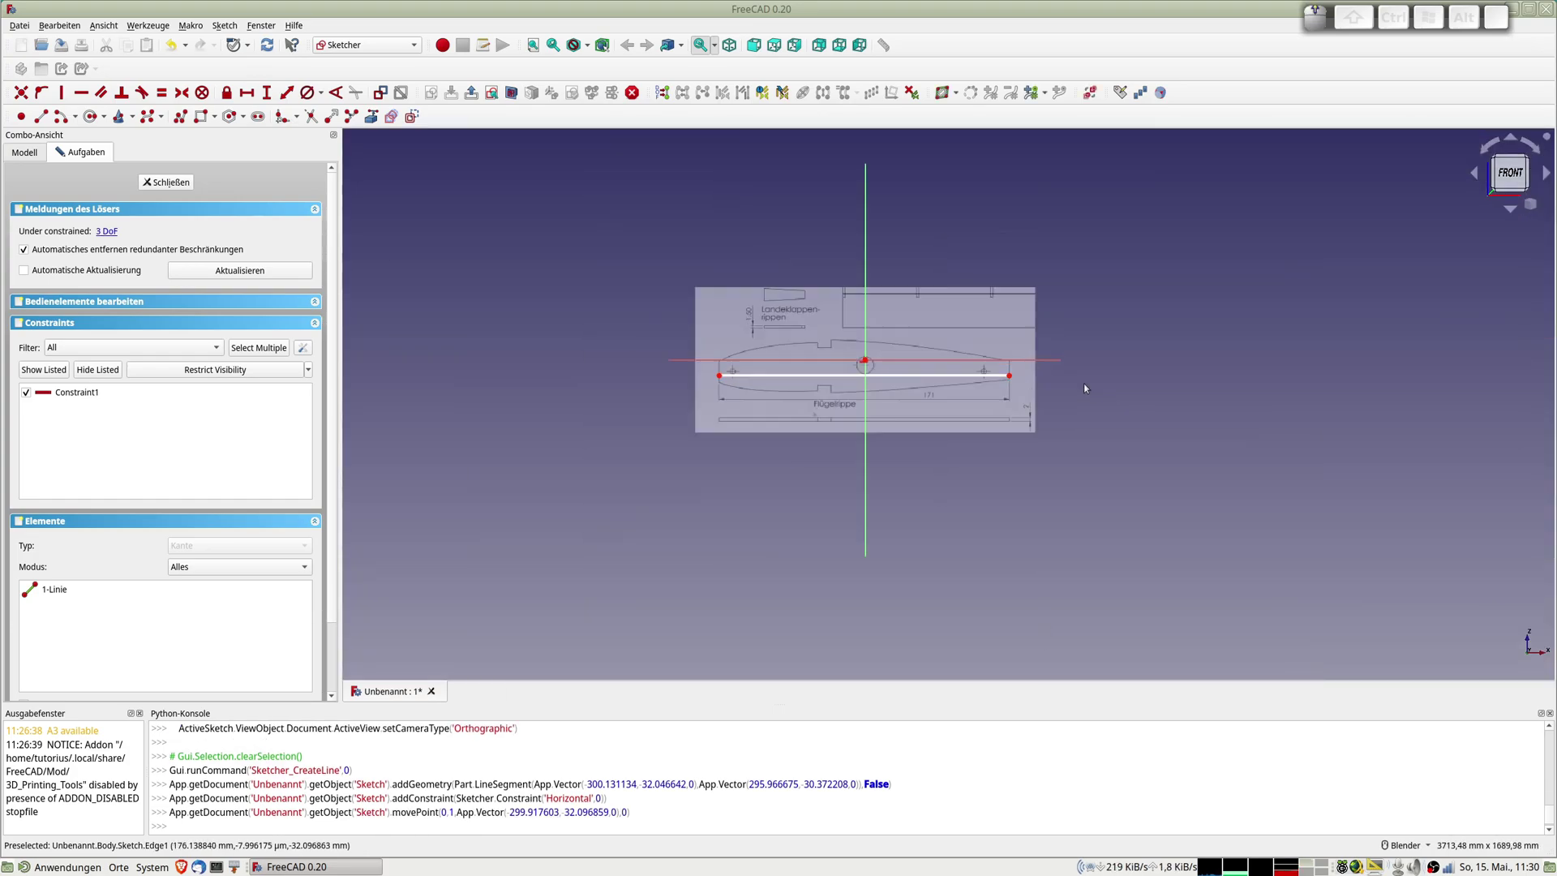
scroll(1085, 387, up, 6)
scroll(469, 368, down, 2)
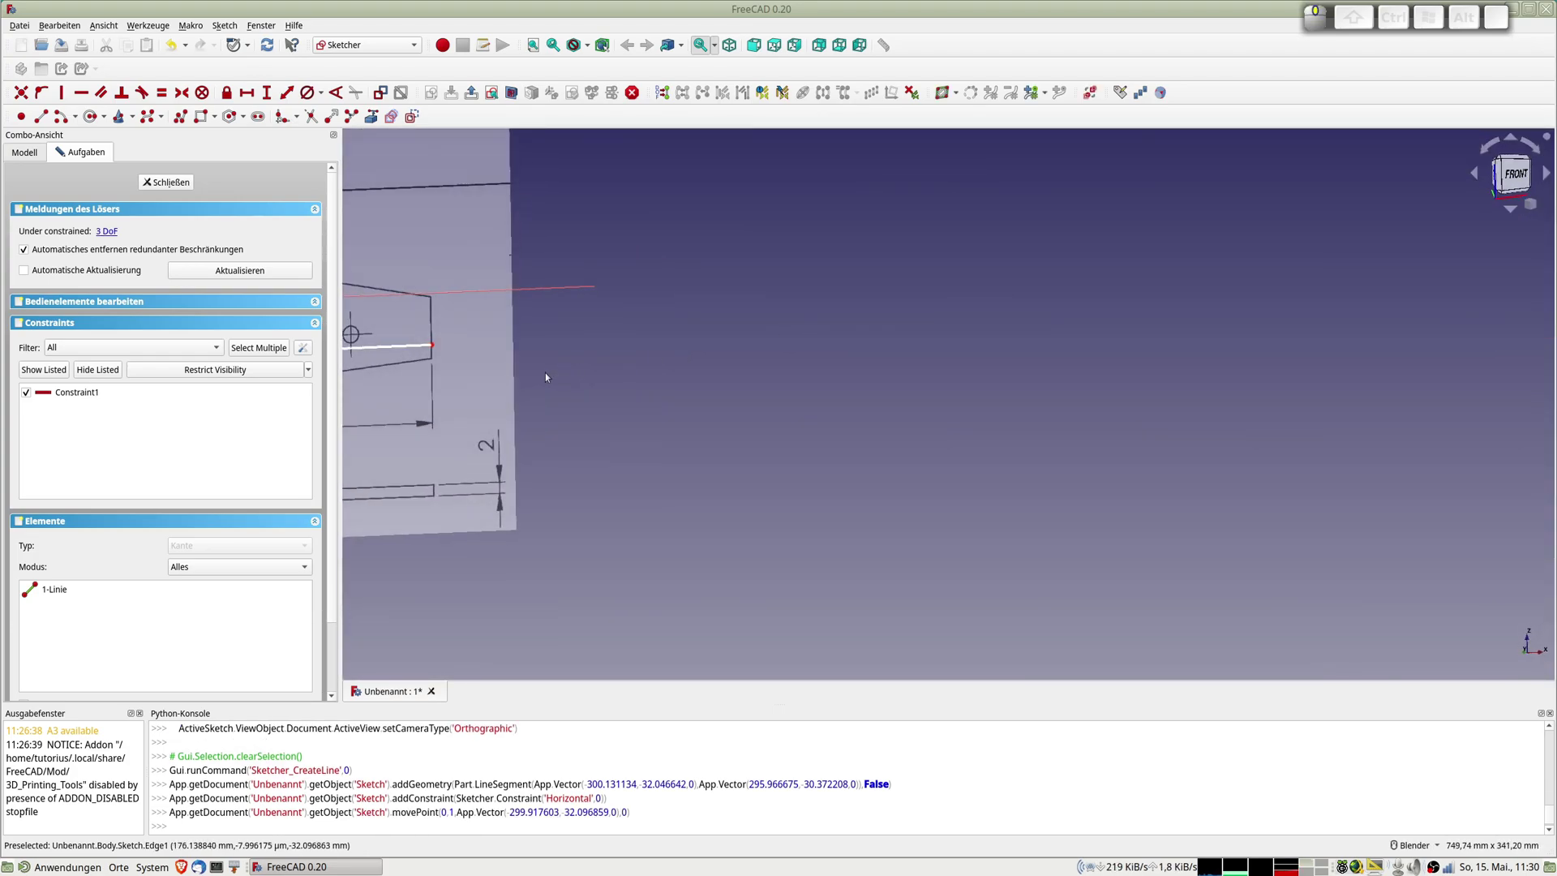
Move the line's right endpoint onto the rib's right tip and select the chord line
key(1)
shift+middle_drag(482, 335, 729, 335)
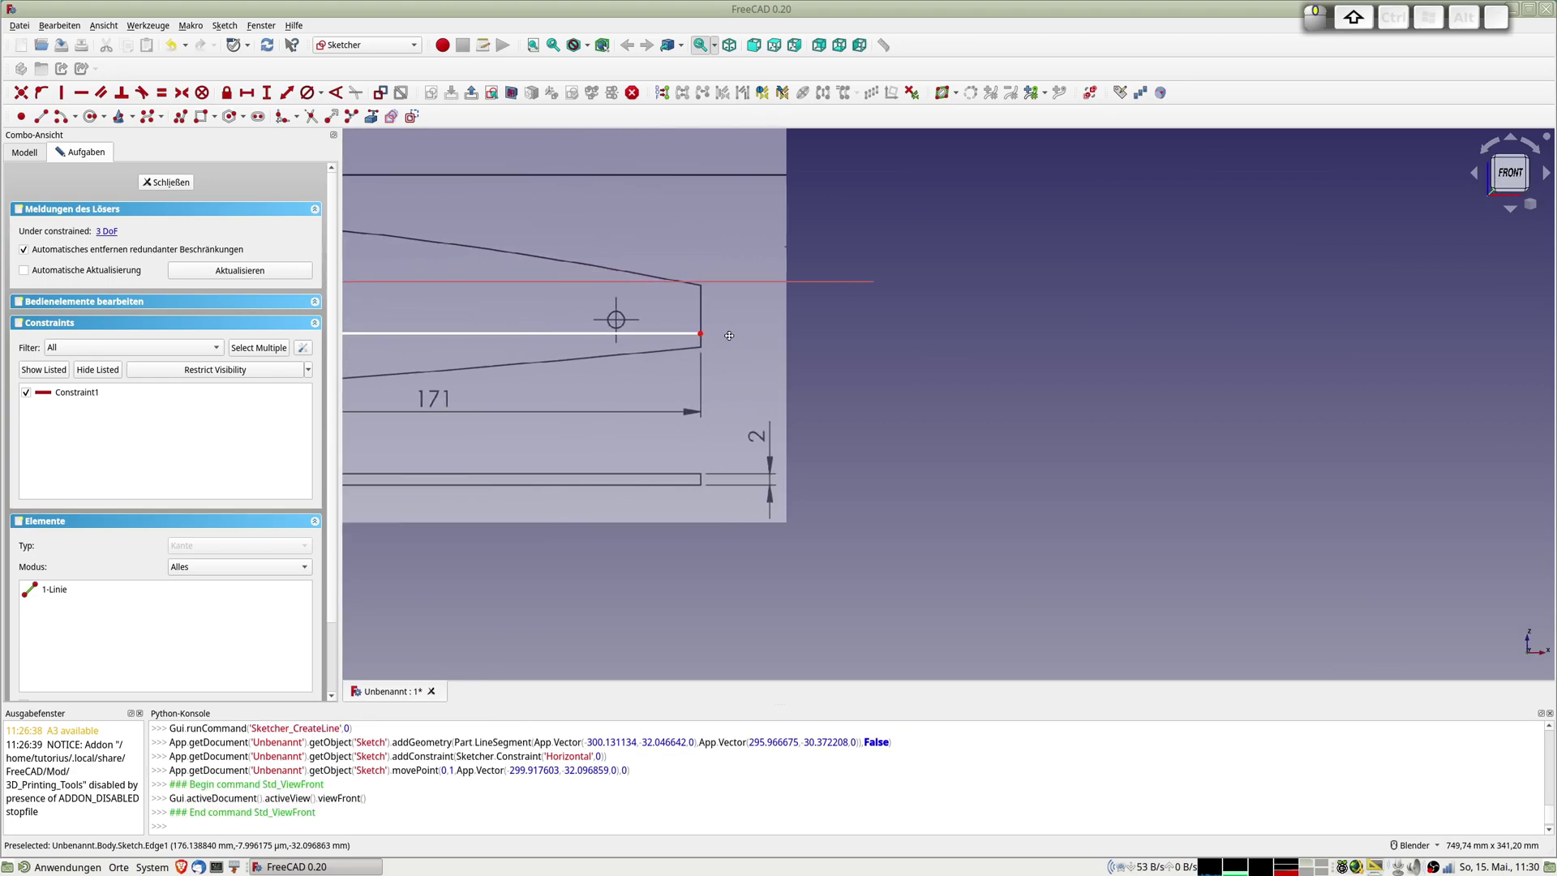
scroll(714, 324, up, 3)
scroll(690, 295, up, 2)
scroll(575, 303, up, 1)
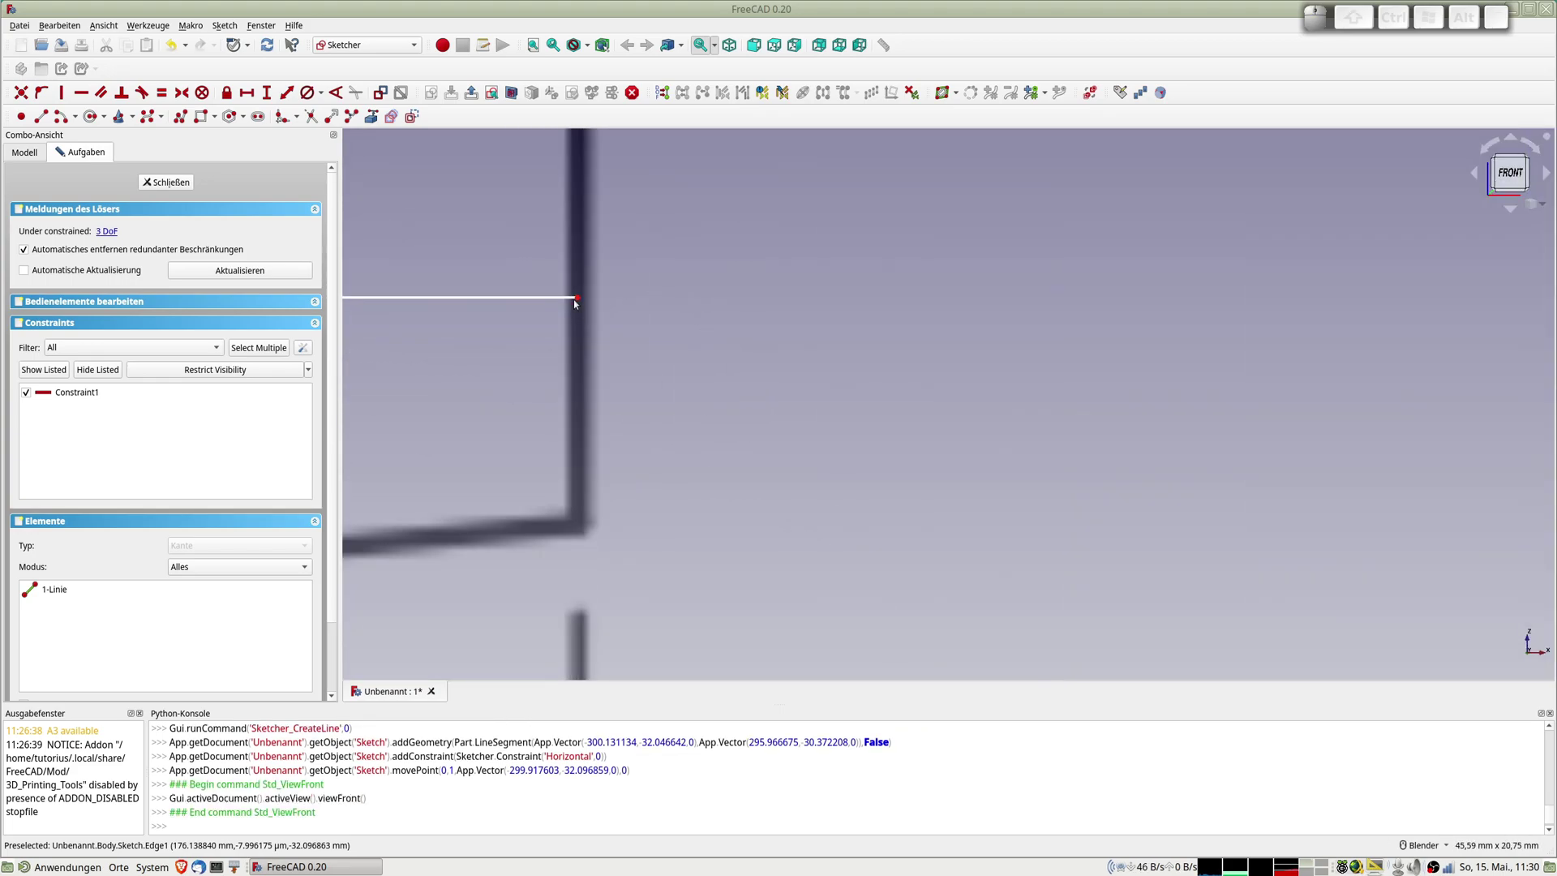
scroll(575, 302, up, 3)
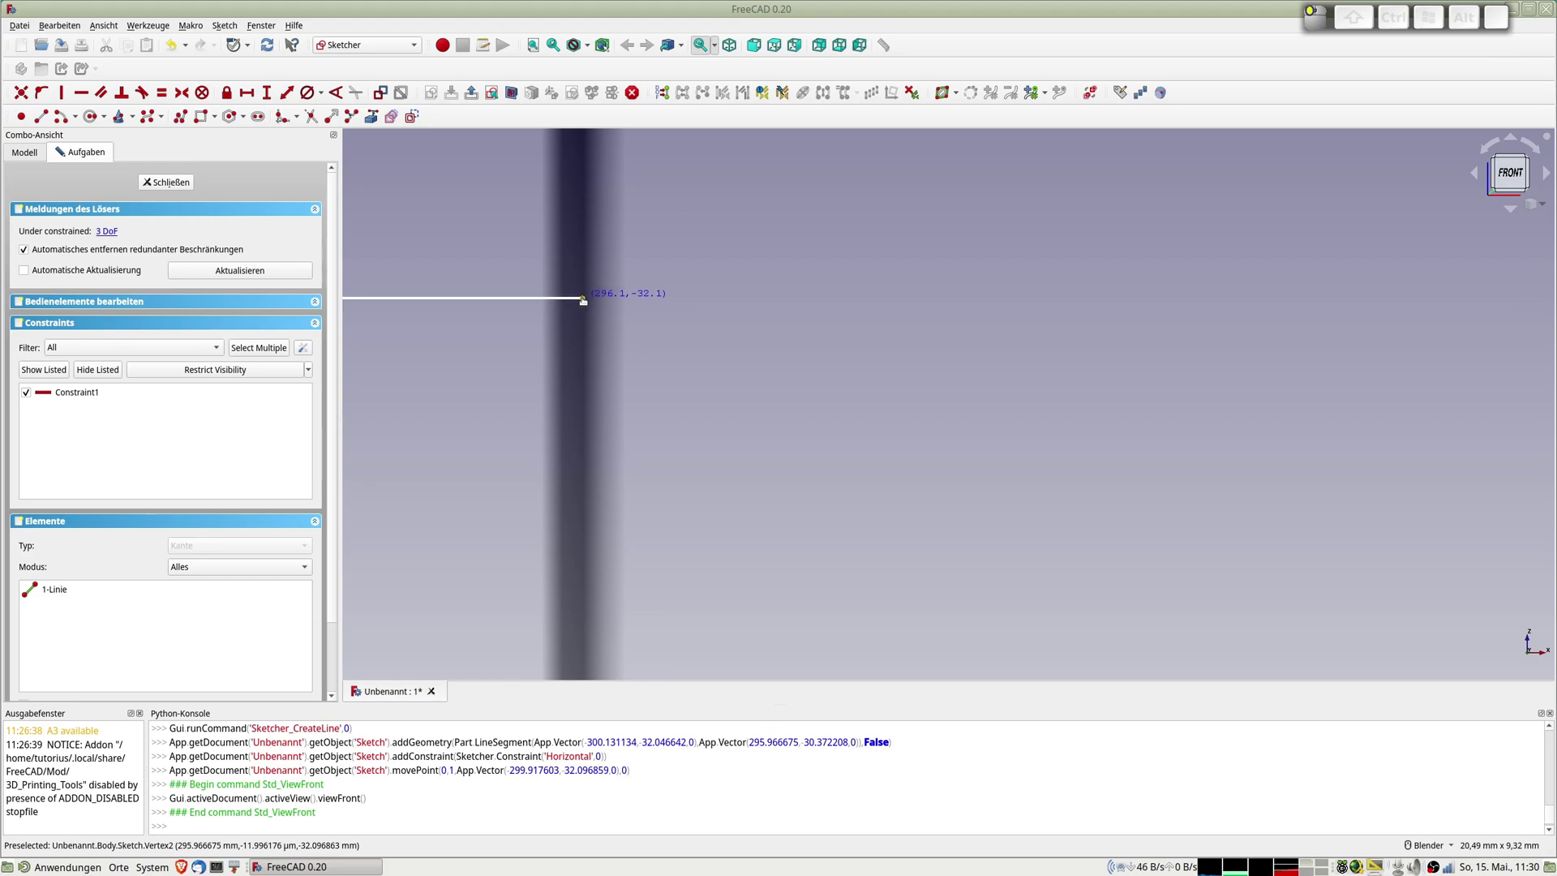
drag(583, 300, 583, 294)
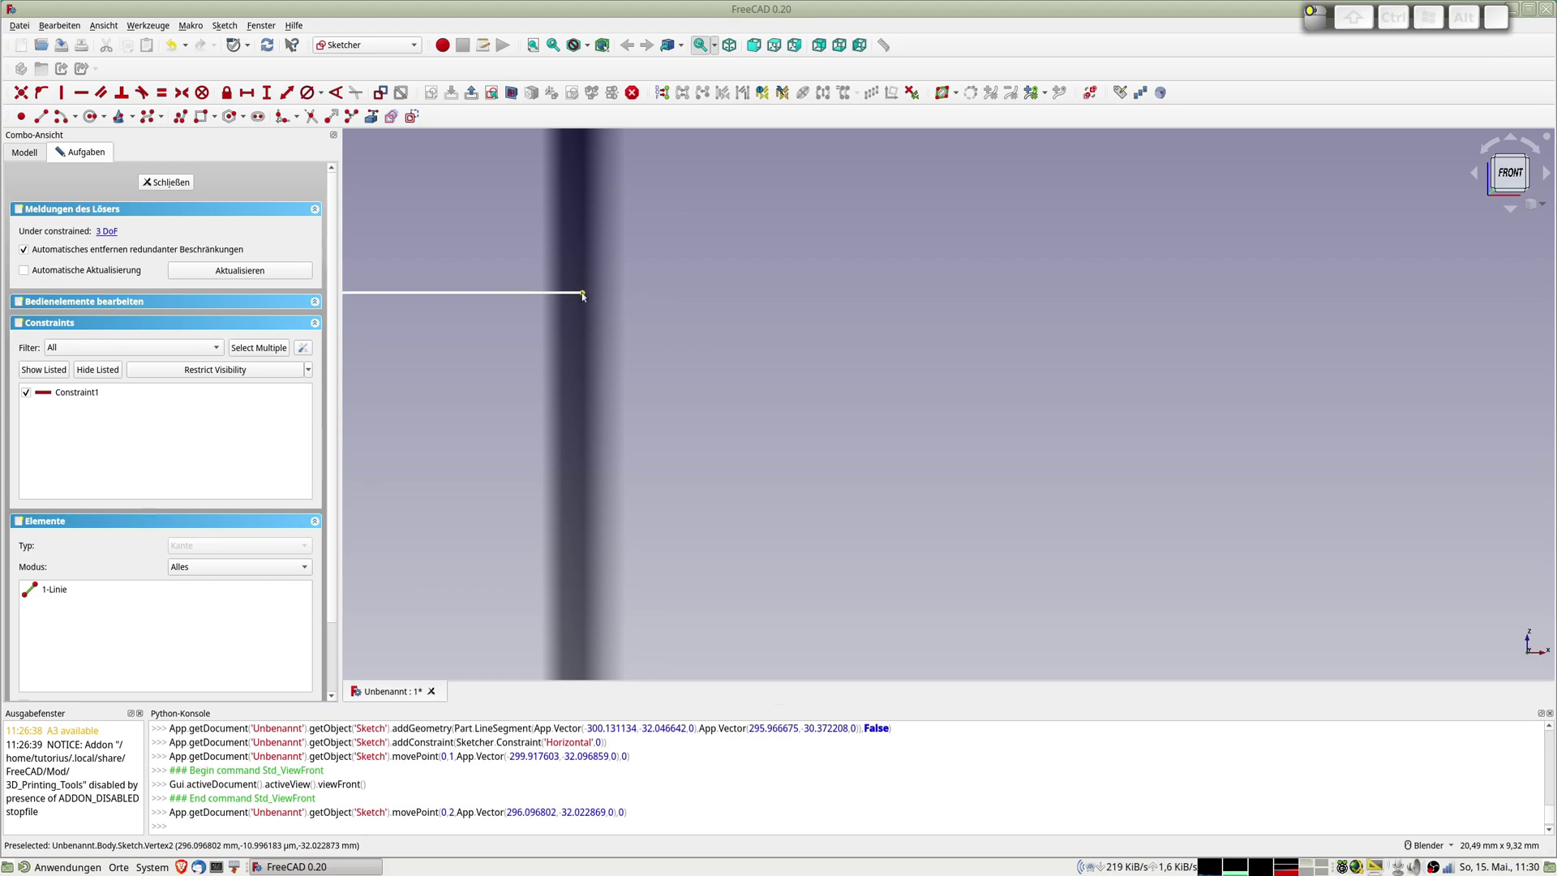
scroll(583, 295, down, 2)
scroll(551, 324, down, 2)
scroll(495, 360, down, 2)
scroll(498, 355, down, 1)
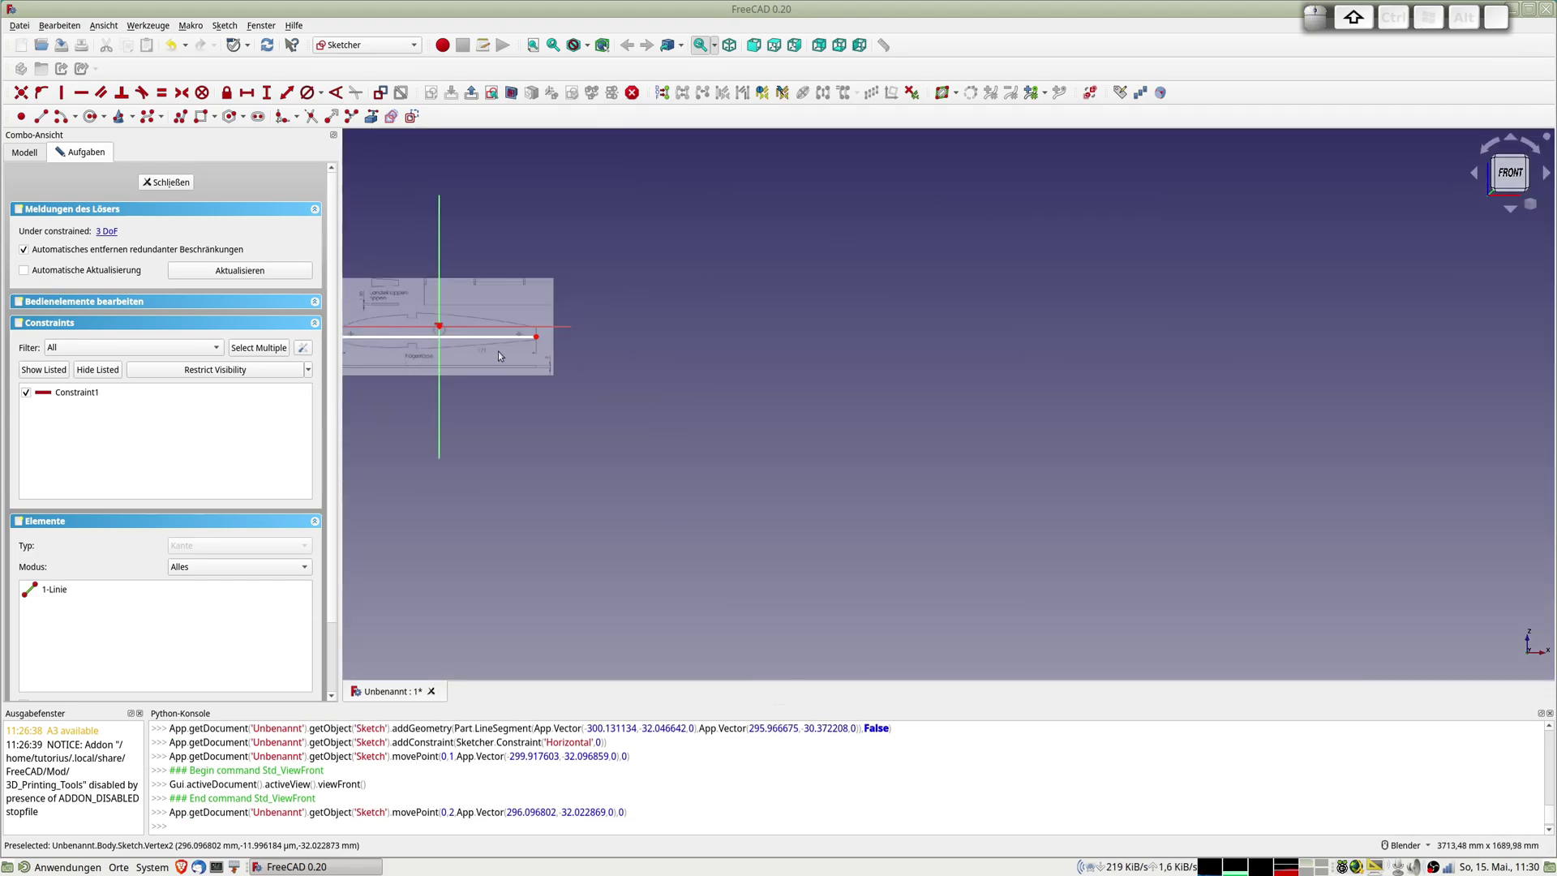
scroll(497, 352, up, 1)
scroll(610, 362, up, 1)
scroll(609, 361, up, 2)
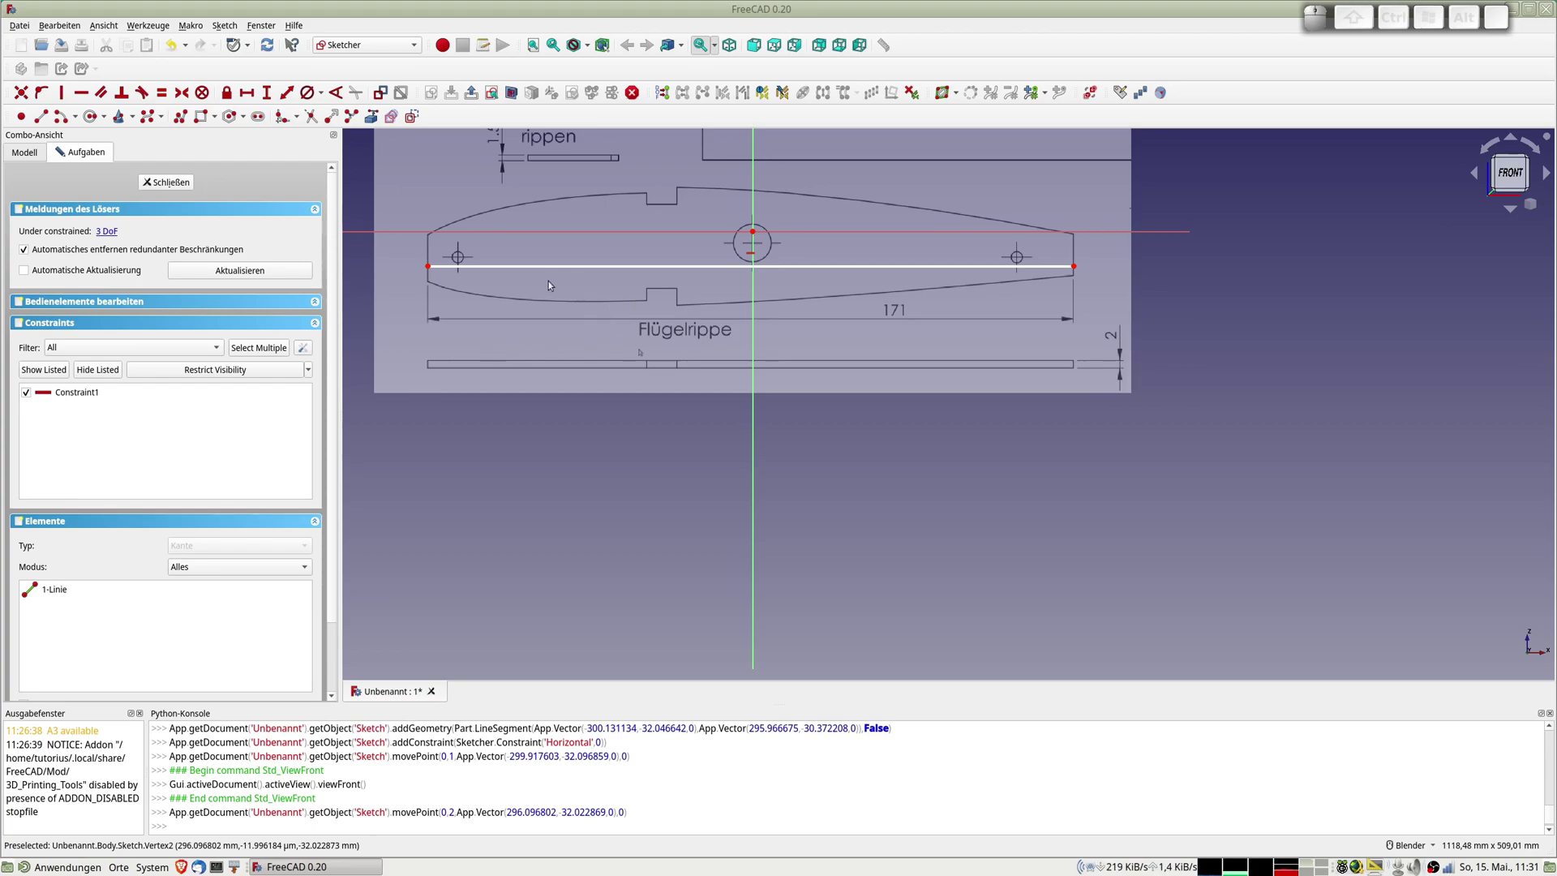
click(590, 266)
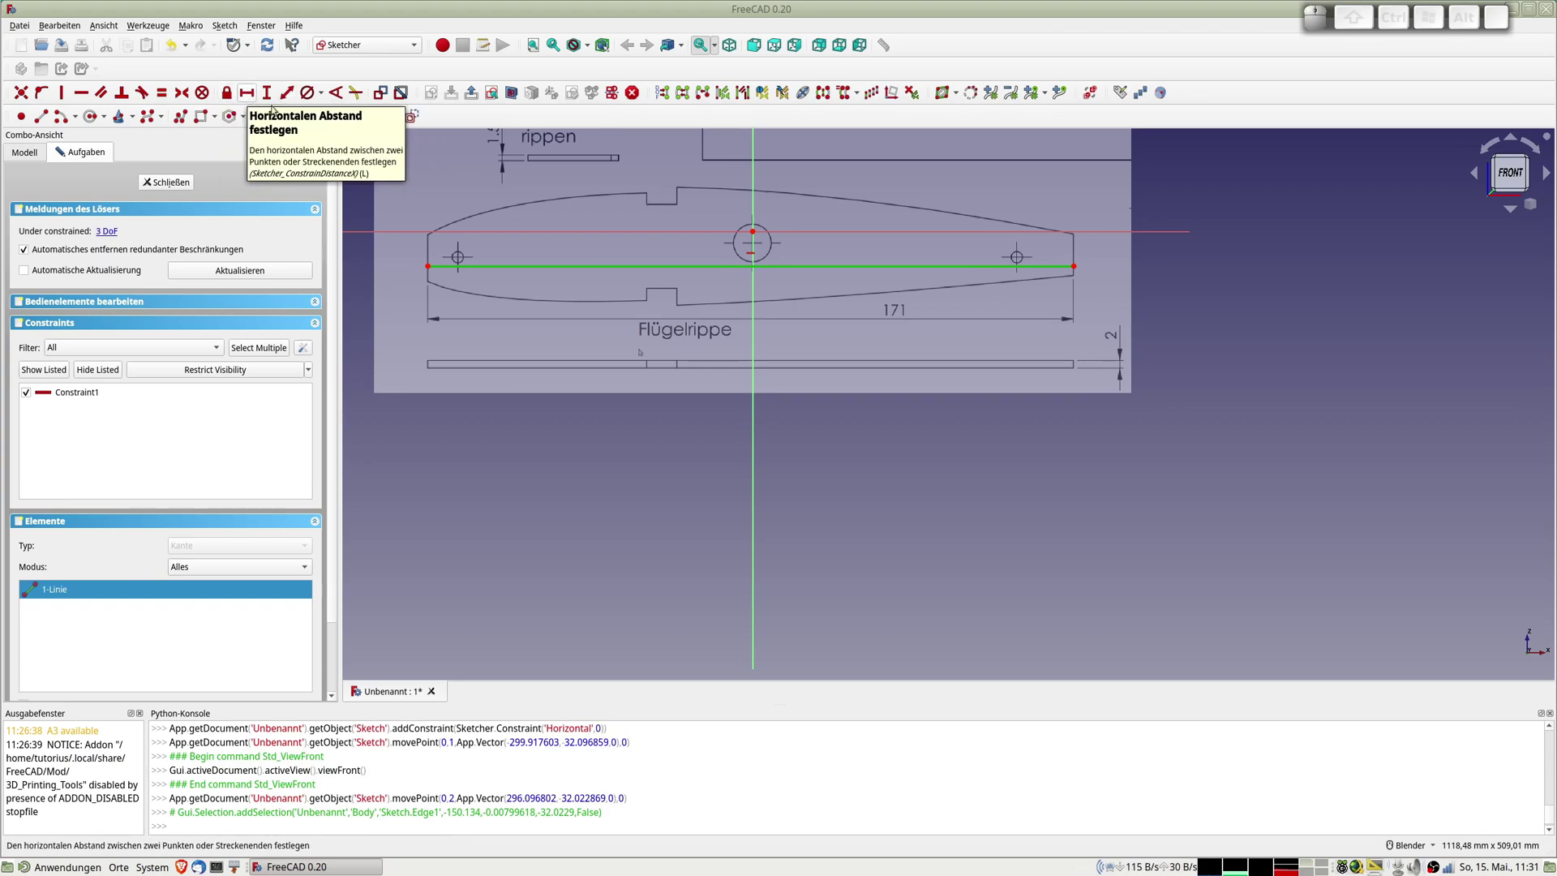
Give the chord line a 596,014 mm reference horizontal distance dimension
click(285, 92)
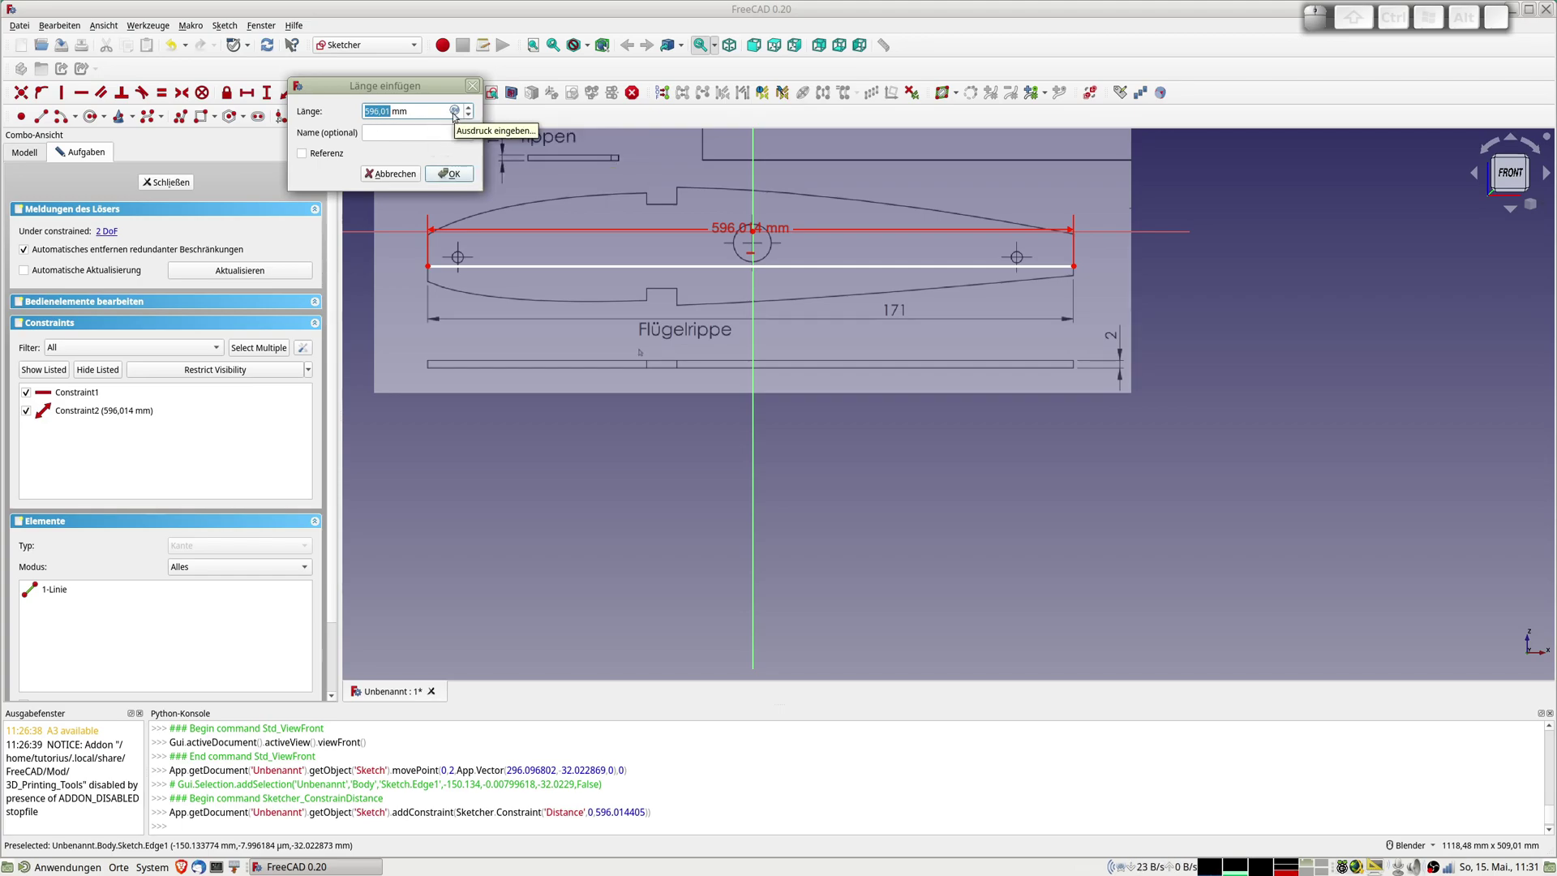
click(303, 155)
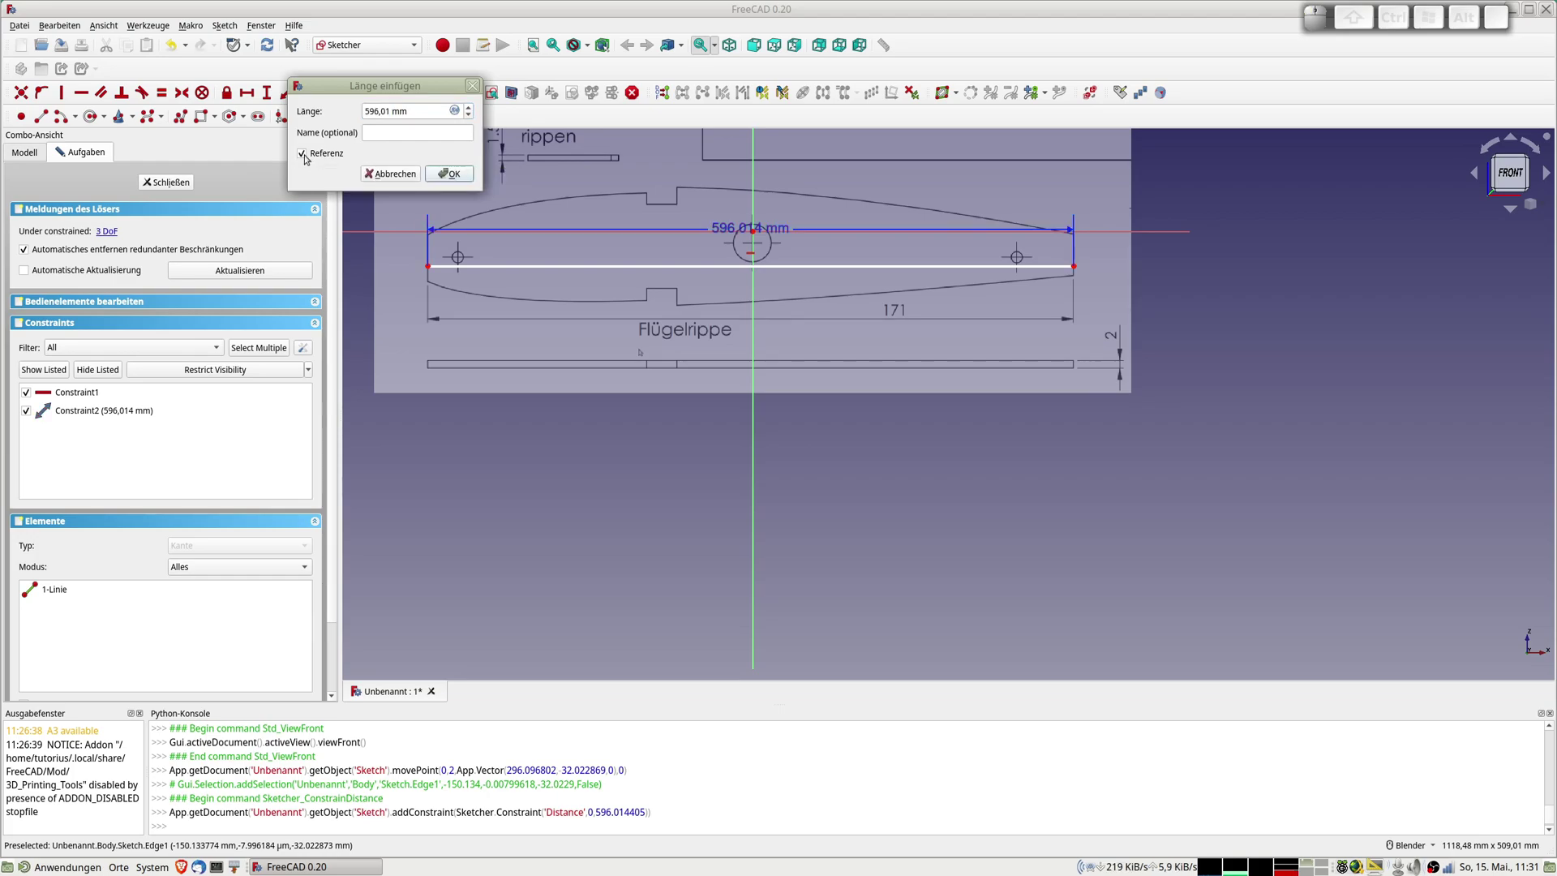
click(450, 175)
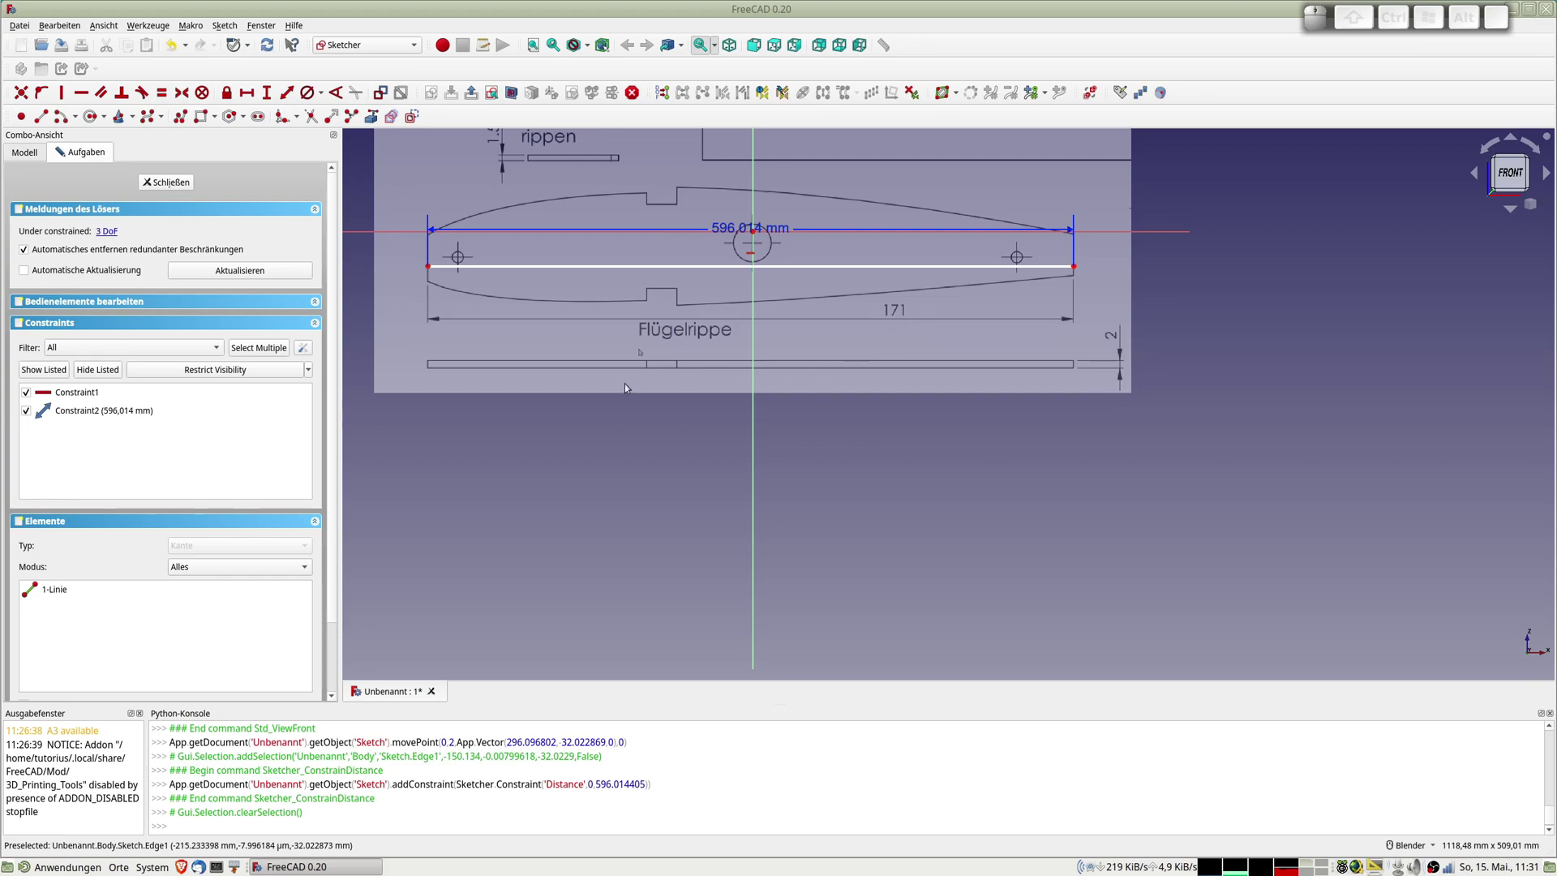
key(ctrl+alt)
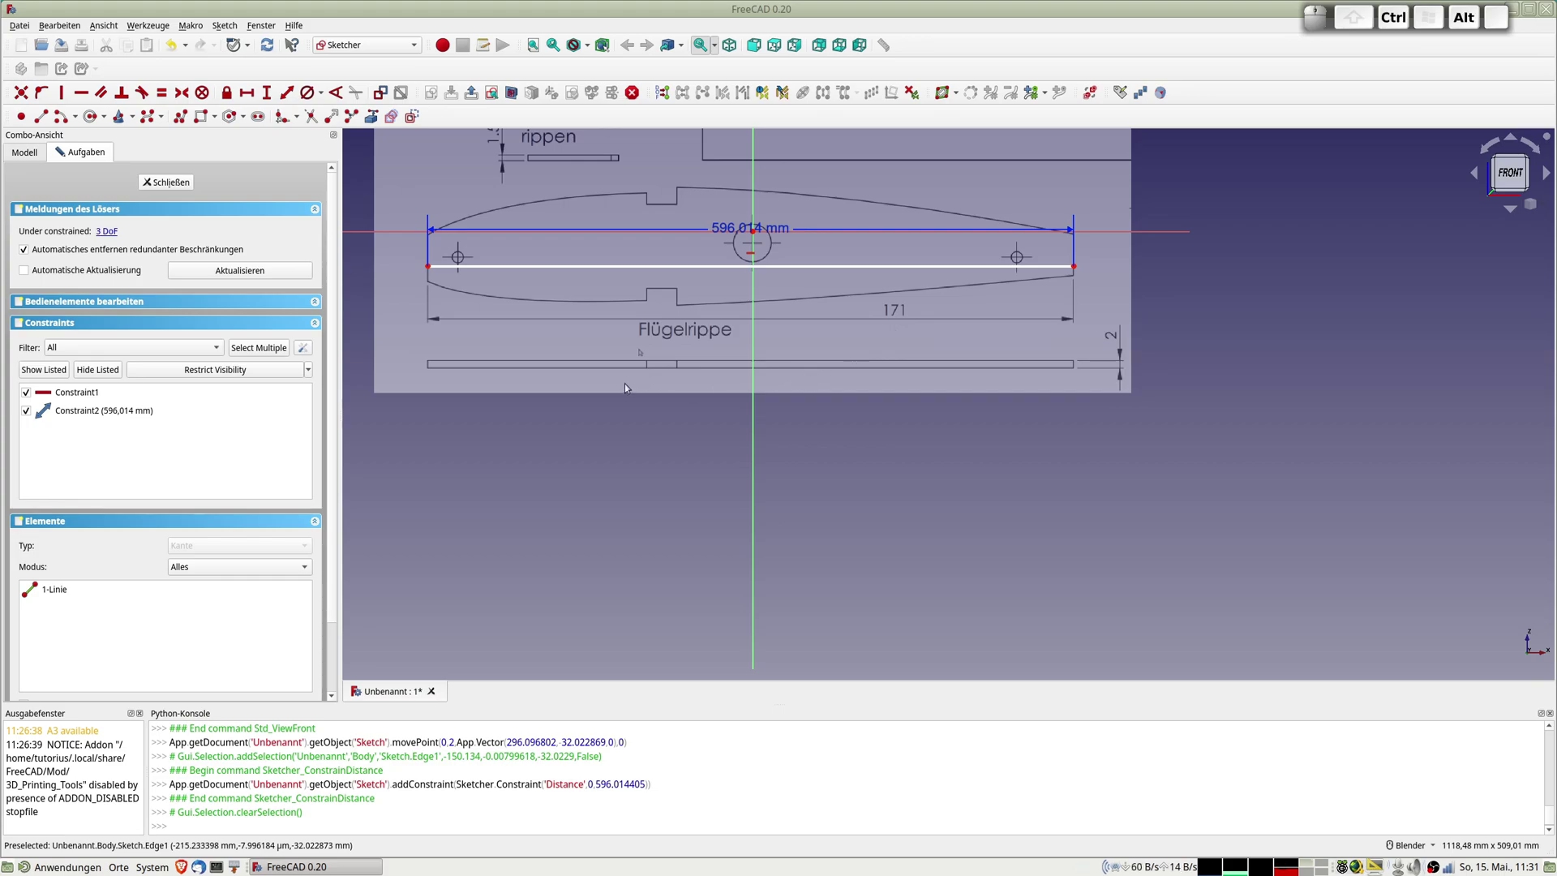
Calculate 171/596,014 = 0,286906012 in the calculator, then return to FreeCAD
drag(584, 319, 188, 432)
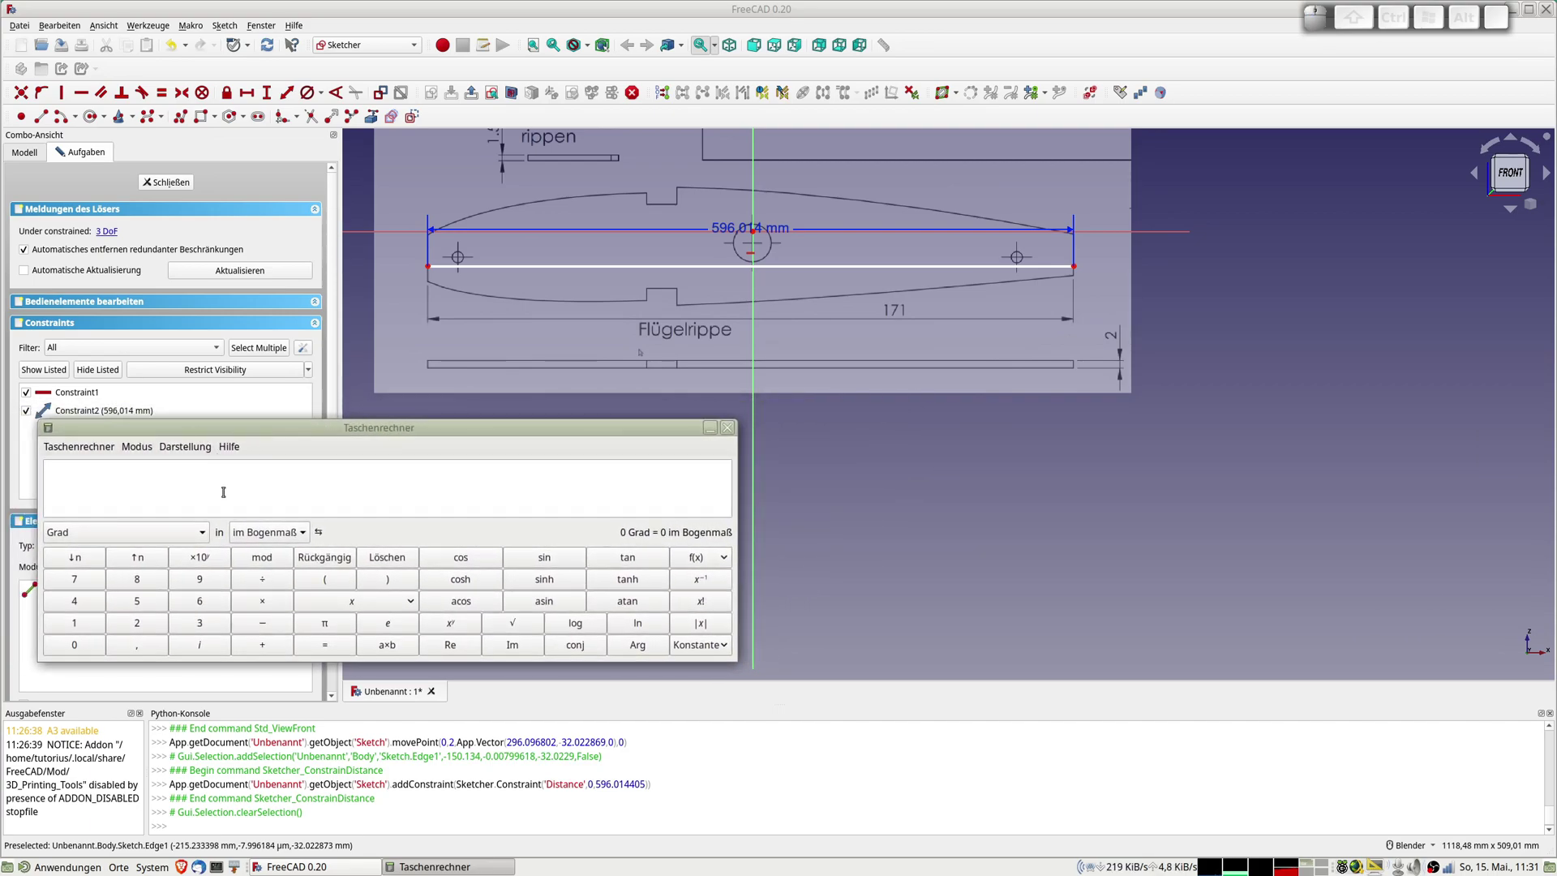
text(171)
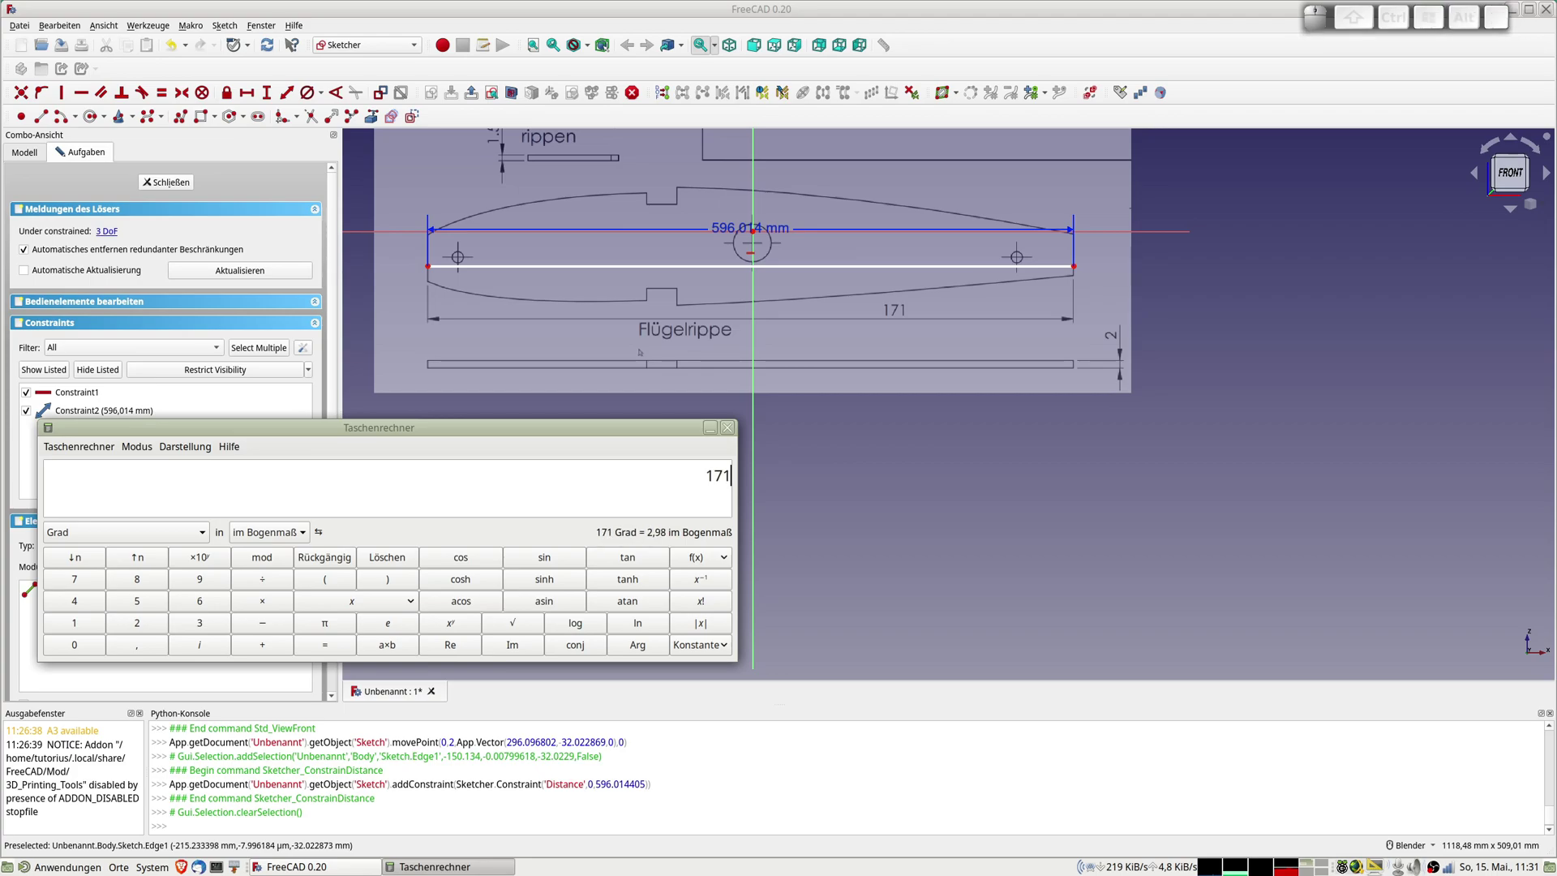
text(/)
text(5)
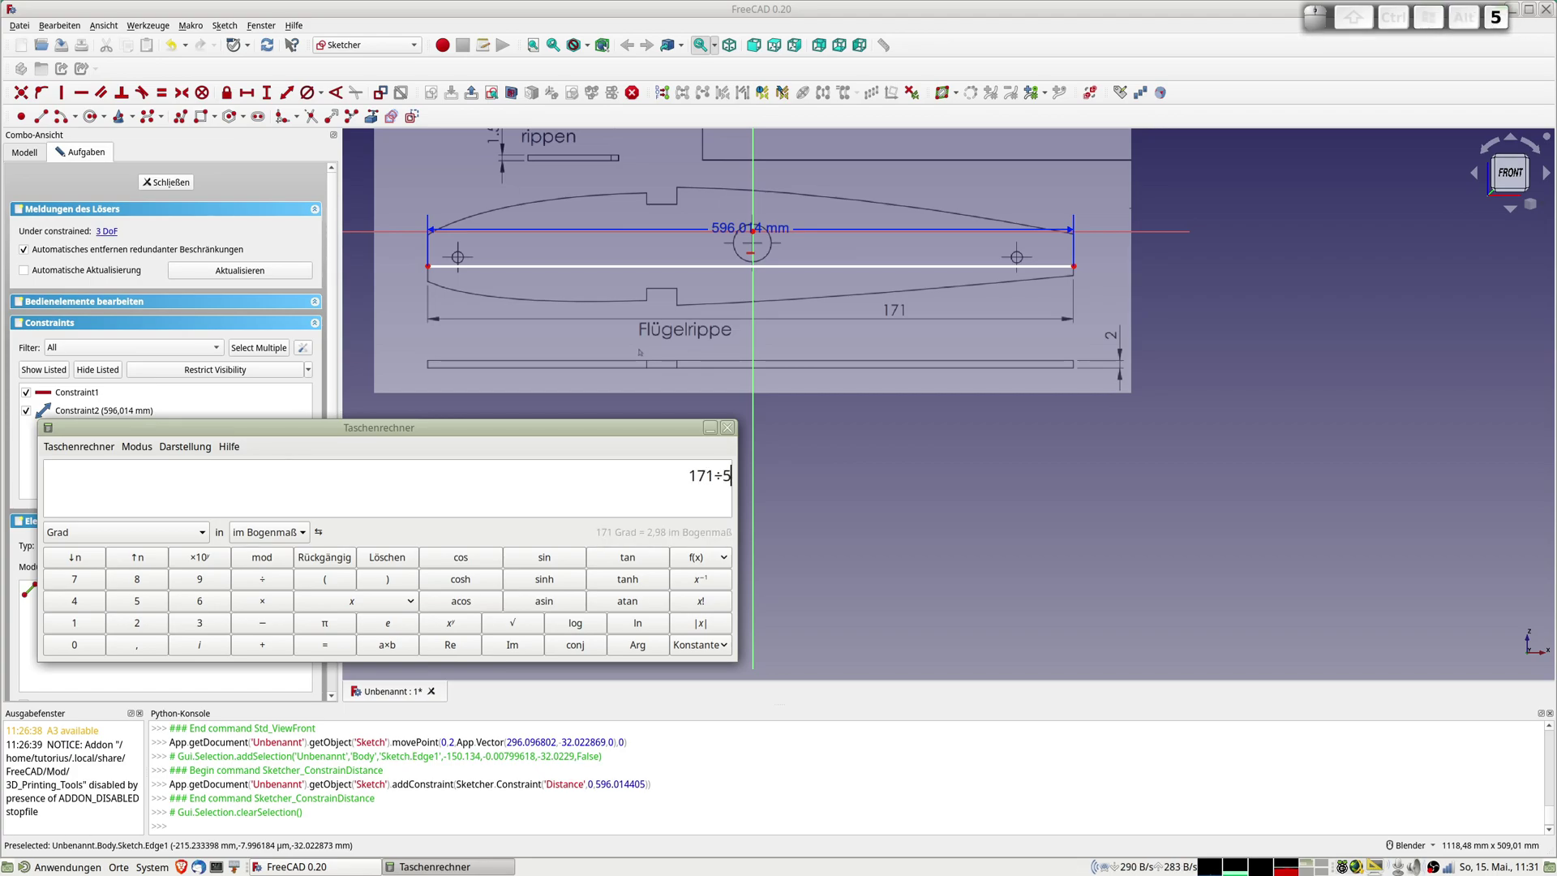
text(96,0)
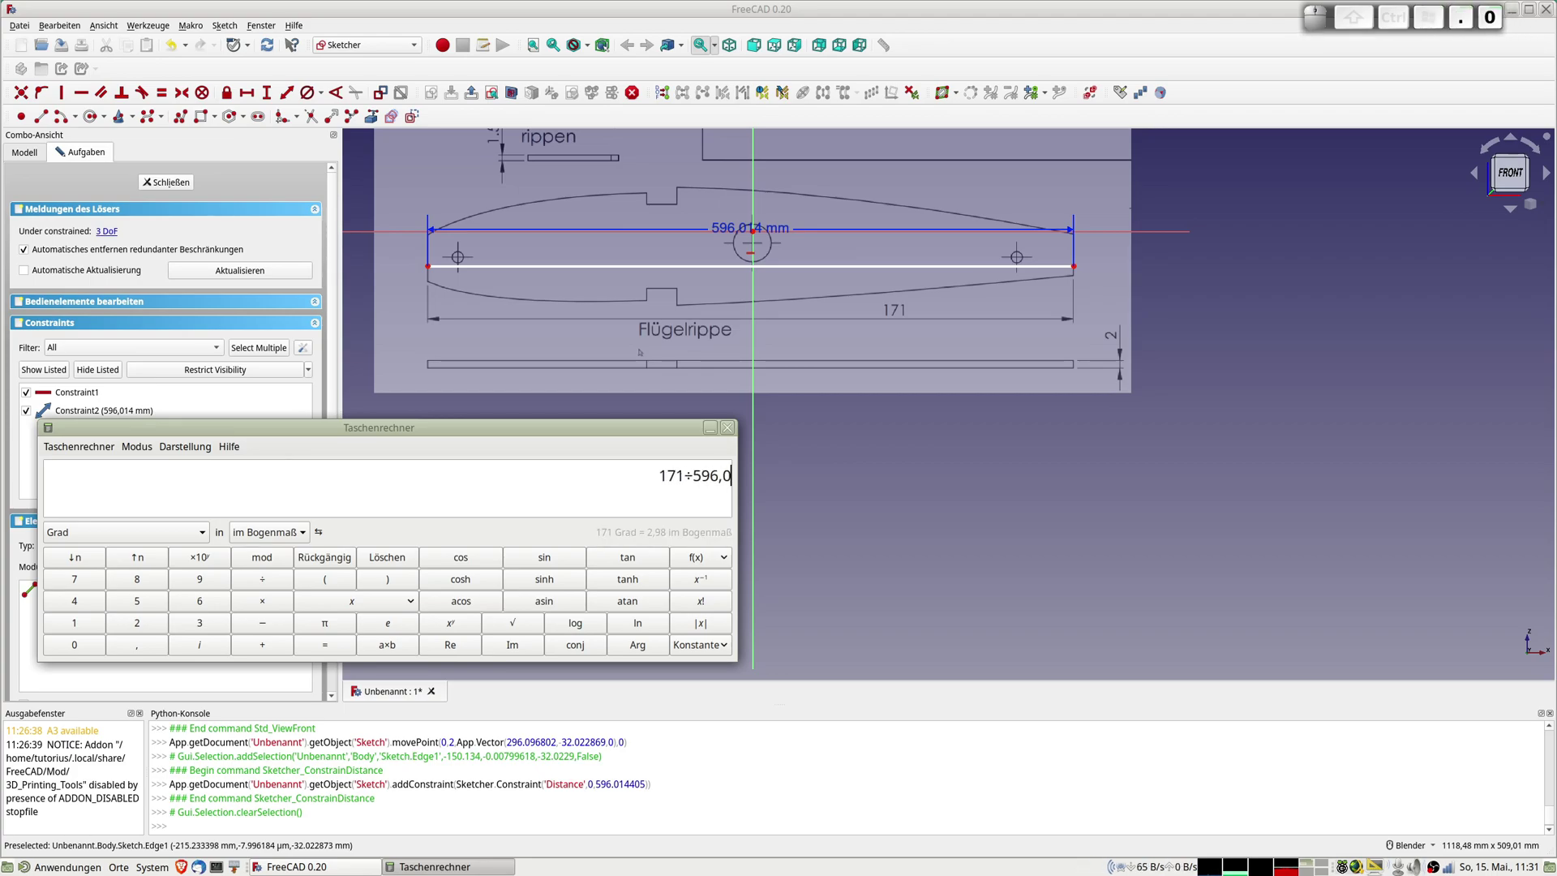
text(14)
key(Return)
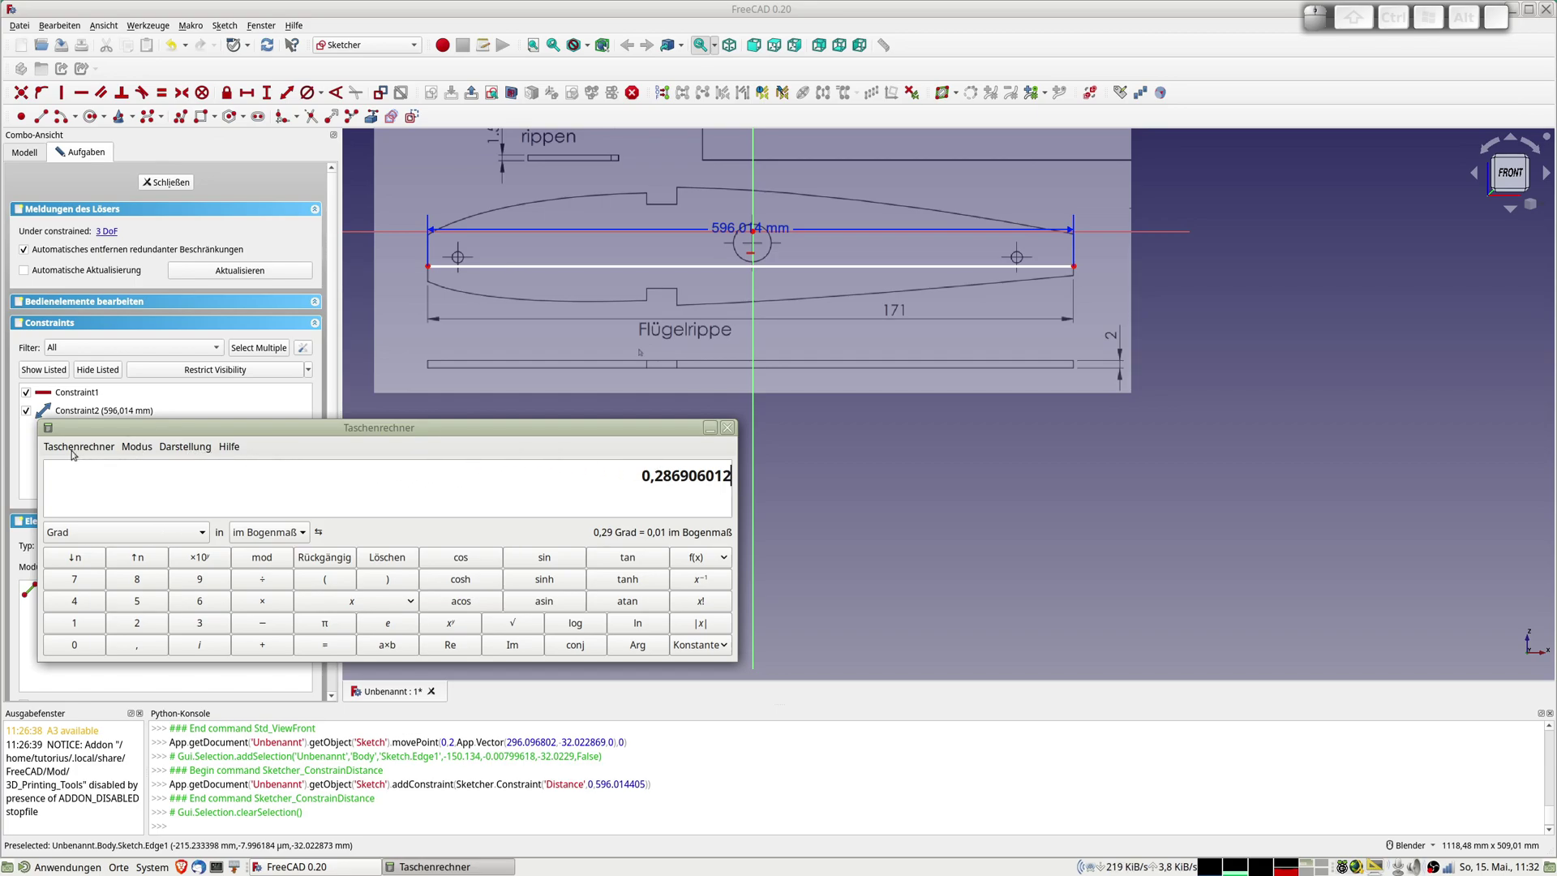
right_click(702, 479)
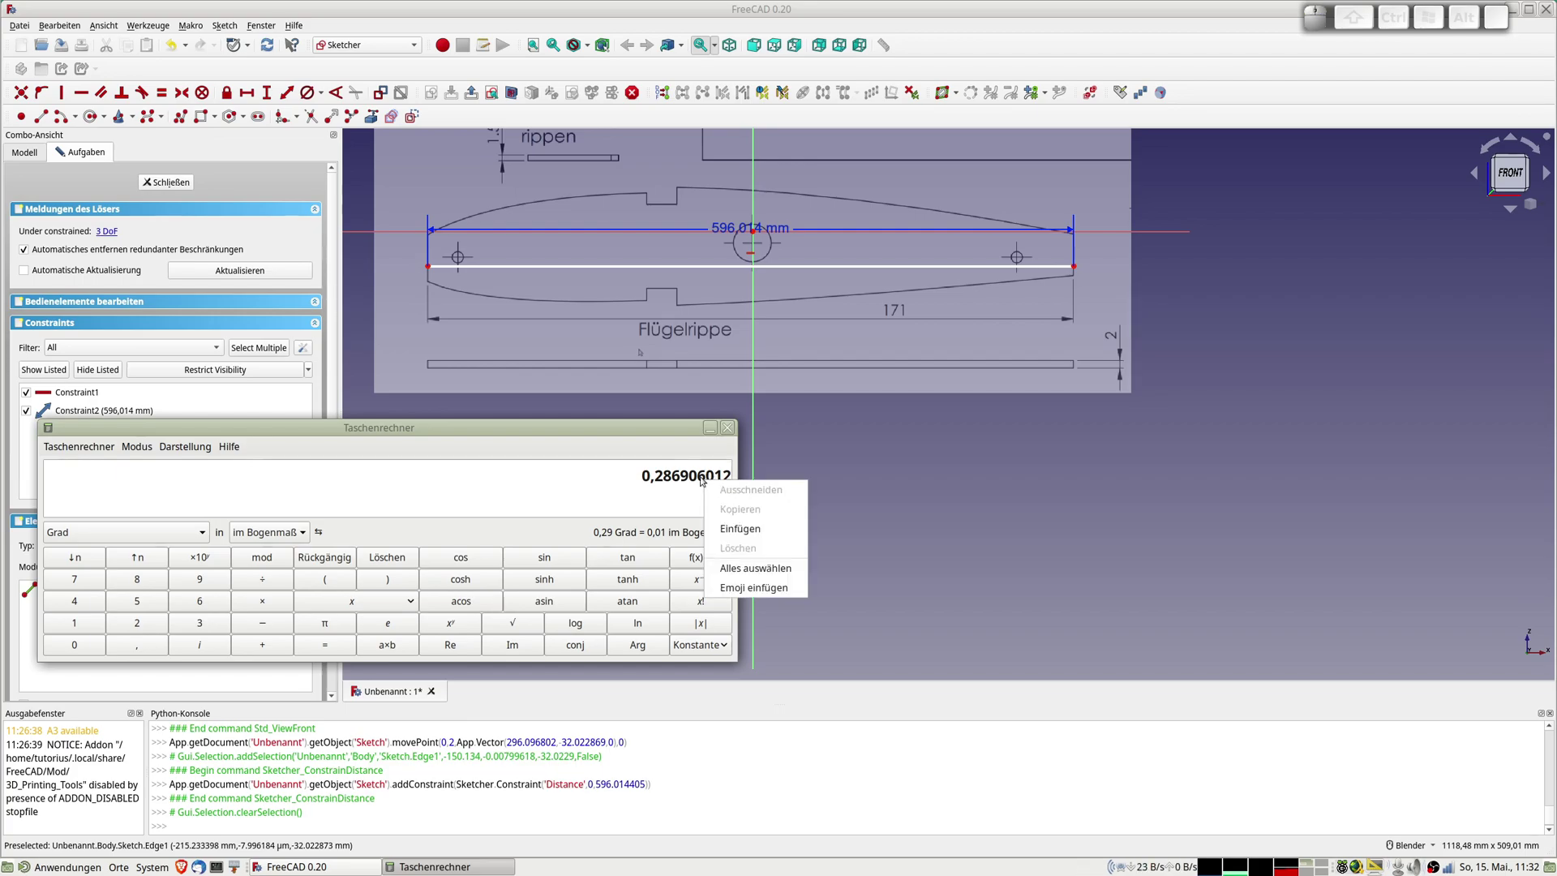
key(Escape)
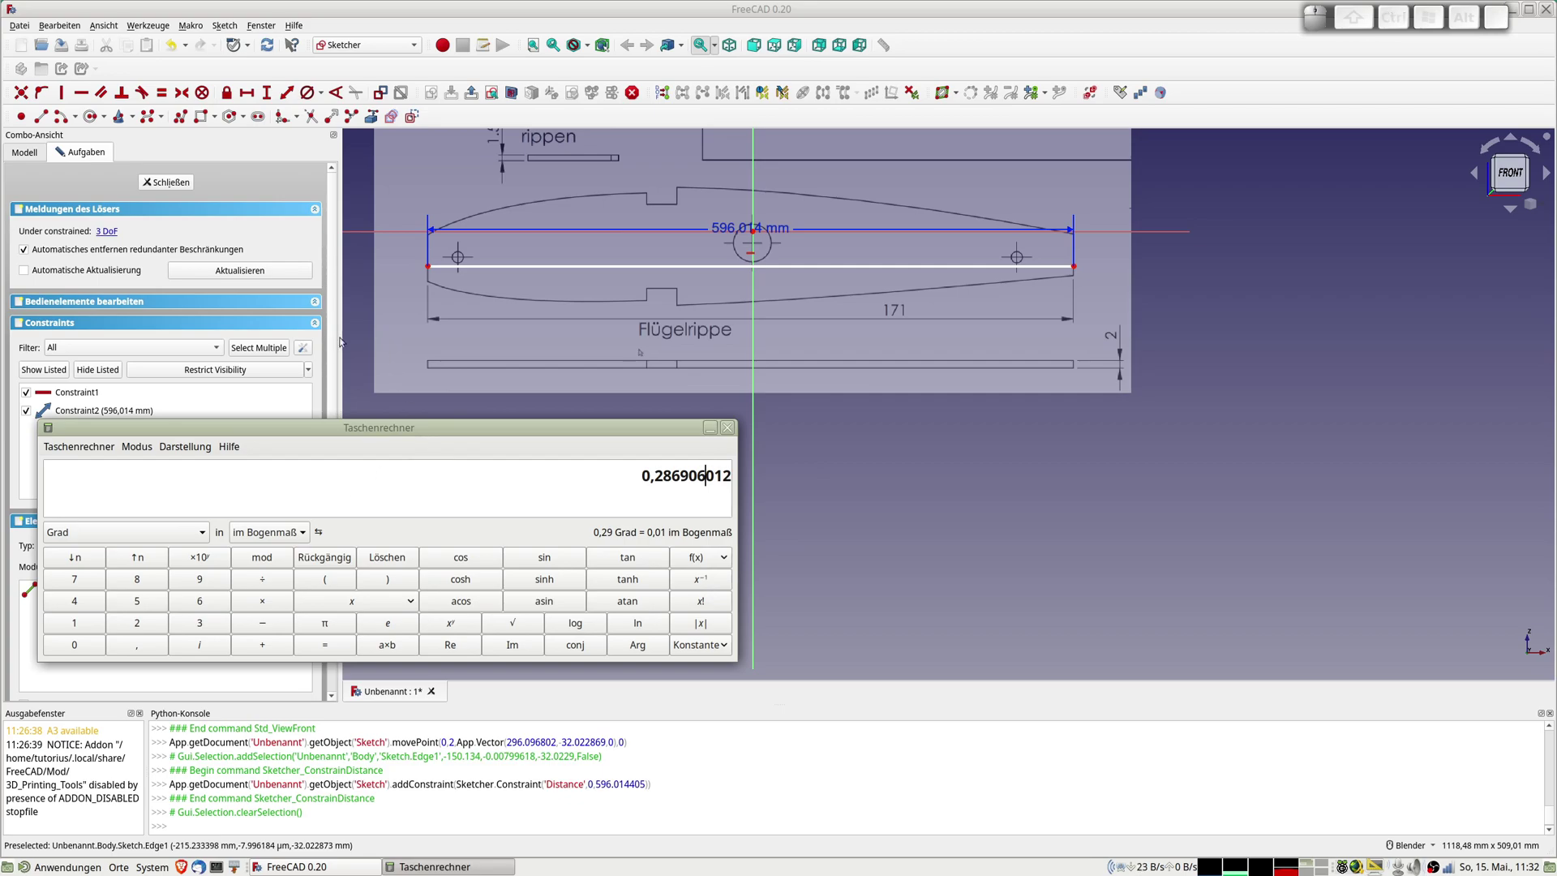
click(864, 453)
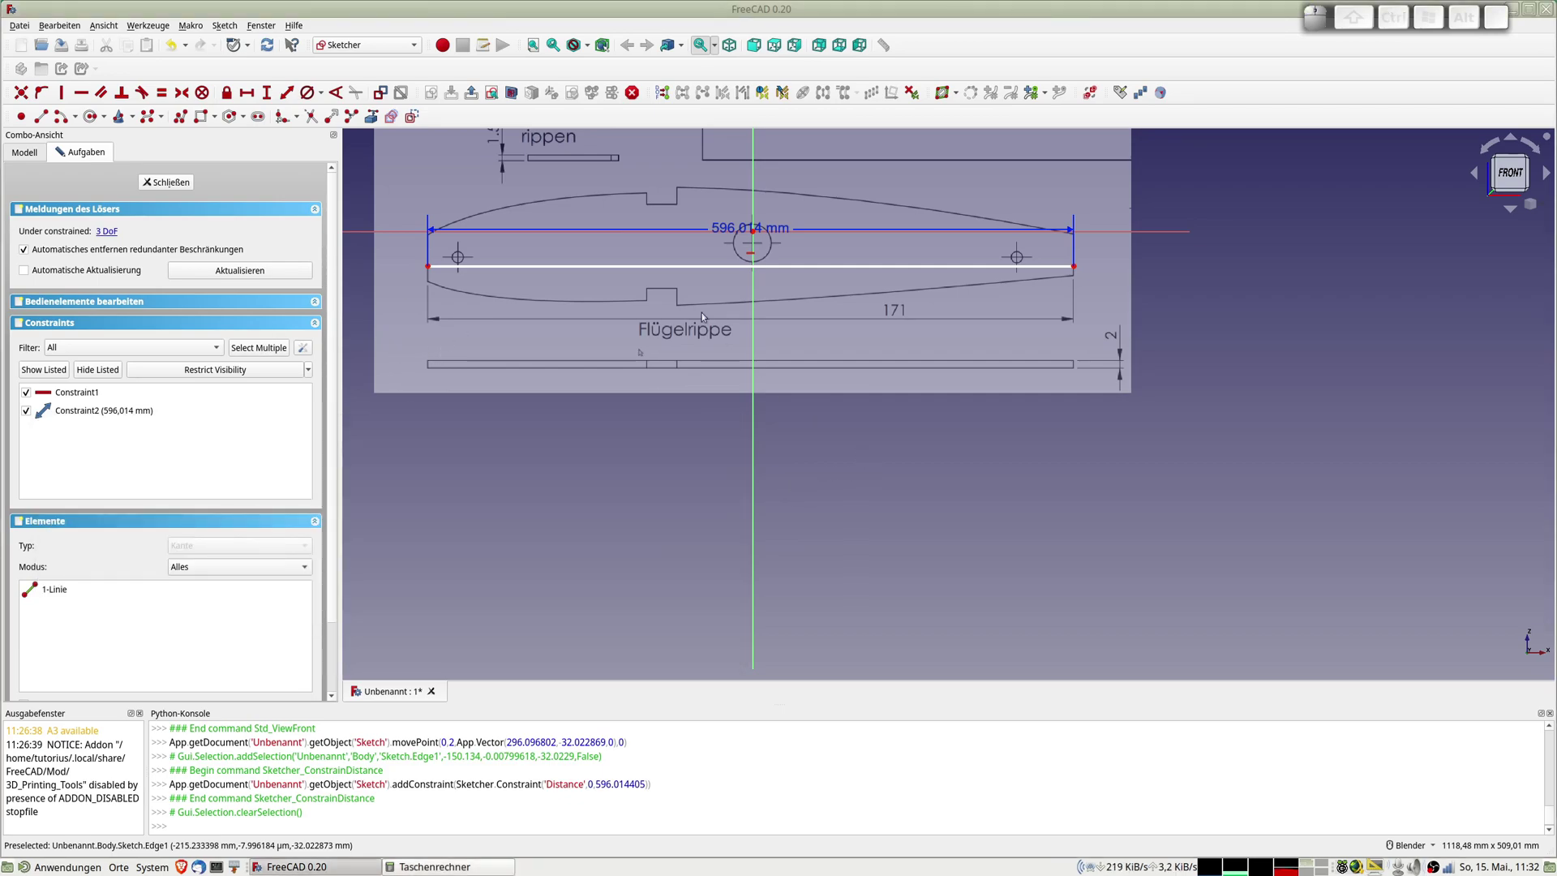
Close the sketch and multiply the ImagePlane XSize by 0,286906012, giving 200,38 mm
click(170, 182)
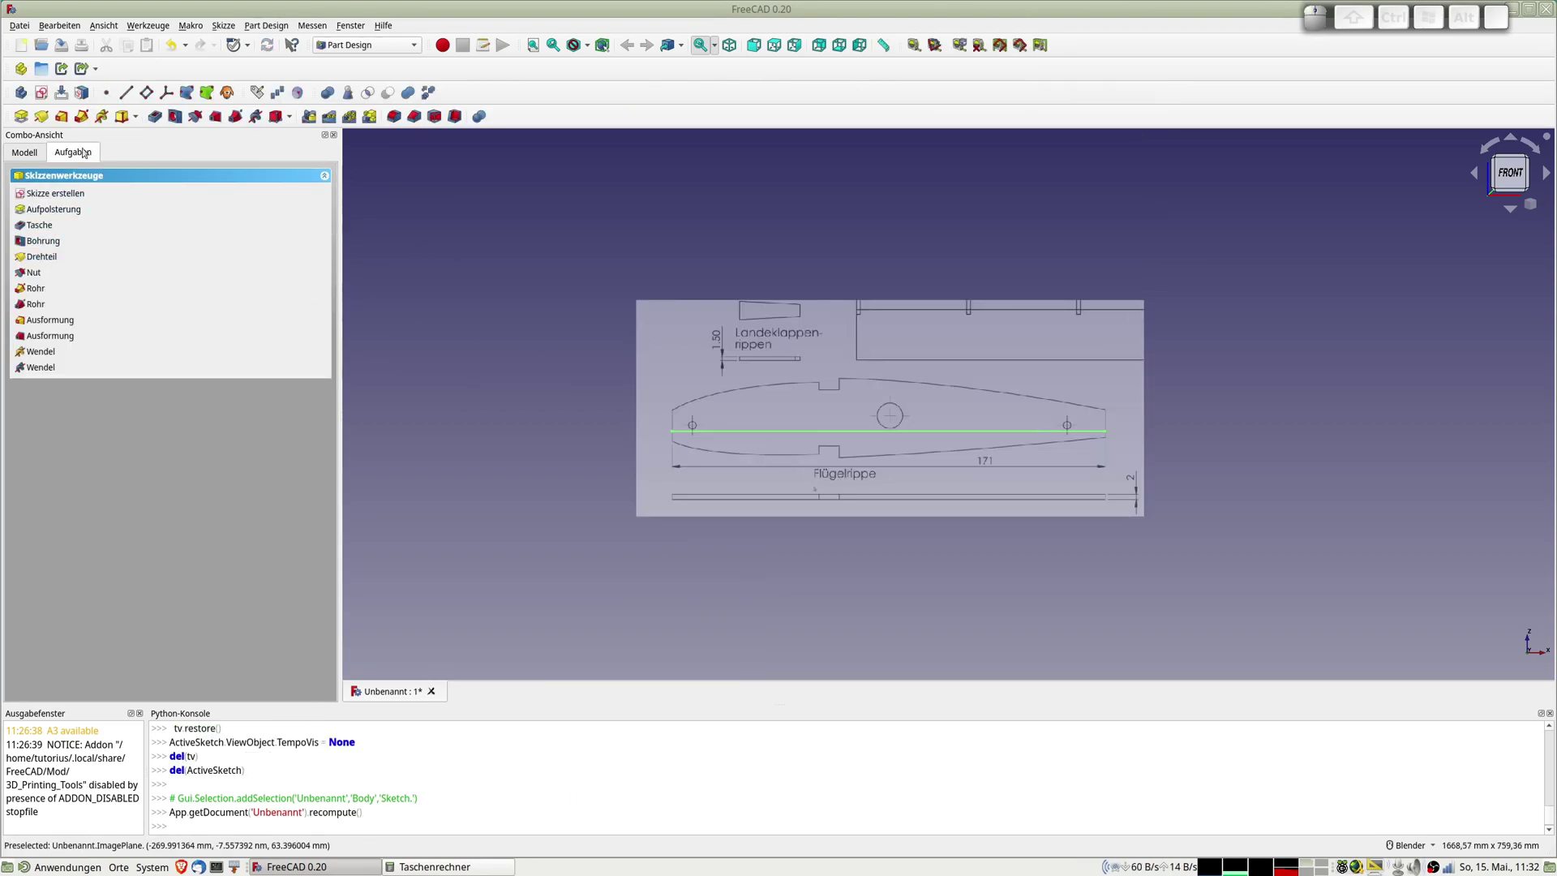
click(32, 154)
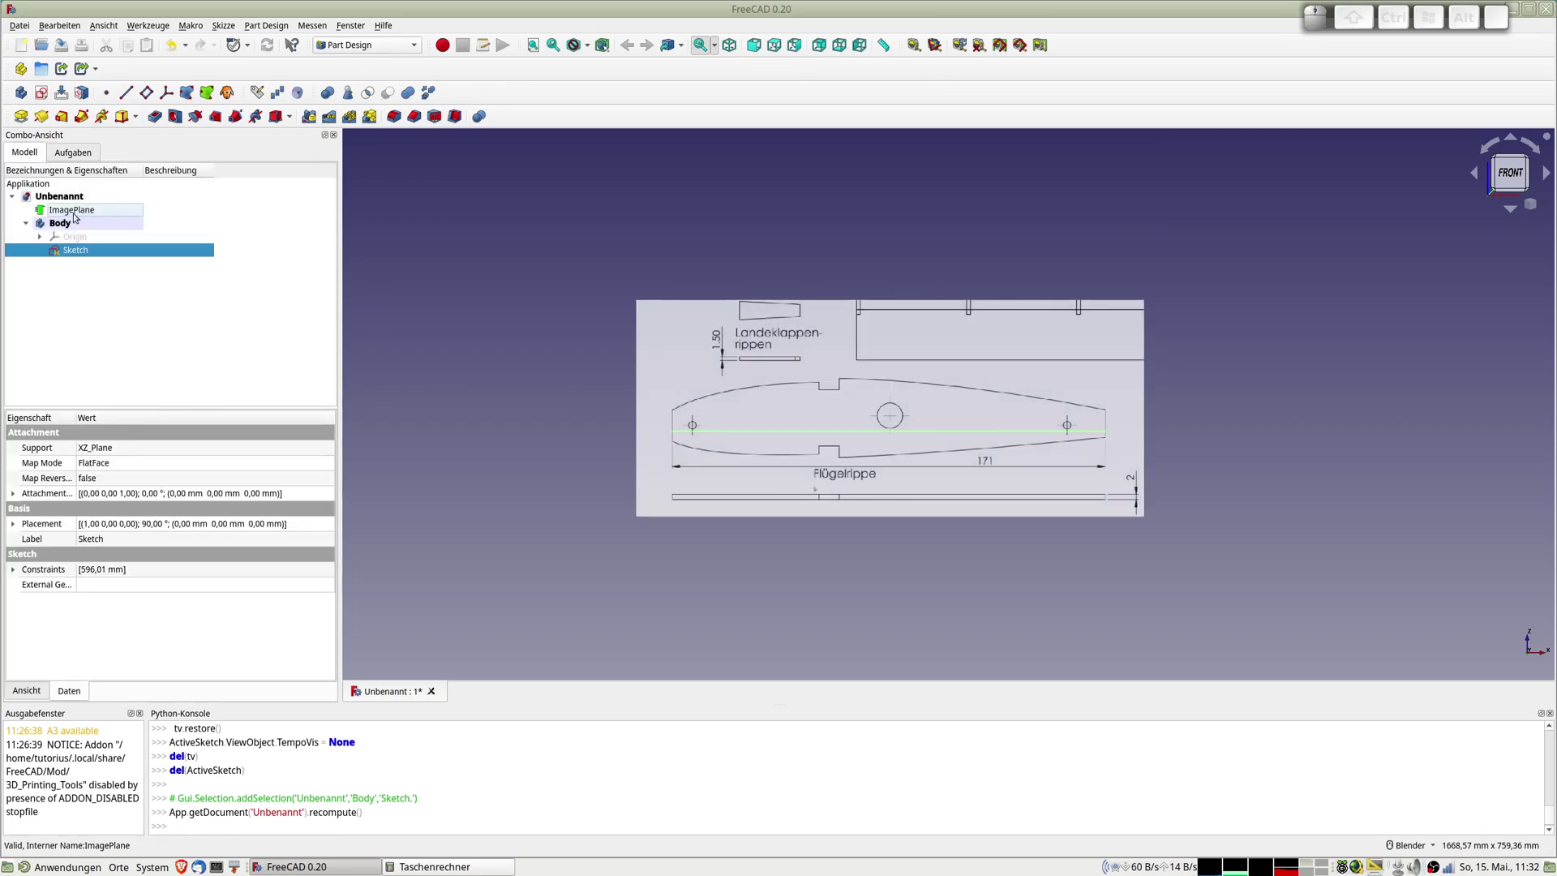
click(71, 211)
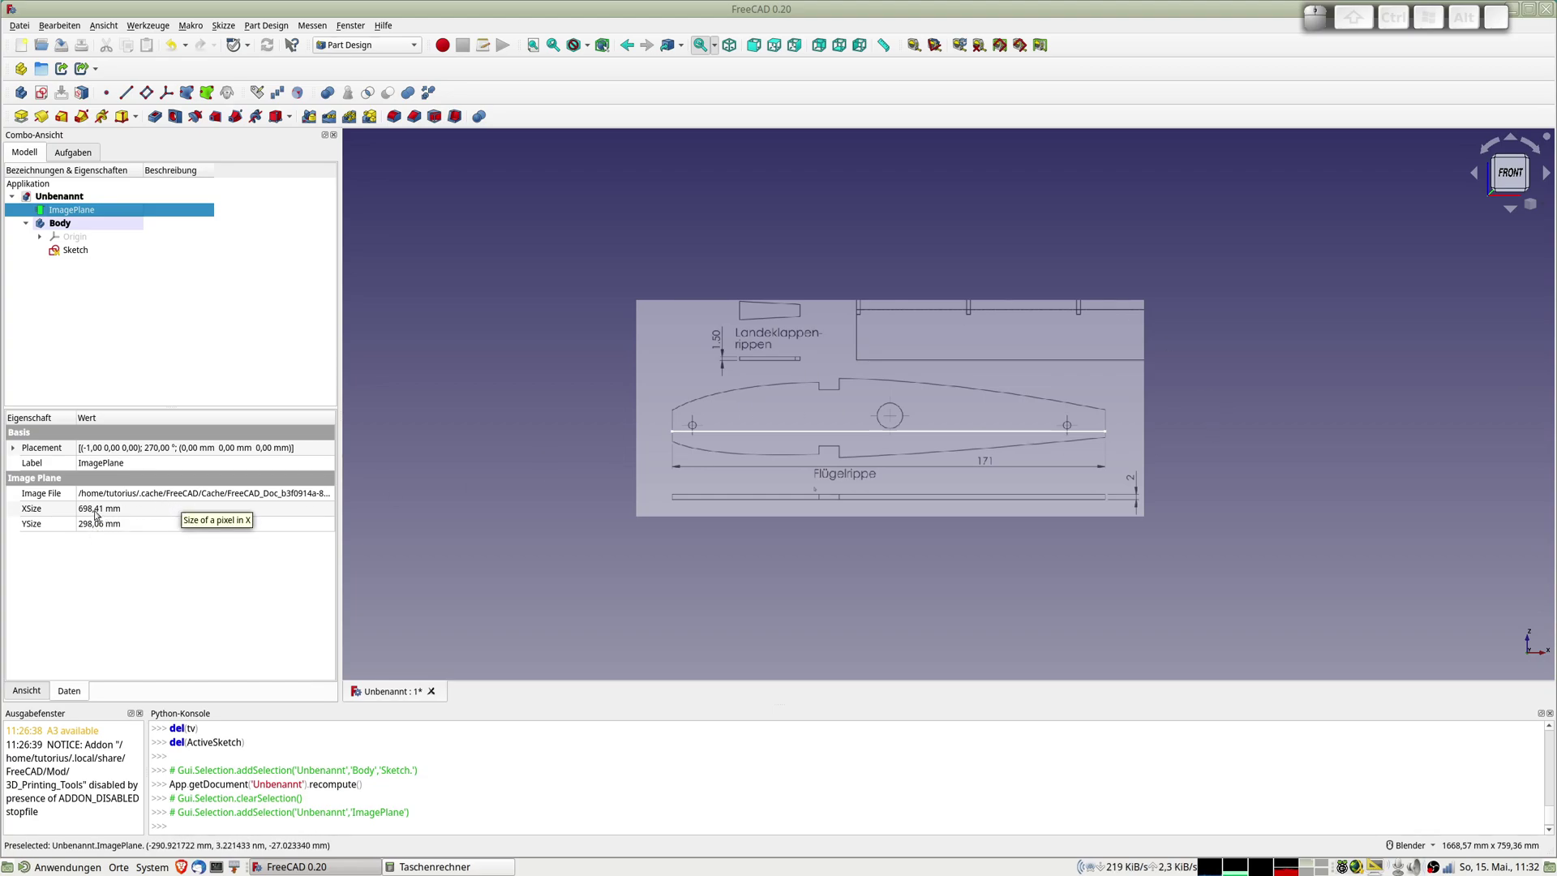
click(95, 509)
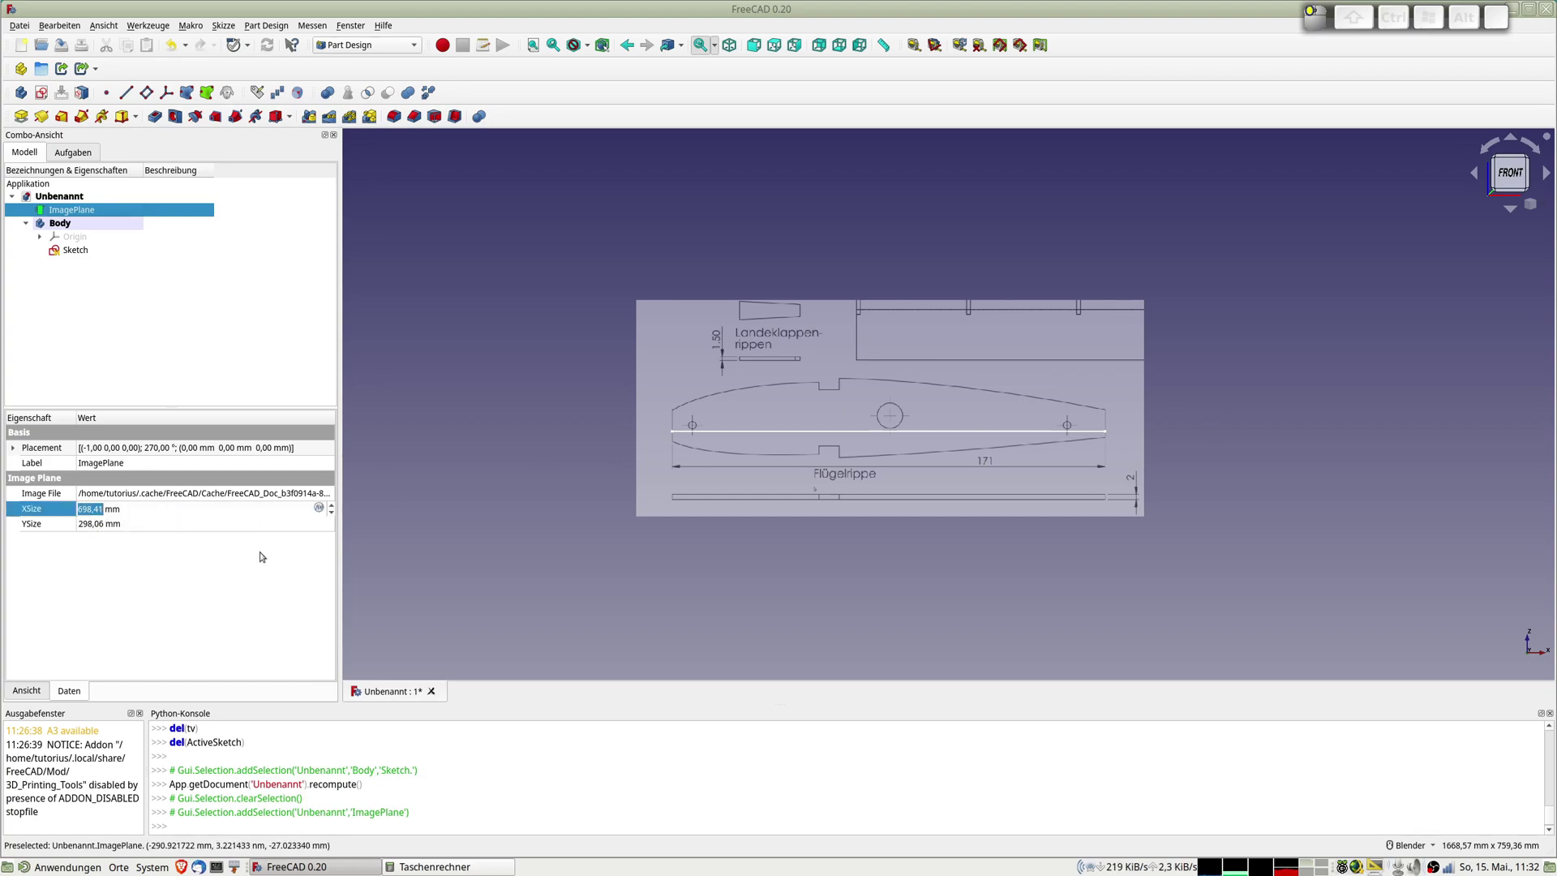
click(318, 508)
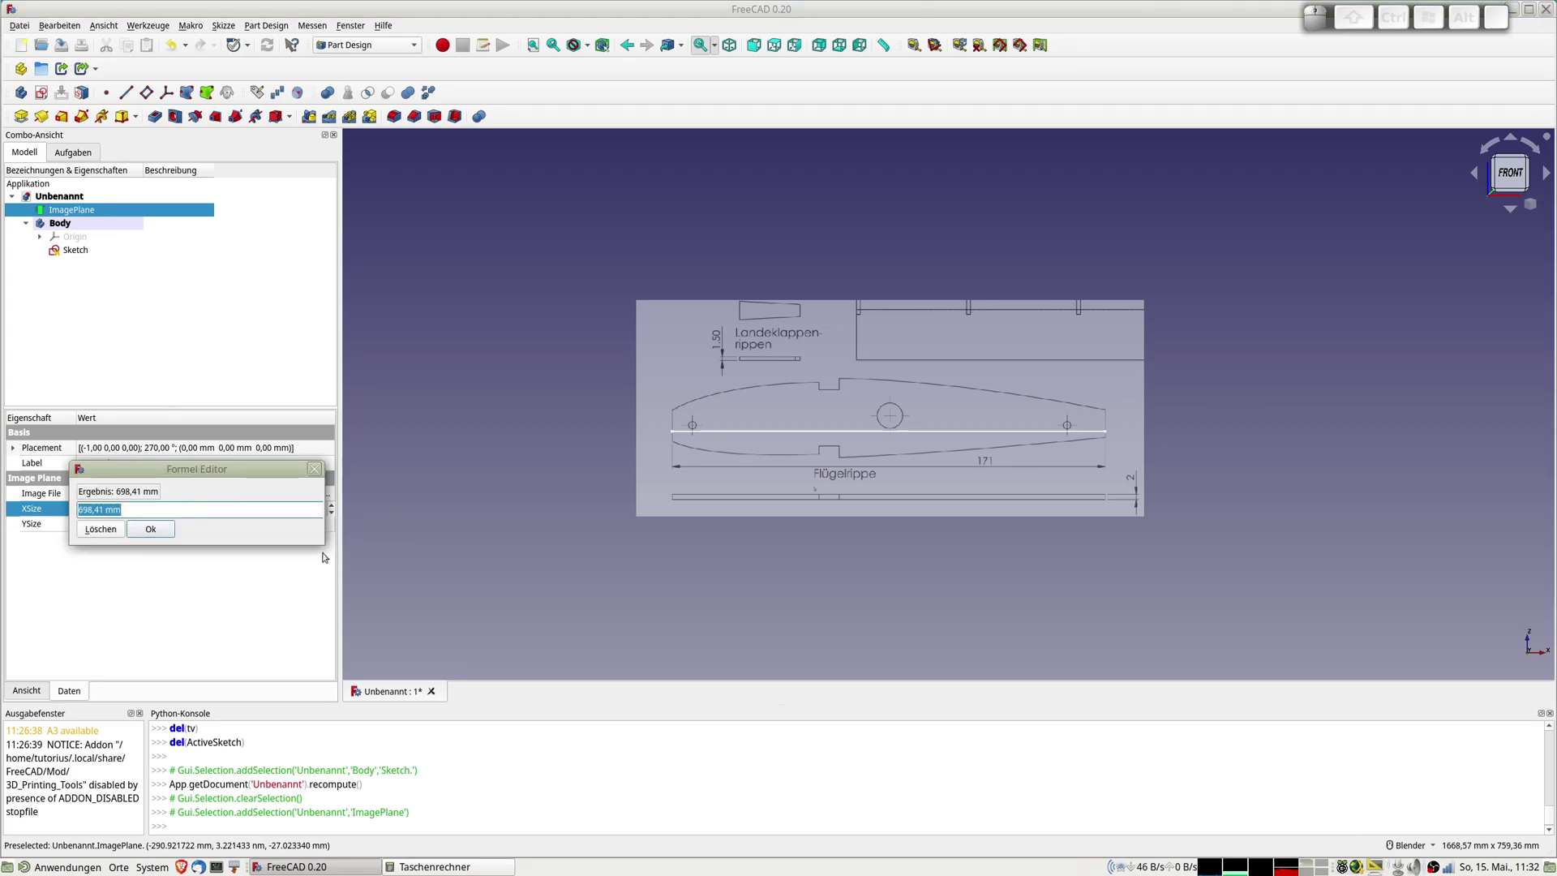
key(Right)
key(BackSpace)
key(BackSpace)
key(BackSpace)
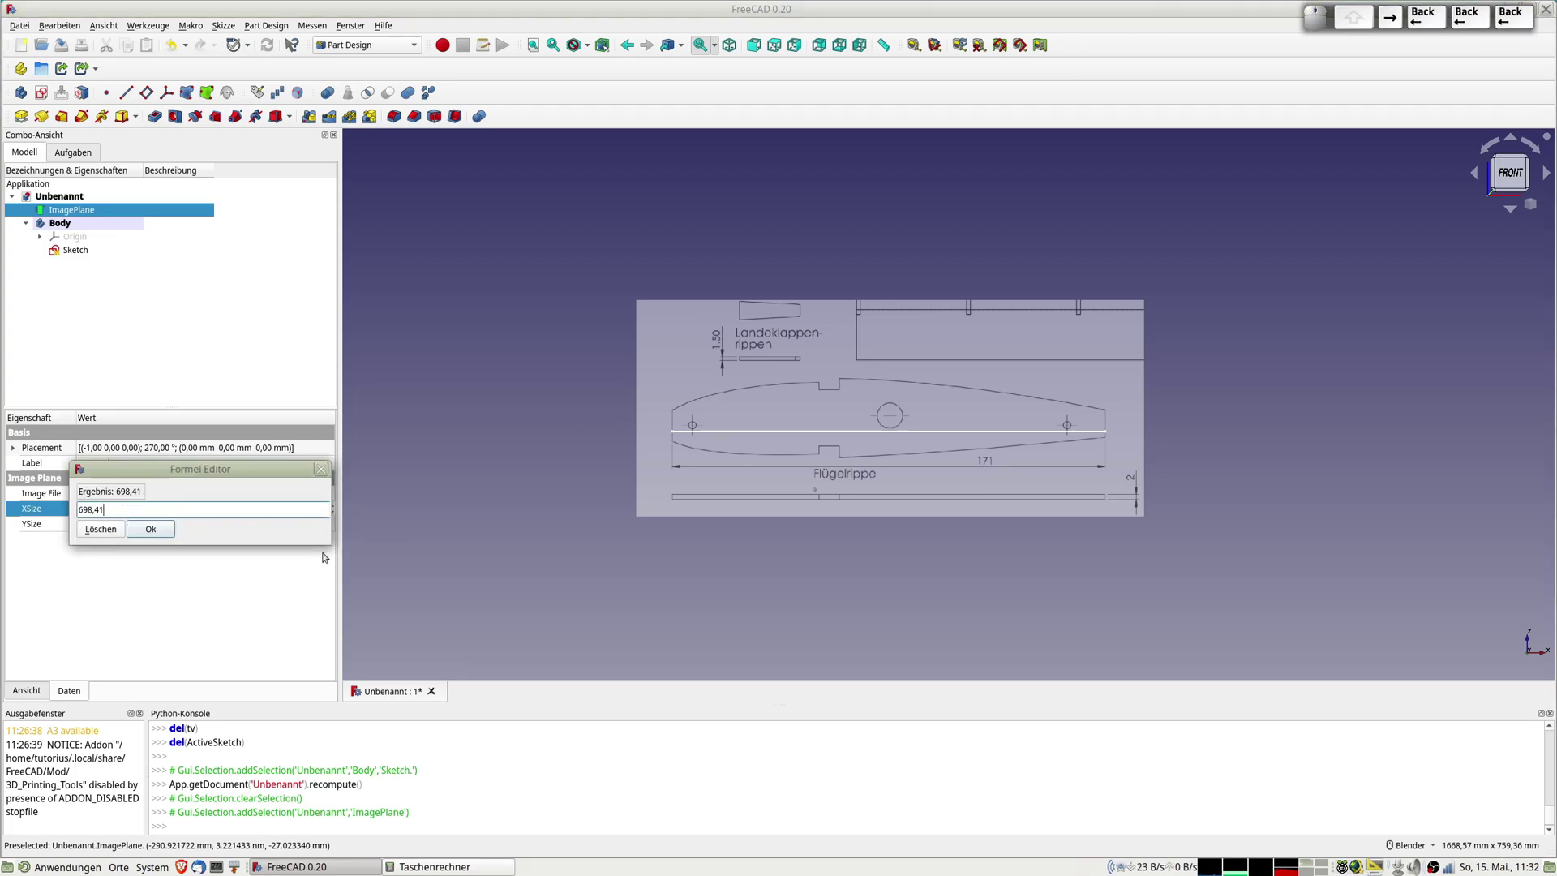
text(*)
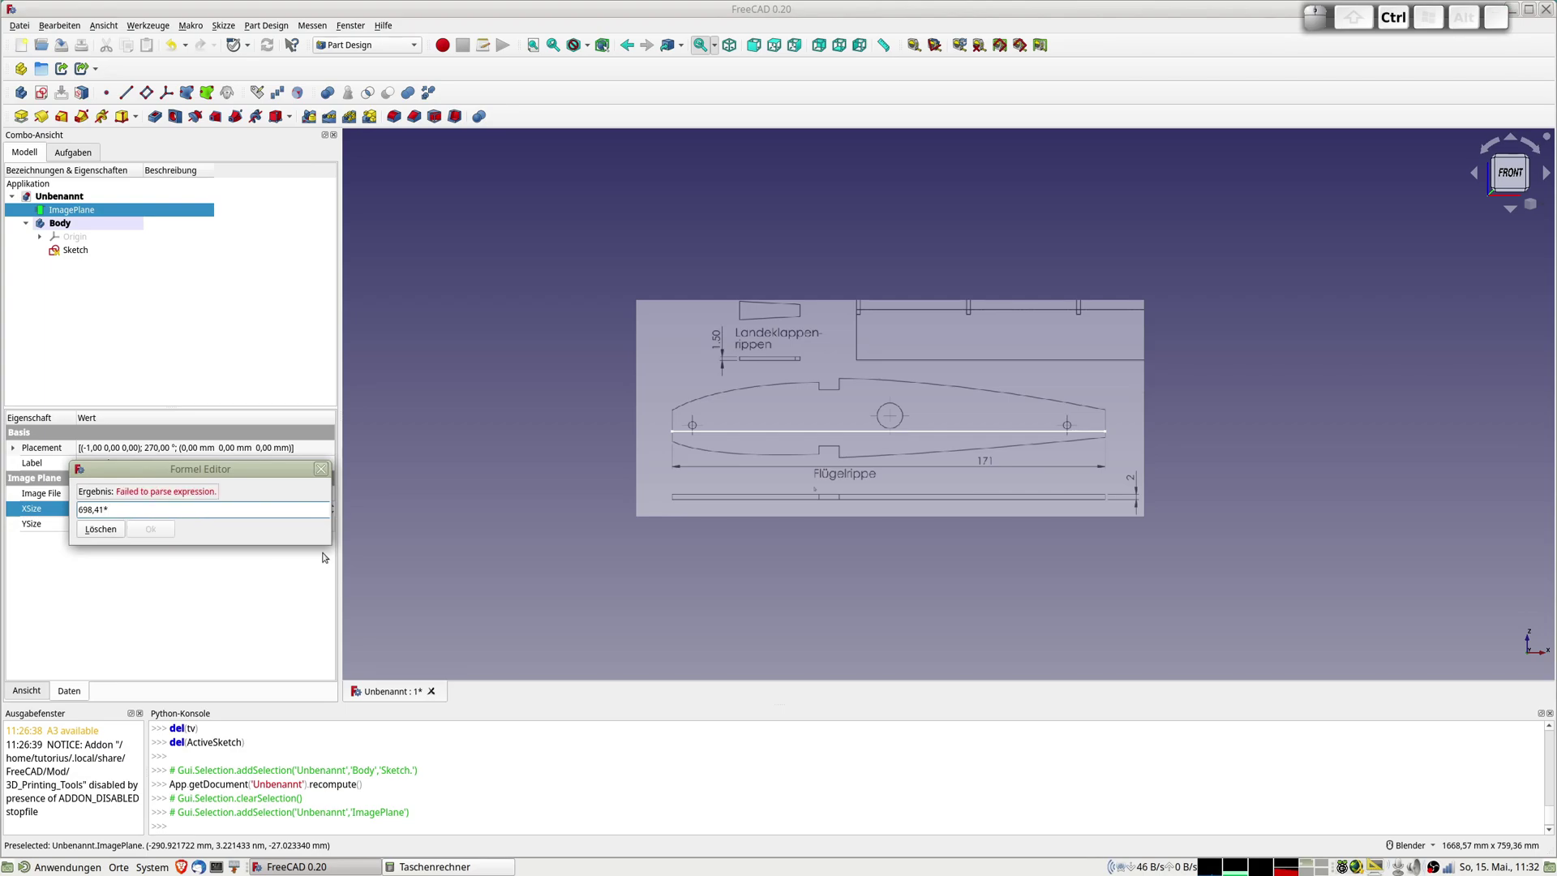
text(0,286906012)
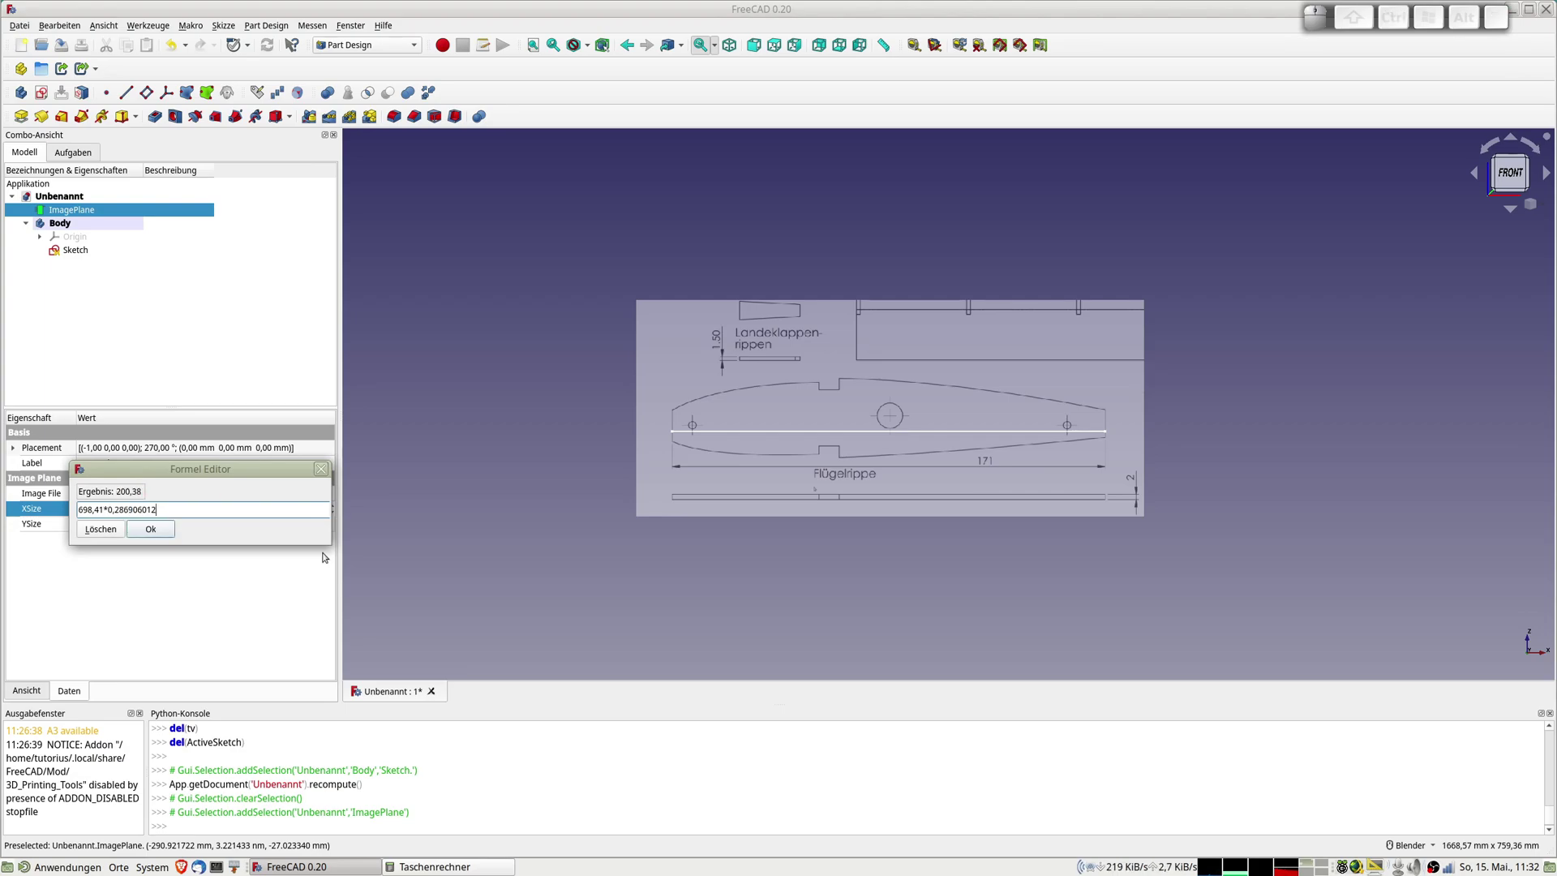
click(152, 530)
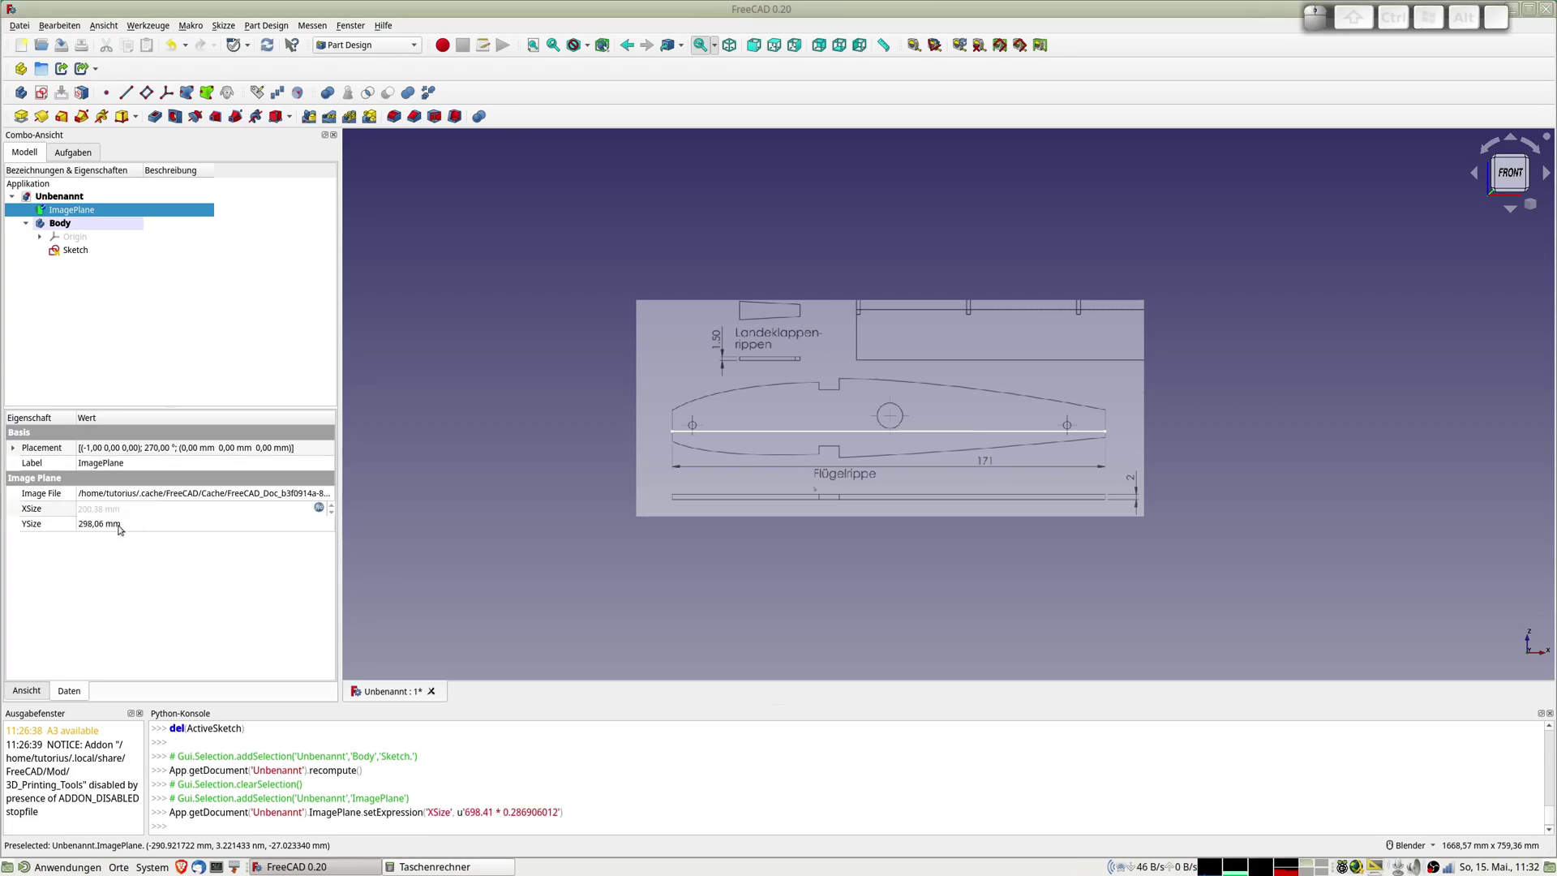
Multiply the ImagePlane YSize by 0,286906012, giving 85,52 mm
click(119, 525)
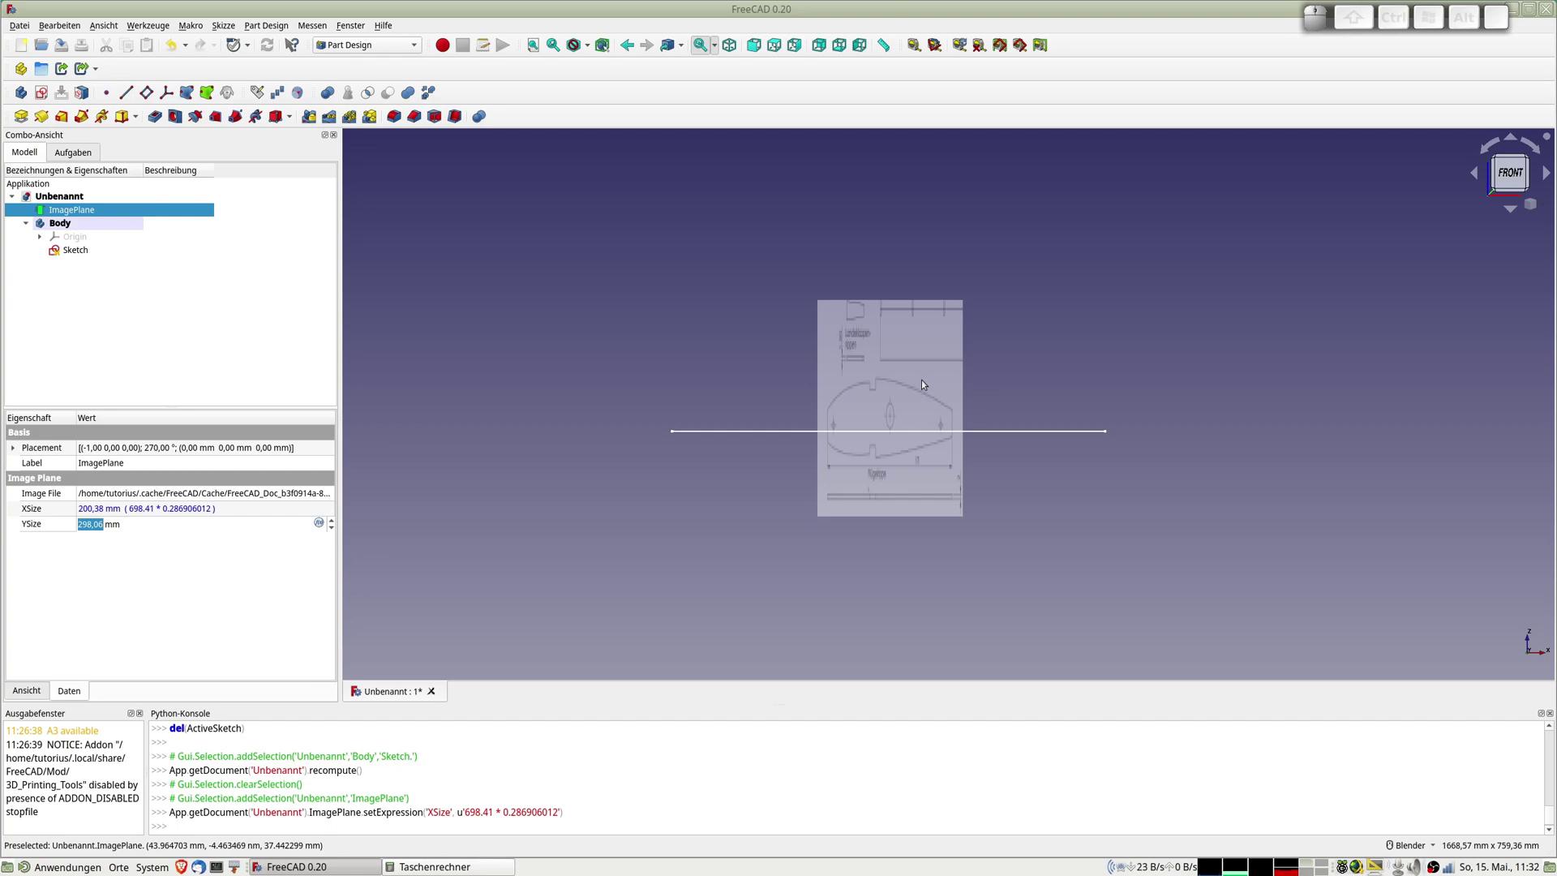
click(319, 524)
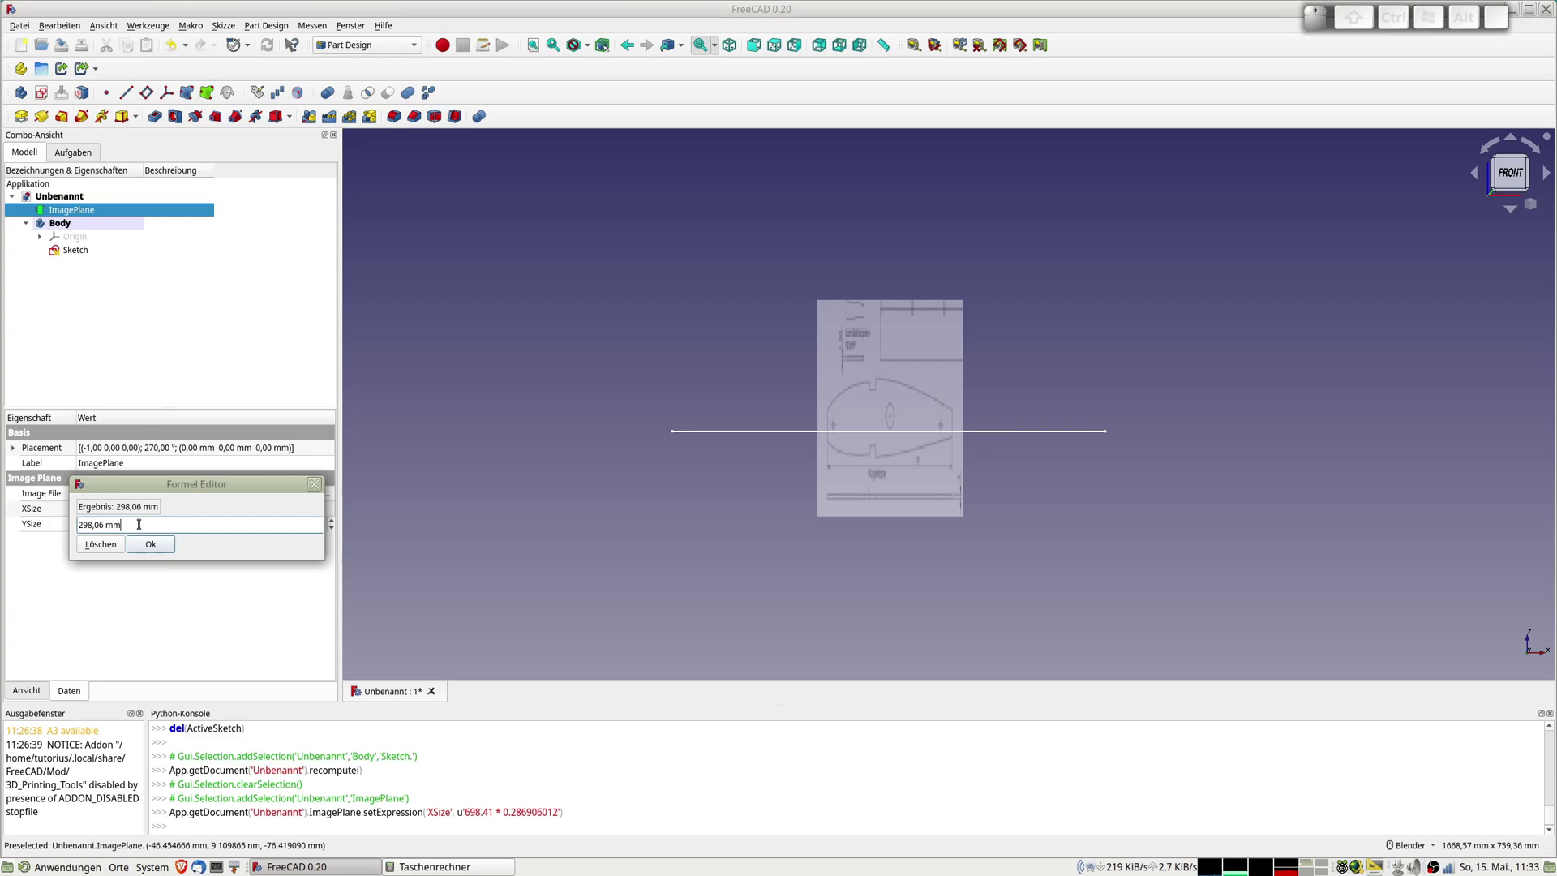
key(BackSpace)
key(BackSpace)
key(BackSpace)
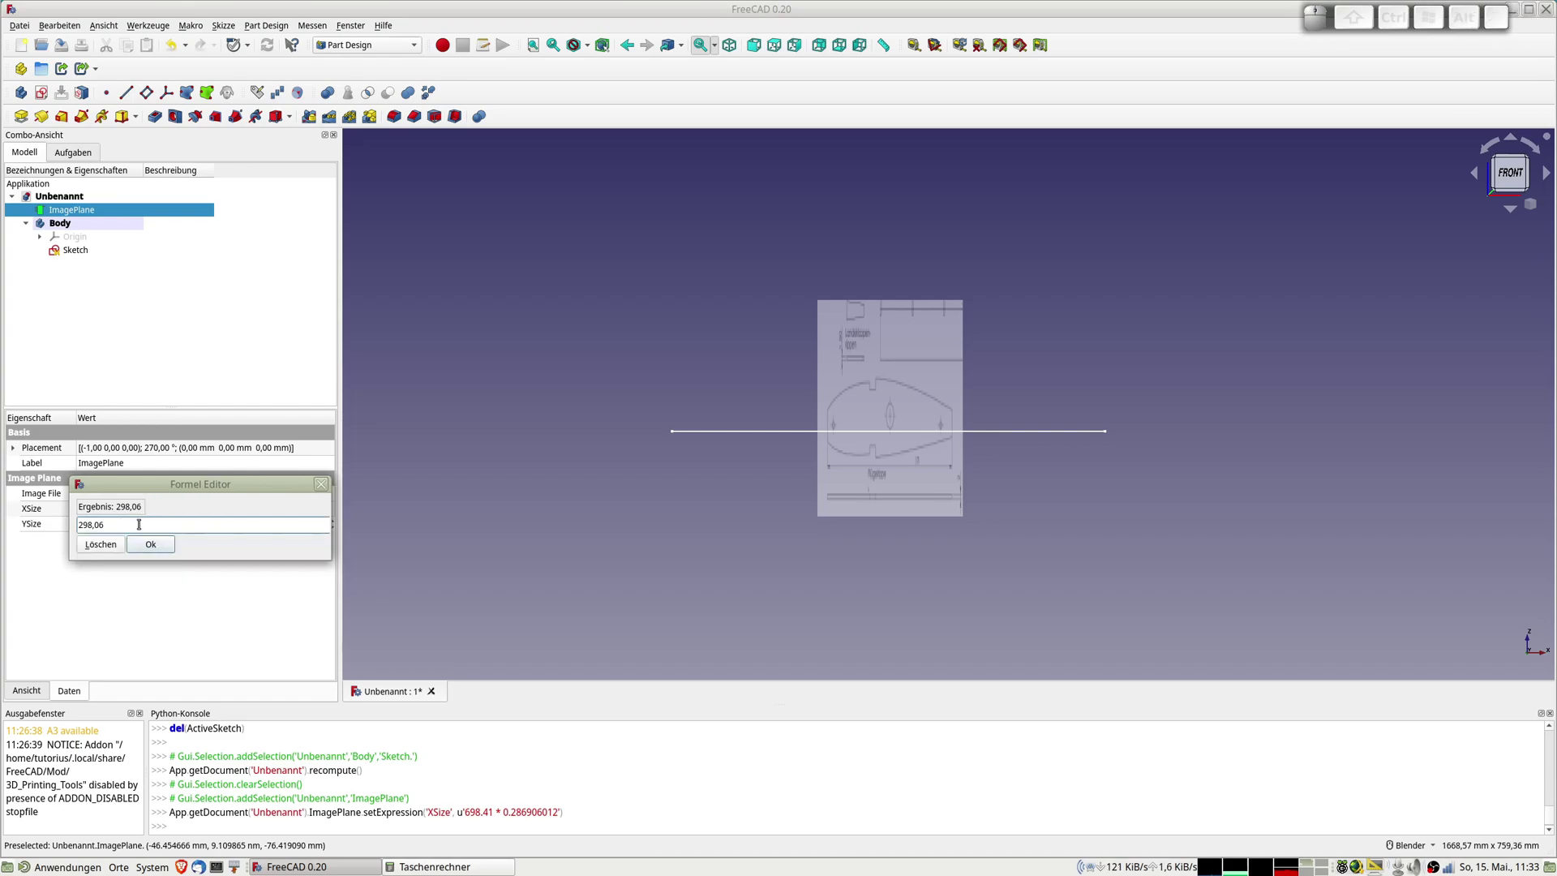
text(*)
text(0,286906012)
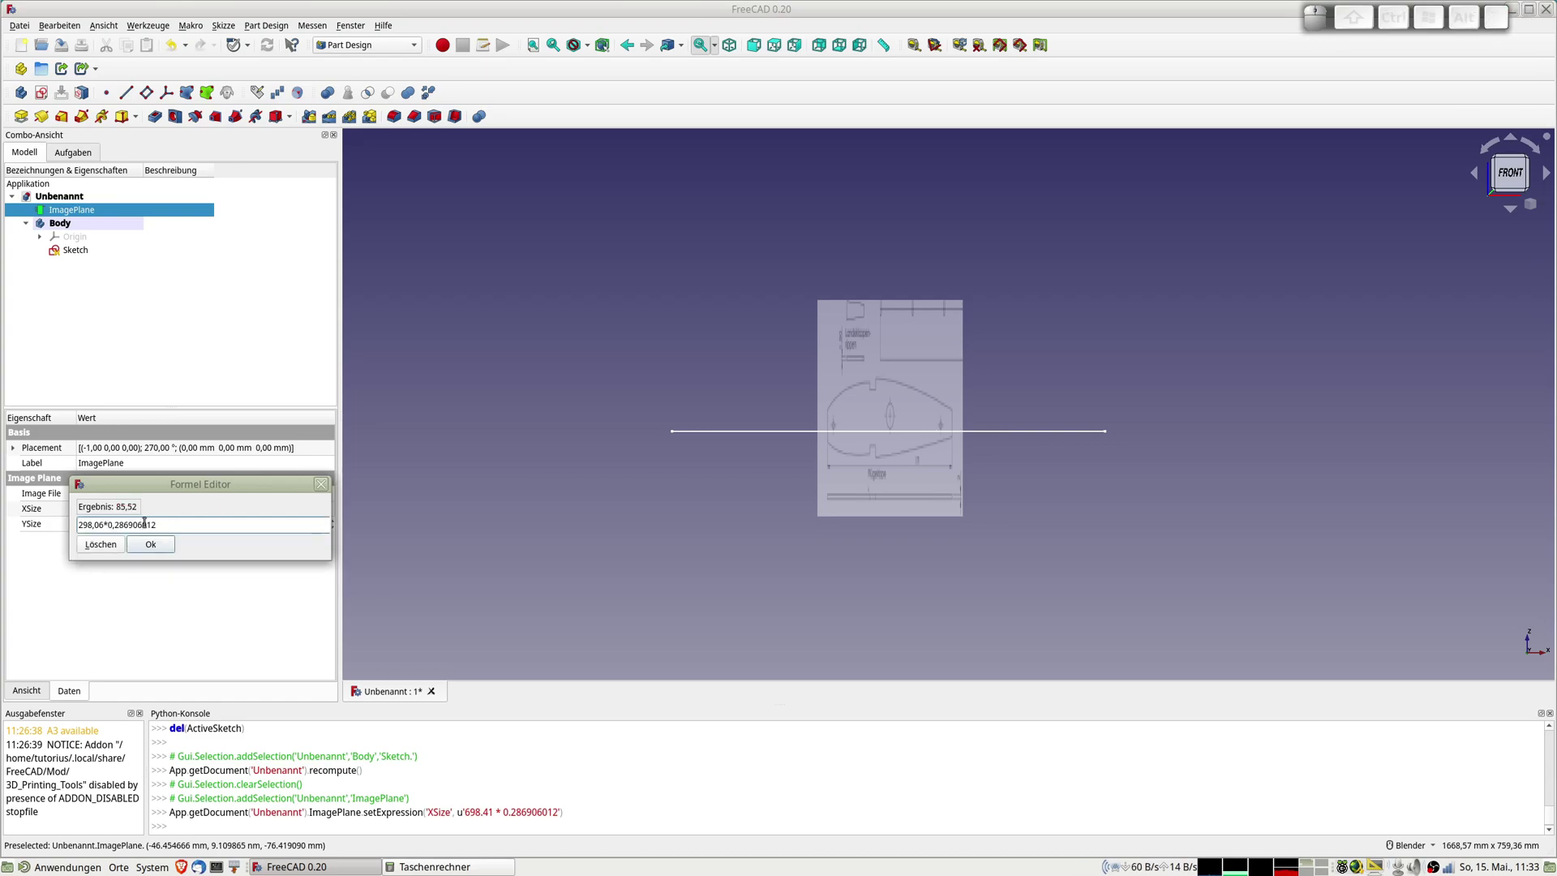
click(155, 549)
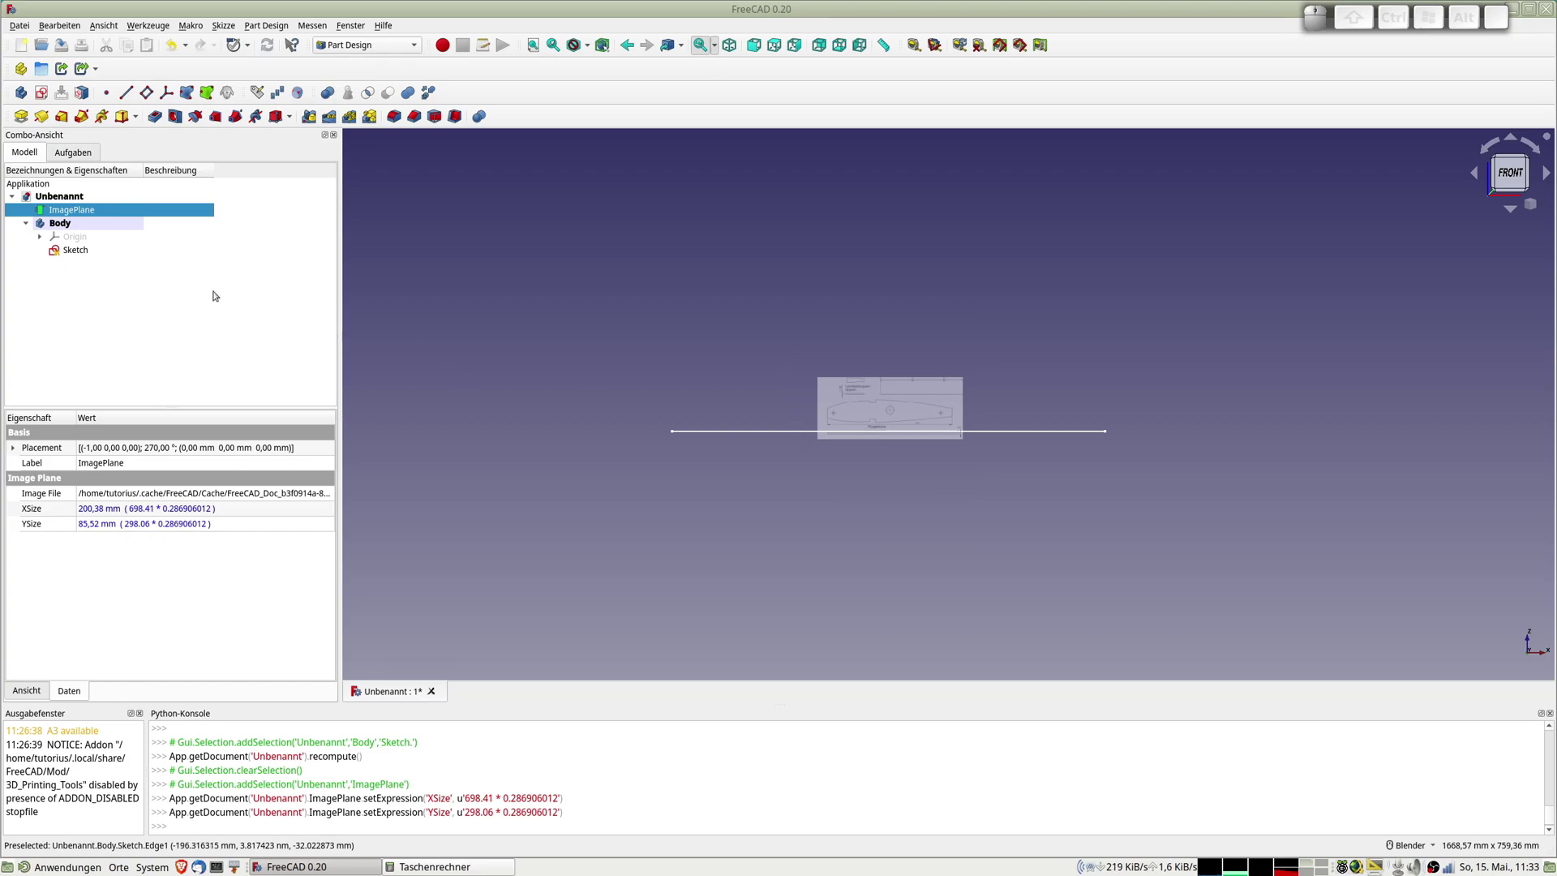
Reopen the sketch, delete the old chord line, and zoom into the rescaled rib
double_click(73, 249)
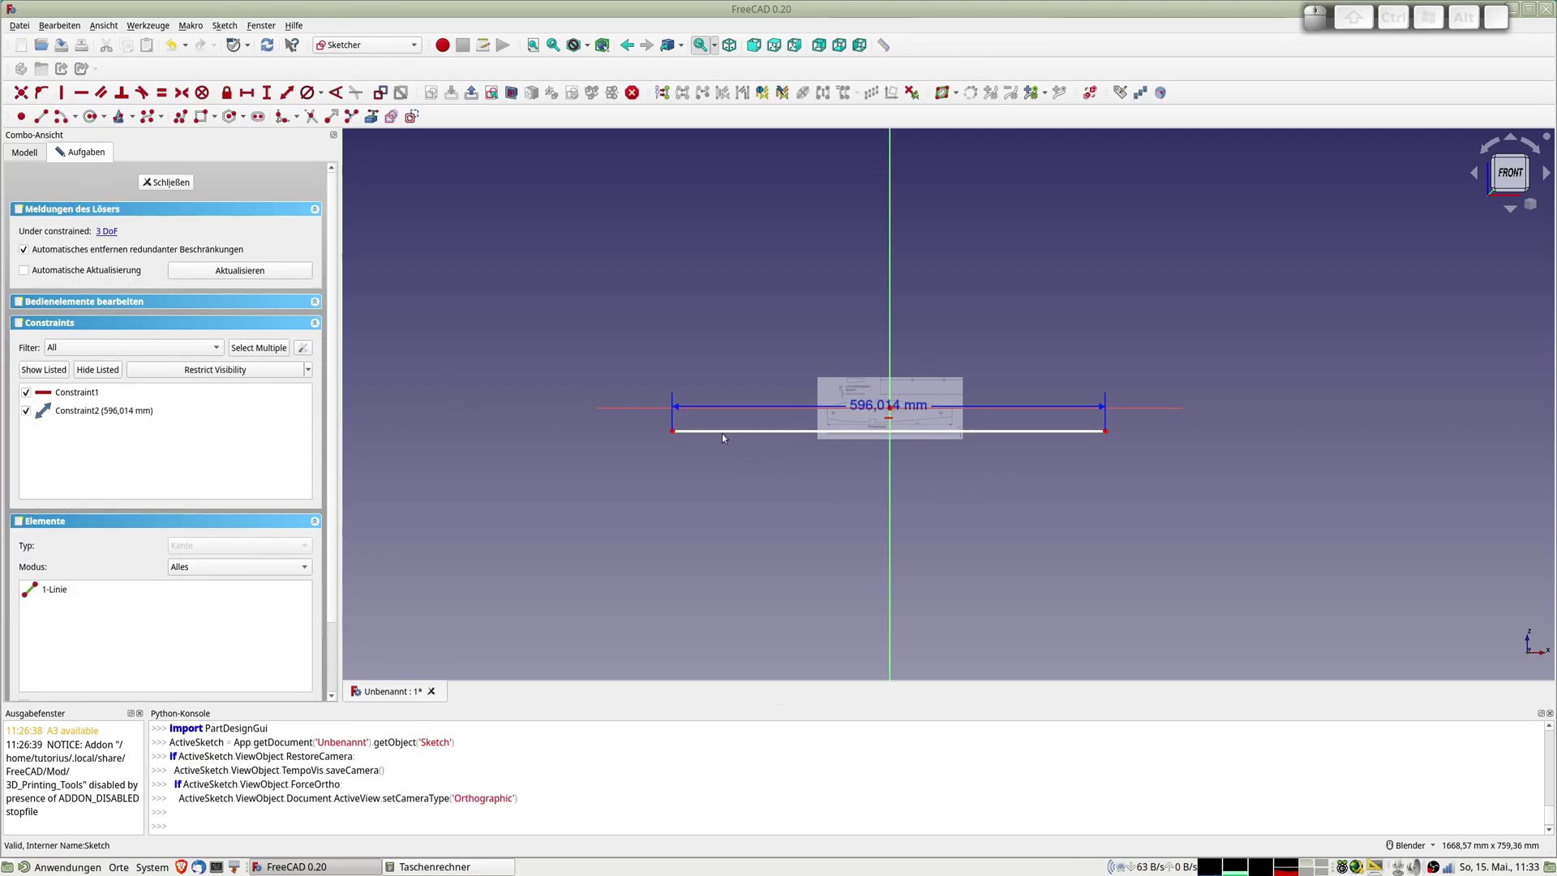
click(722, 433)
key(Delete)
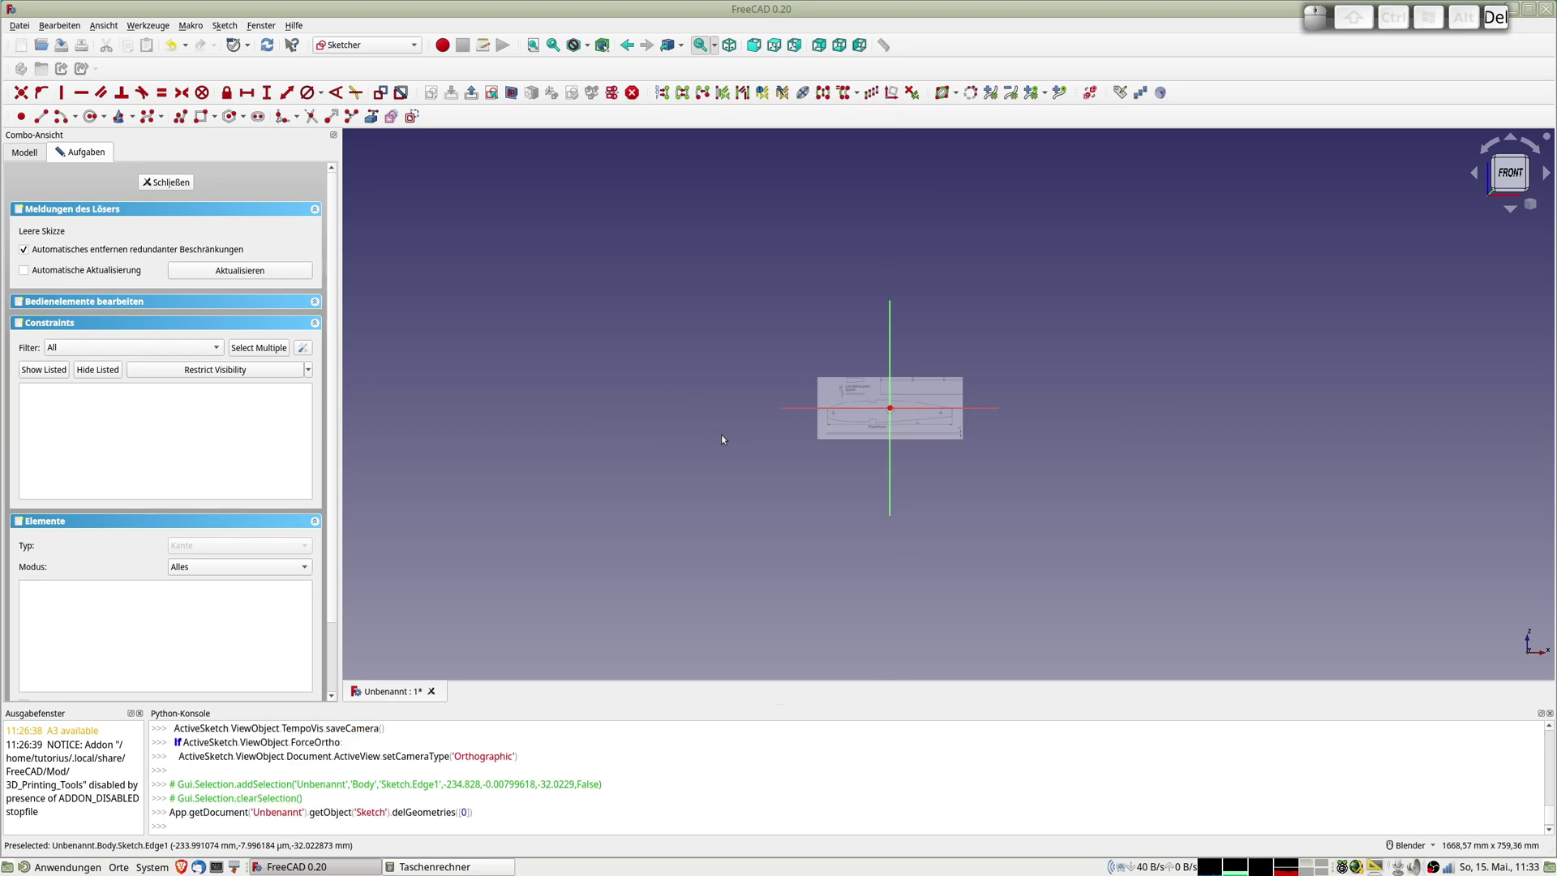
scroll(932, 458, up, 5)
scroll(912, 434, up, 2)
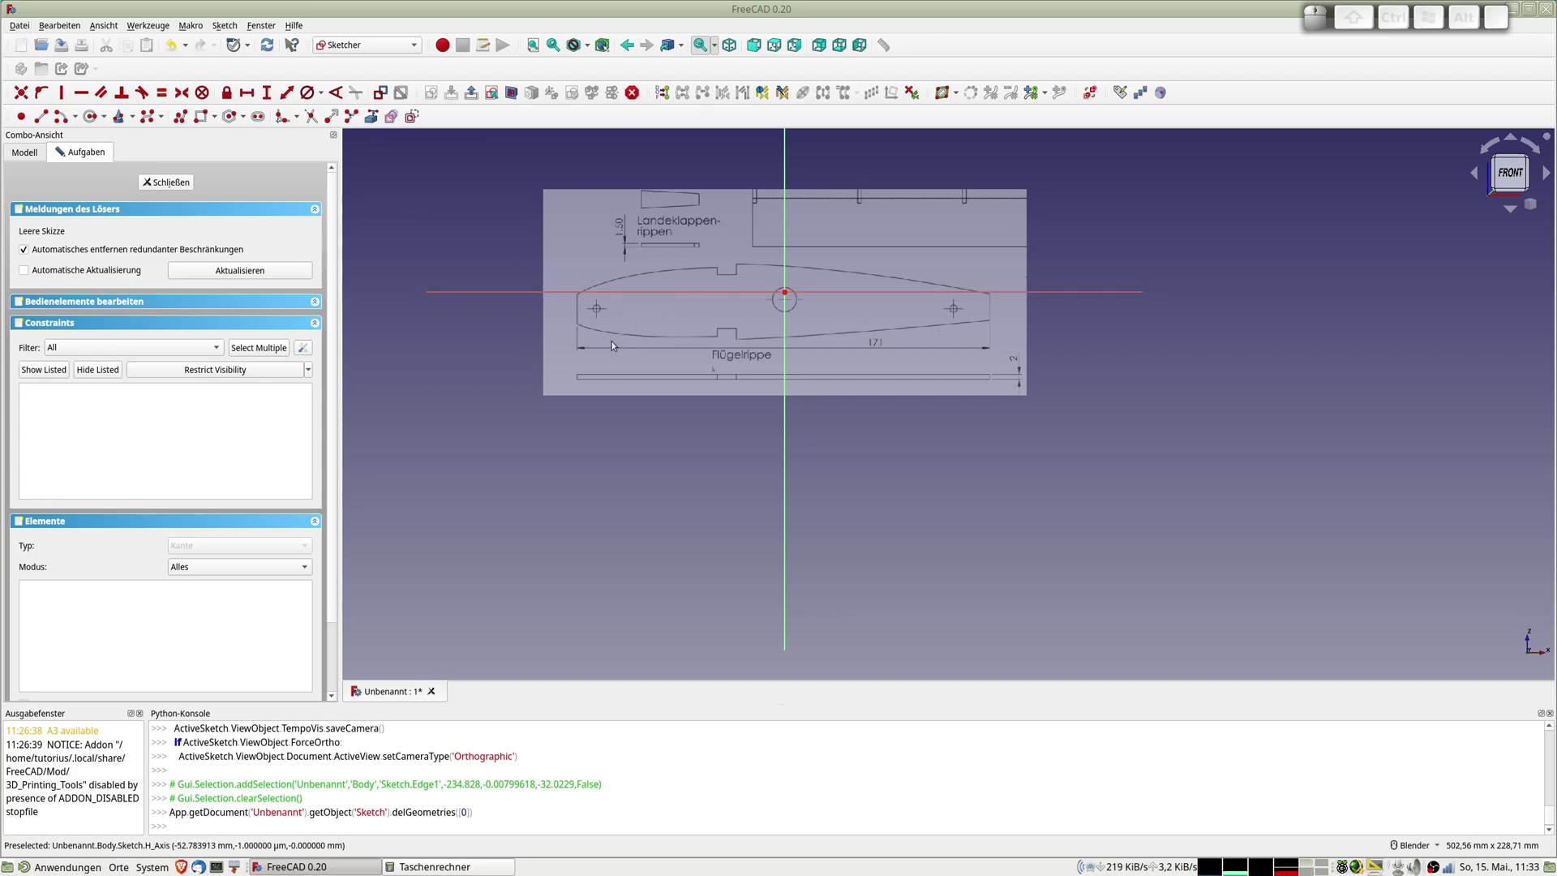
scroll(611, 341, up, 2)
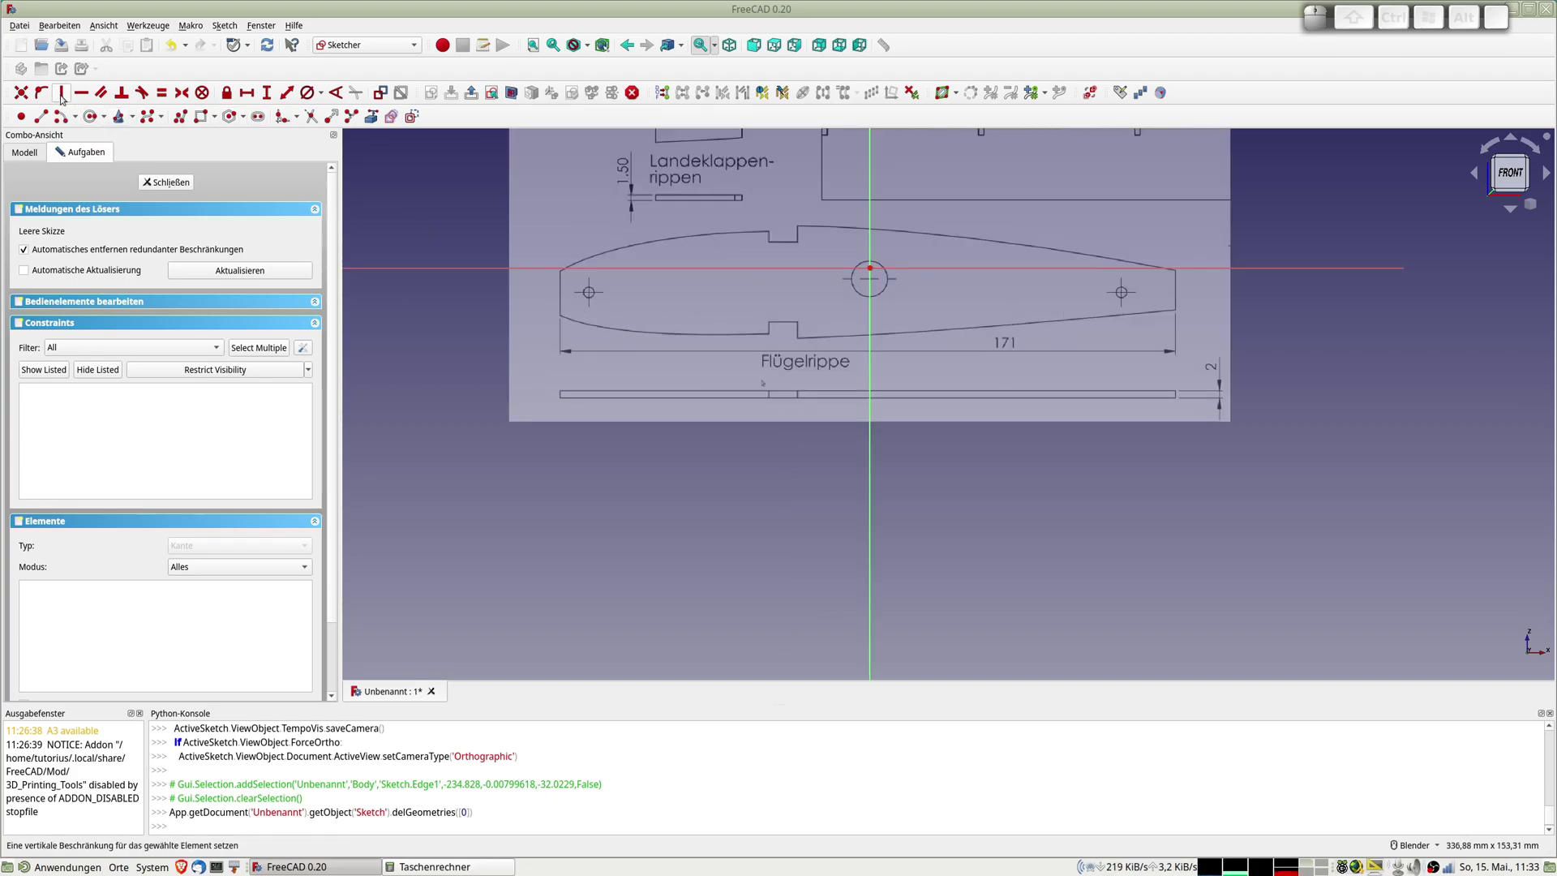
Draw a vertical line at the rib's left end and a short horizontal line across the central hole
click(40, 116)
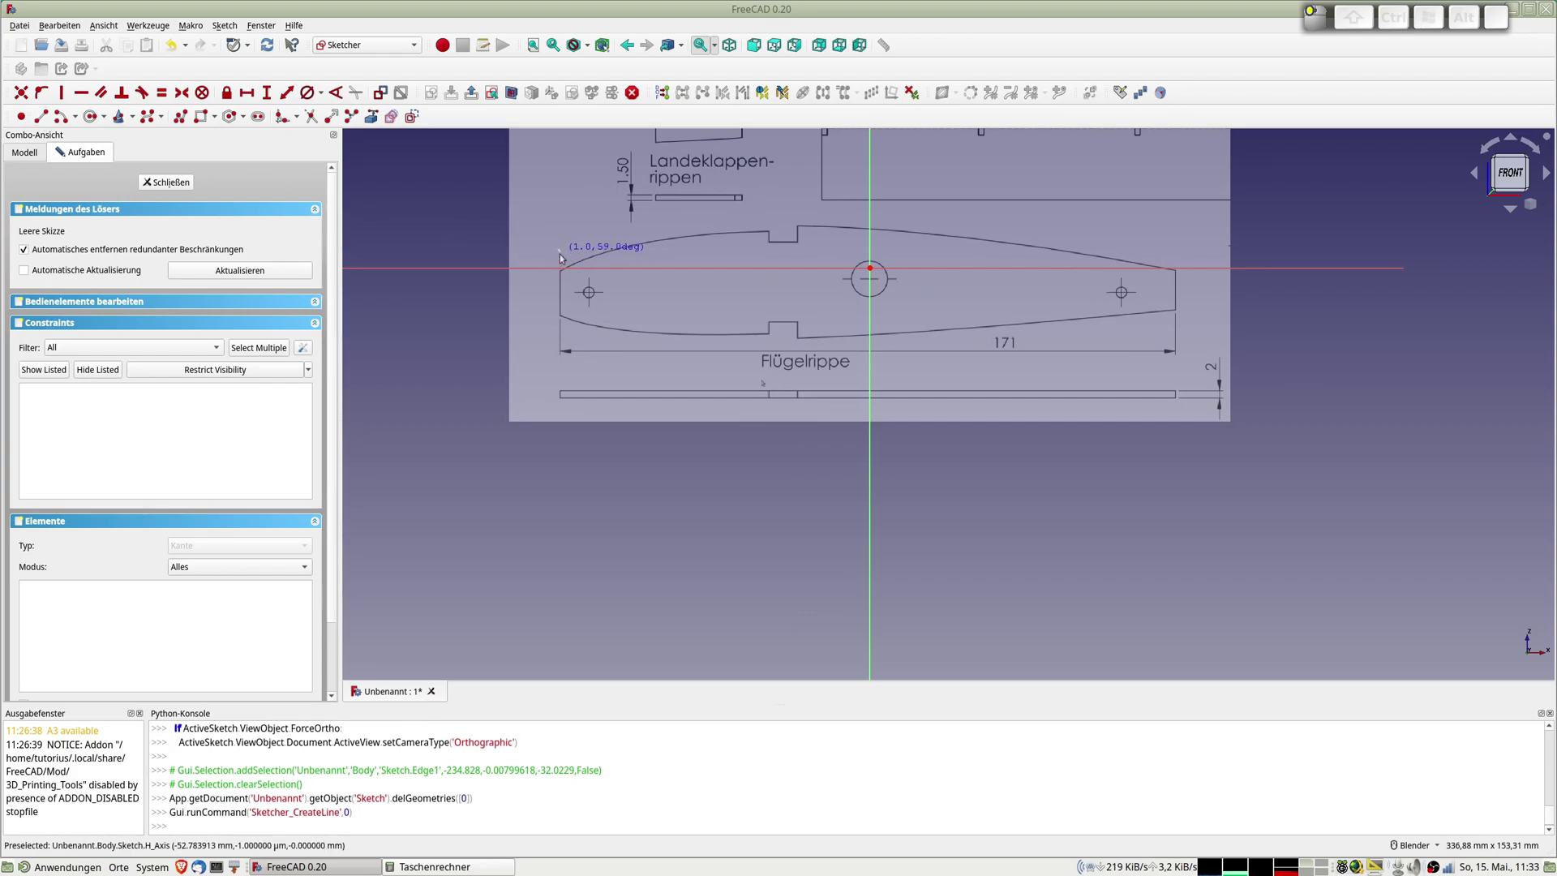
click(559, 333)
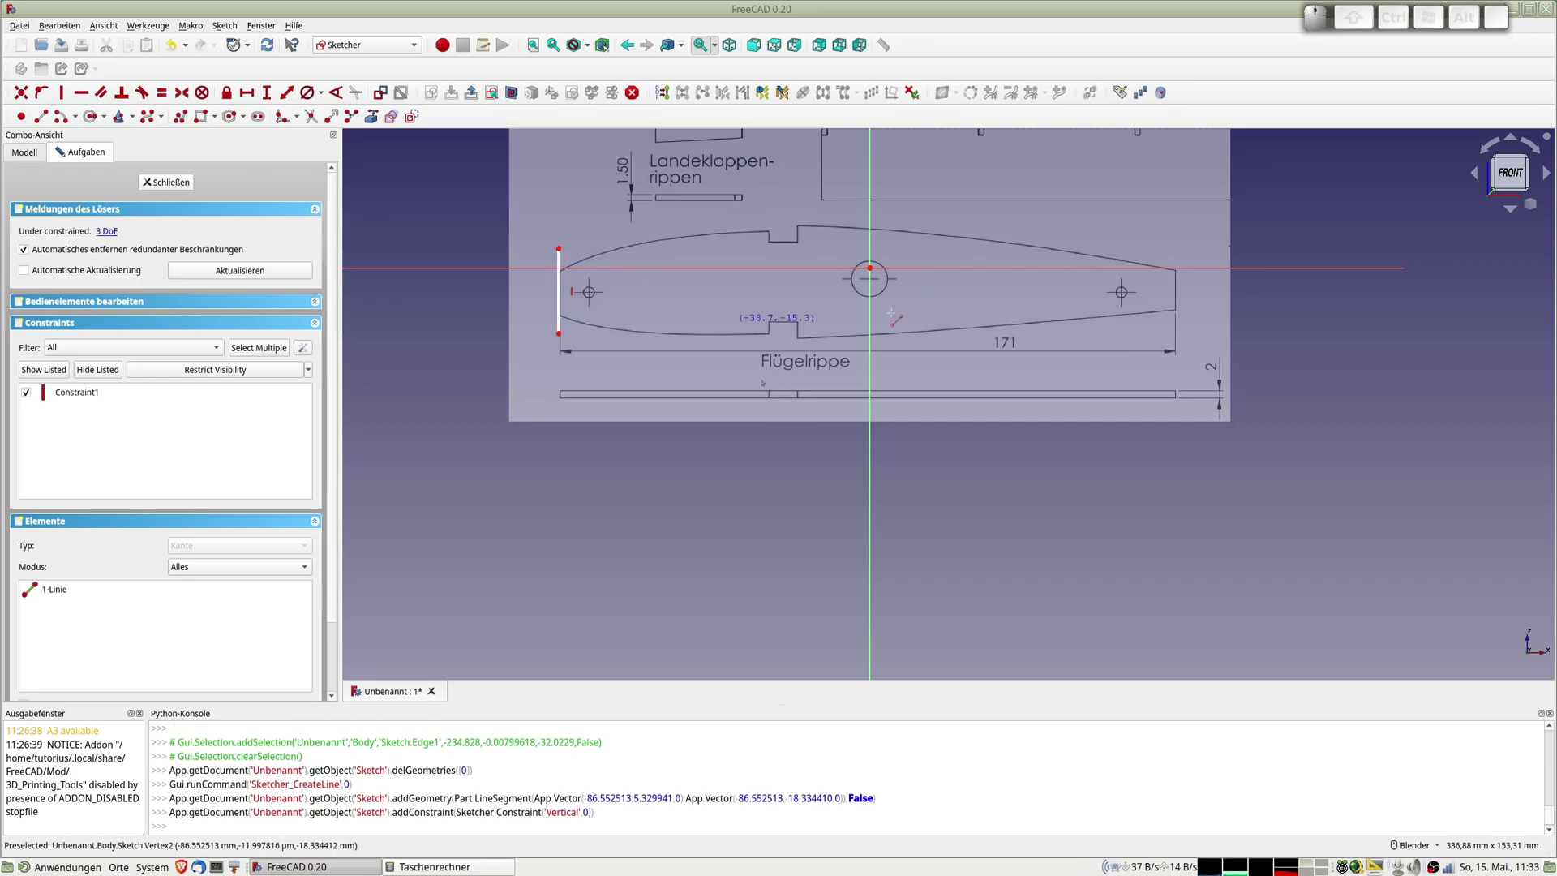
click(839, 279)
click(907, 279)
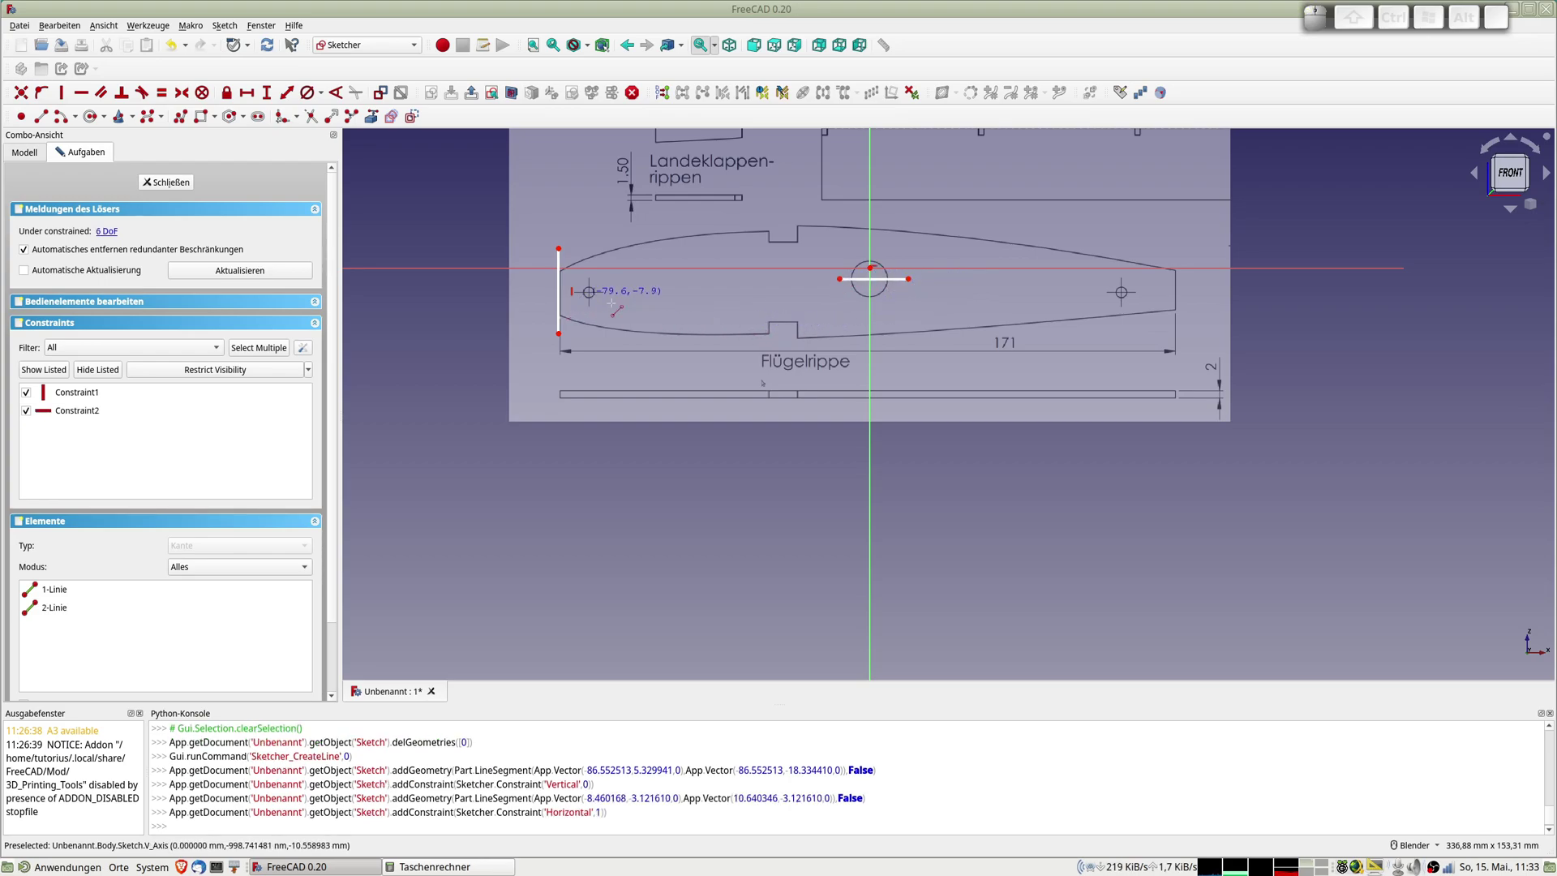
Drag the vertical line onto the rib's upper corner and left edge
scroll(629, 308, up, 2)
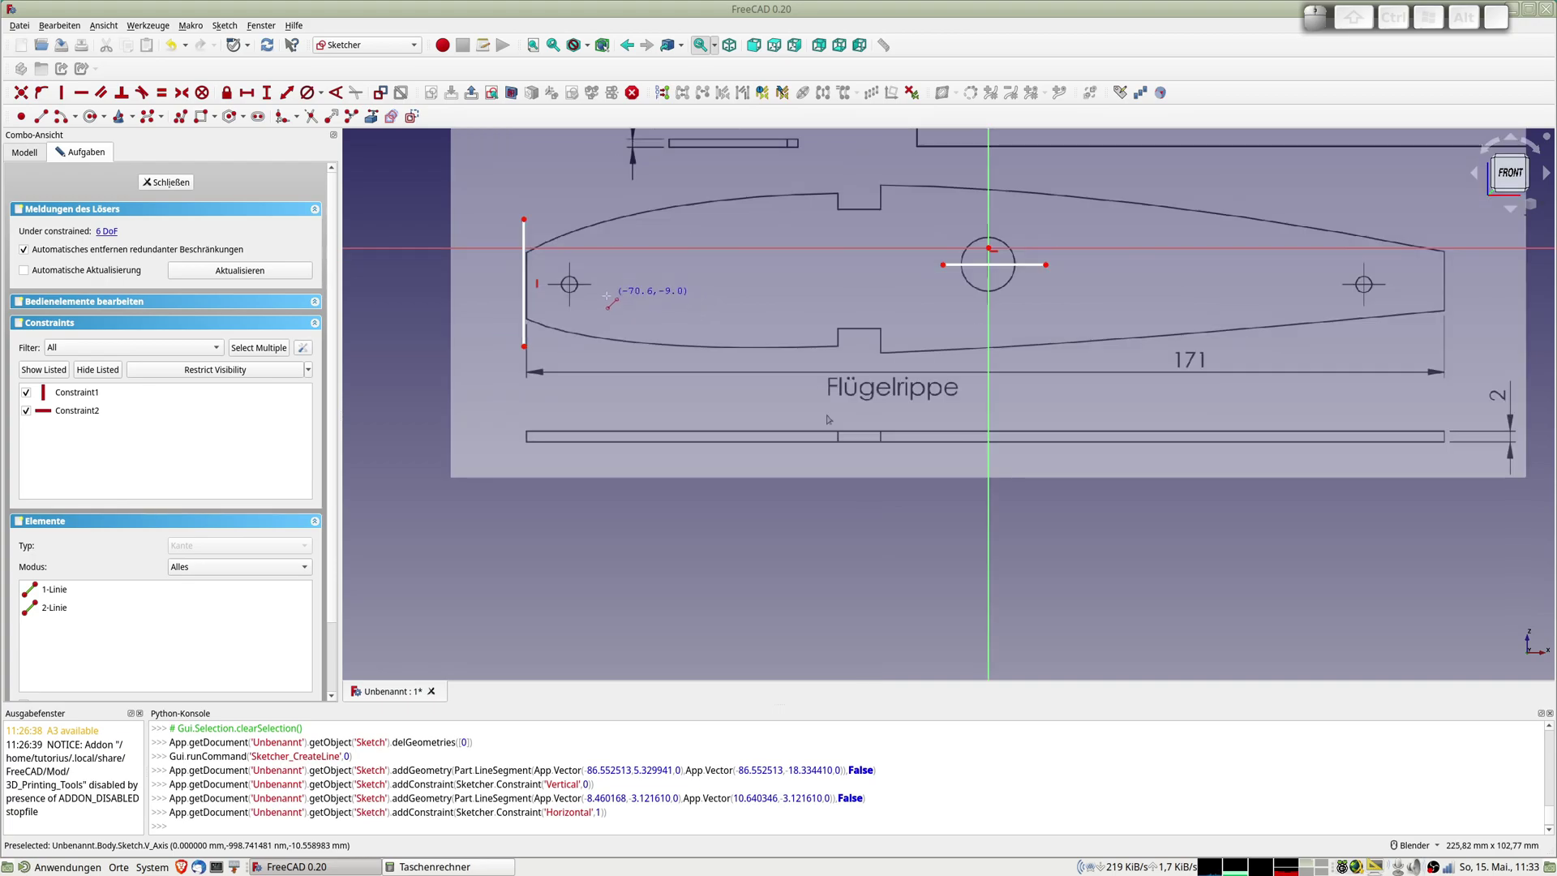
scroll(561, 256, up, 5)
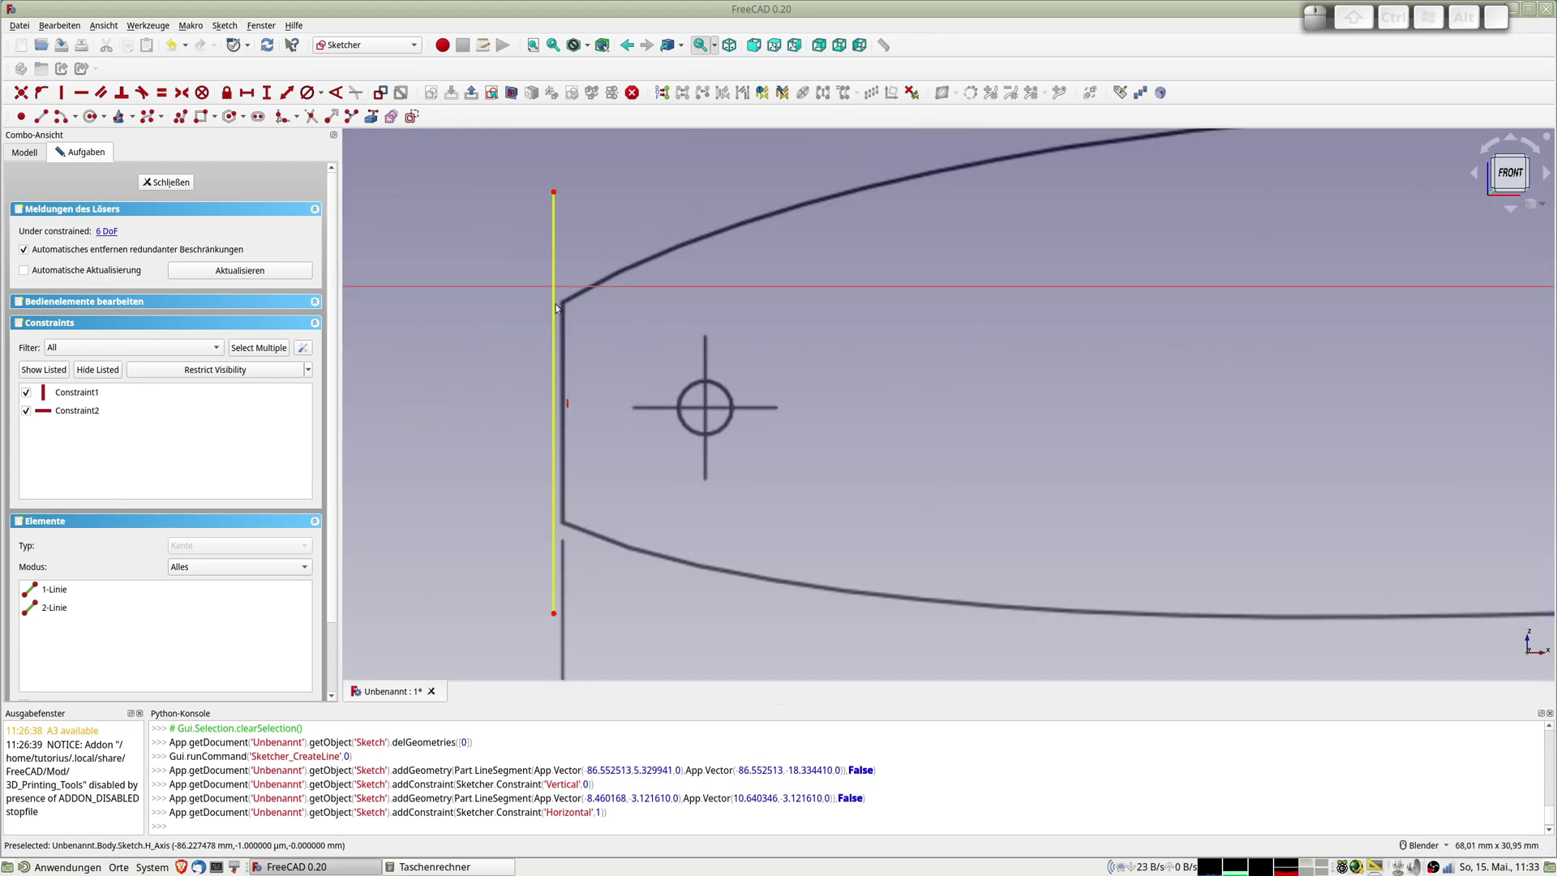
drag(555, 321, 566, 421)
scroll(577, 372, up, 2)
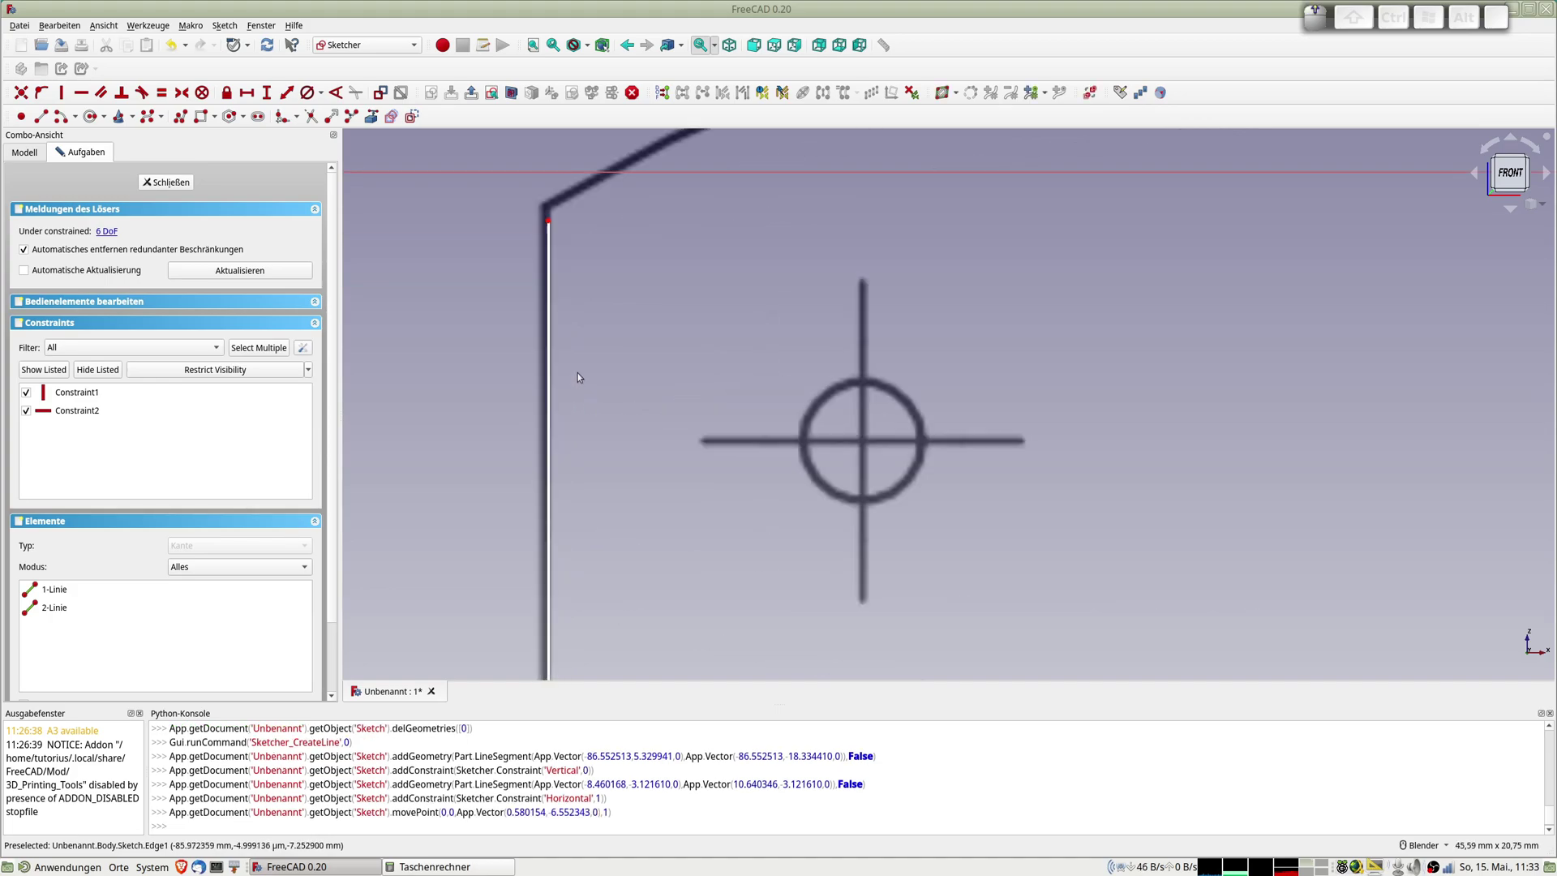
scroll(577, 373, up, 3)
drag(533, 285, 575, 278)
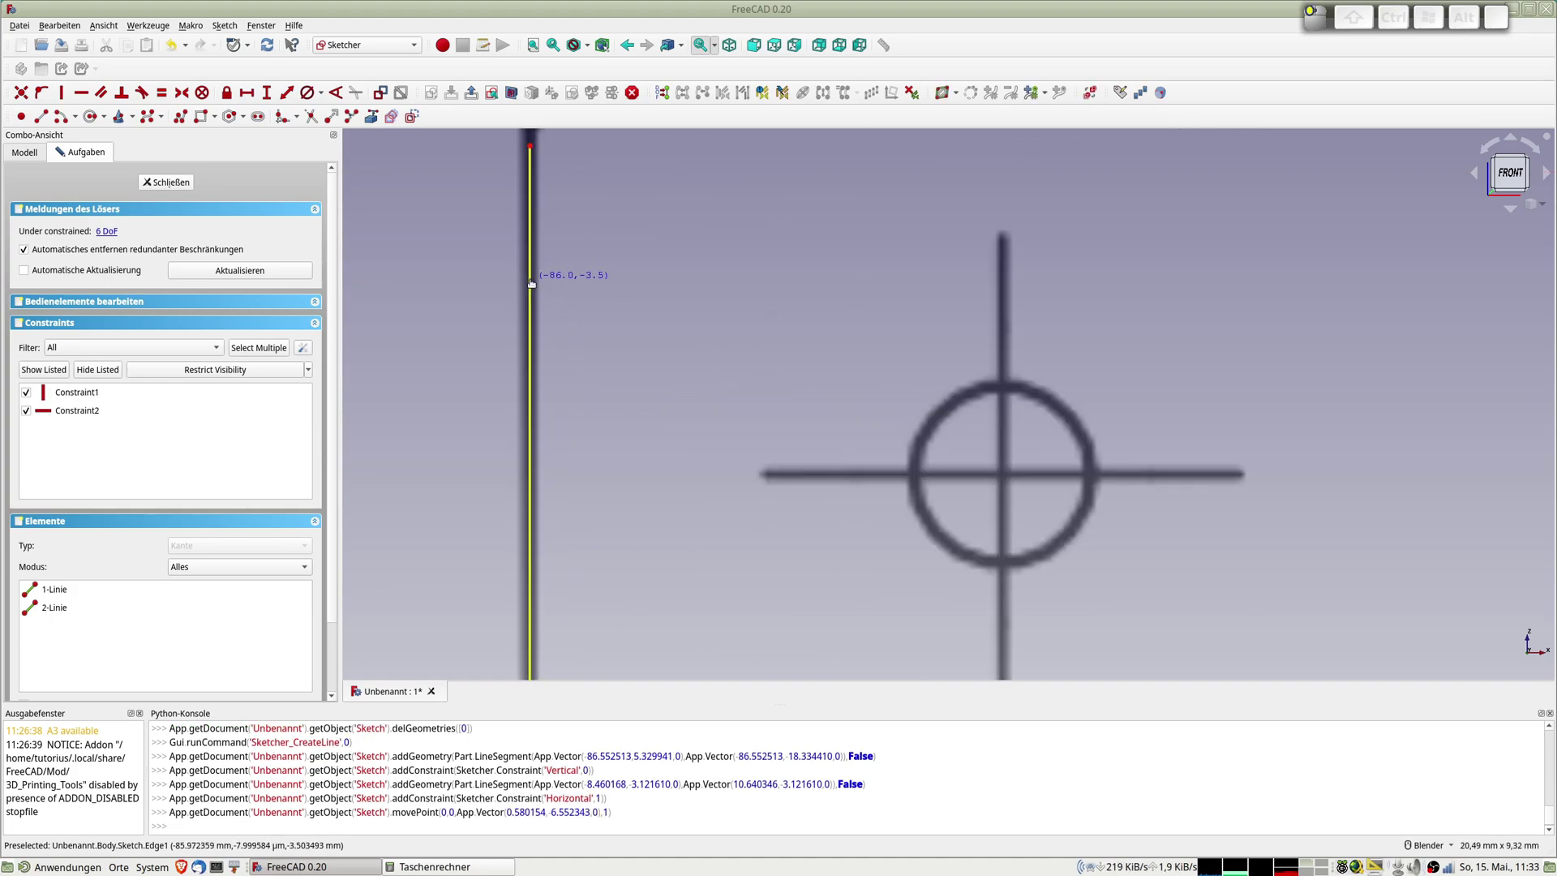
scroll(576, 279, down, 10)
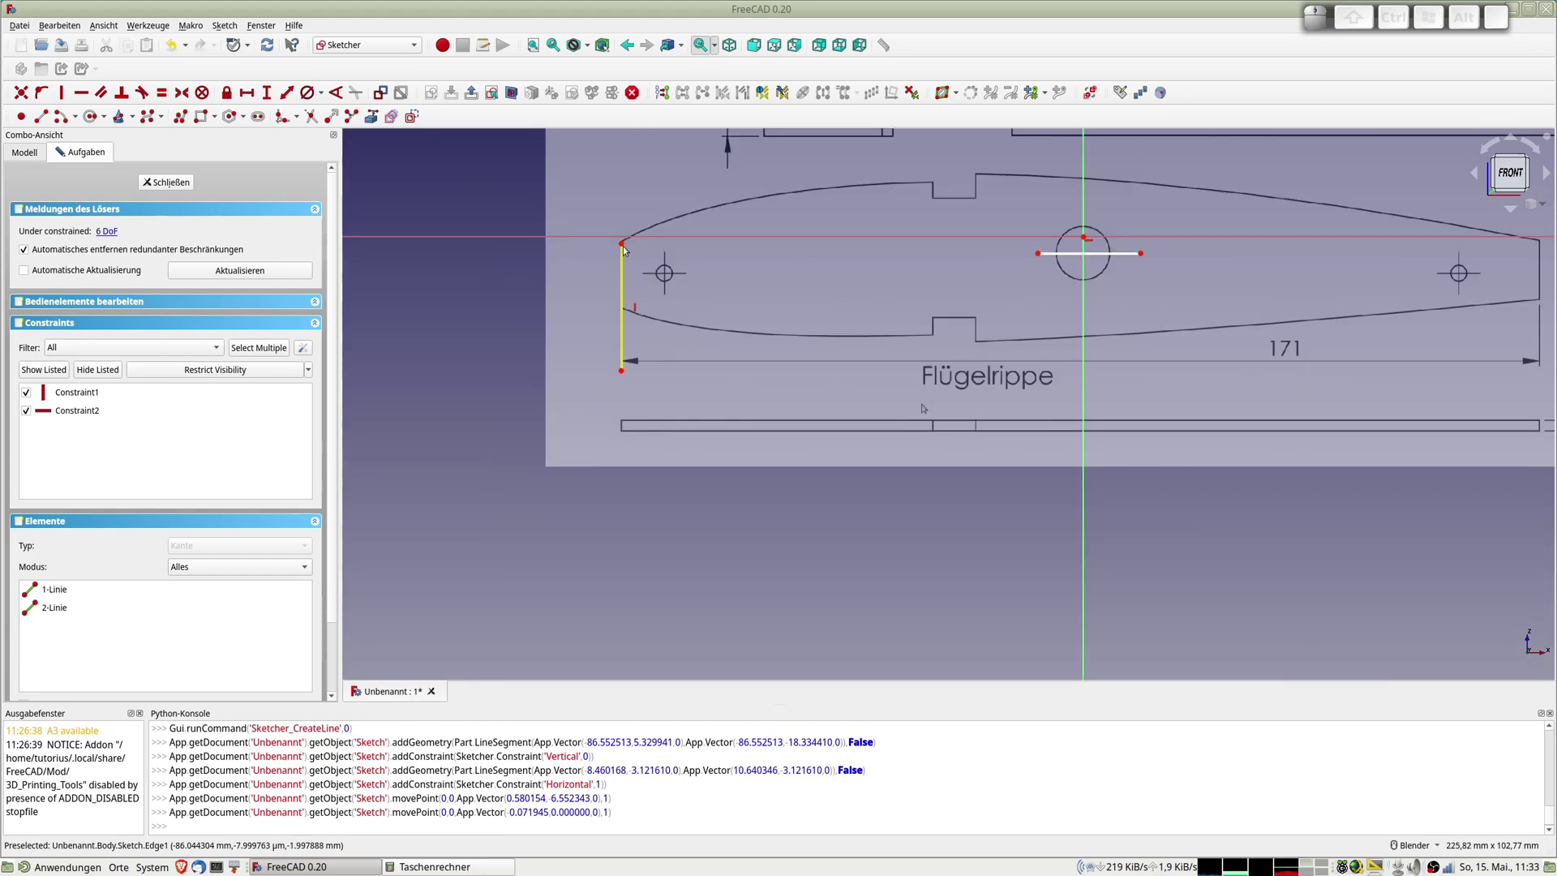
Add a reference horizontal distance of -86,0443 mm from the line's lower endpoint to the vertical axis
click(622, 372)
click(1083, 387)
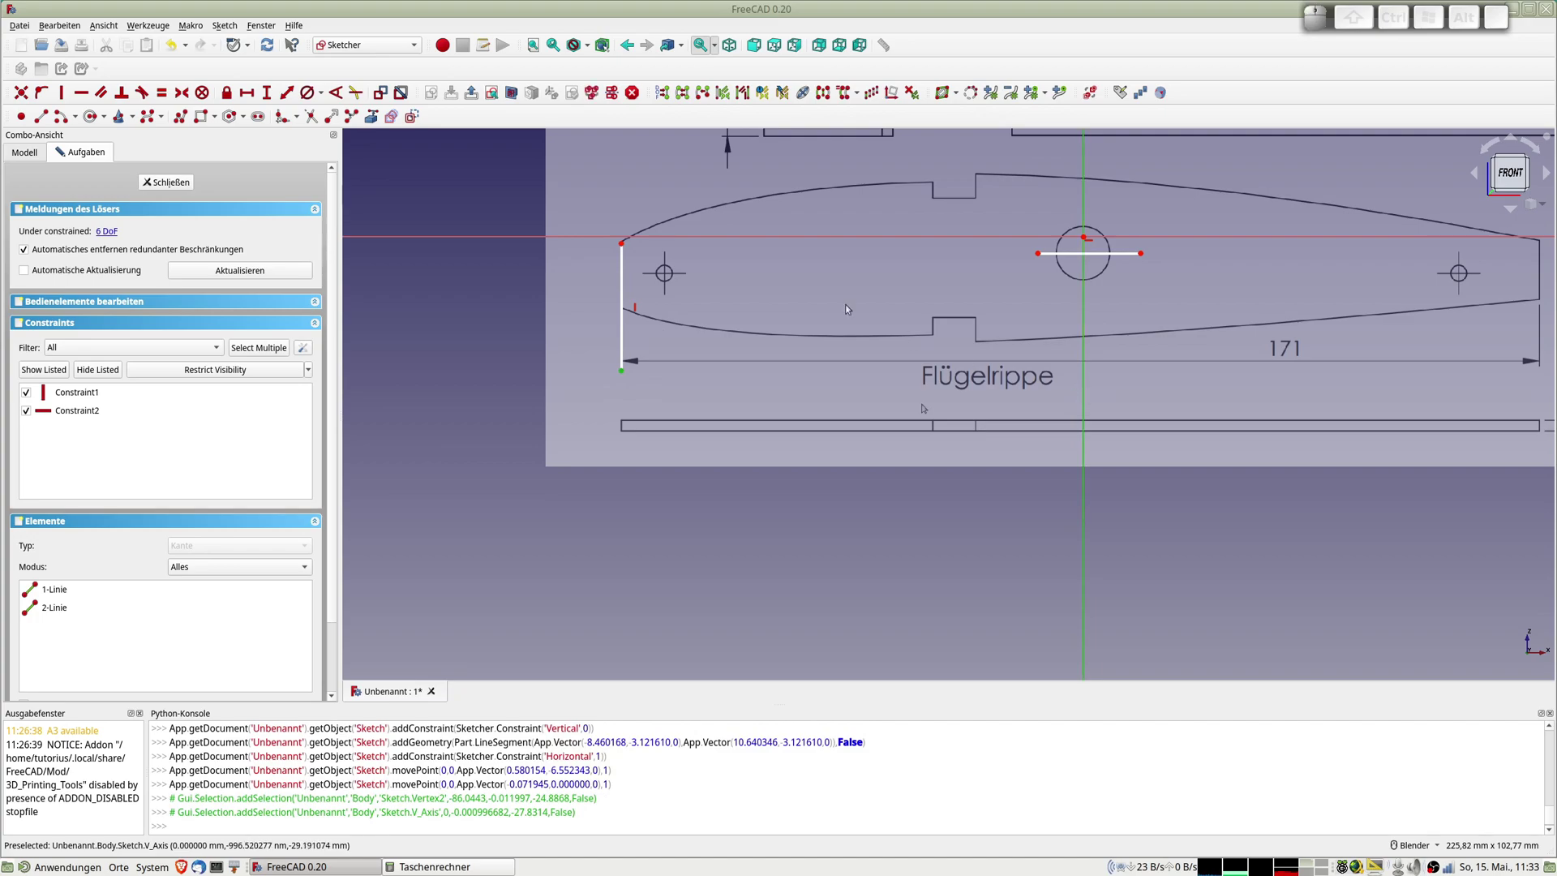
click(286, 92)
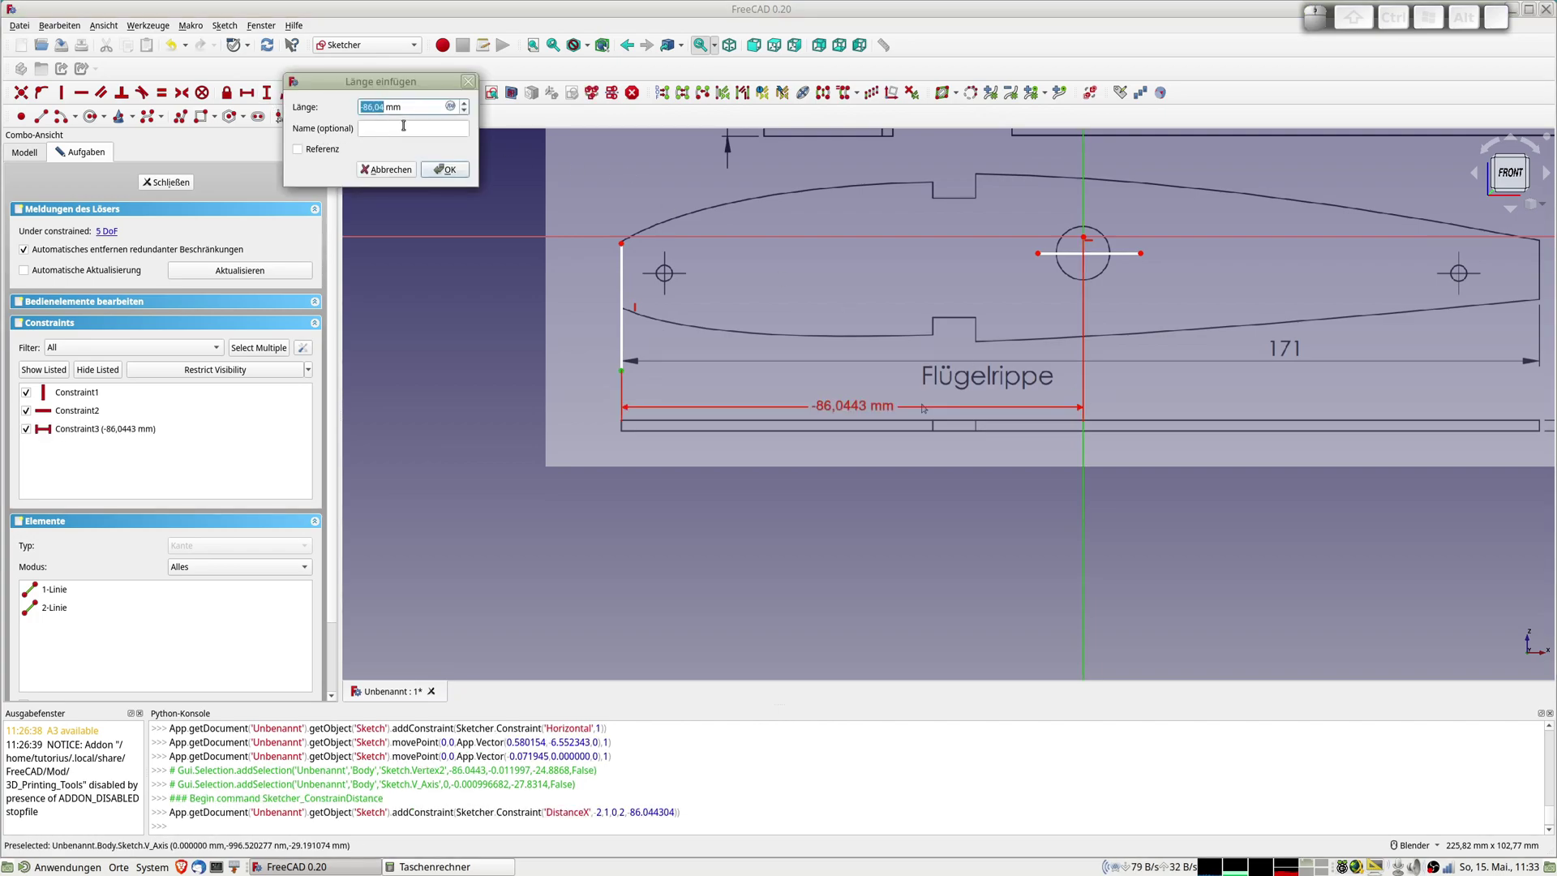
click(307, 149)
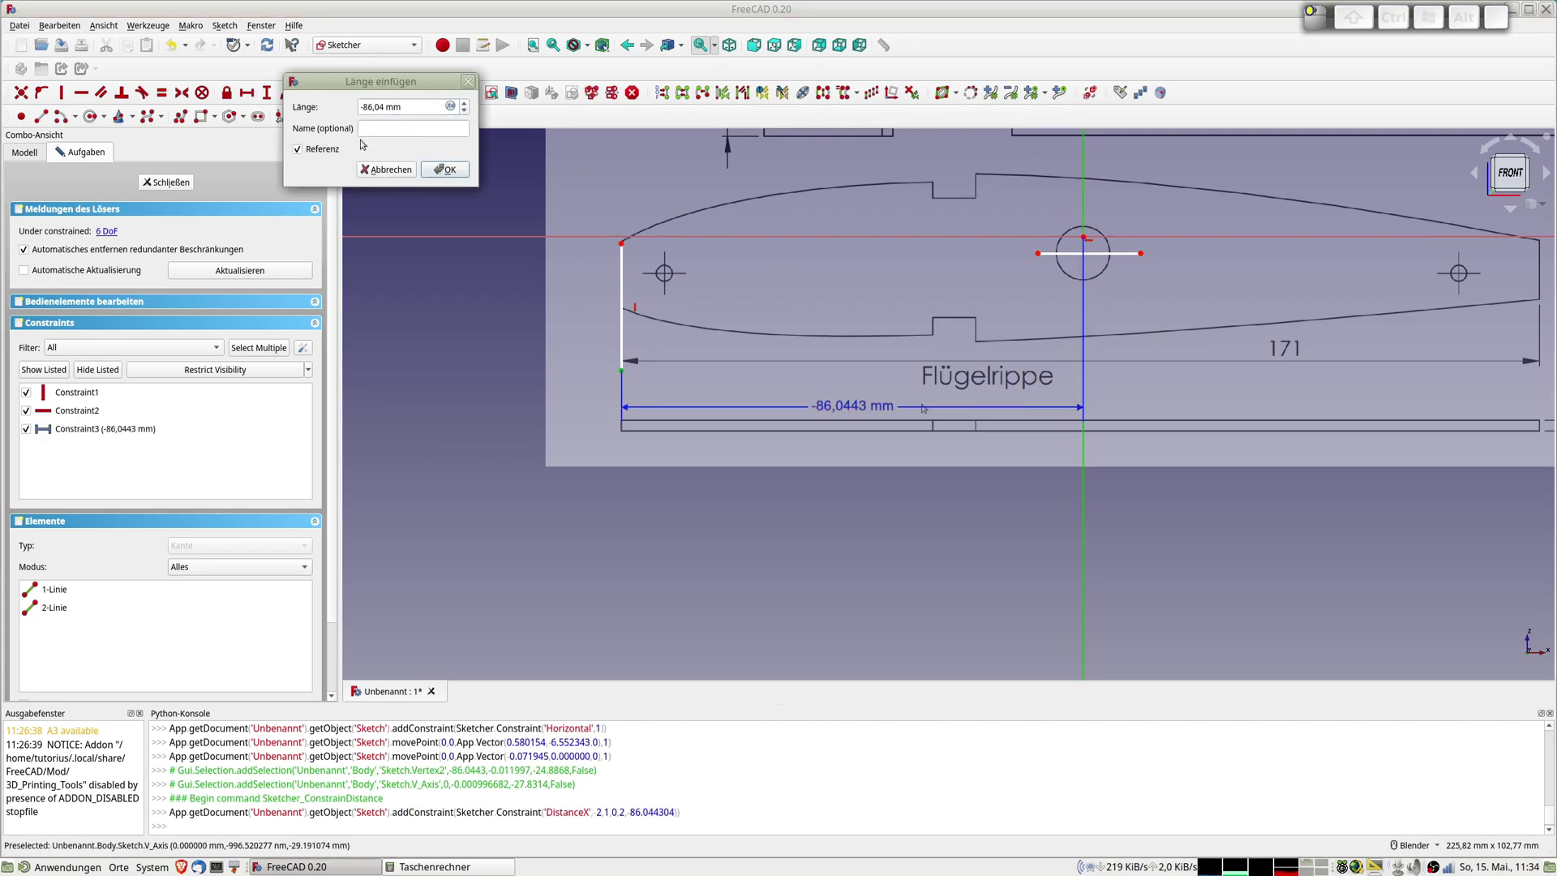
click(459, 168)
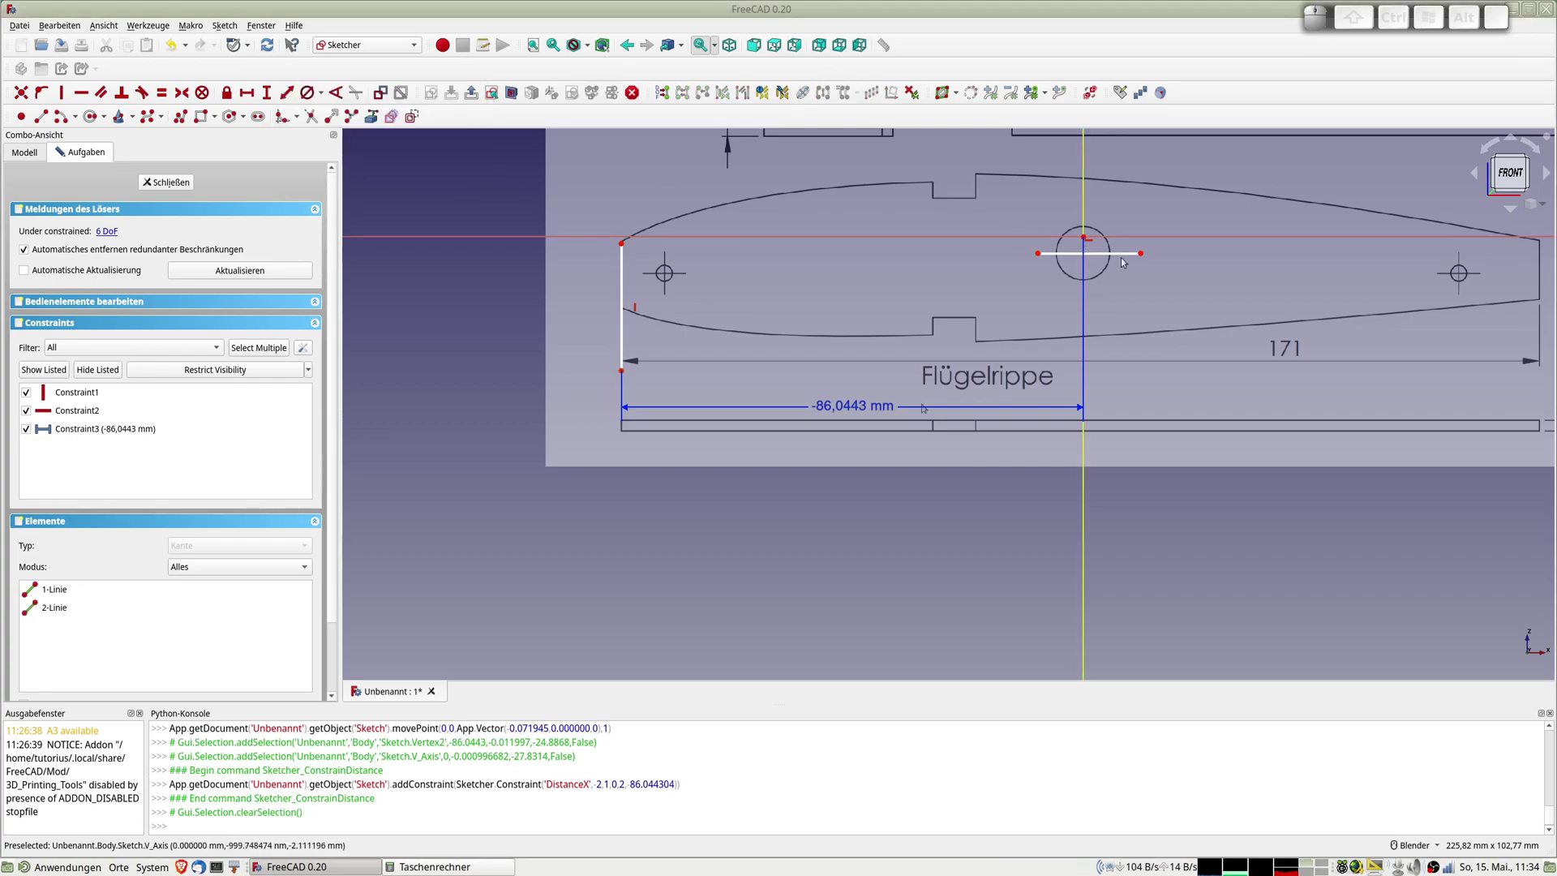
Nudge the hole line onto the drawing's centre mark, then select its right endpoint and the horizontal axis
scroll(1145, 246, up, 3)
scroll(1122, 263, up, 5)
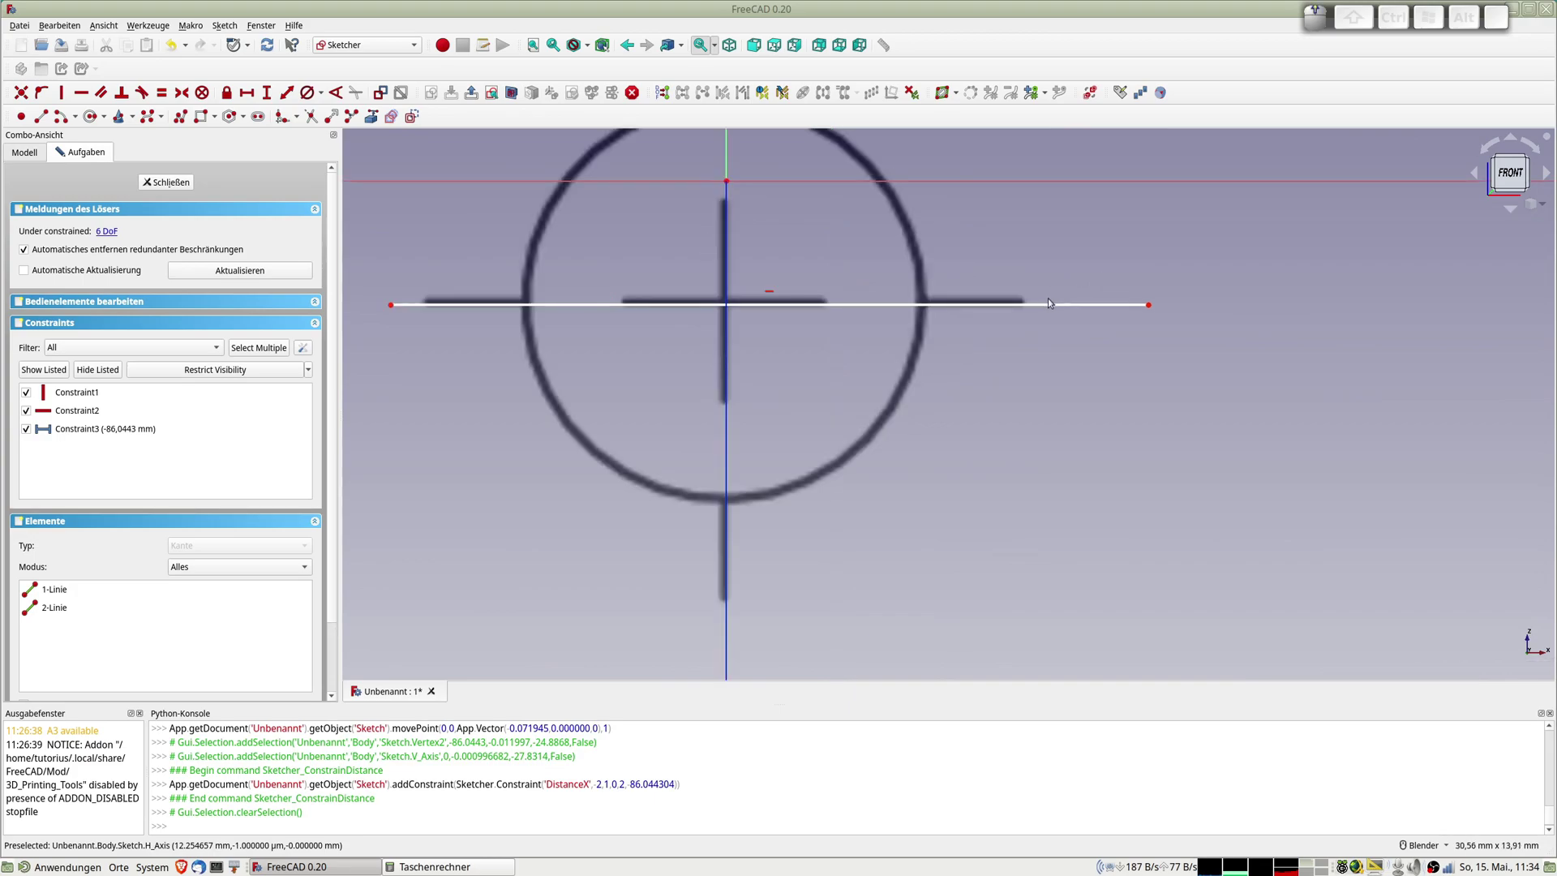
scroll(1048, 298, up, 2)
drag(722, 308, 720, 303)
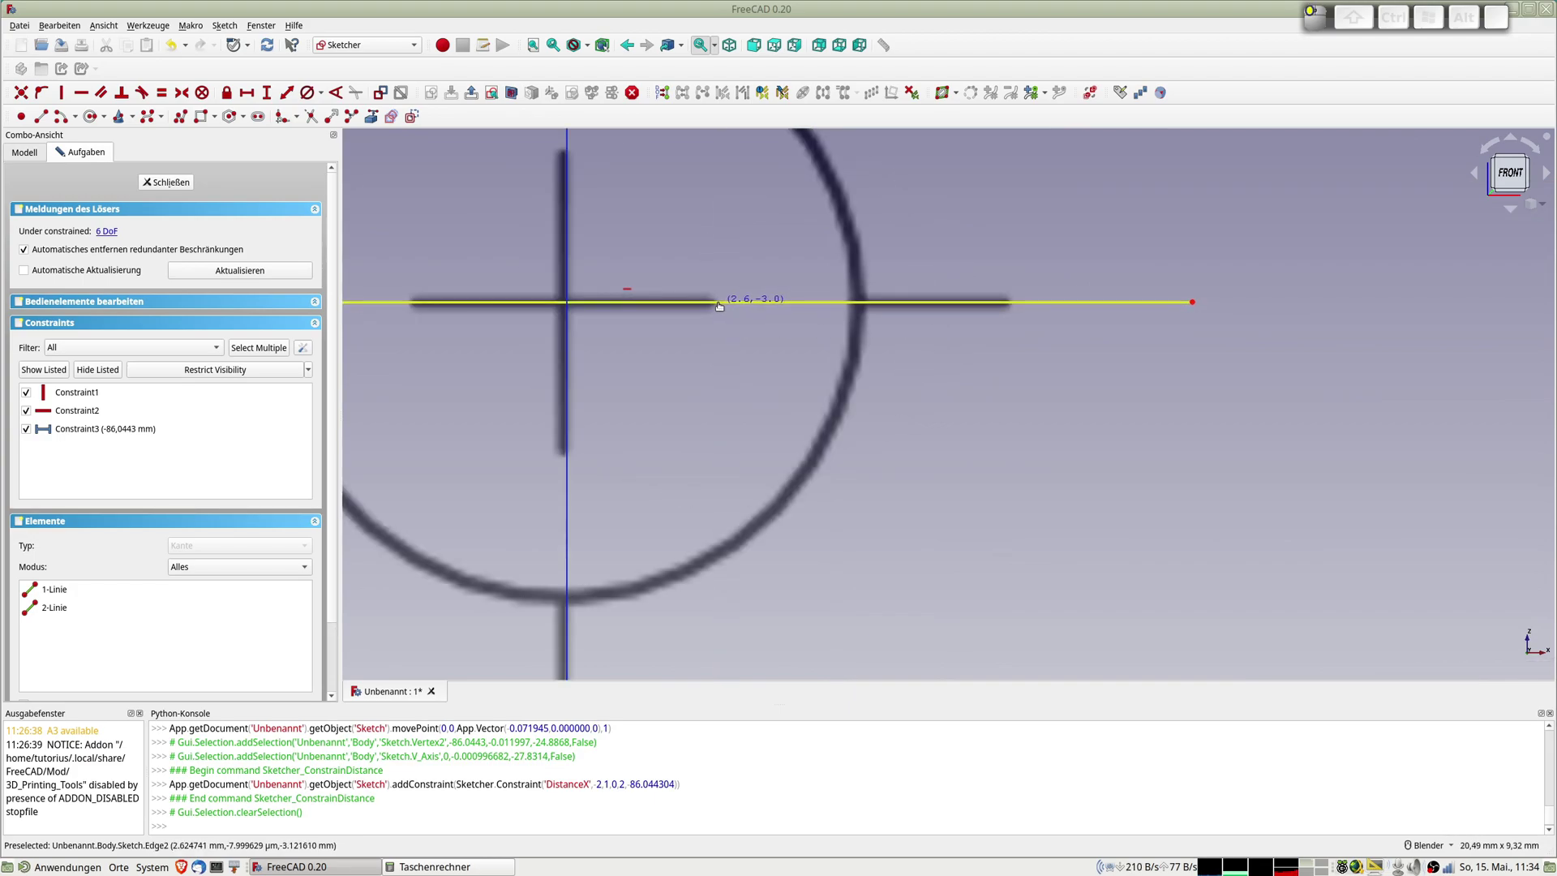
scroll(1229, 284, down, 2)
scroll(1232, 282, down, 3)
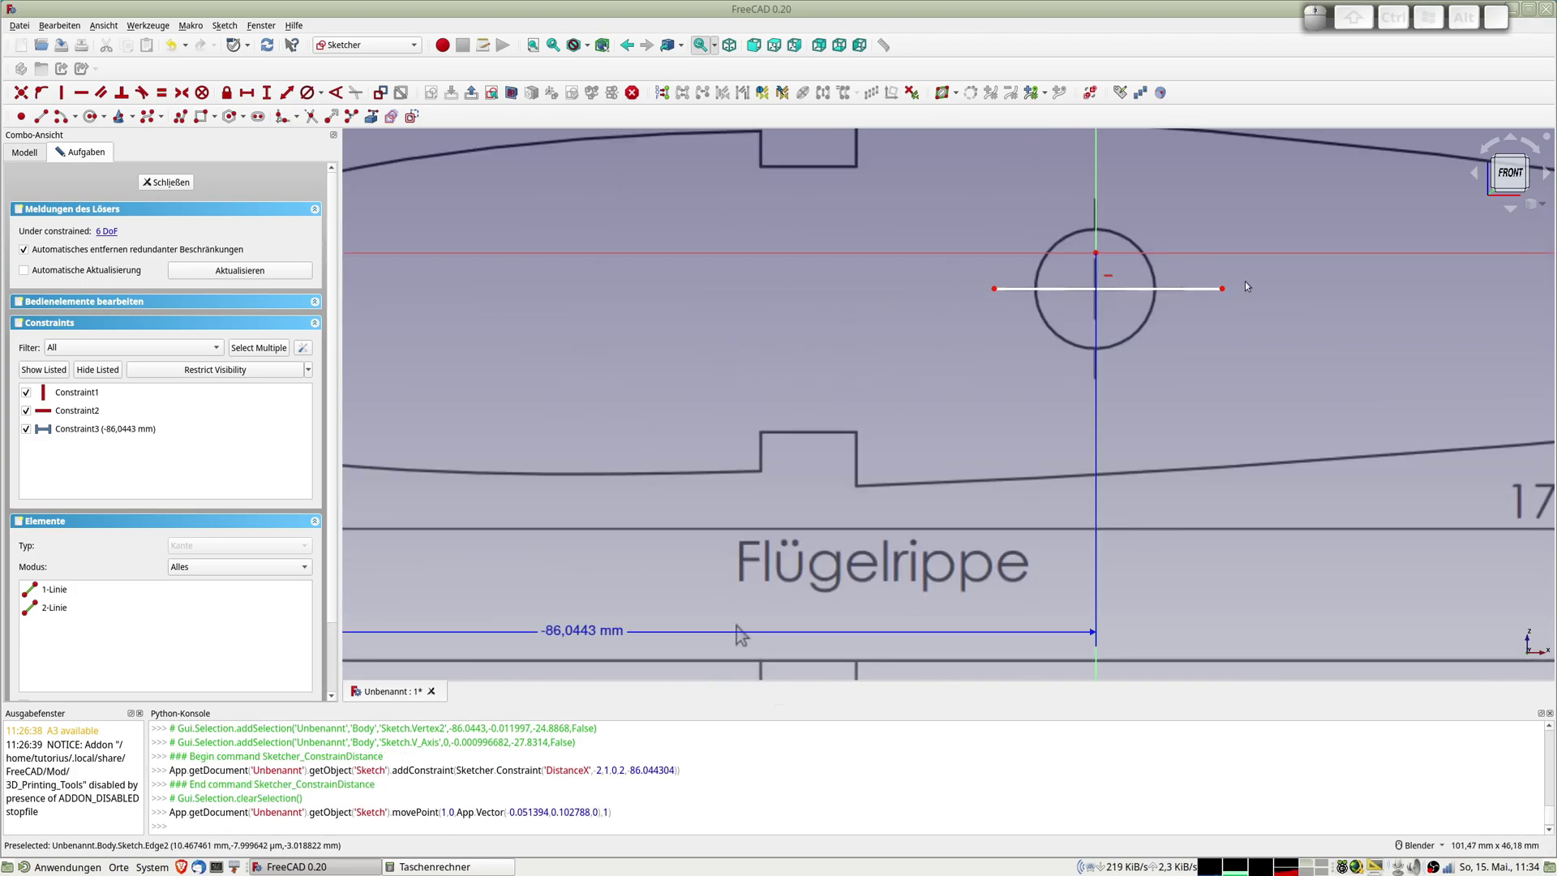
middle_drag(1246, 286, 1246, 288)
key(1)
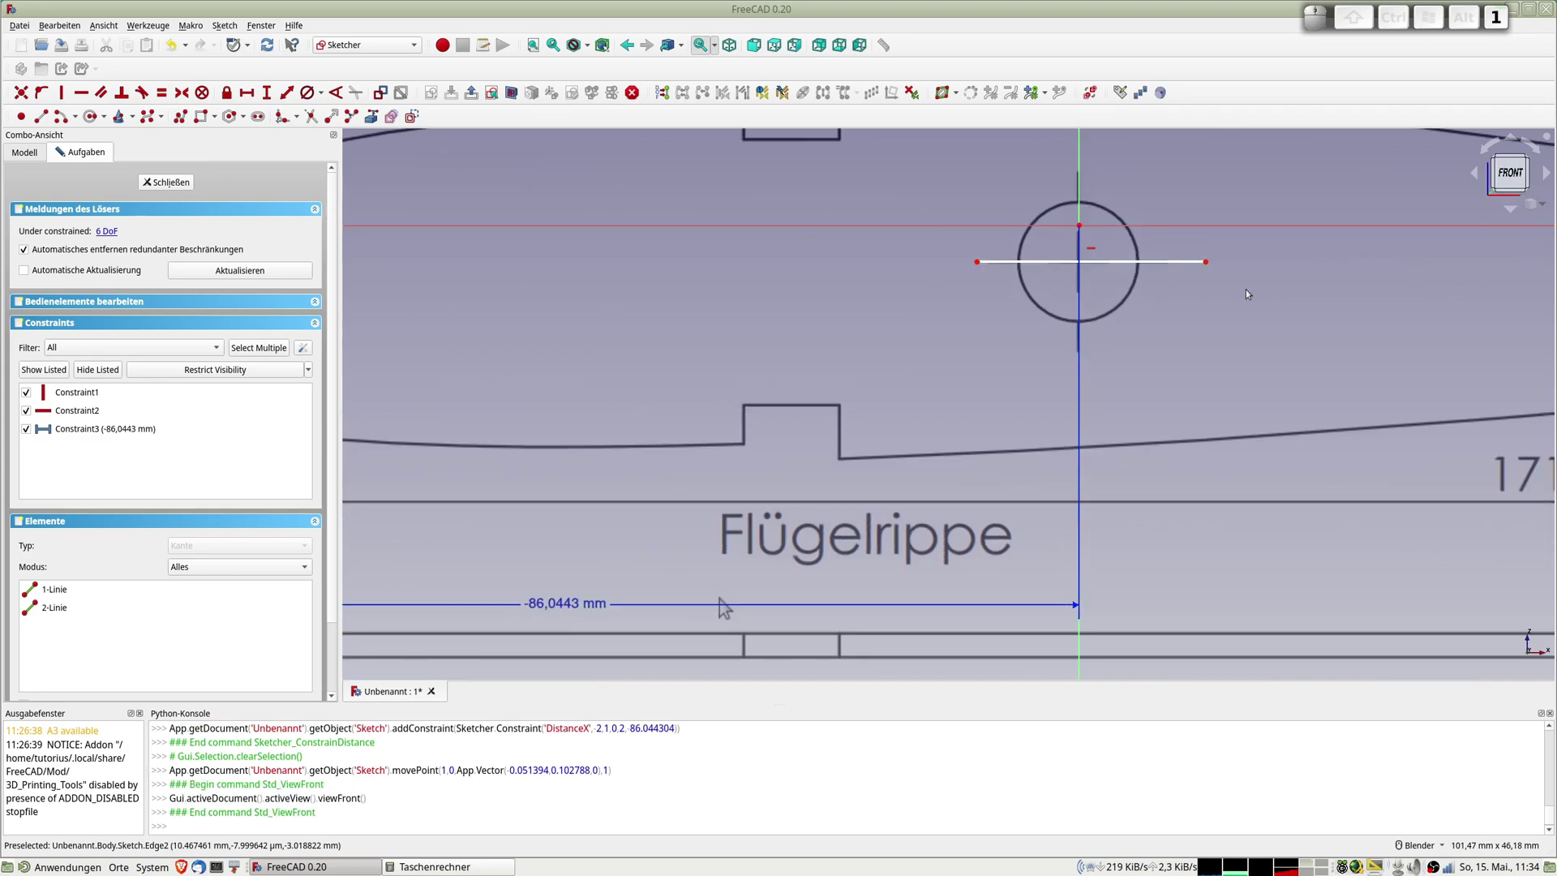
click(1205, 261)
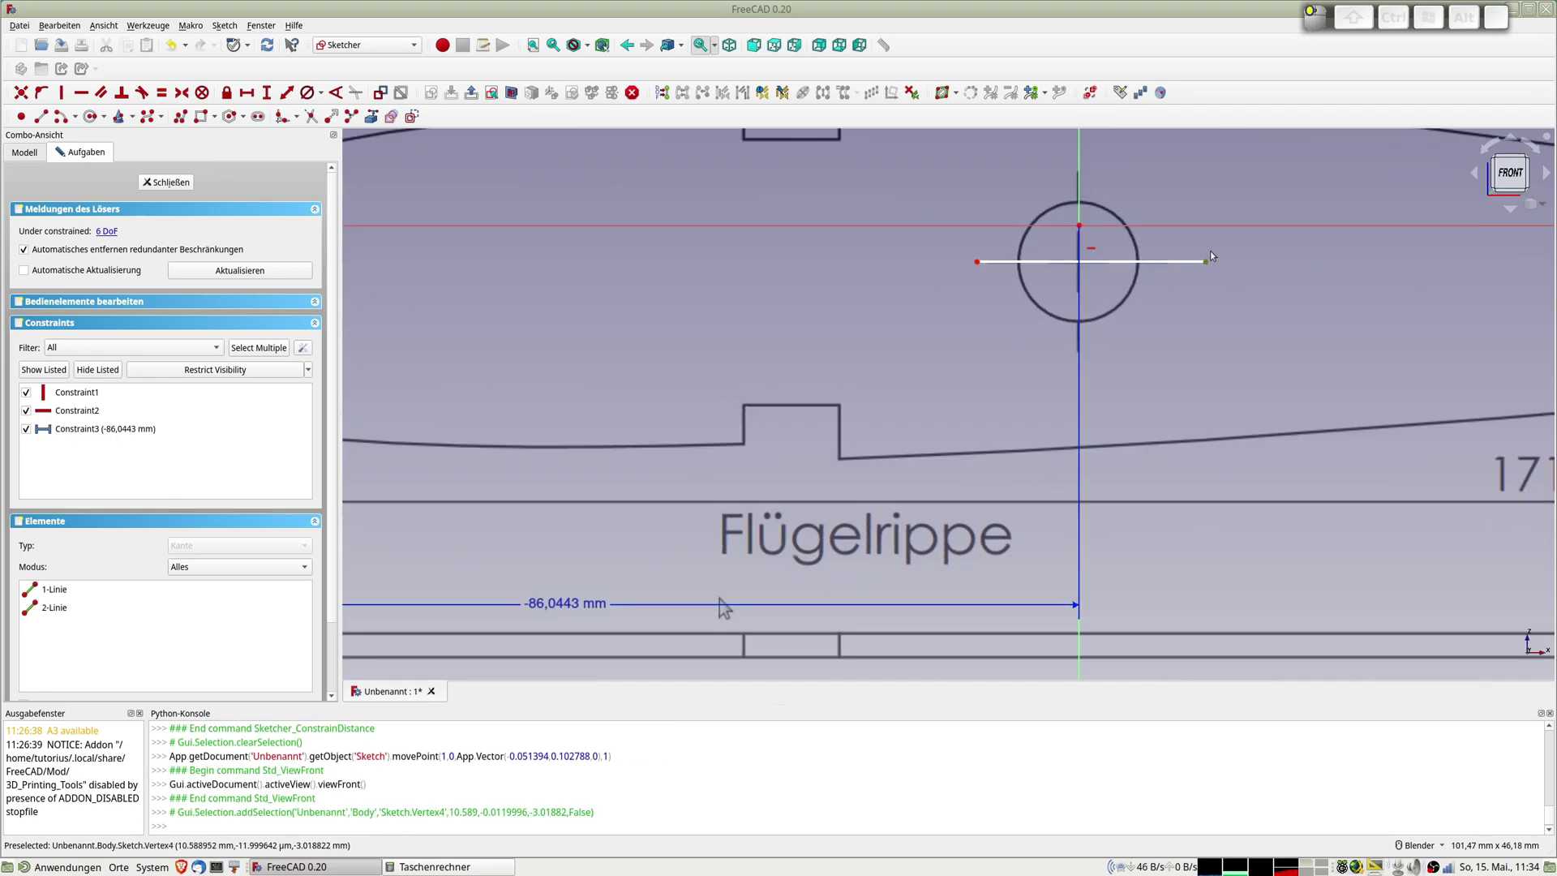
click(1205, 226)
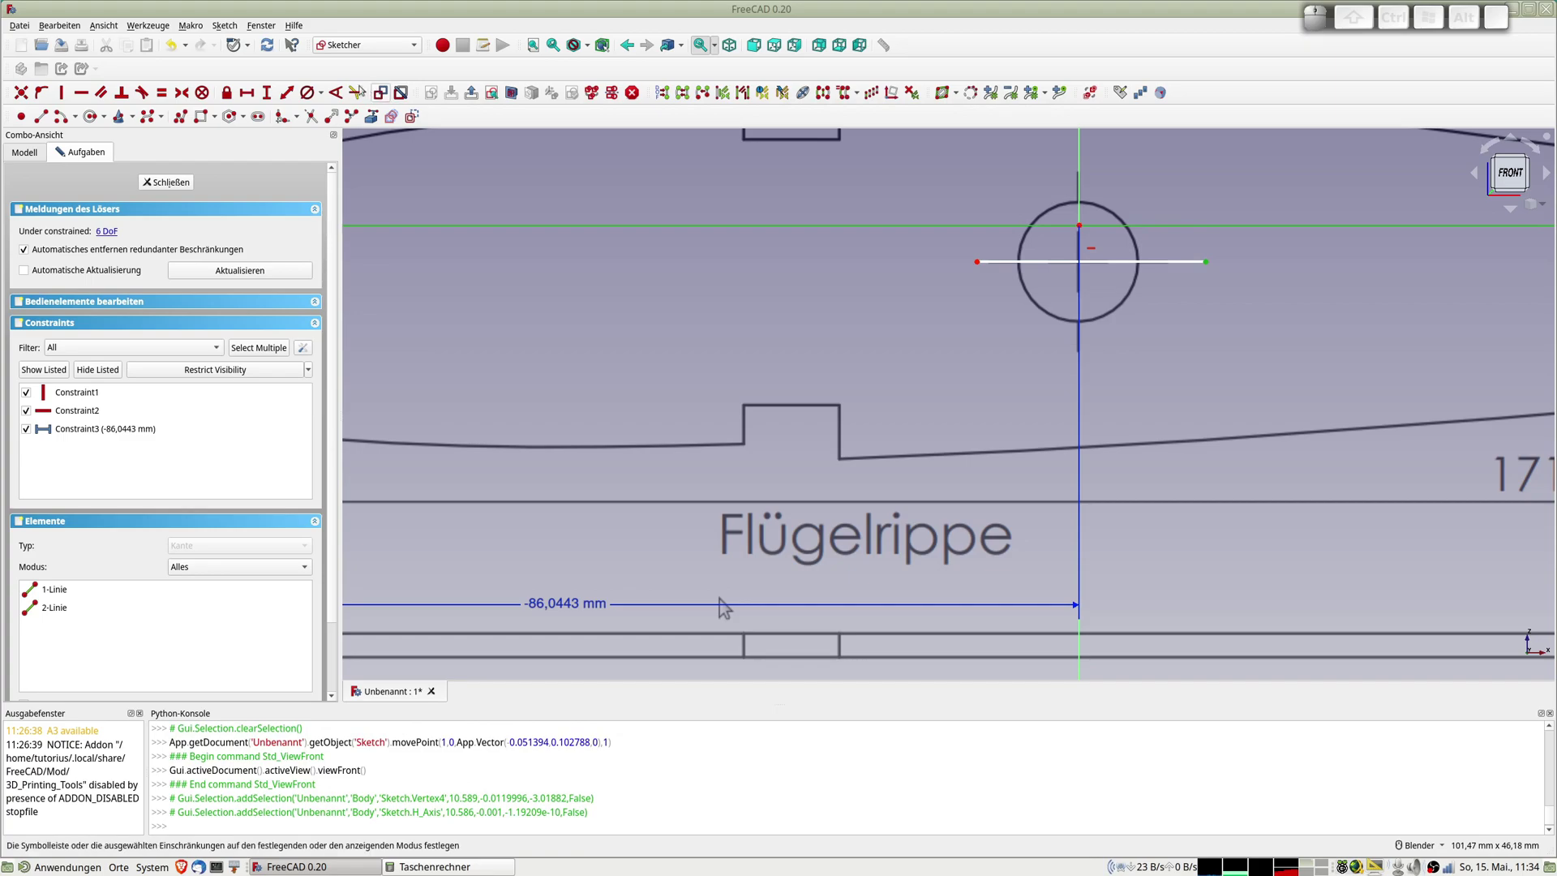
Constrain the hole line's right endpoint -3,01882 mm vertically from the horizontal axis
click(266, 92)
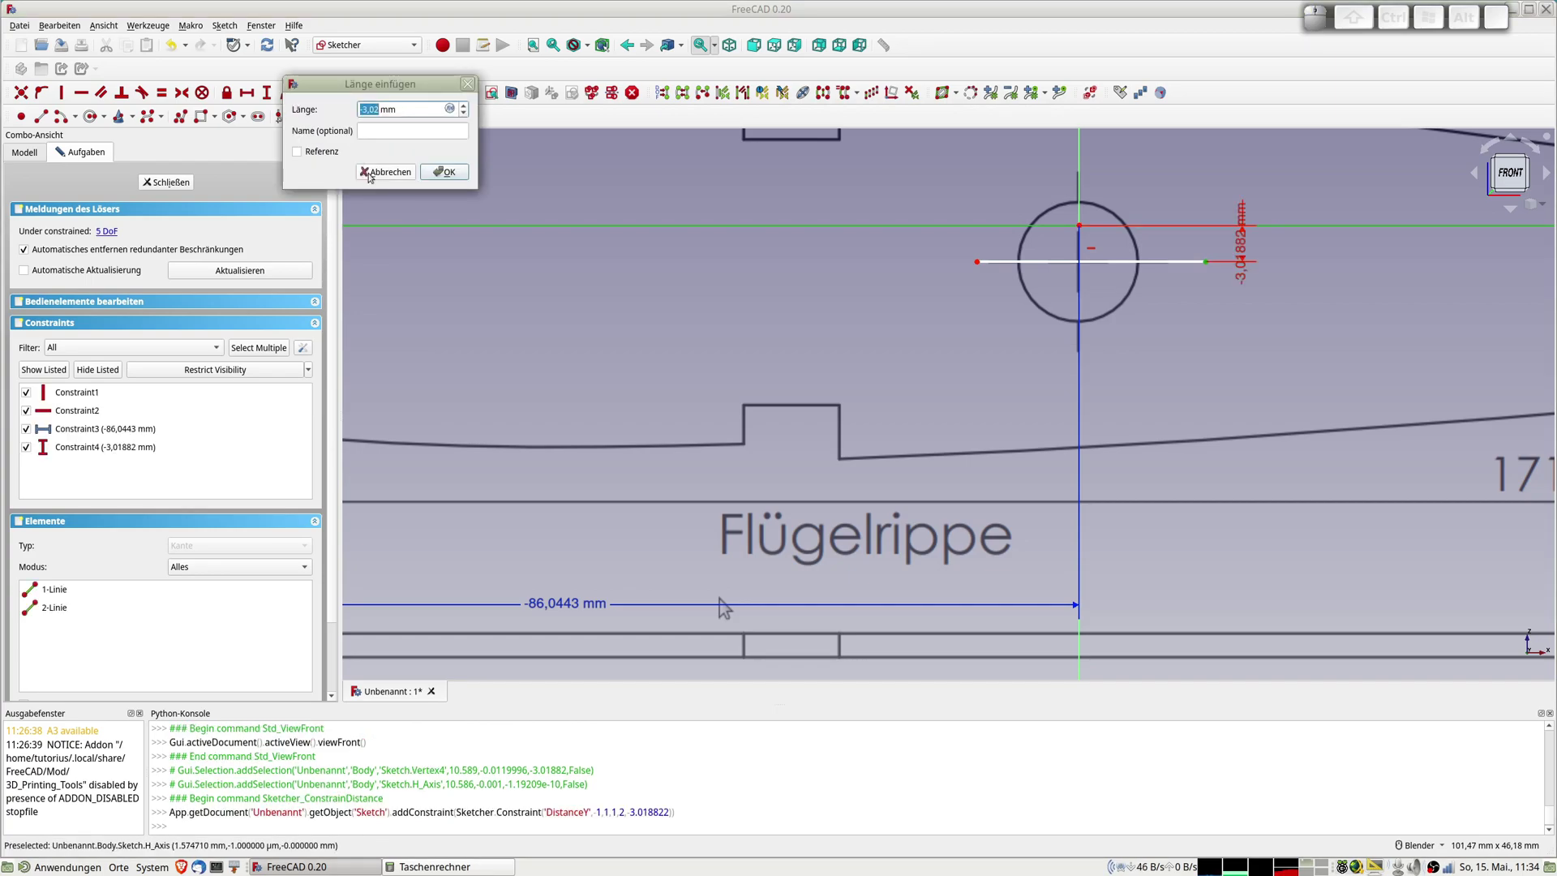
click(454, 174)
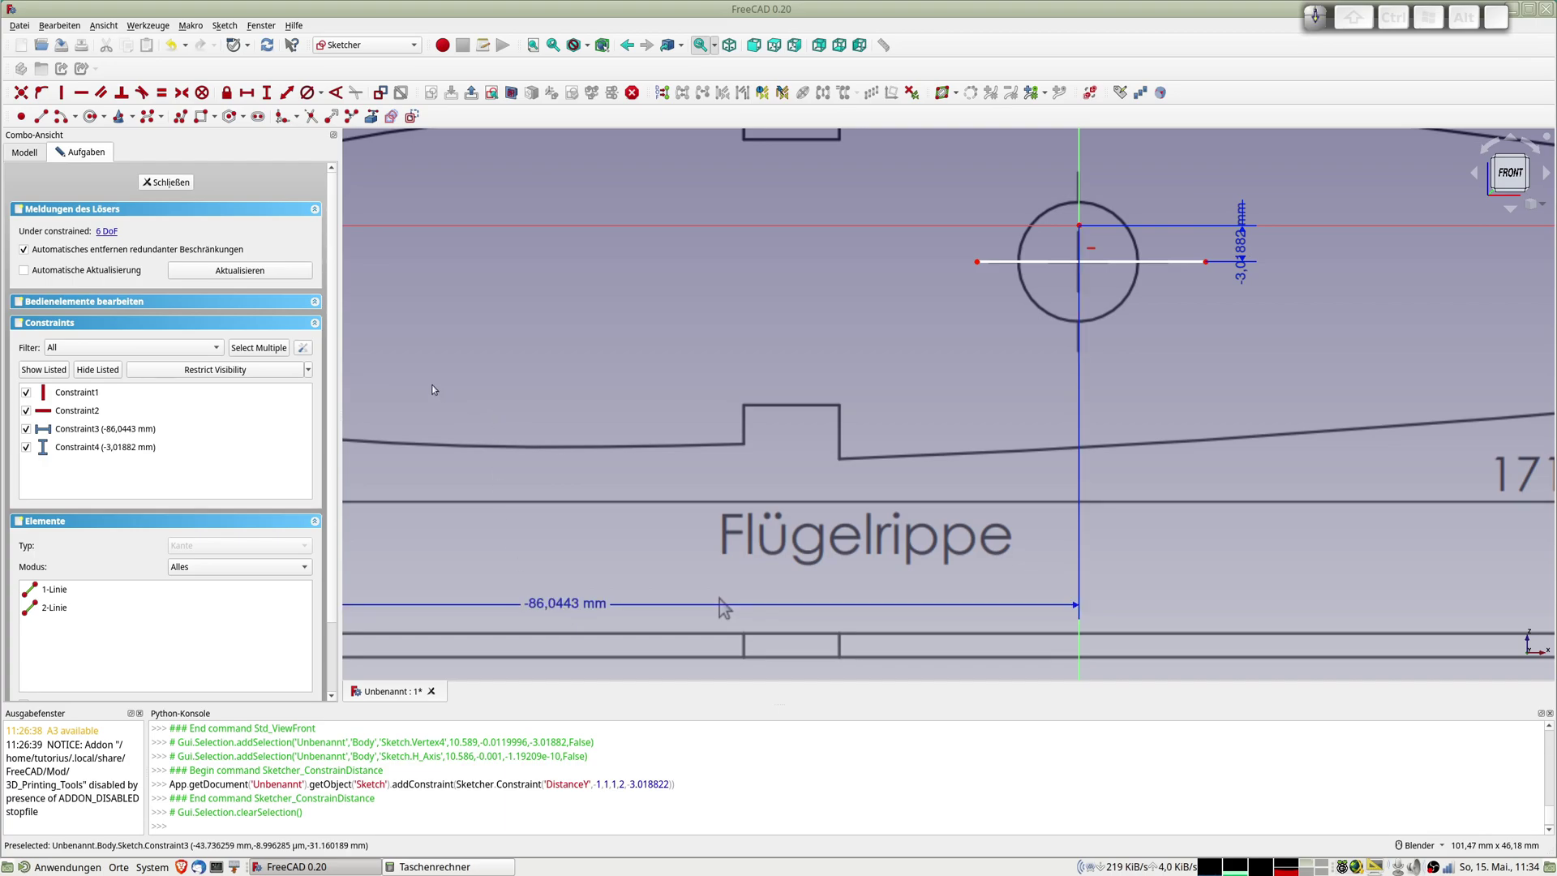
scroll(431, 389, down, 3)
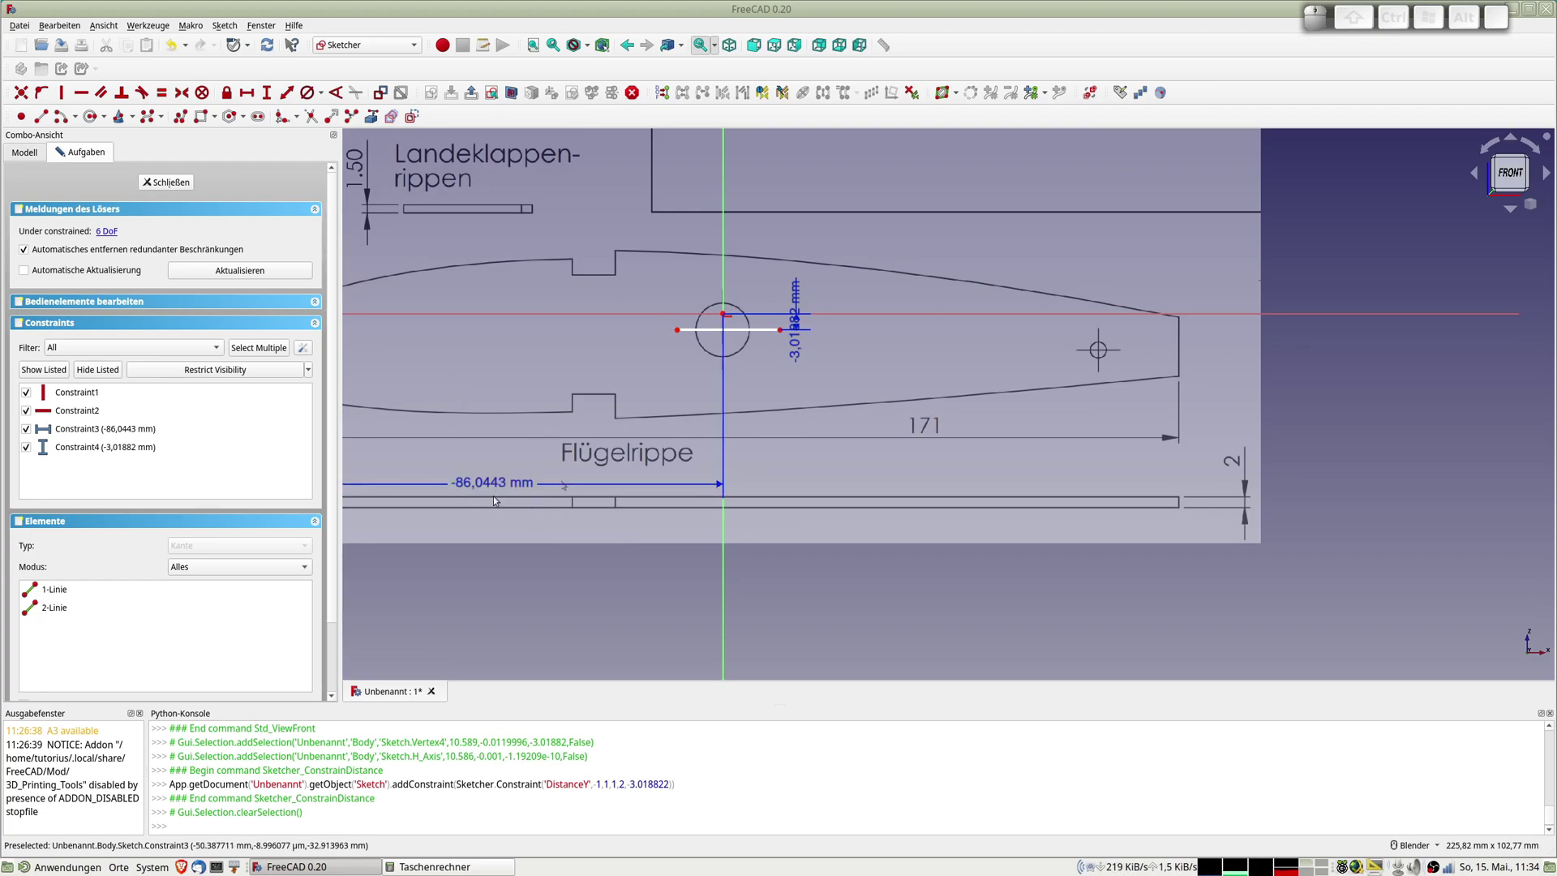
Close the sketch and set the ImagePlane's Placement X position to 86,0443 mm
click(166, 183)
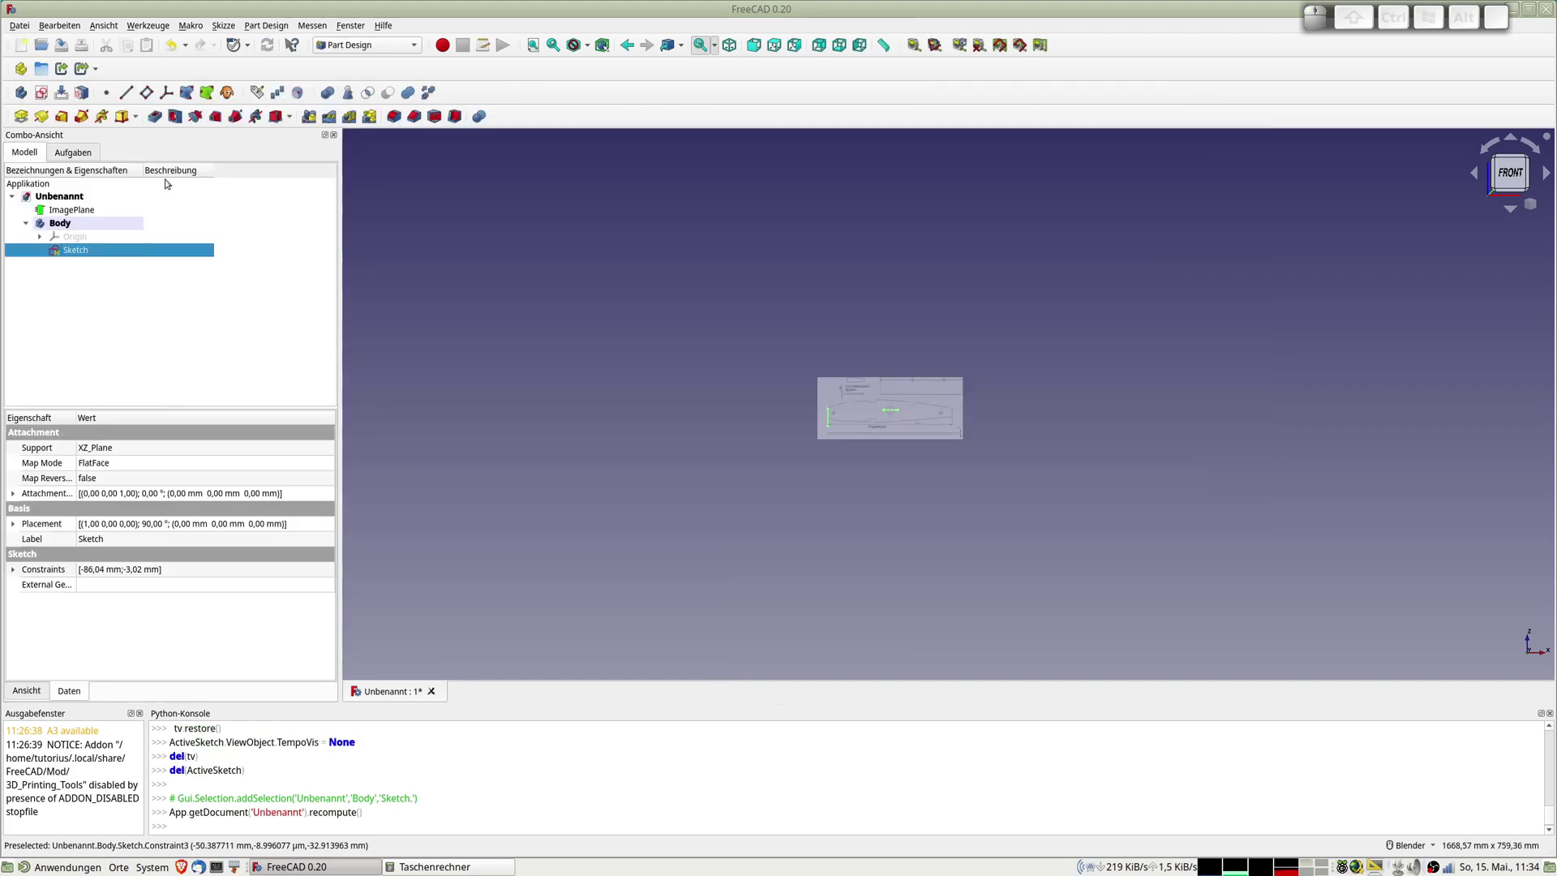
click(72, 210)
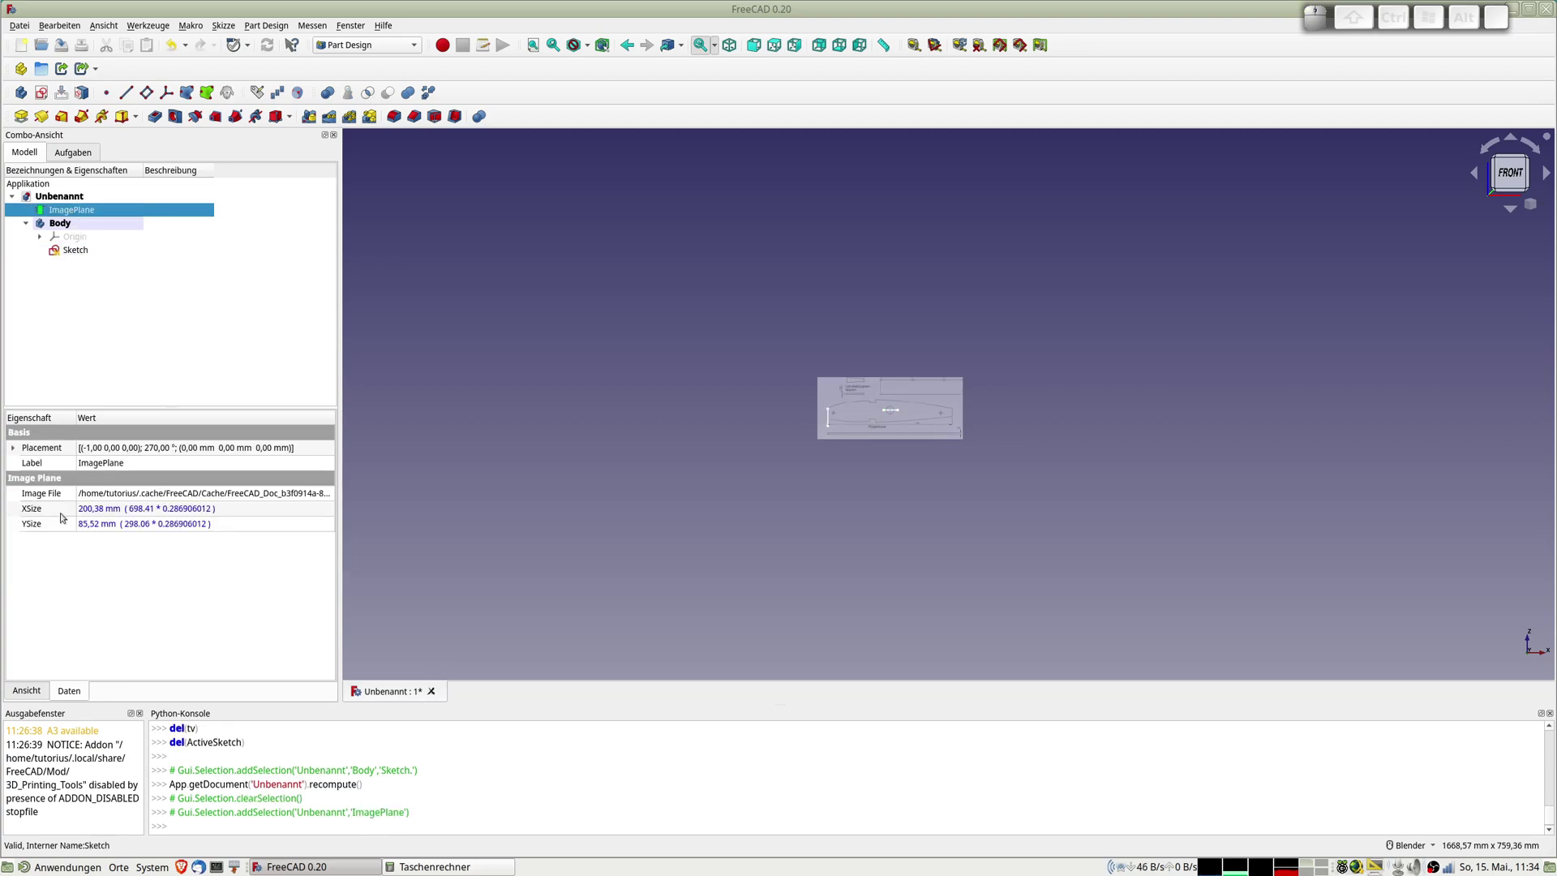
click(13, 448)
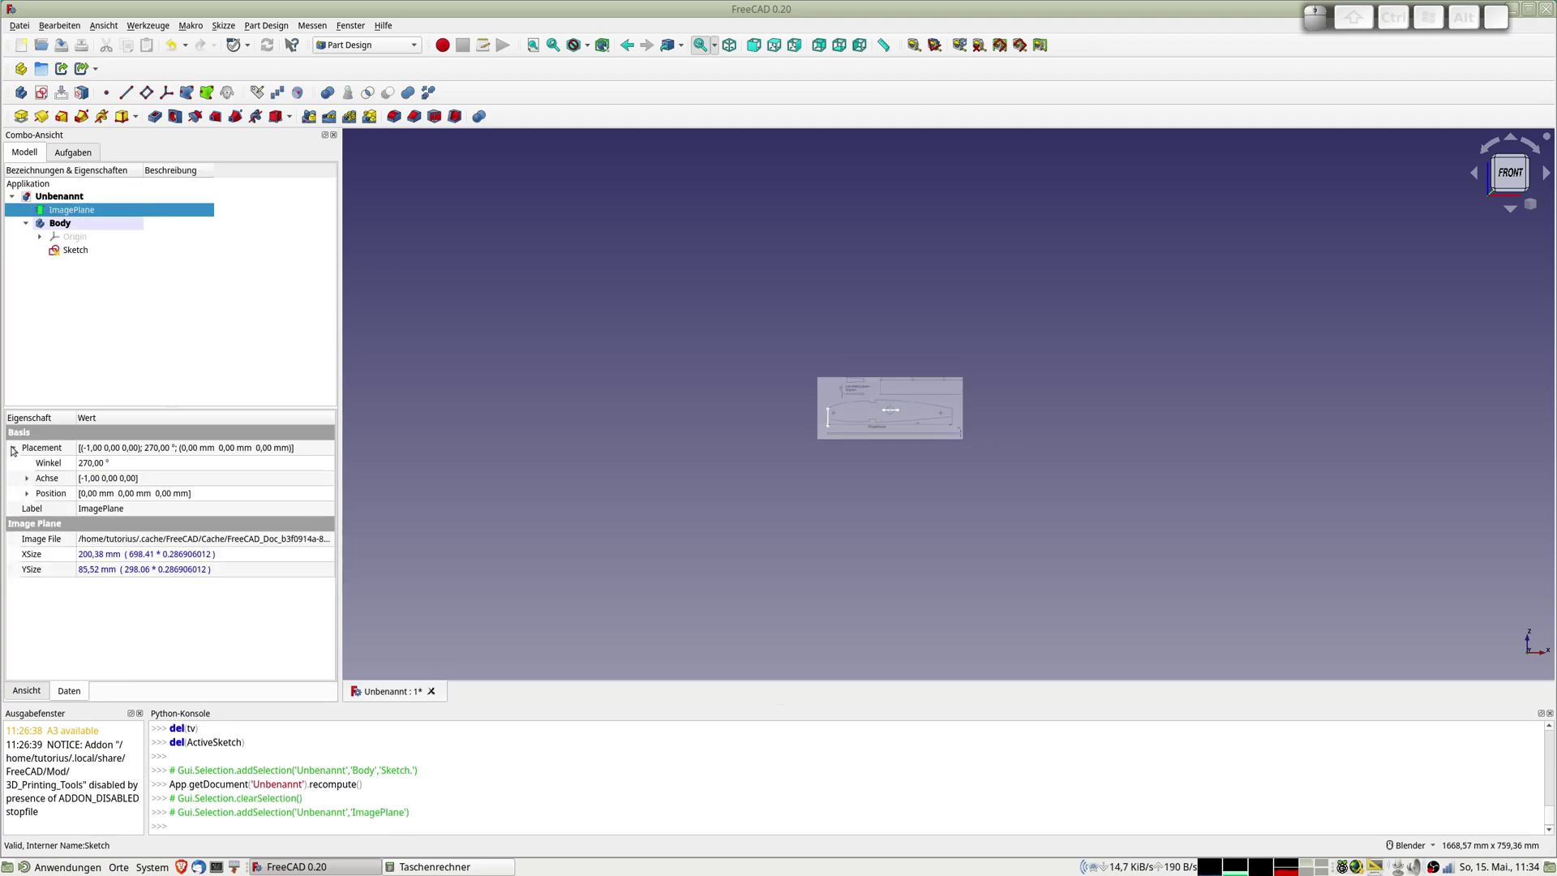
click(28, 494)
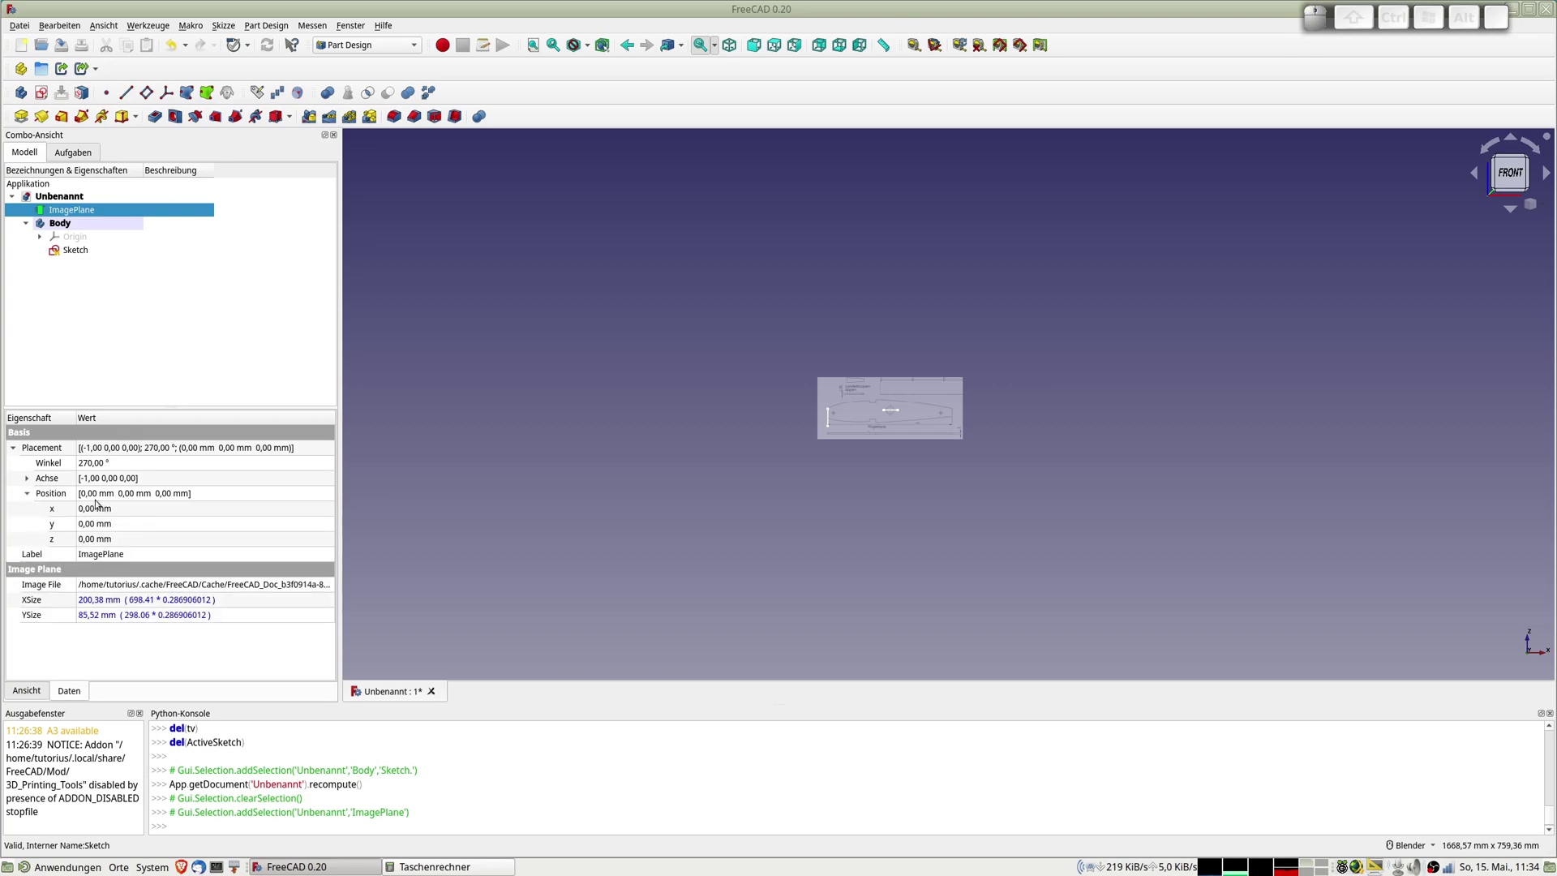
click(88, 513)
text(8)
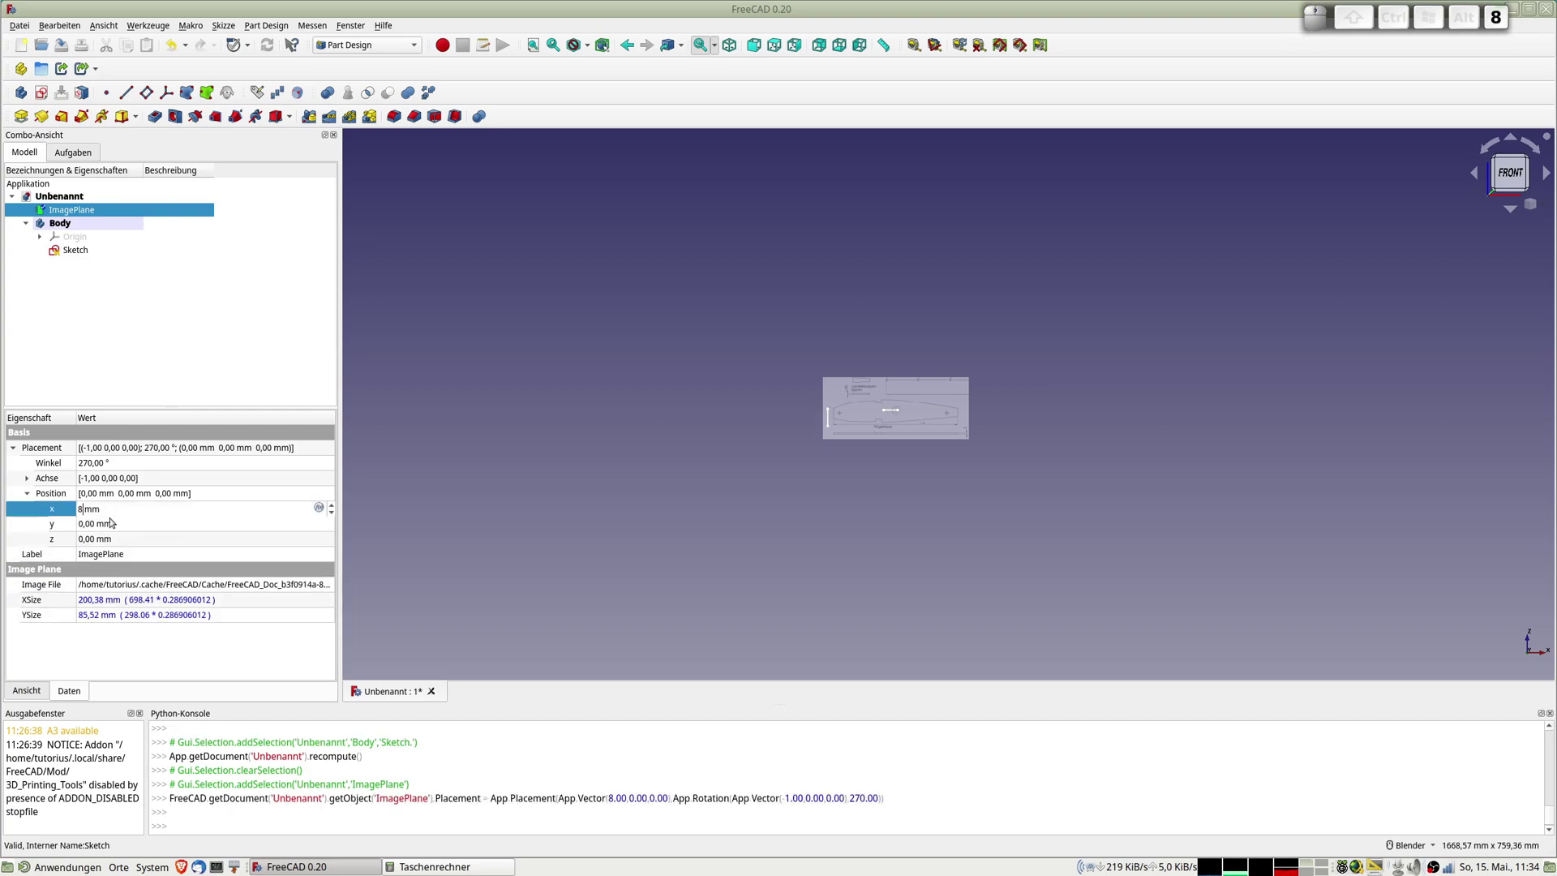
text(6,0443)
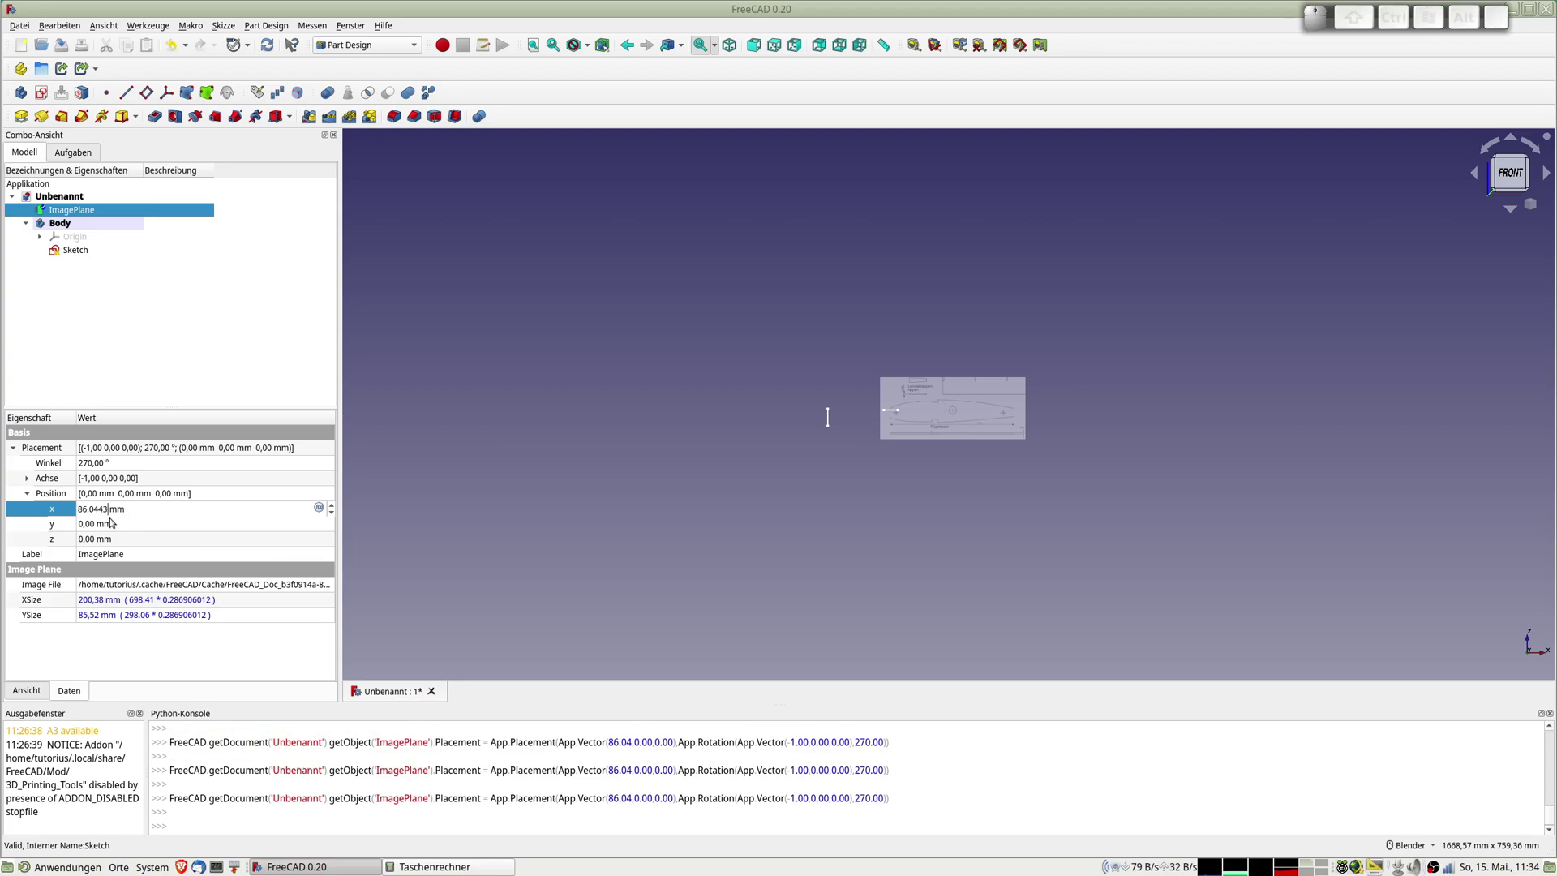
key(Return)
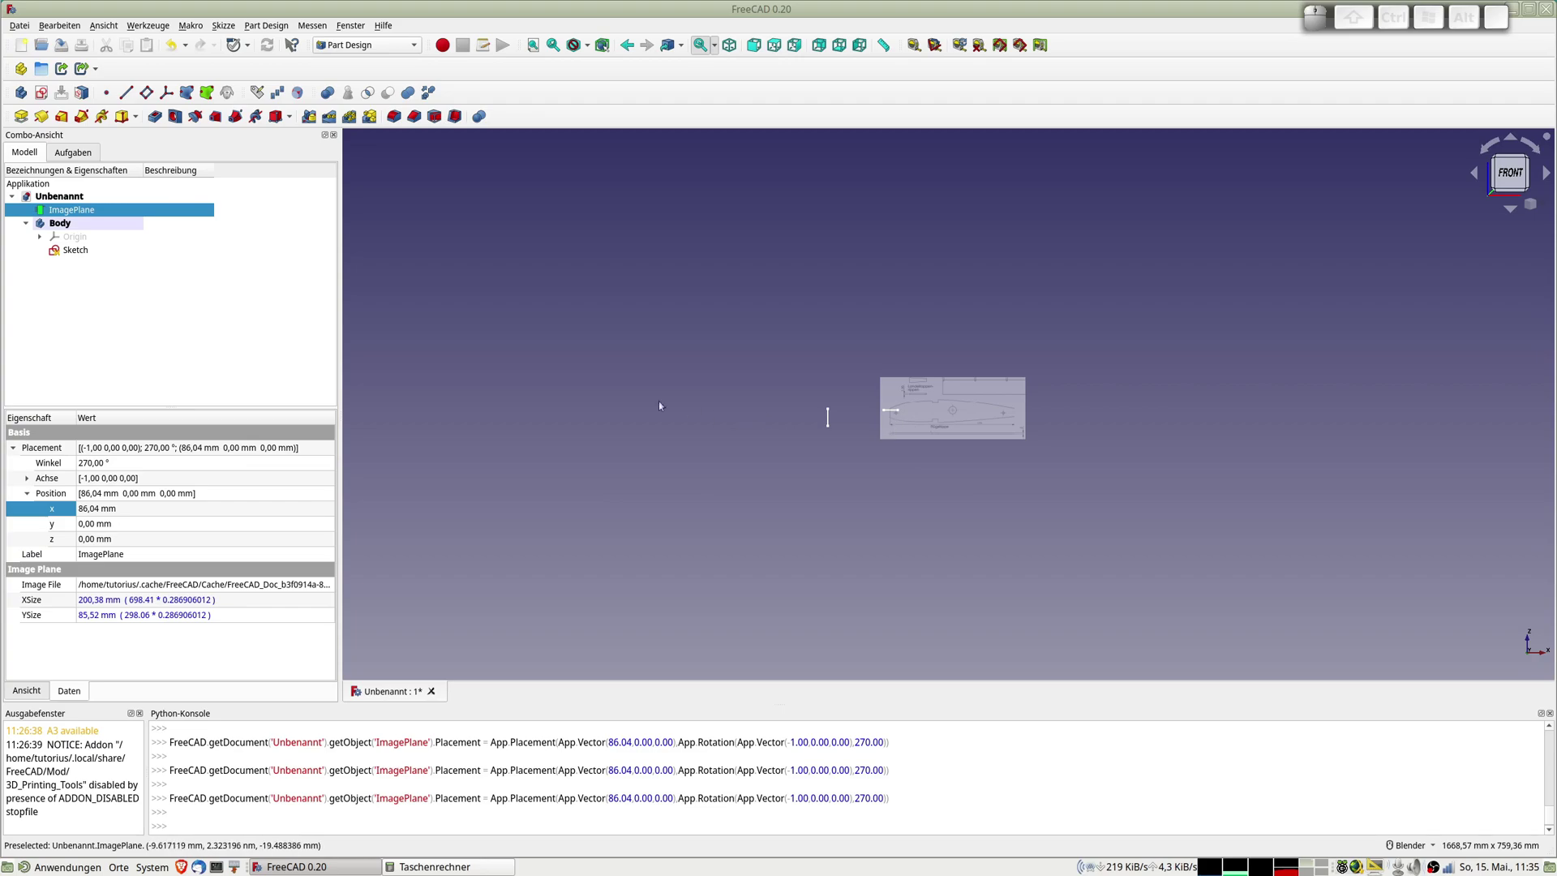
double_click(76, 251)
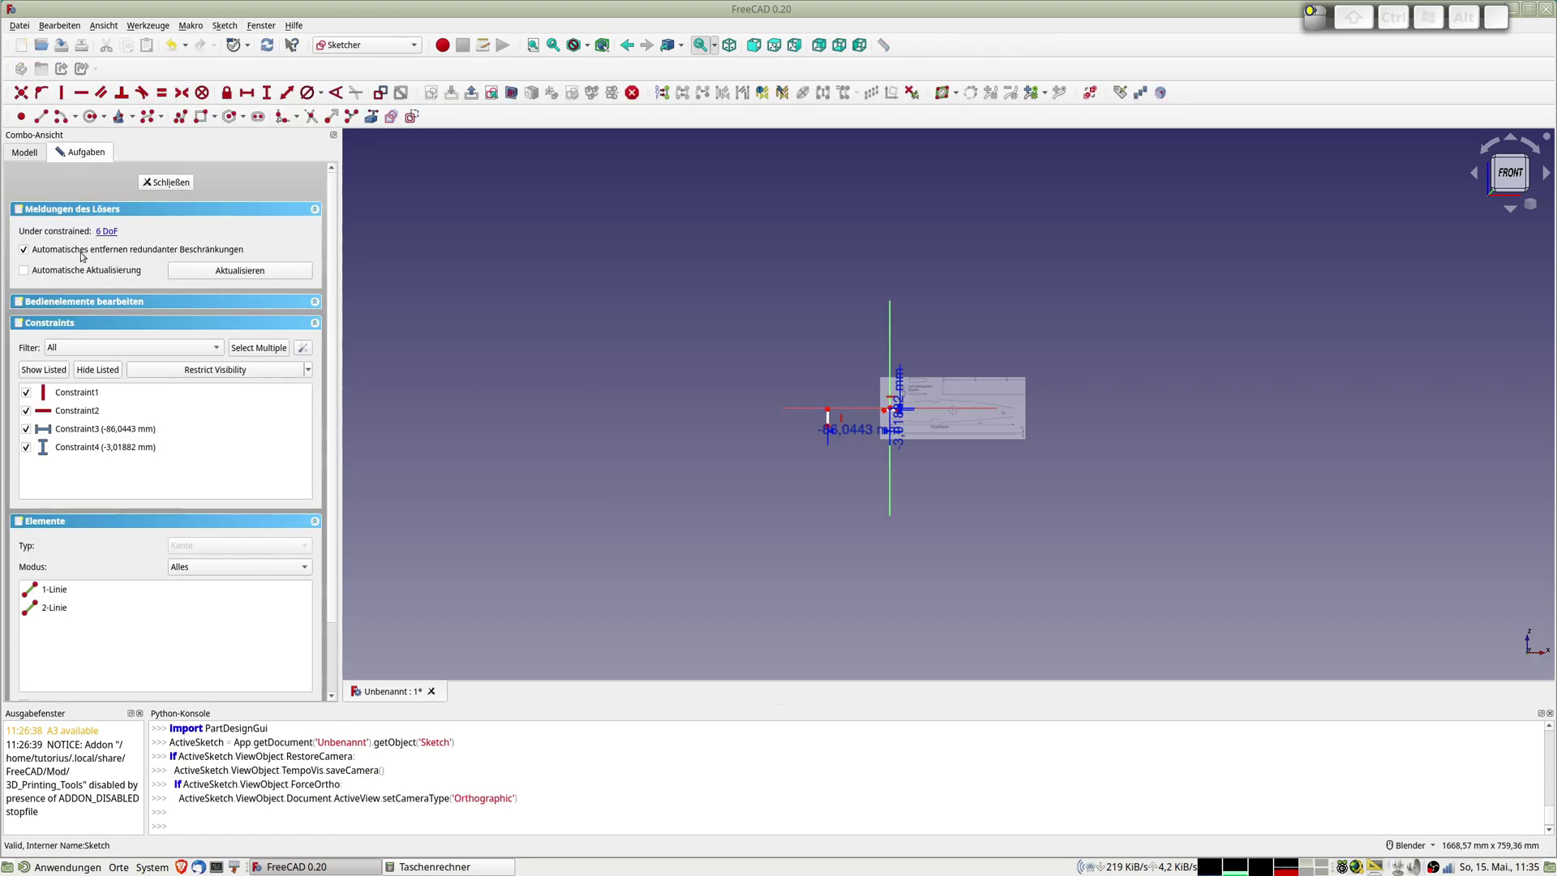
scroll(913, 436, up, 3)
scroll(911, 430, up, 2)
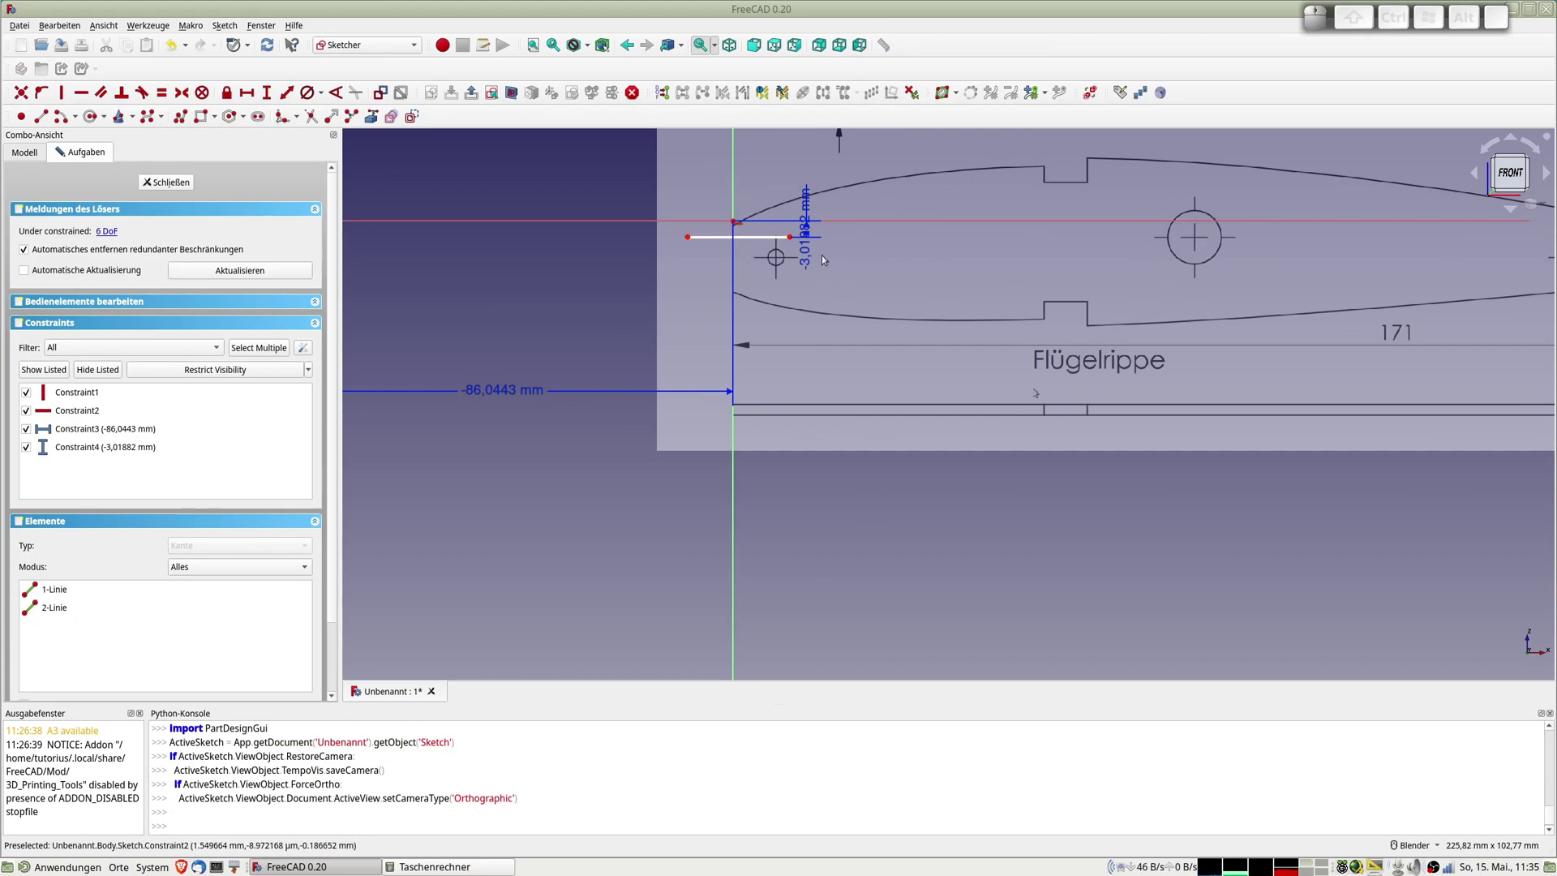
scroll(815, 240, up, 4)
scroll(815, 240, up, 2)
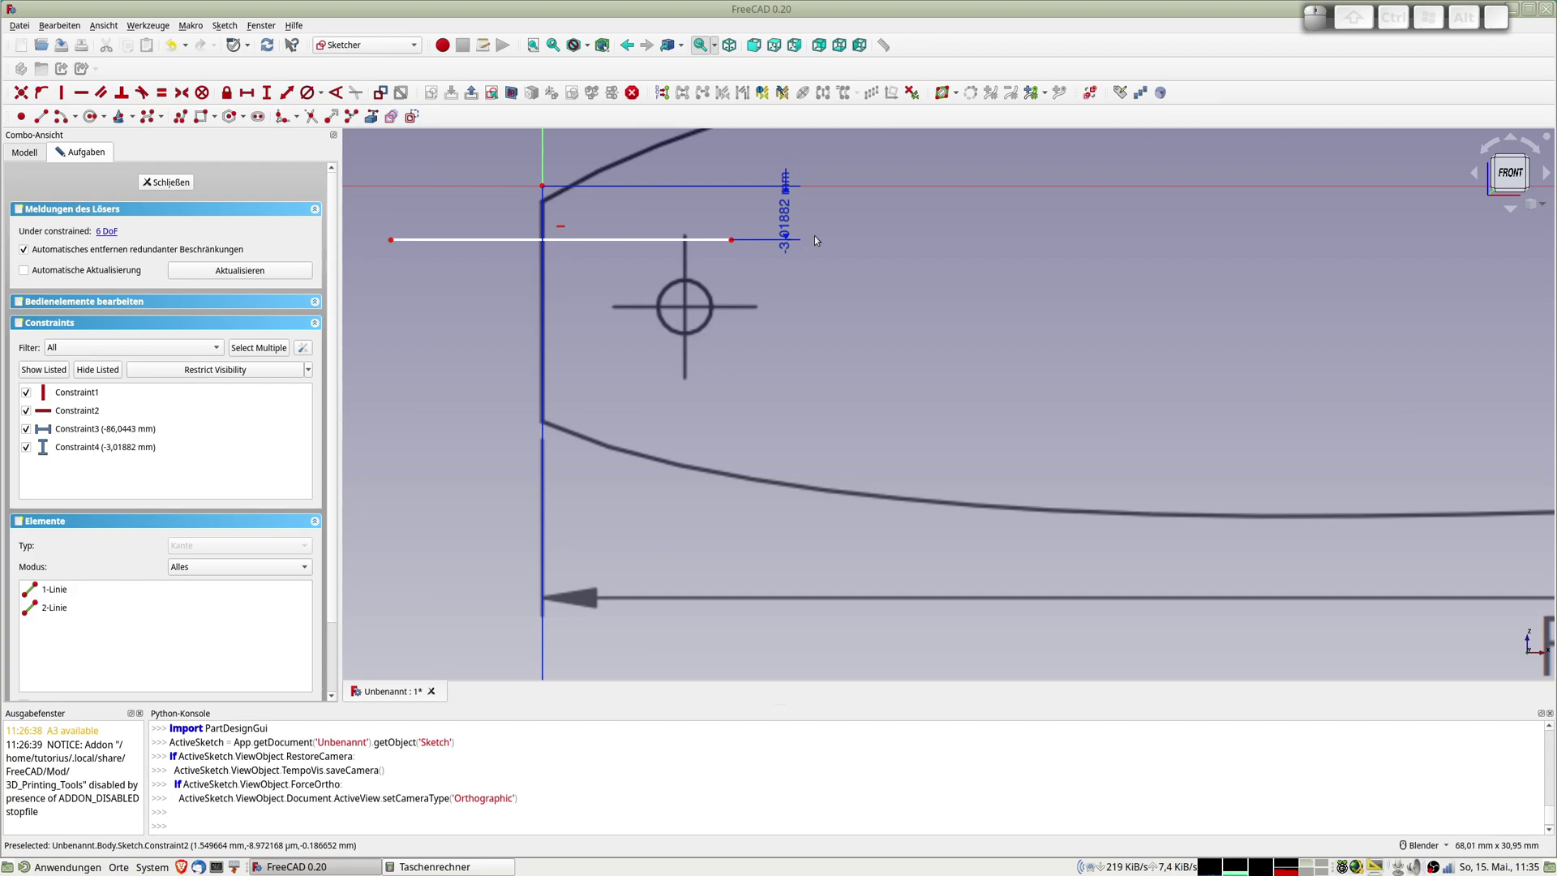
scroll(815, 240, up, 2)
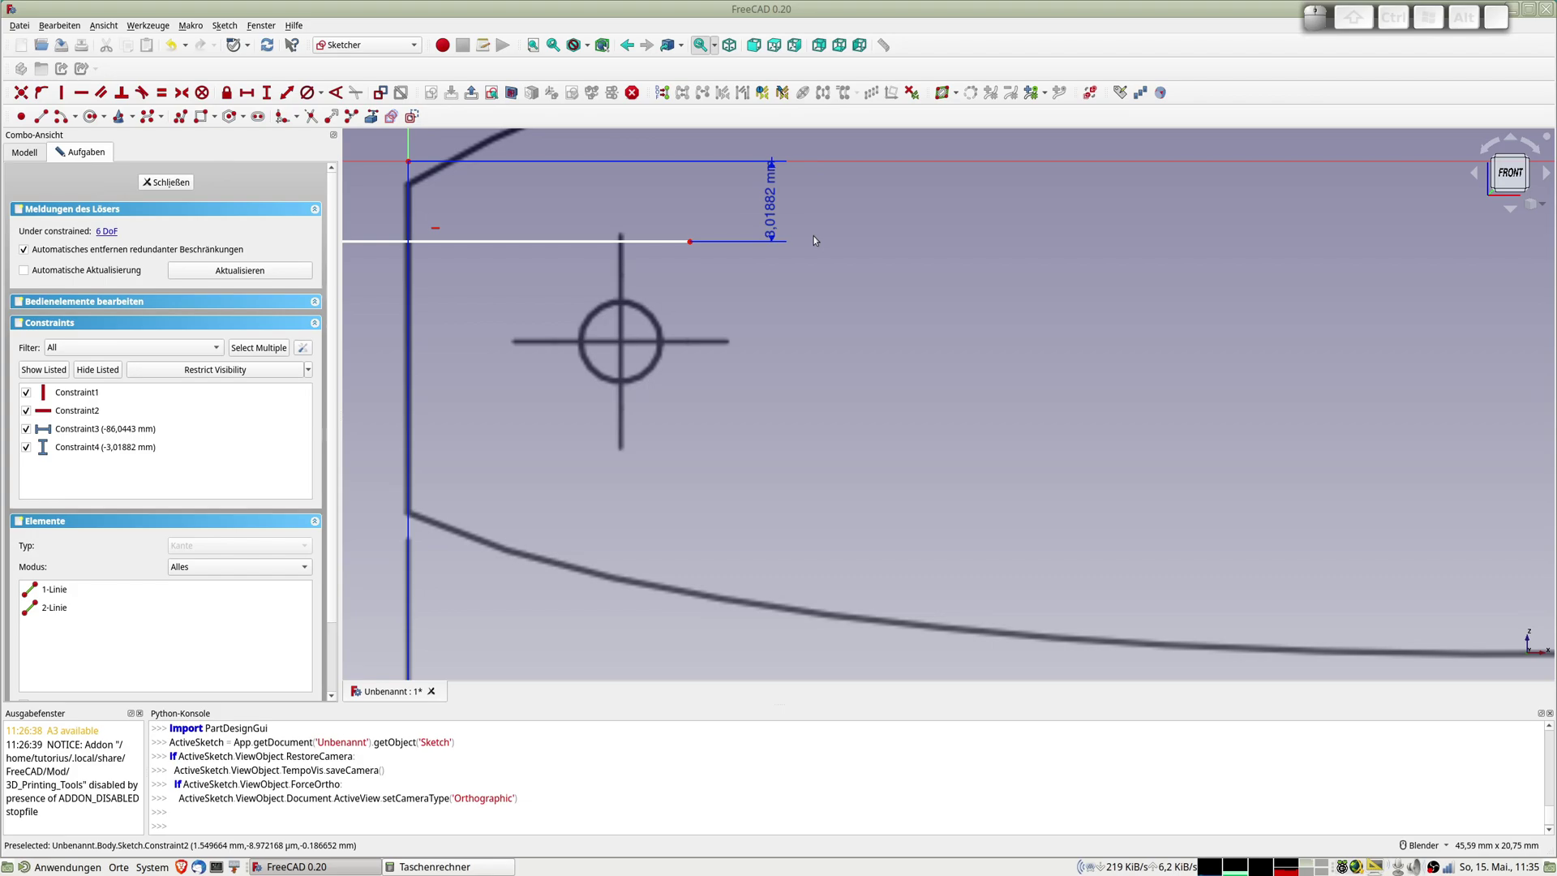
scroll(814, 235, down, 5)
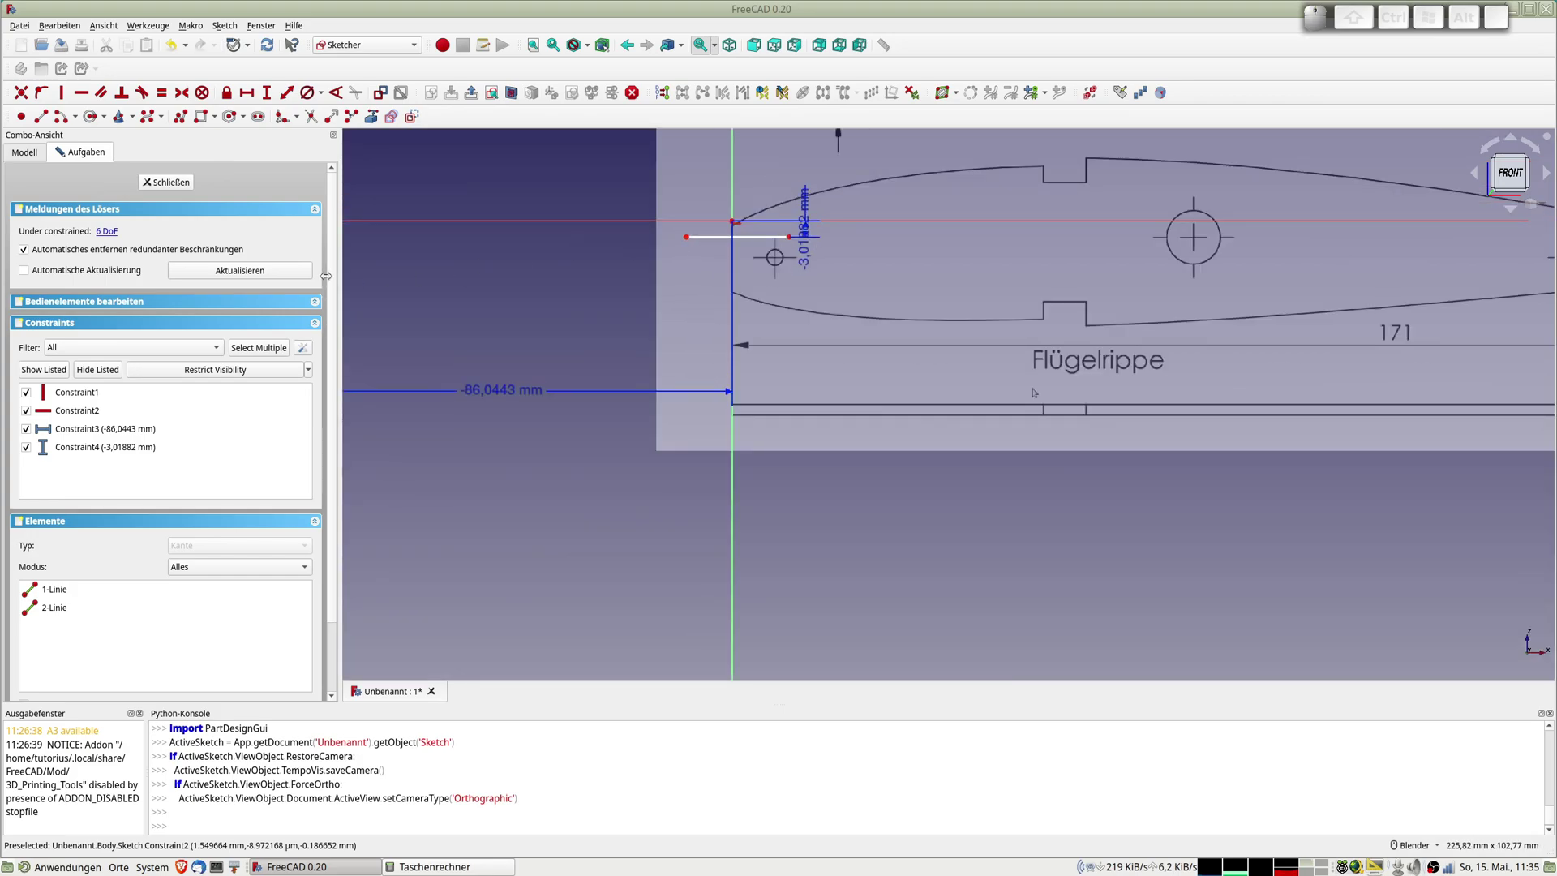
click(180, 183)
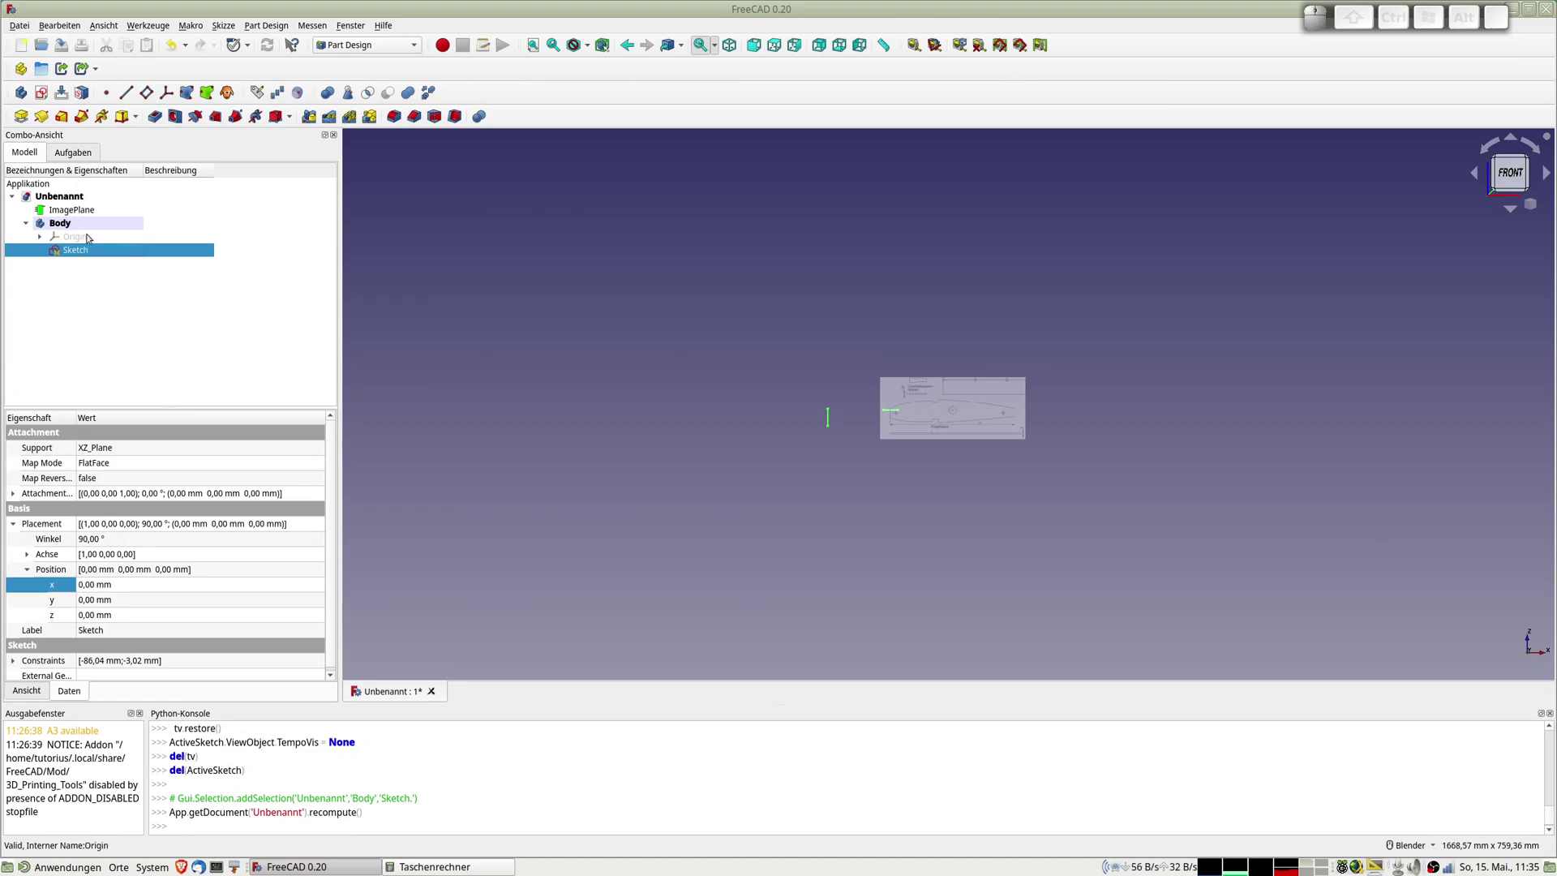
Set the ImagePlane's Z position to 3,02 mm and reopen the sketch
click(68, 212)
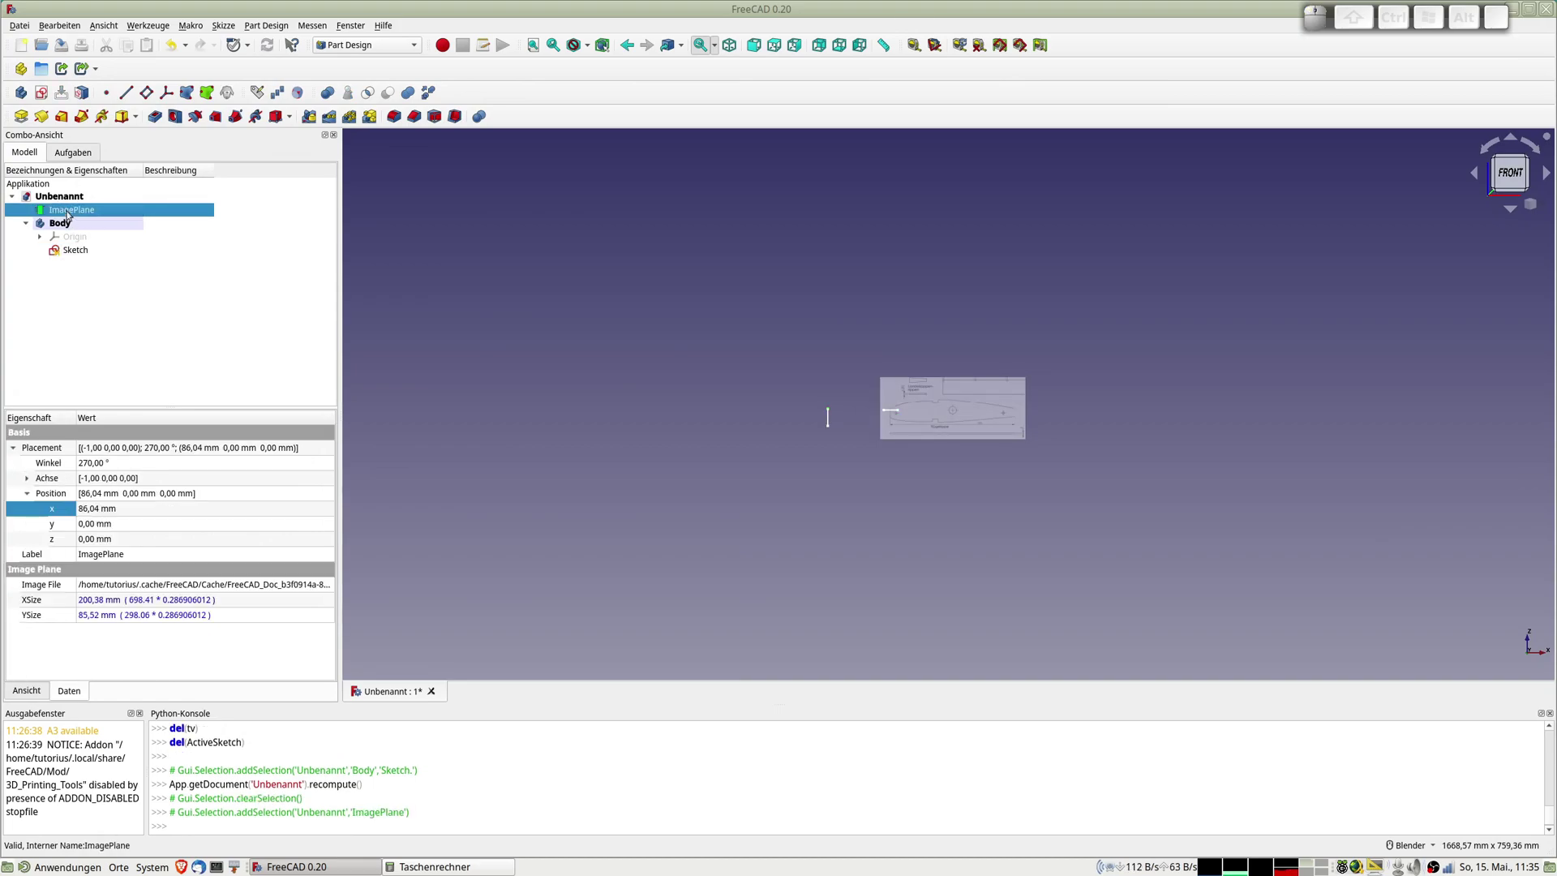
click(101, 616)
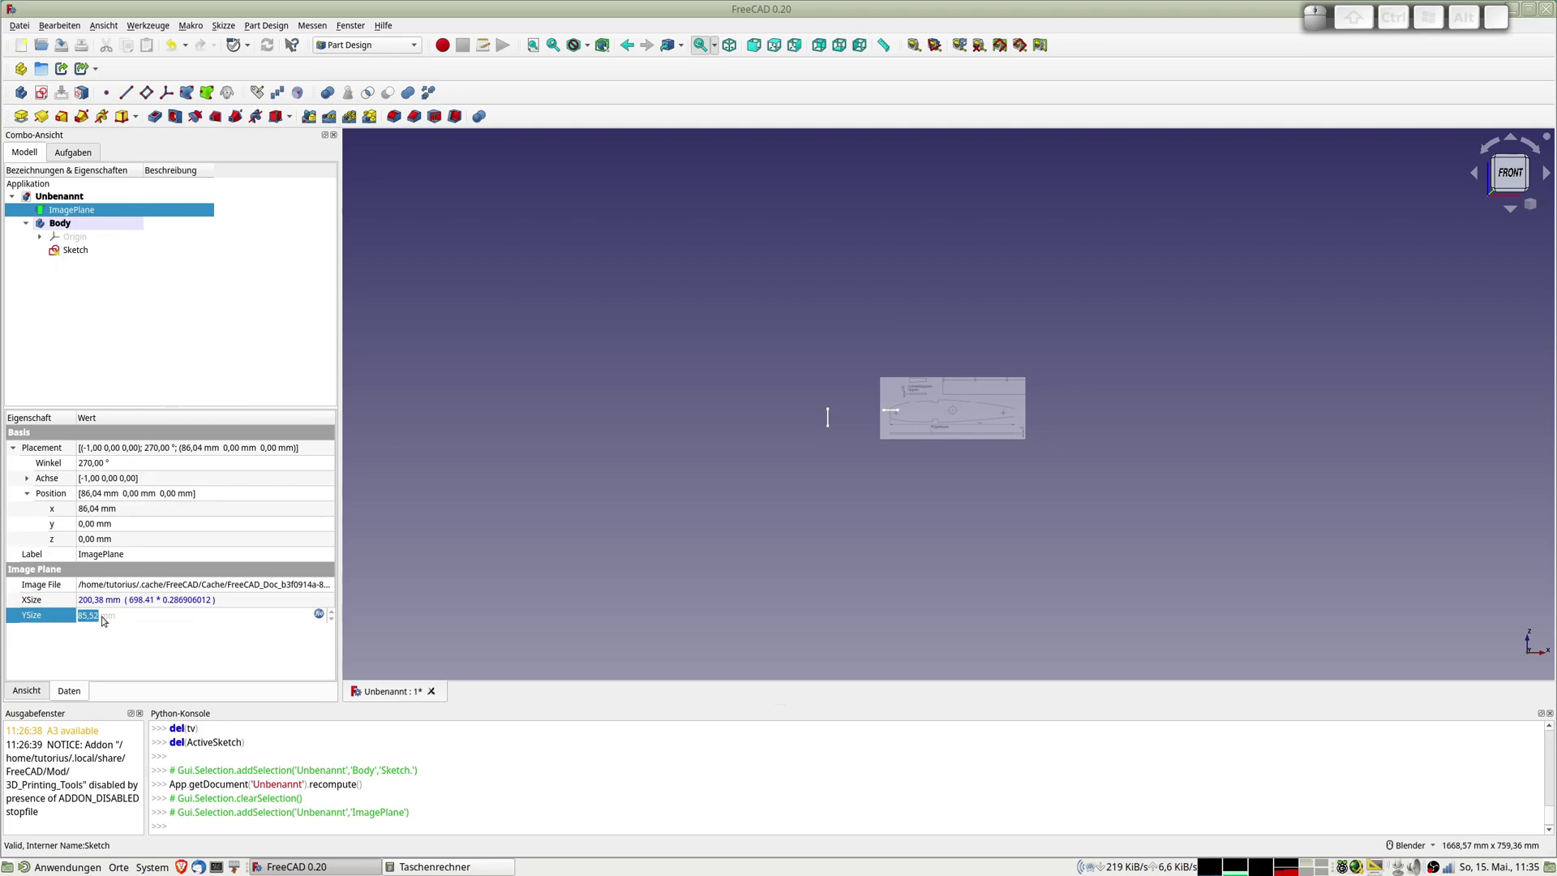
key(shift+Tab)
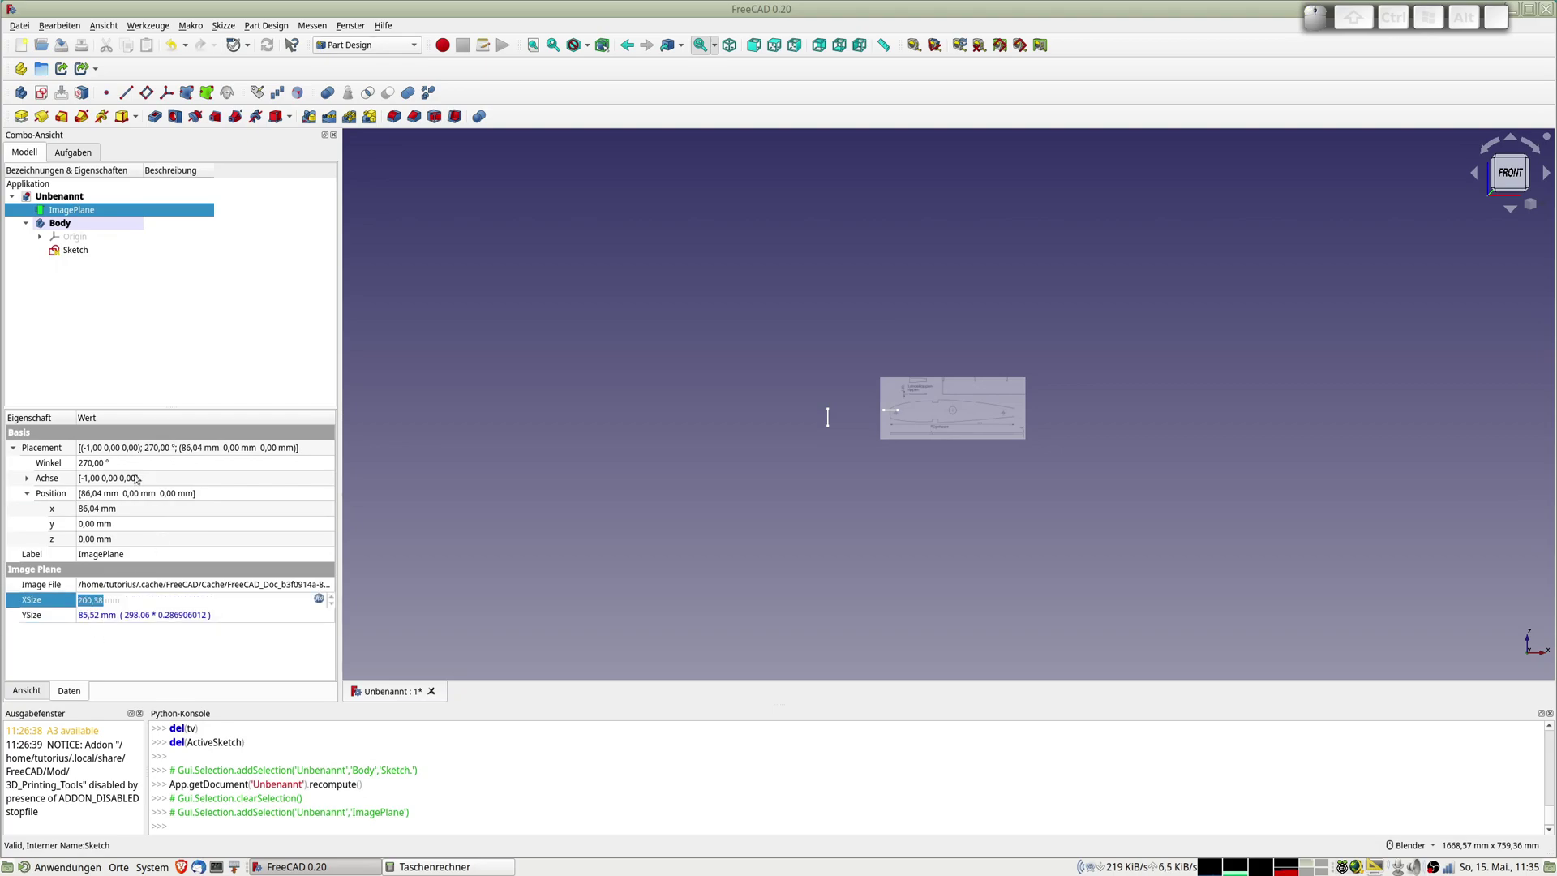
click(105, 540)
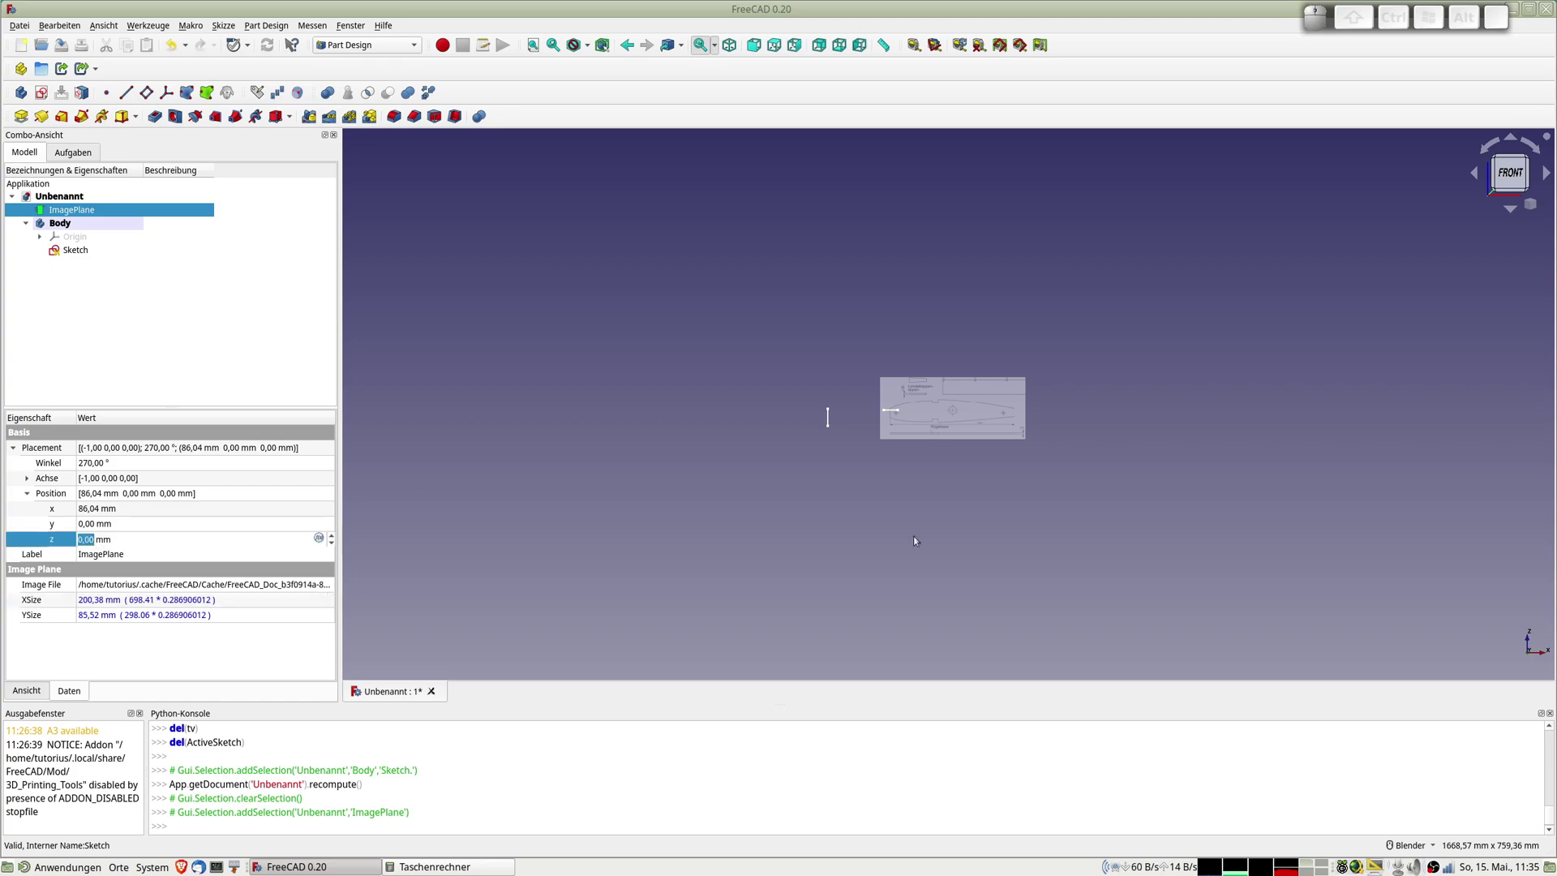
text(3)
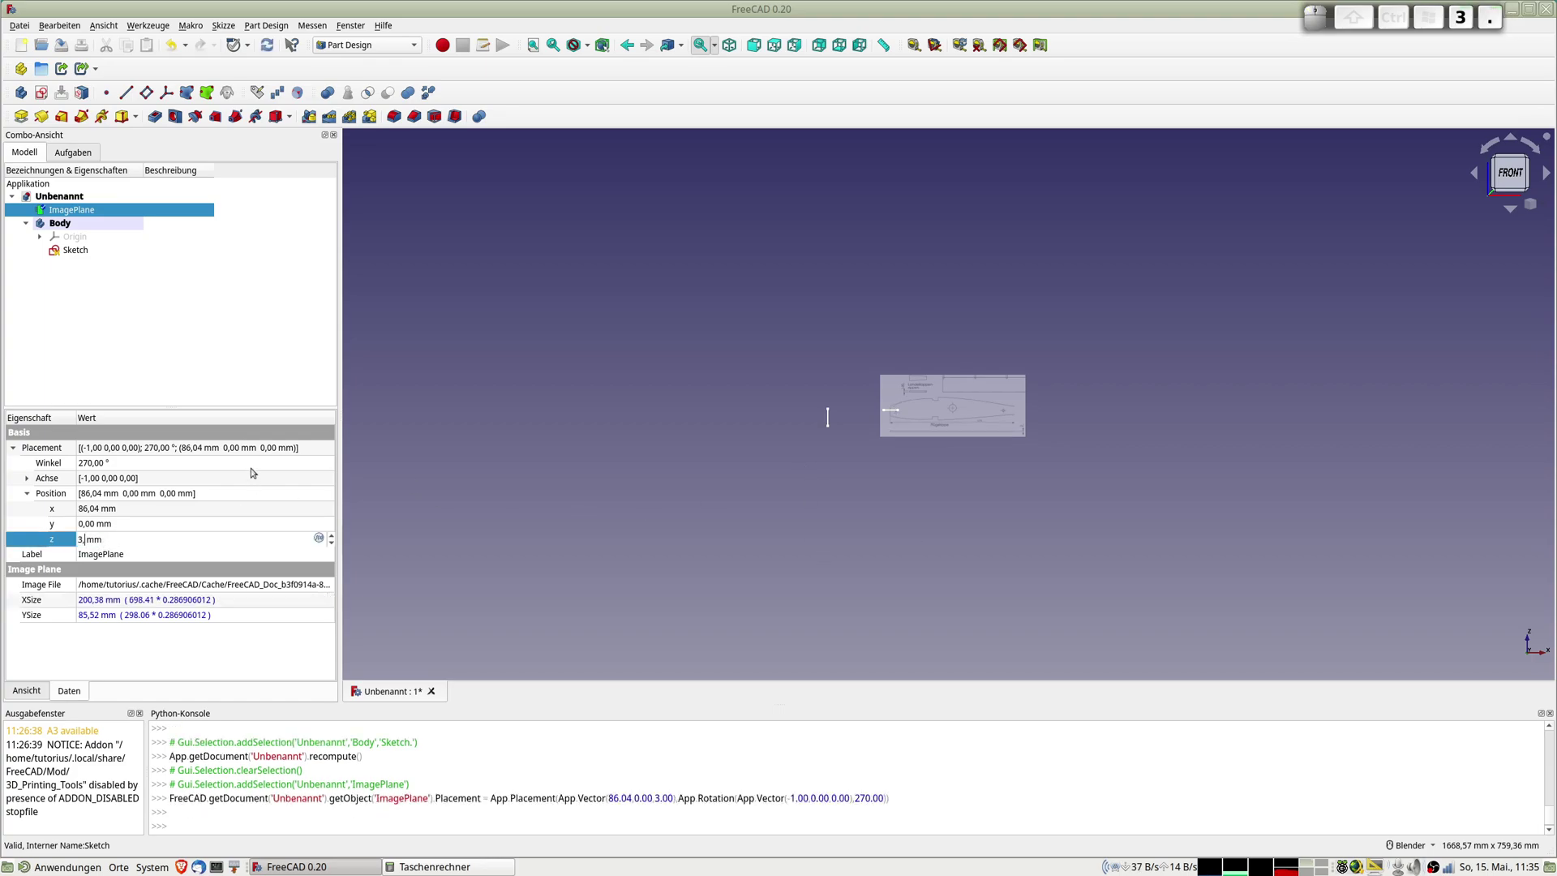
text(,01)
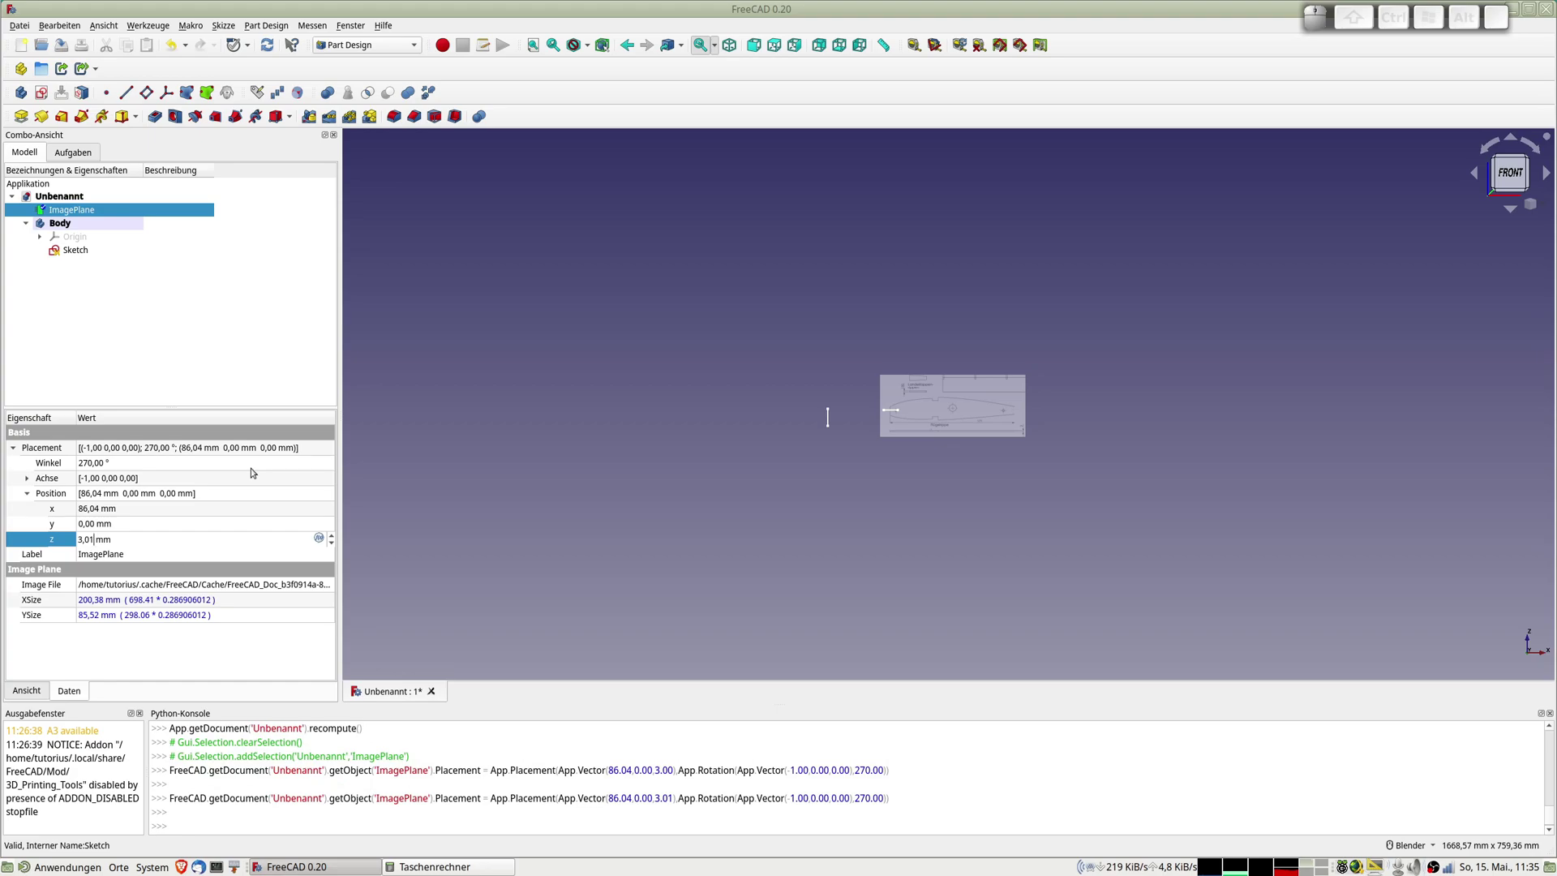
key(BackSpace)
text(2)
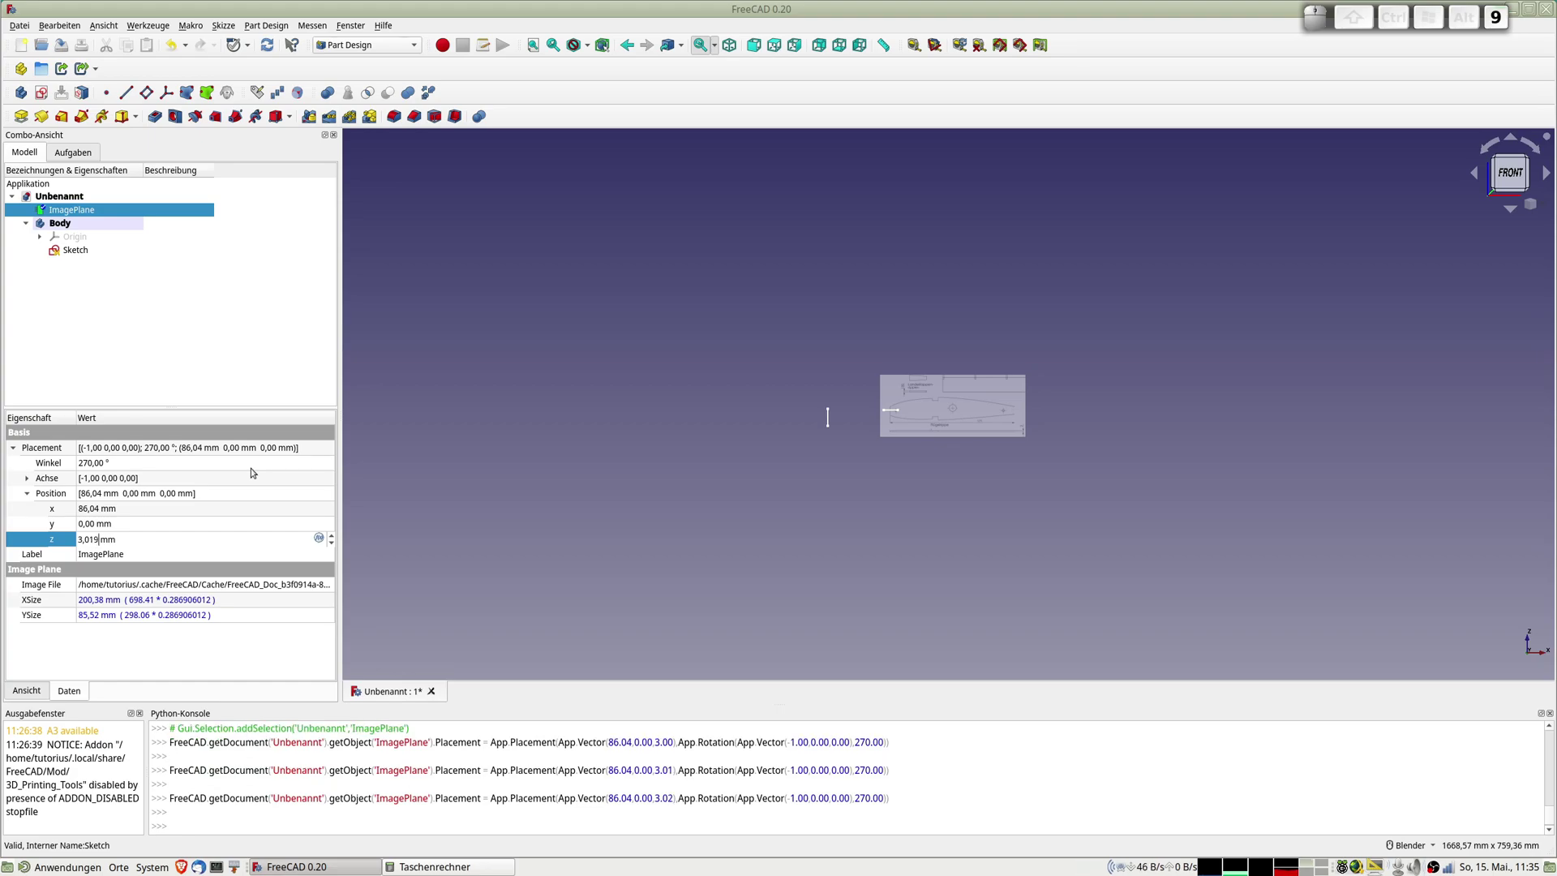
key(Return)
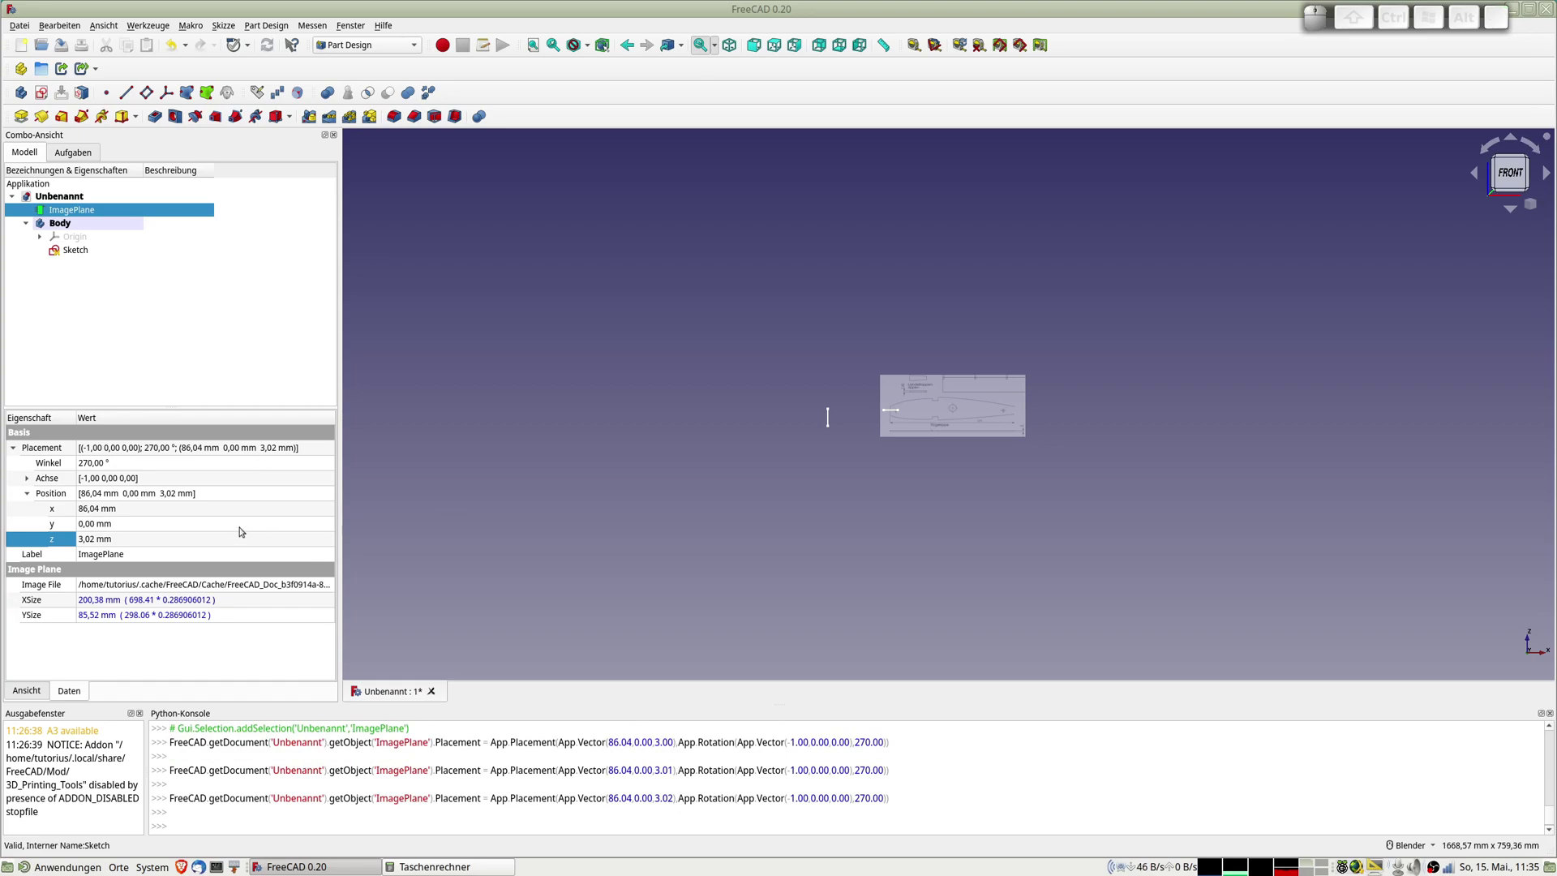
double_click(81, 253)
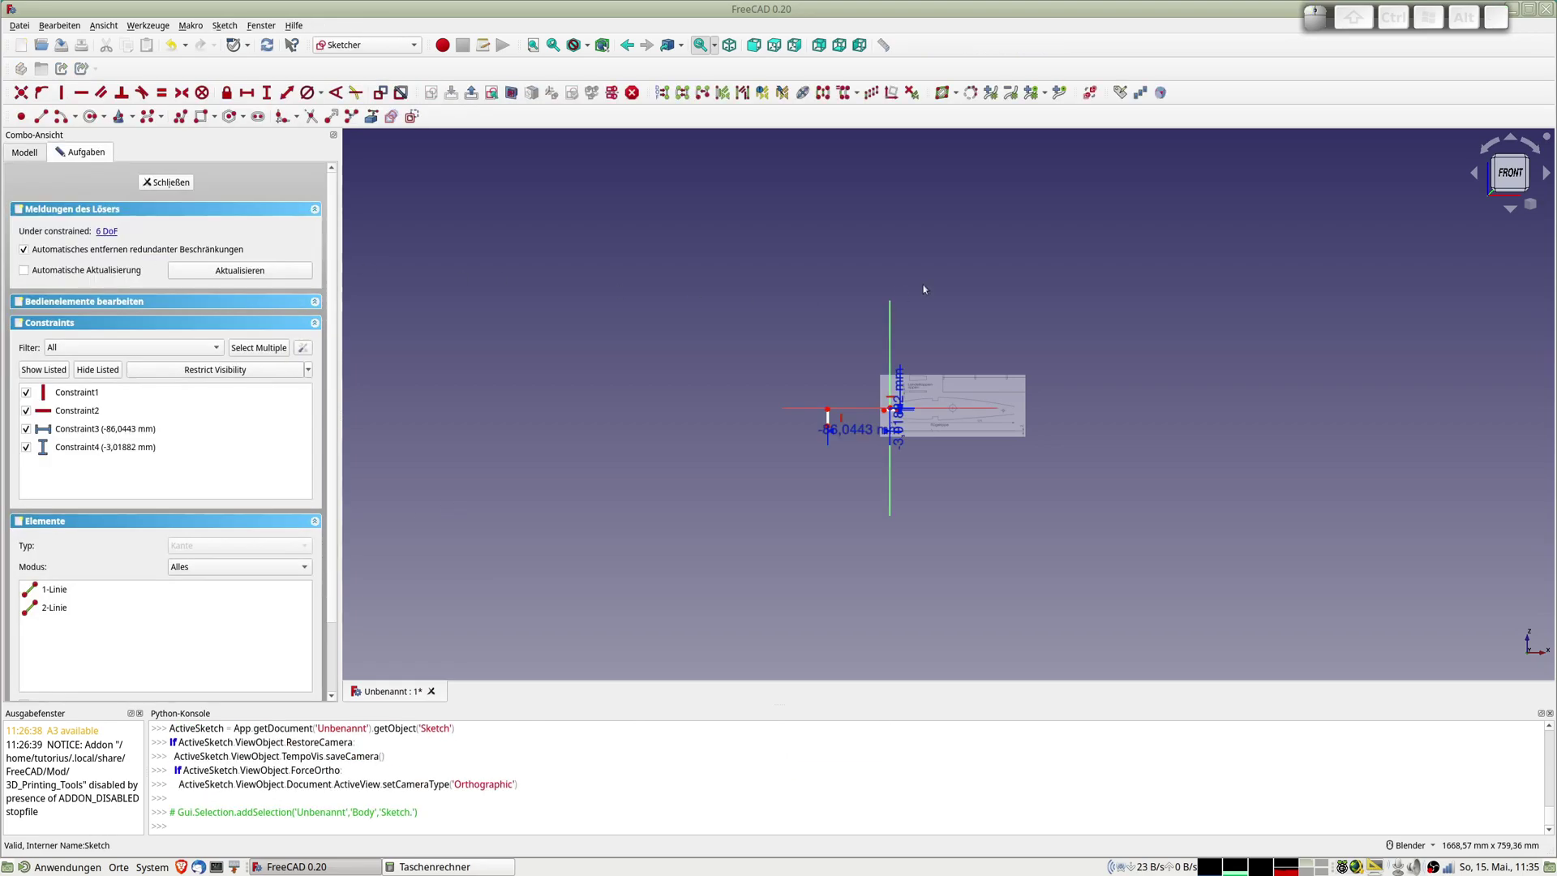
Zoom in on the hole marker to verify alignment, then close the sketch
scroll(925, 451, up, 5)
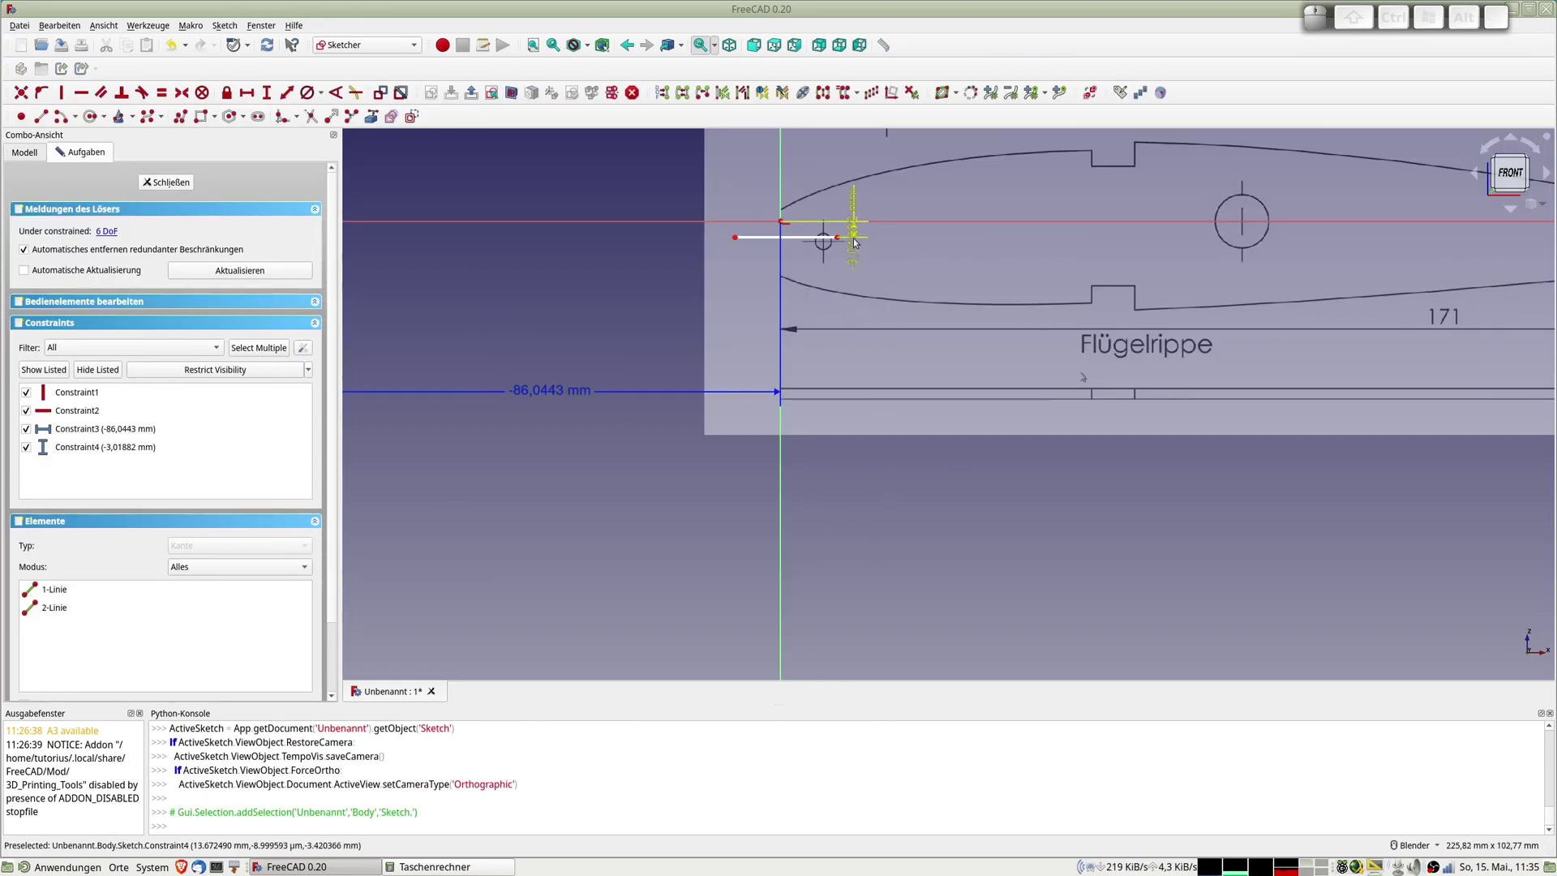
scroll(857, 223, up, 5)
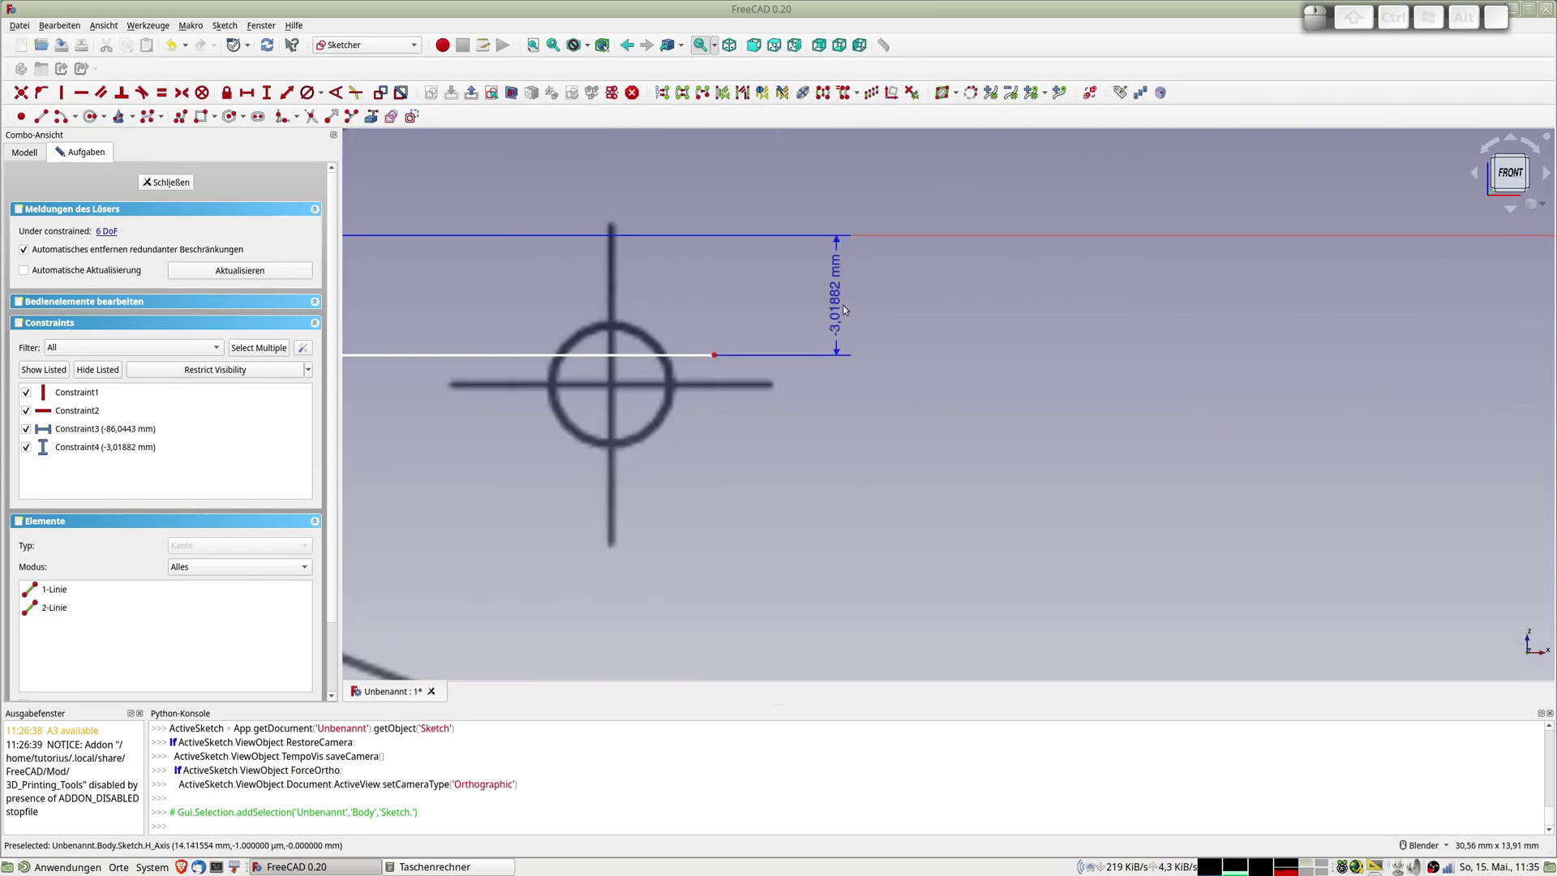
scroll(843, 308, down, 2)
scroll(843, 308, down, 3)
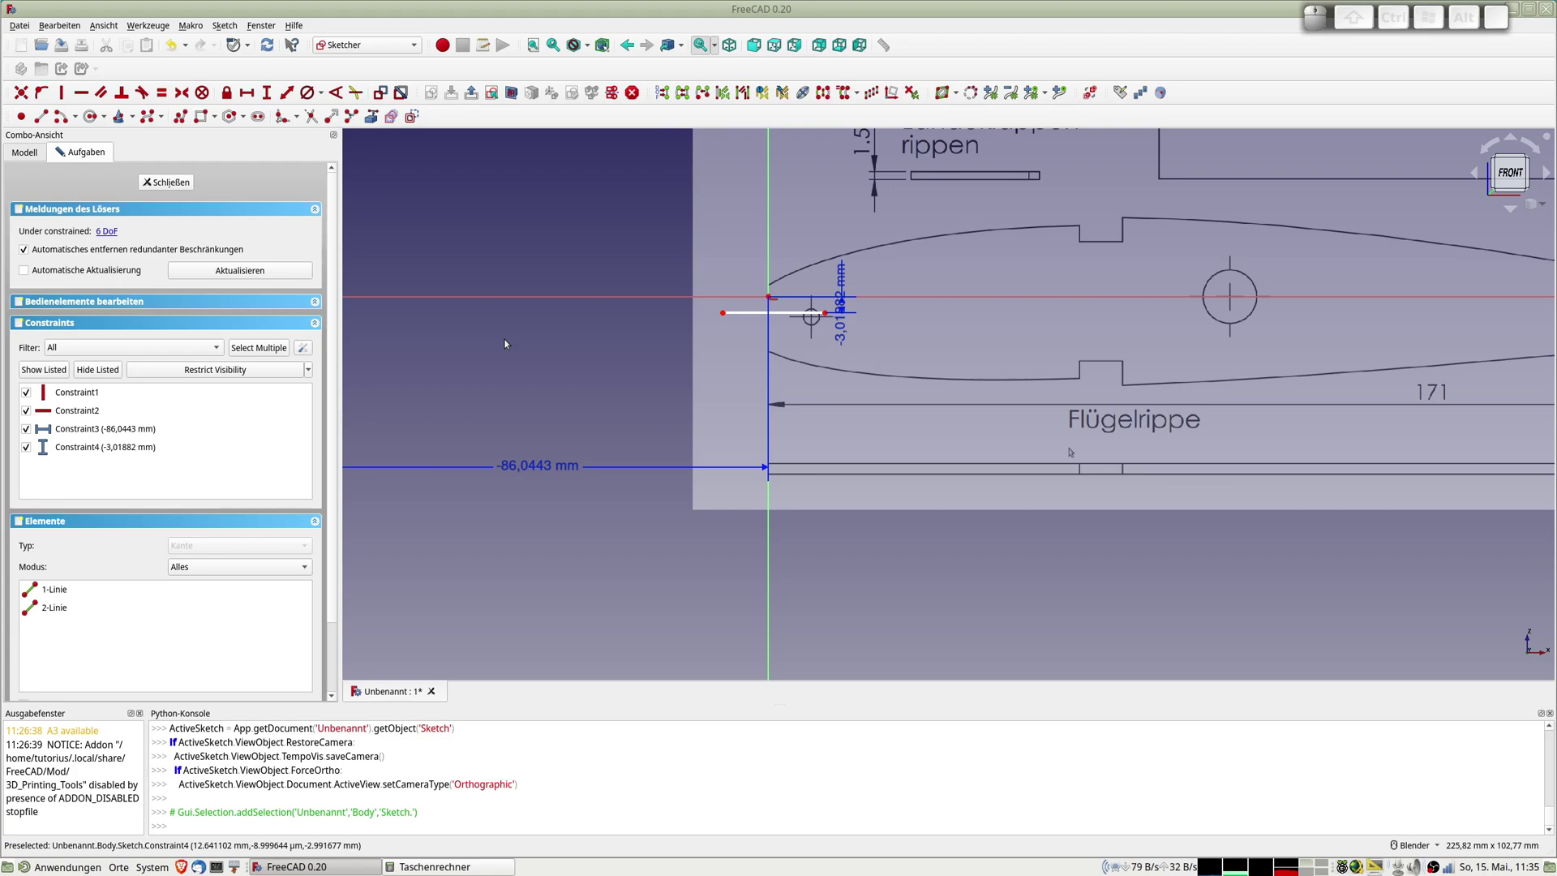
scroll(1252, 294, up, 4)
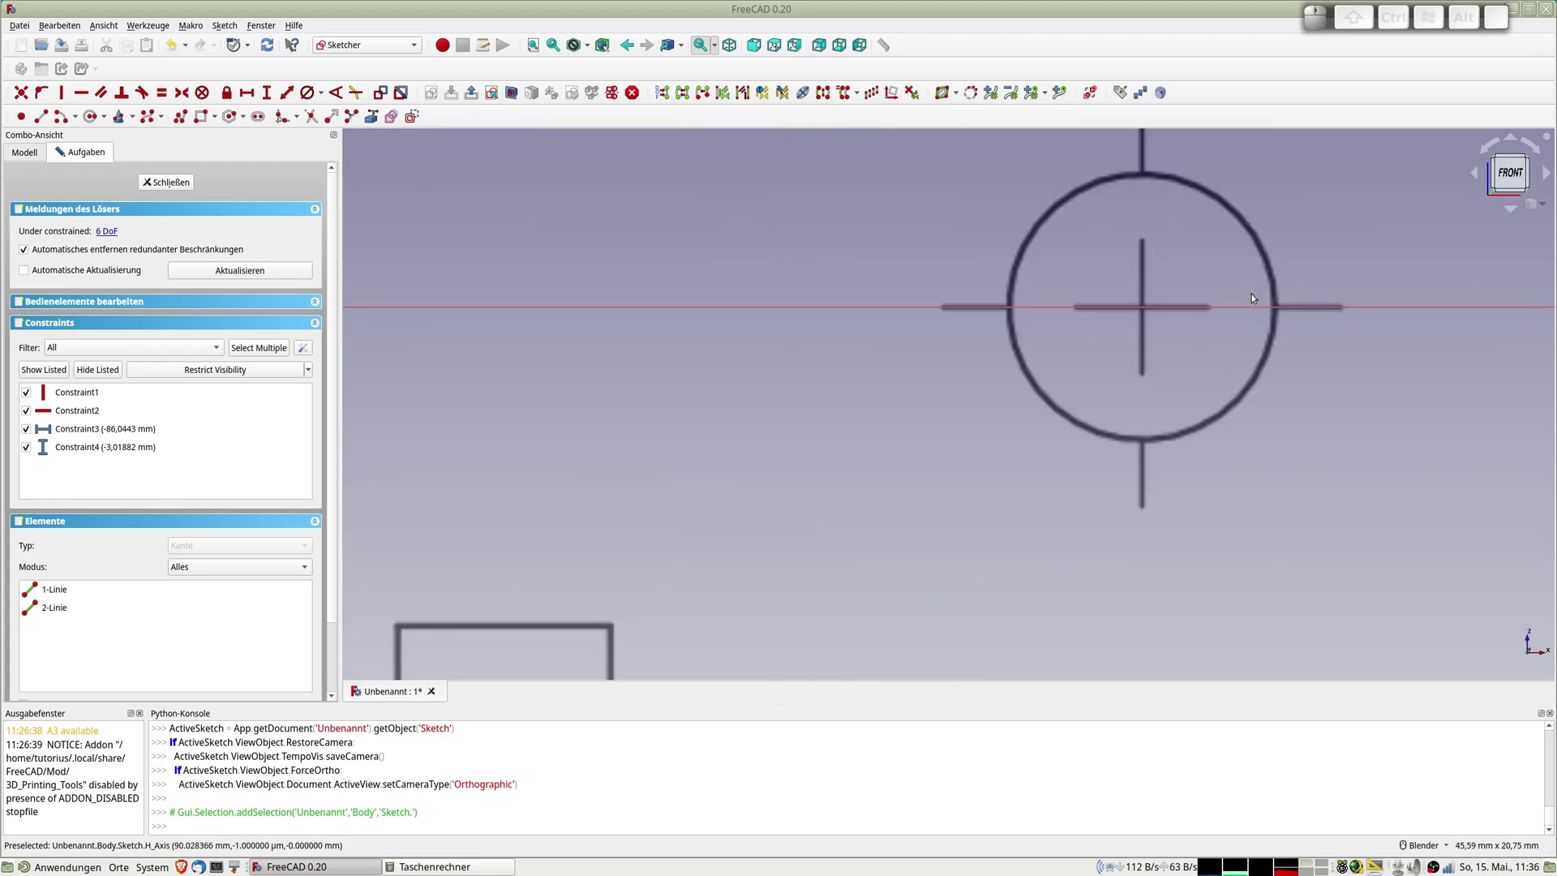
scroll(1252, 293, down, 5)
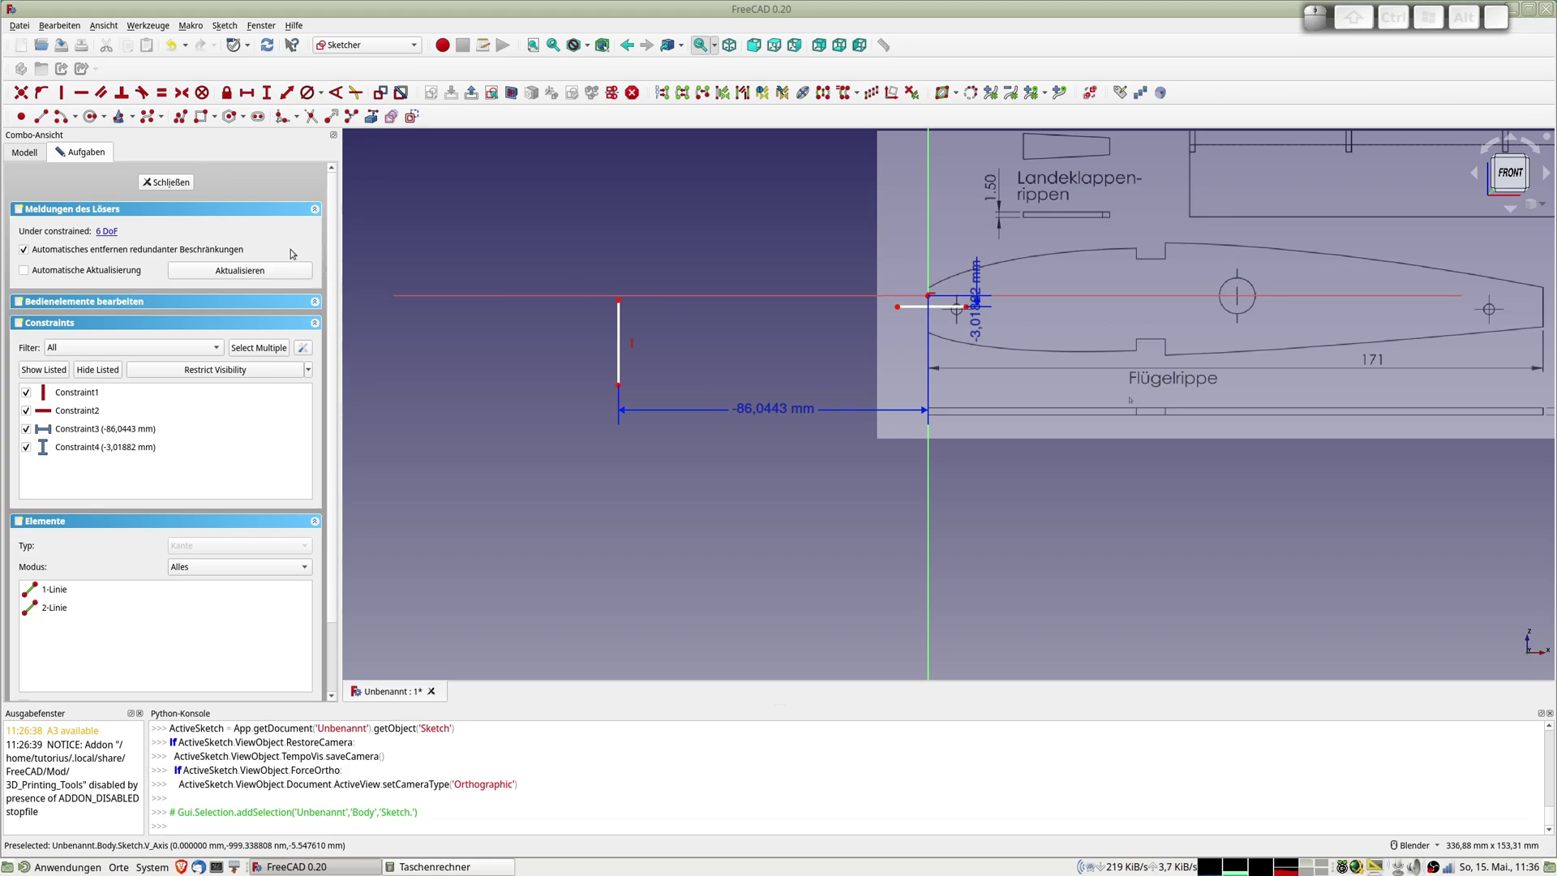
click(169, 182)
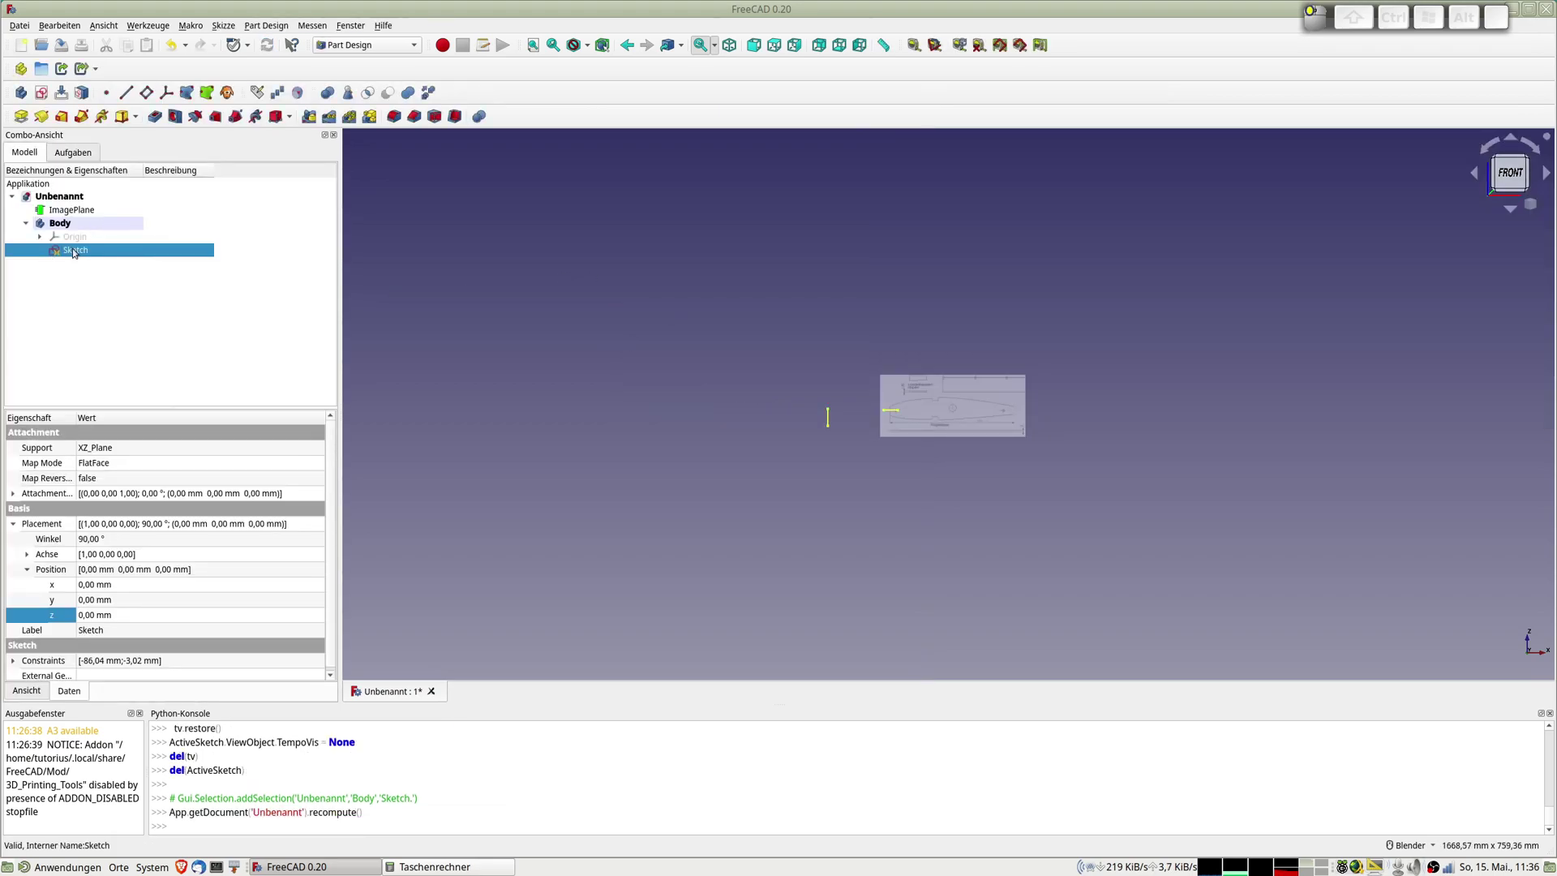
Delete the old sketch and zoom onto the rib drawing
key(Delete)
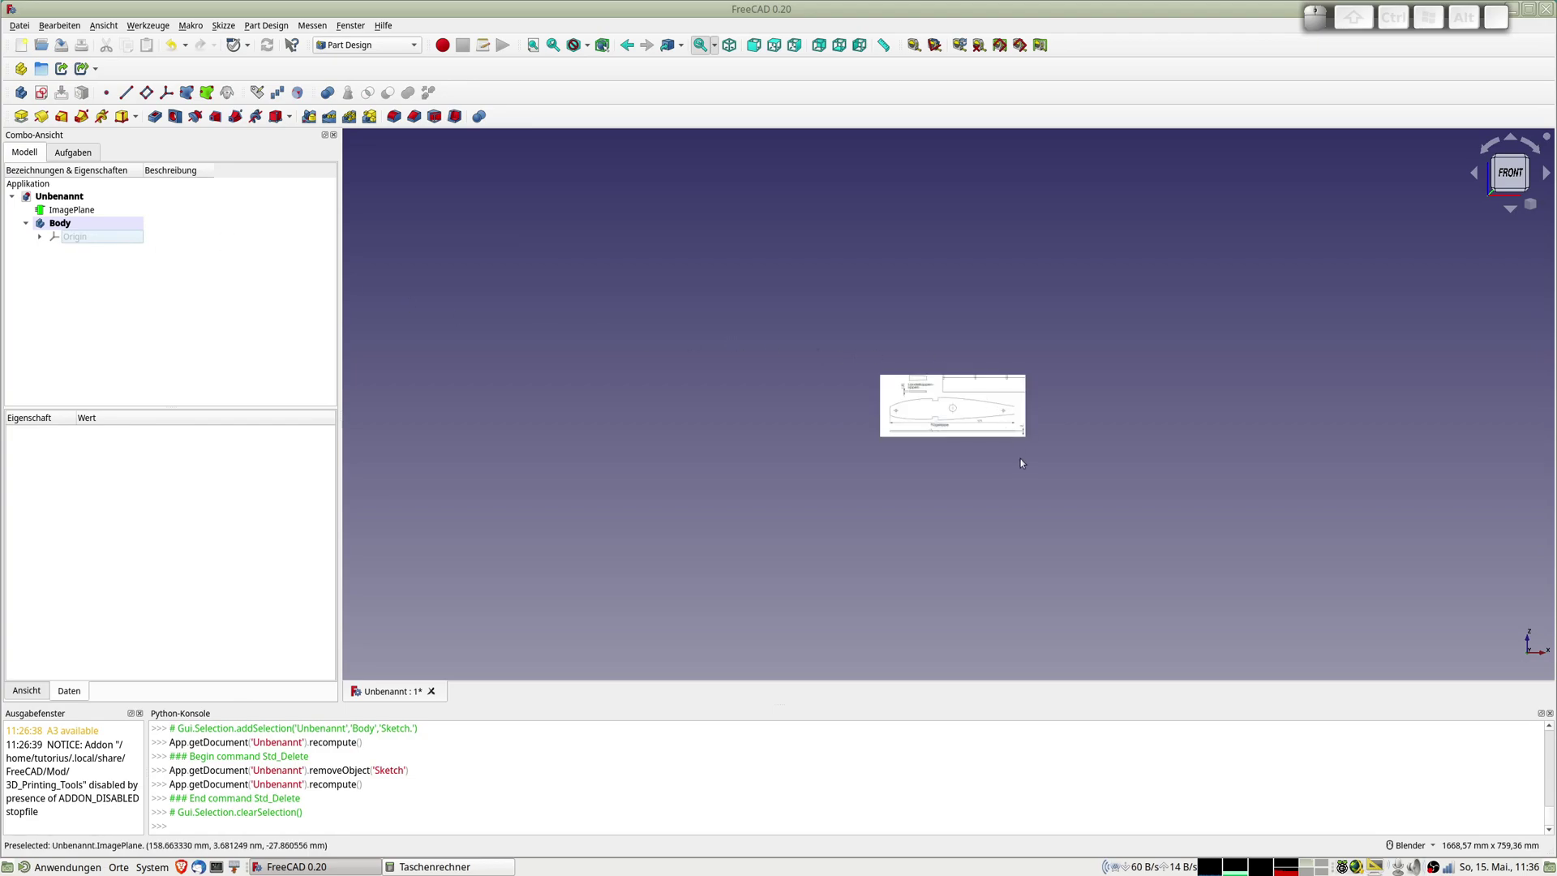
scroll(1003, 455, up, 5)
shift+middle_drag(833, 322, 827, 381)
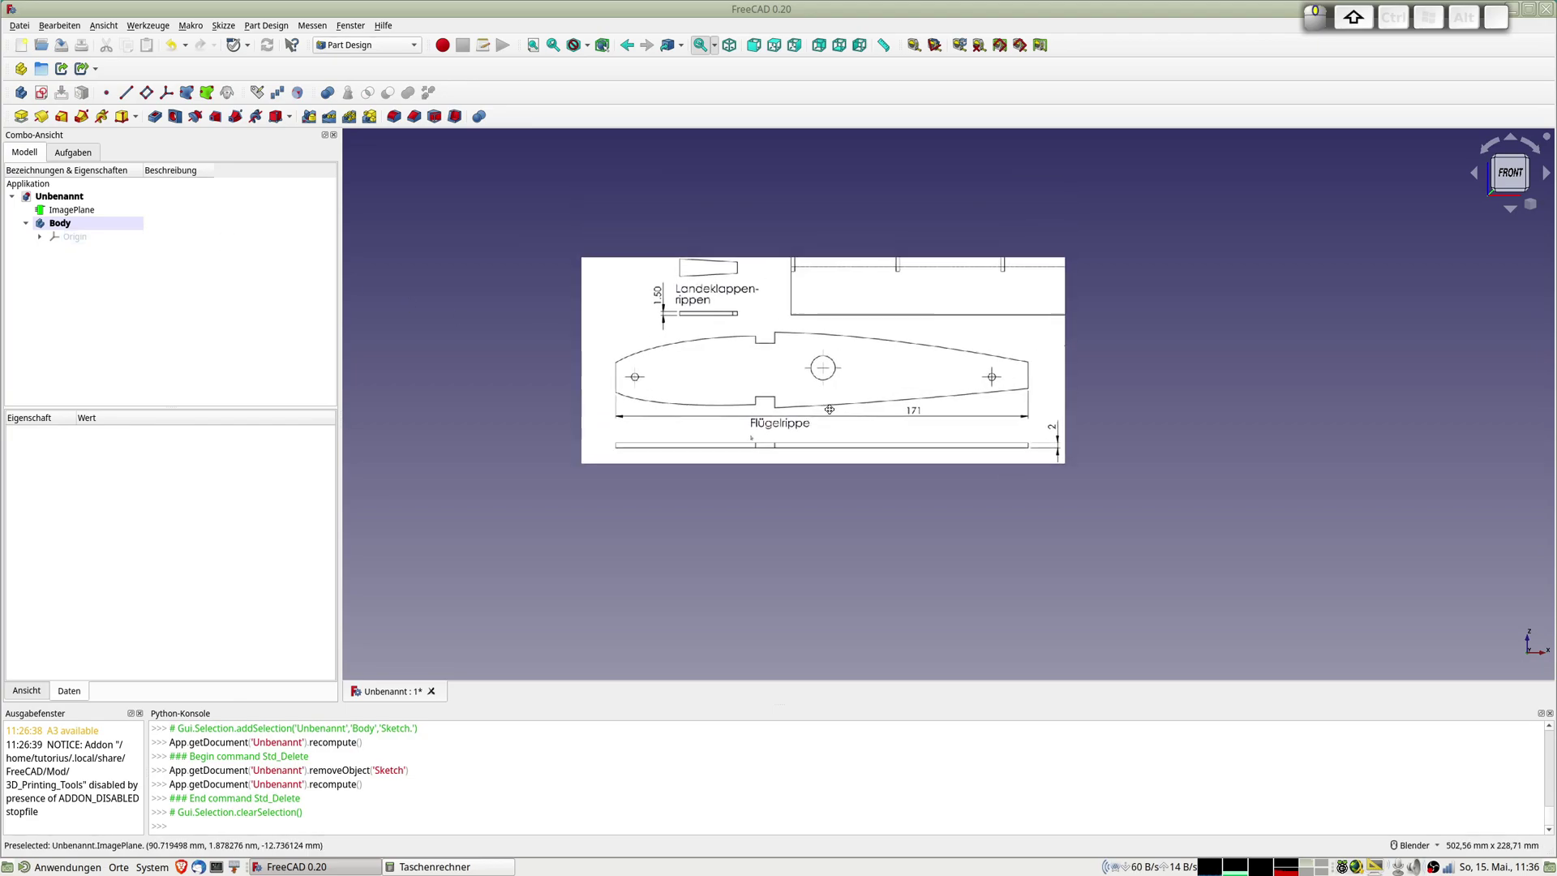
scroll(808, 408, up, 2)
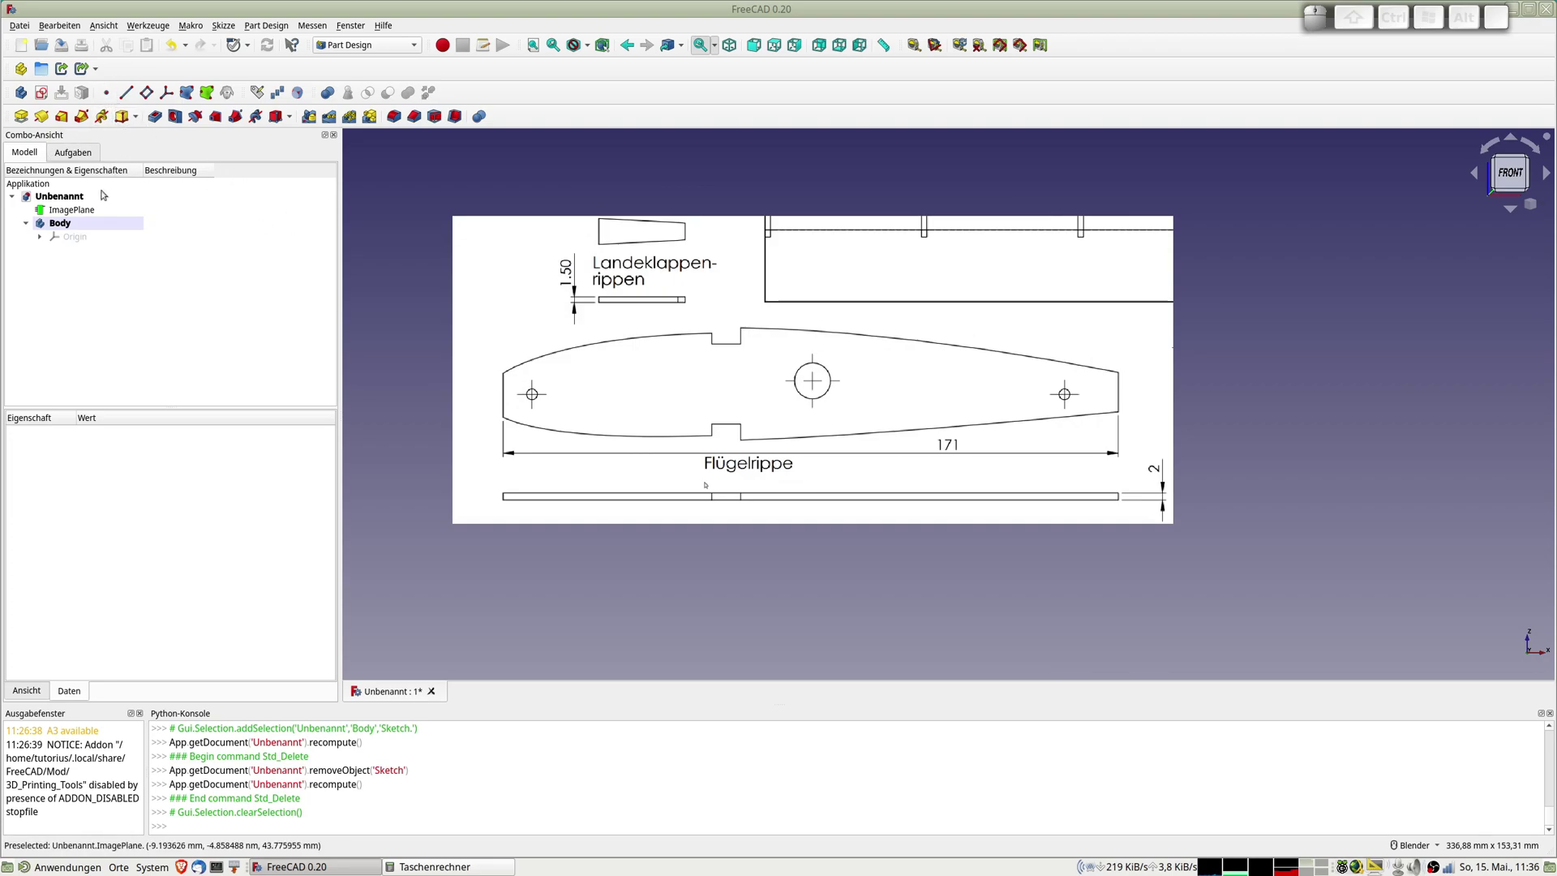
Create a new Part Design sketch on the XZ_Plane
click(42, 93)
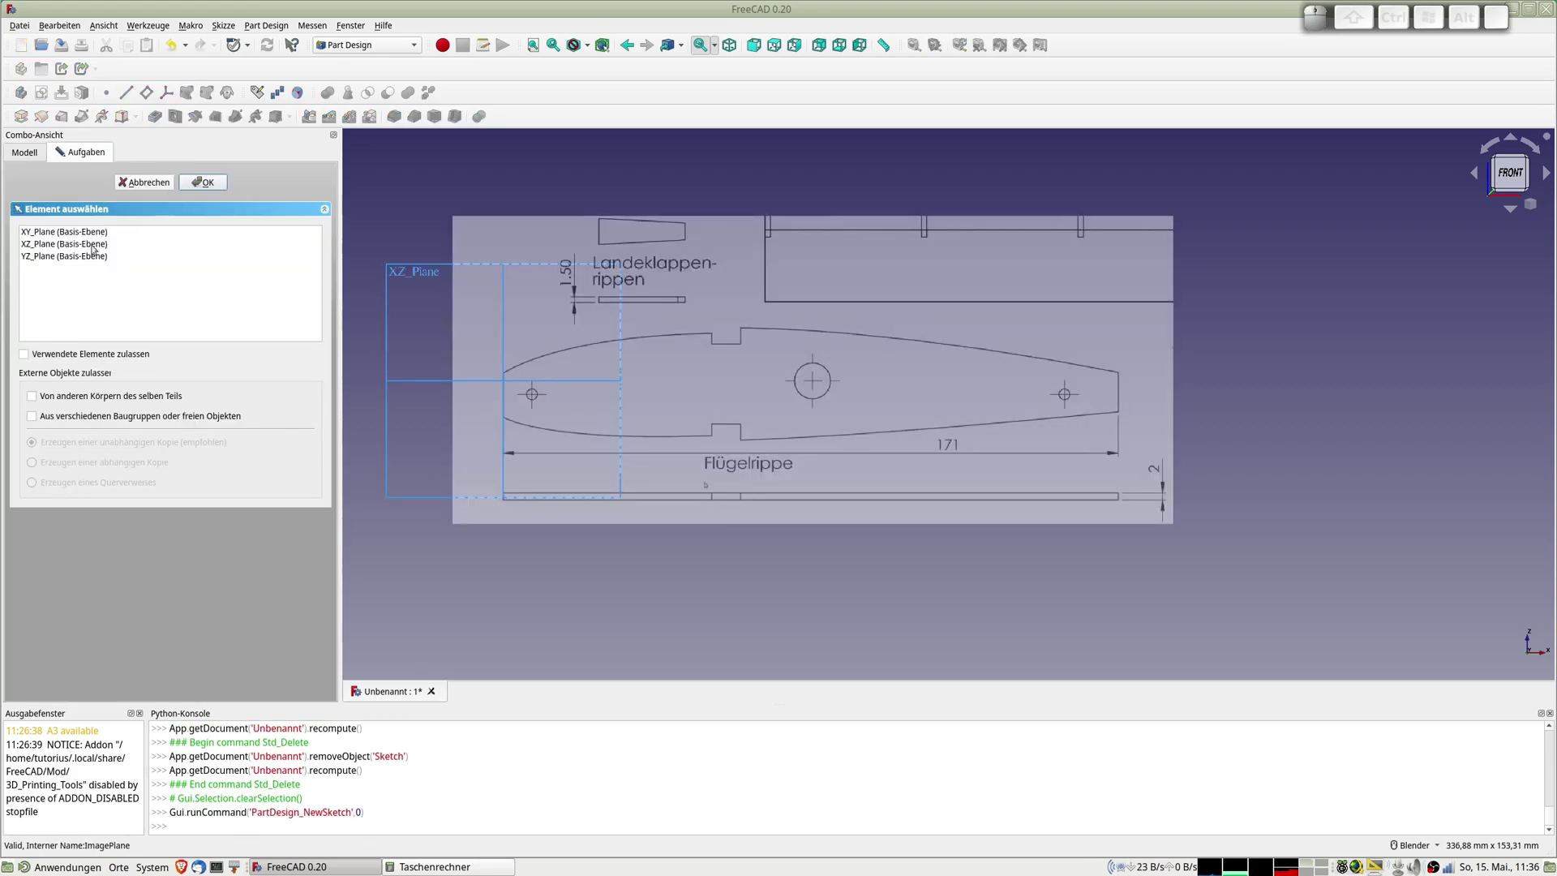
click(45, 245)
click(212, 186)
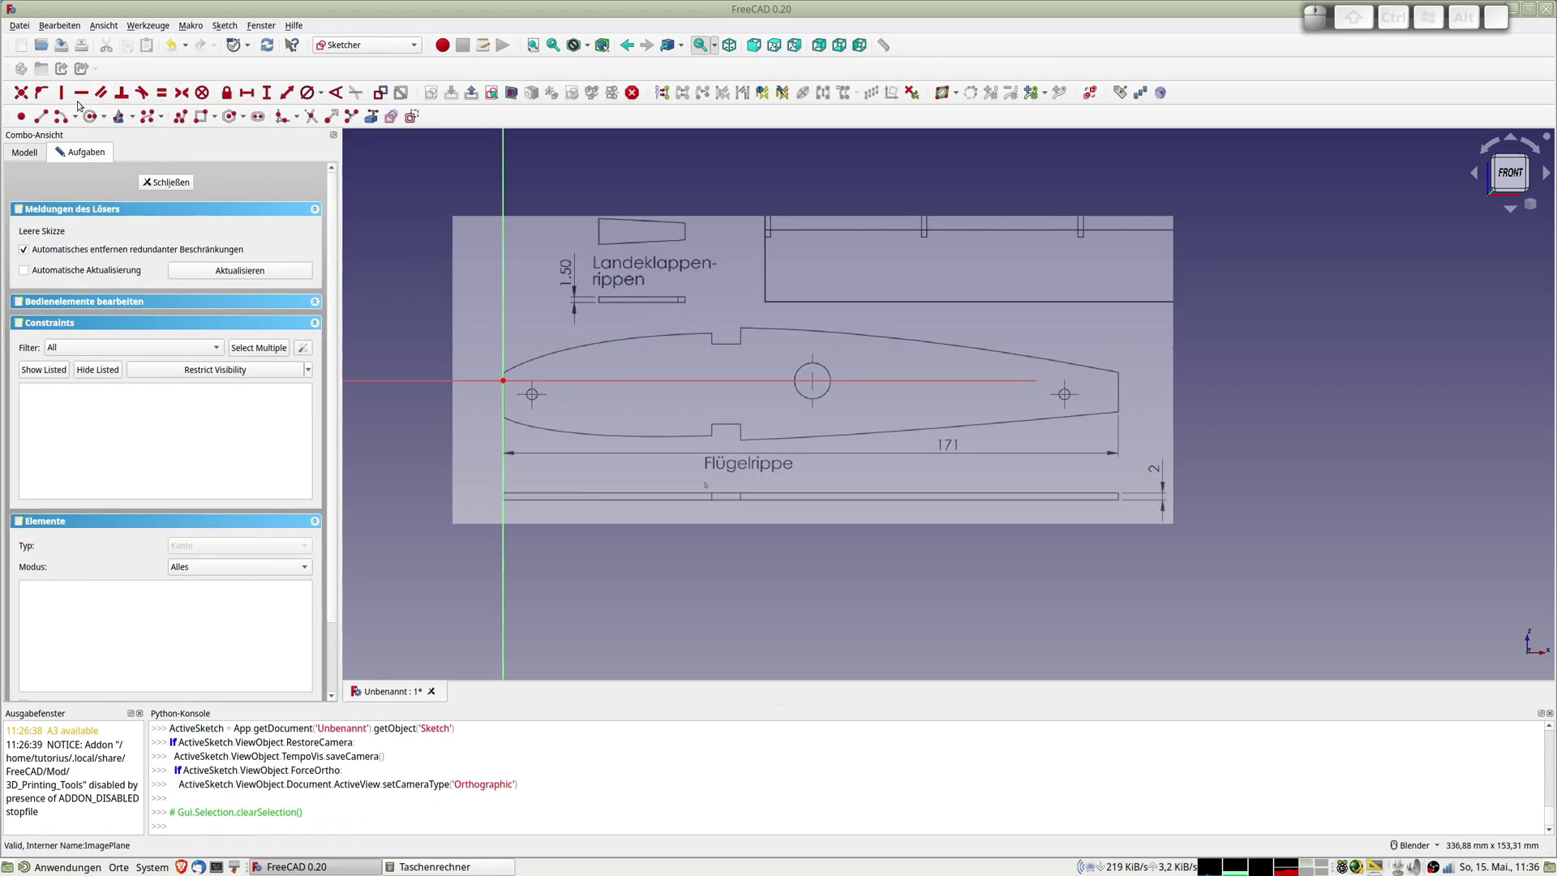
click(41, 116)
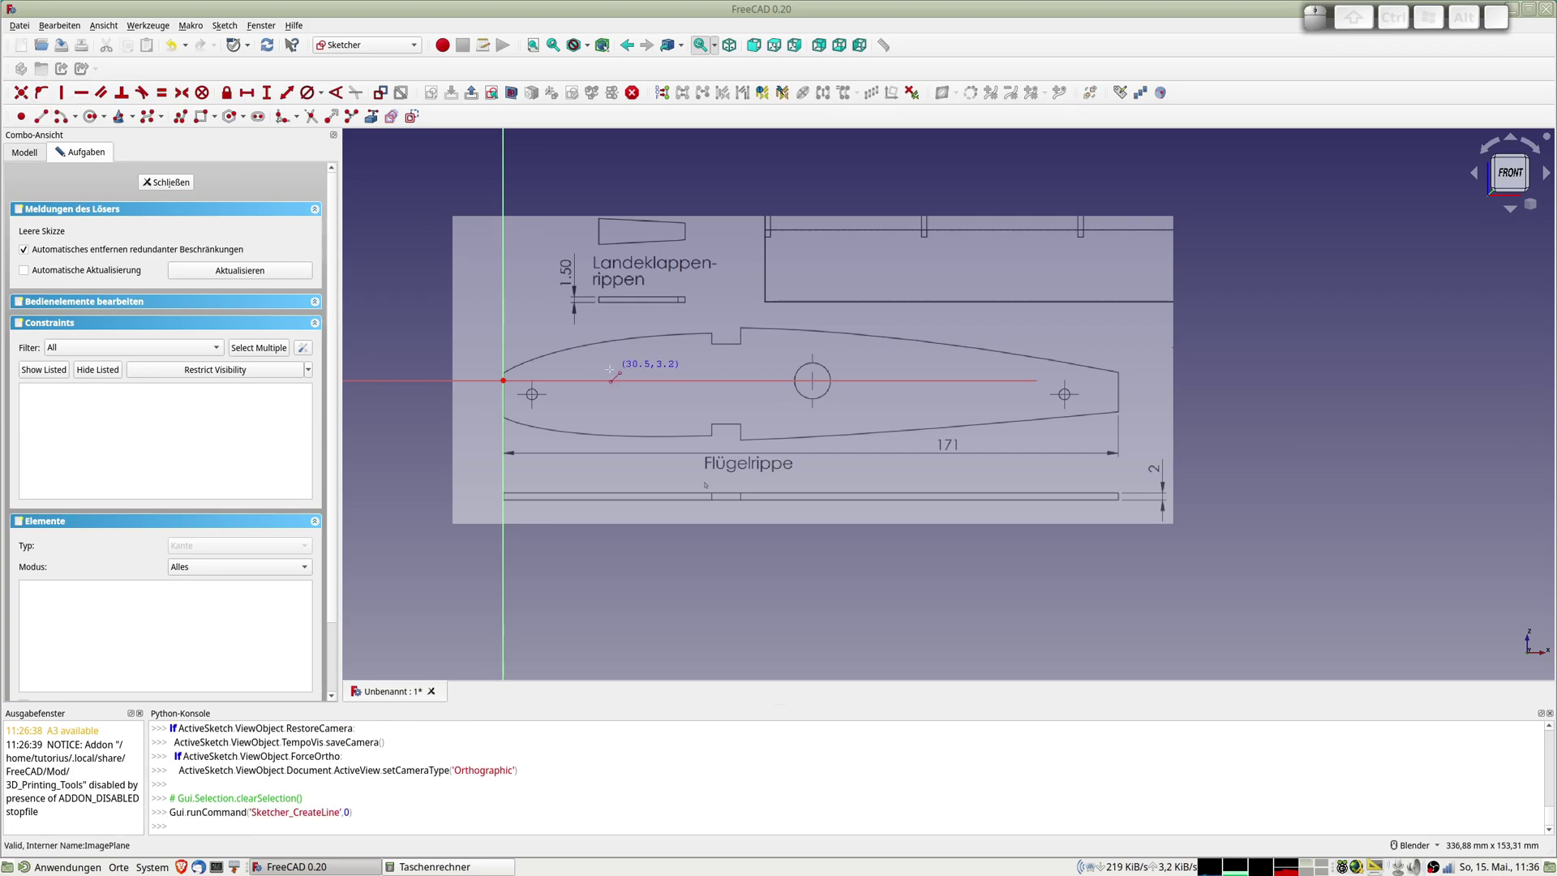
click(504, 401)
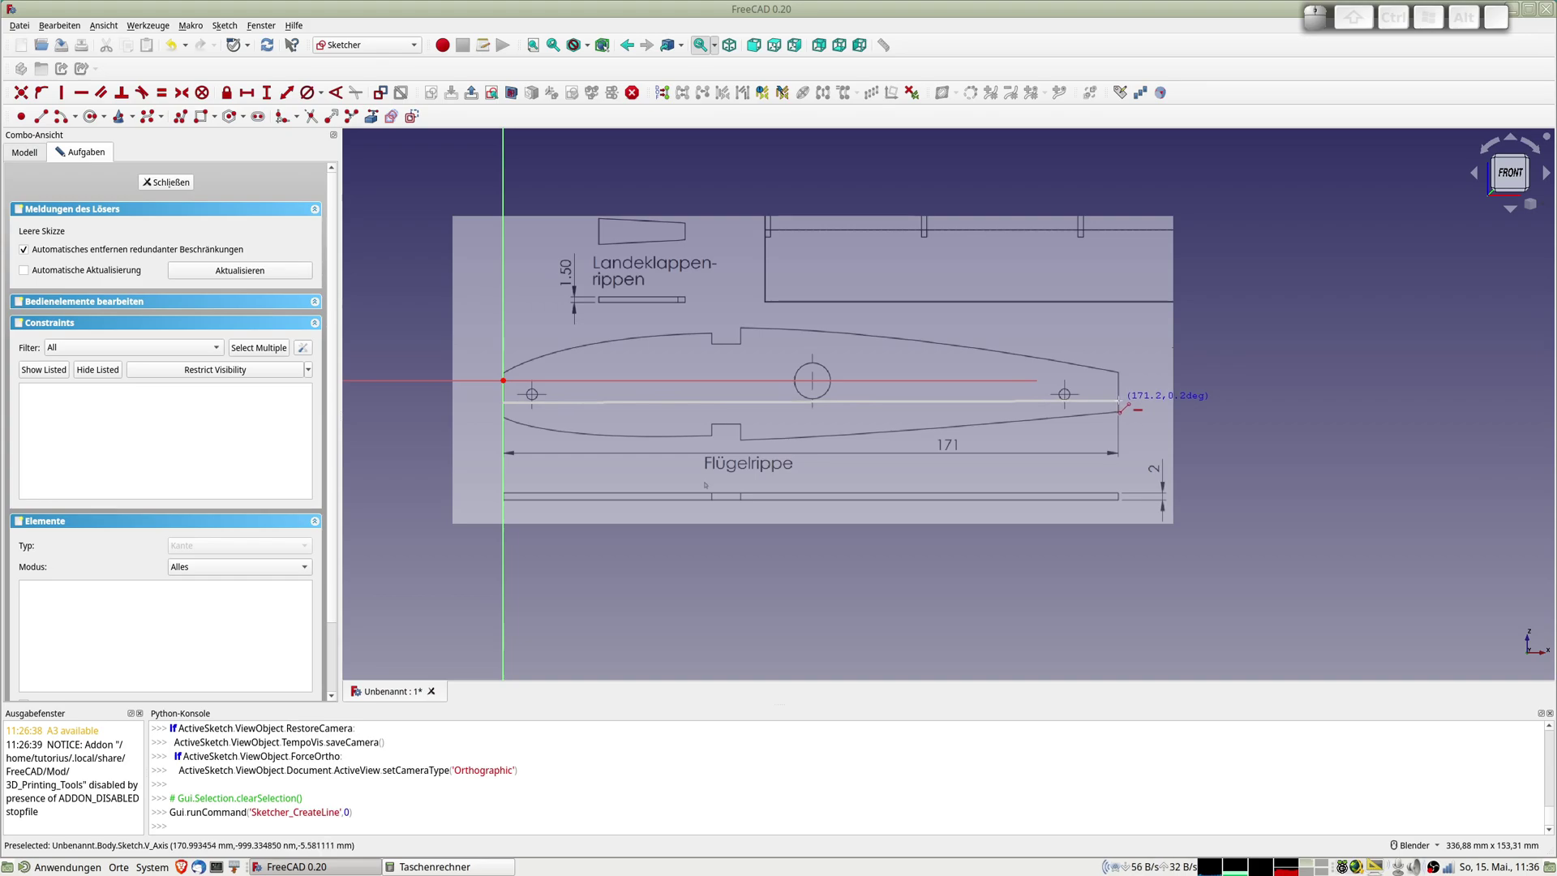
click(1120, 402)
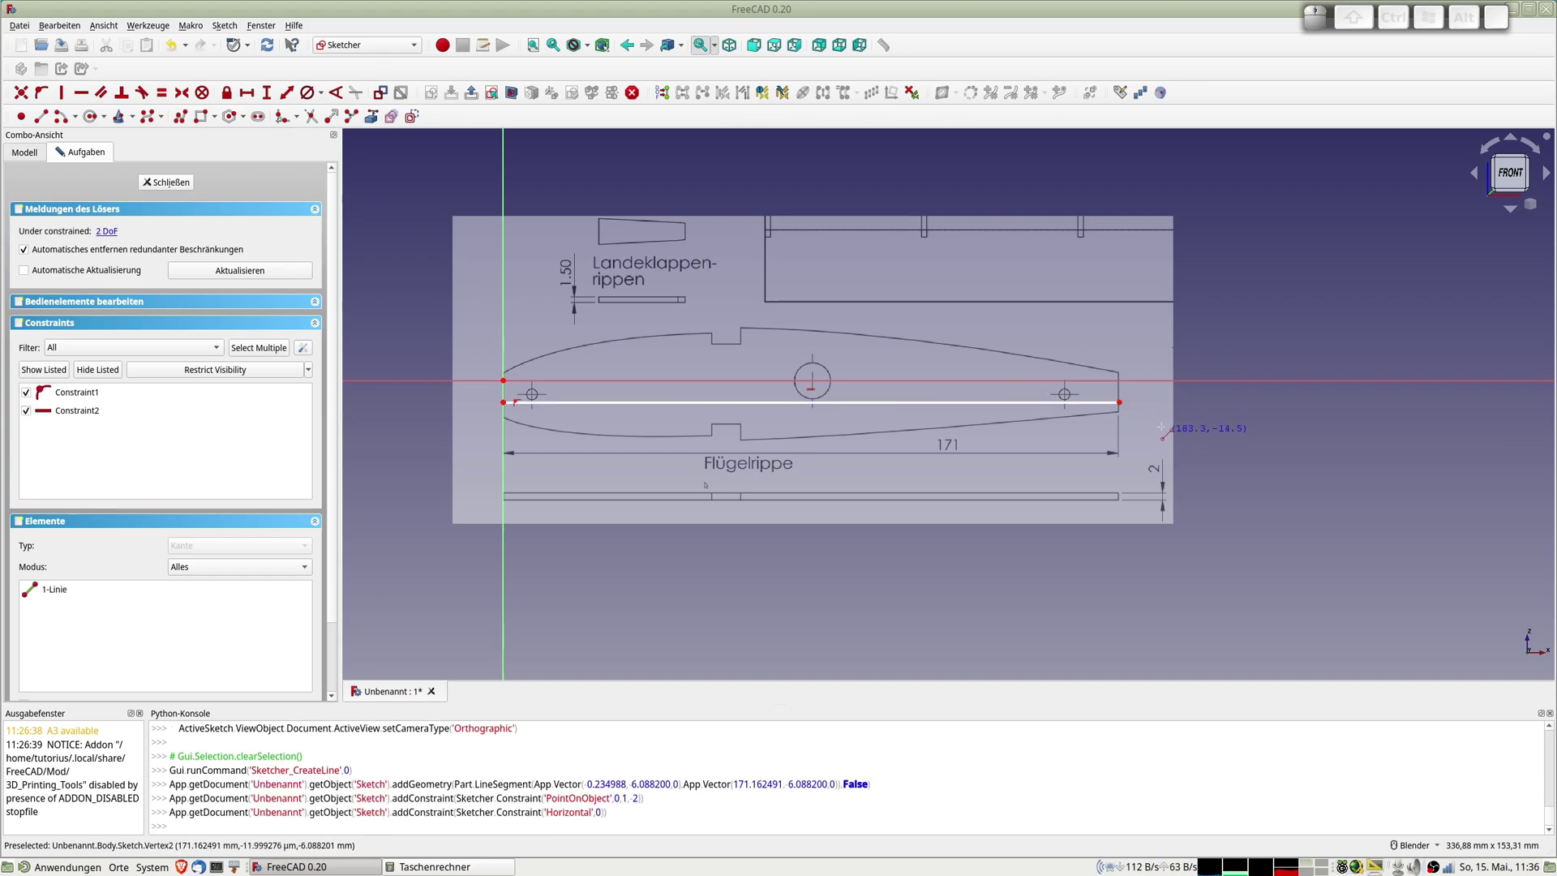
scroll(1162, 428, up, 5)
scroll(891, 395, up, 5)
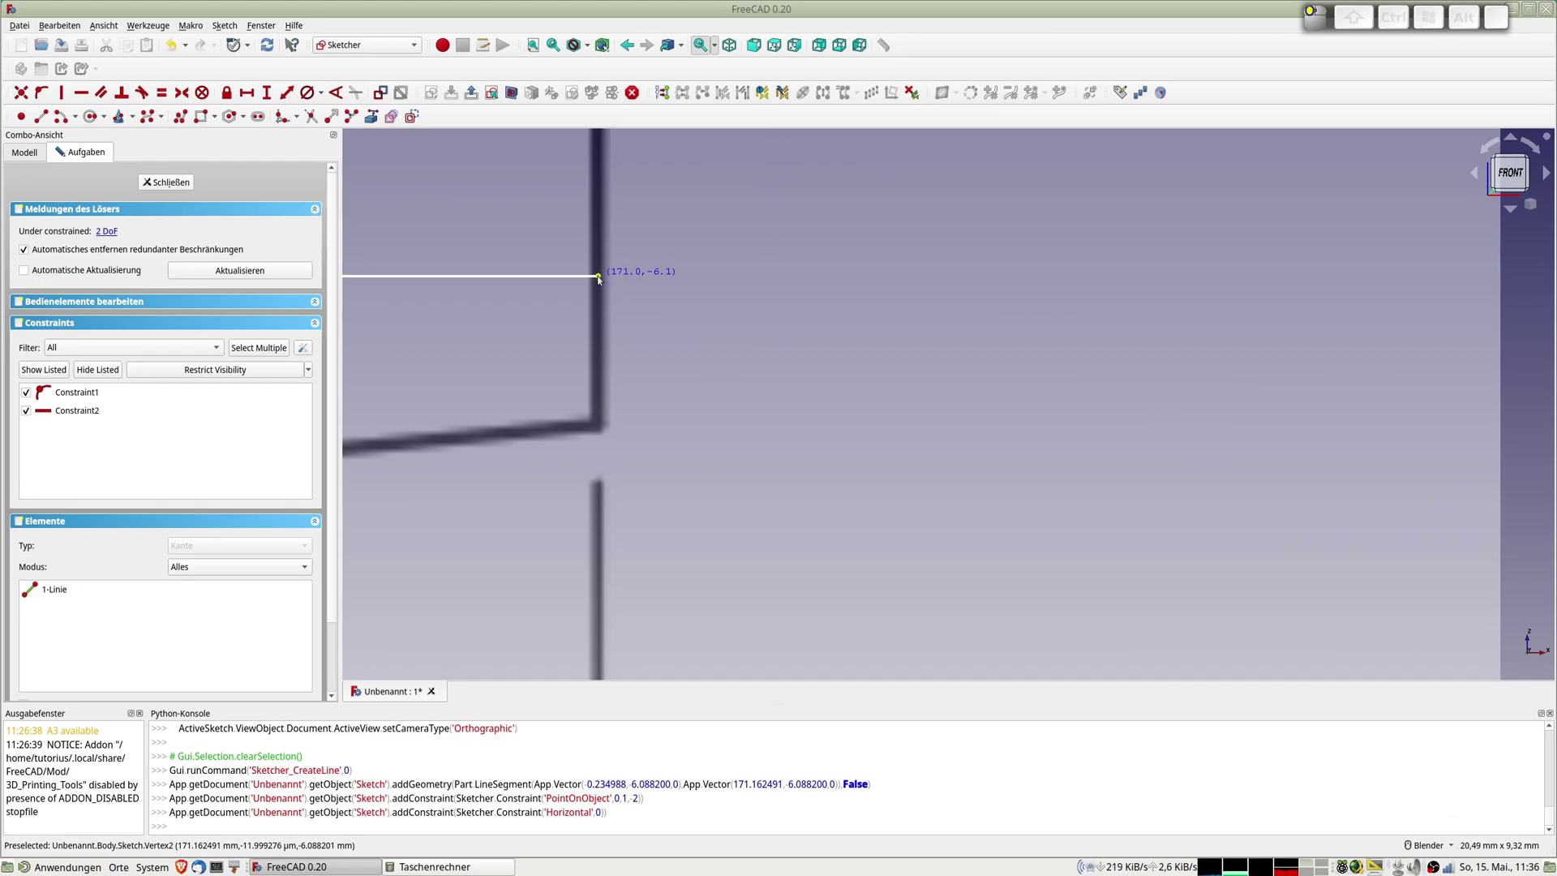
drag(599, 279, 598, 279)
scroll(892, 324, down, 5)
scroll(1136, 318, down, 5)
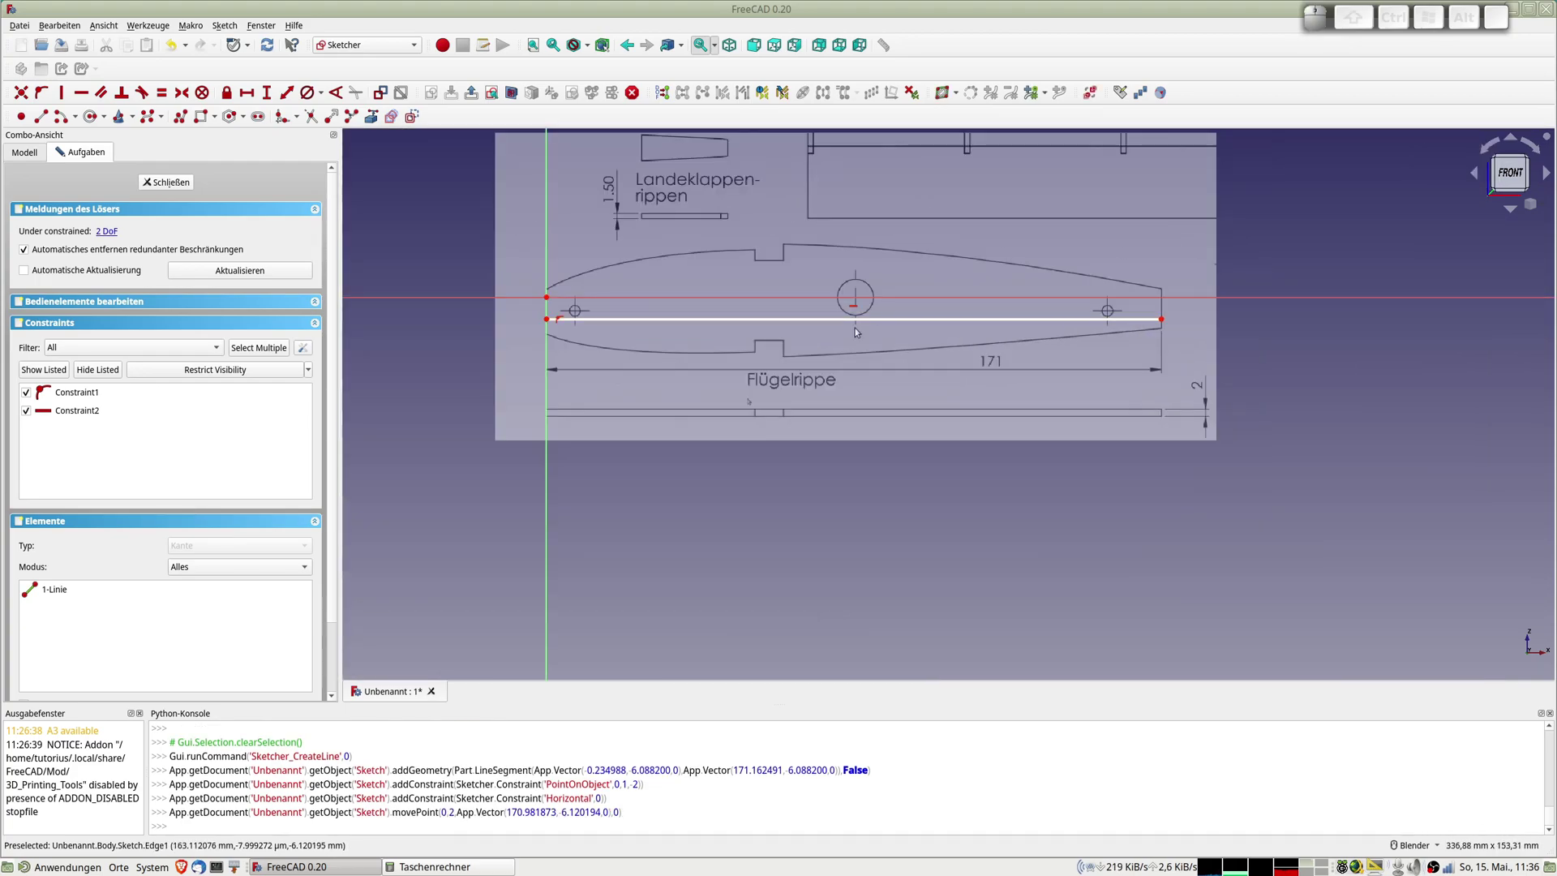
click(815, 319)
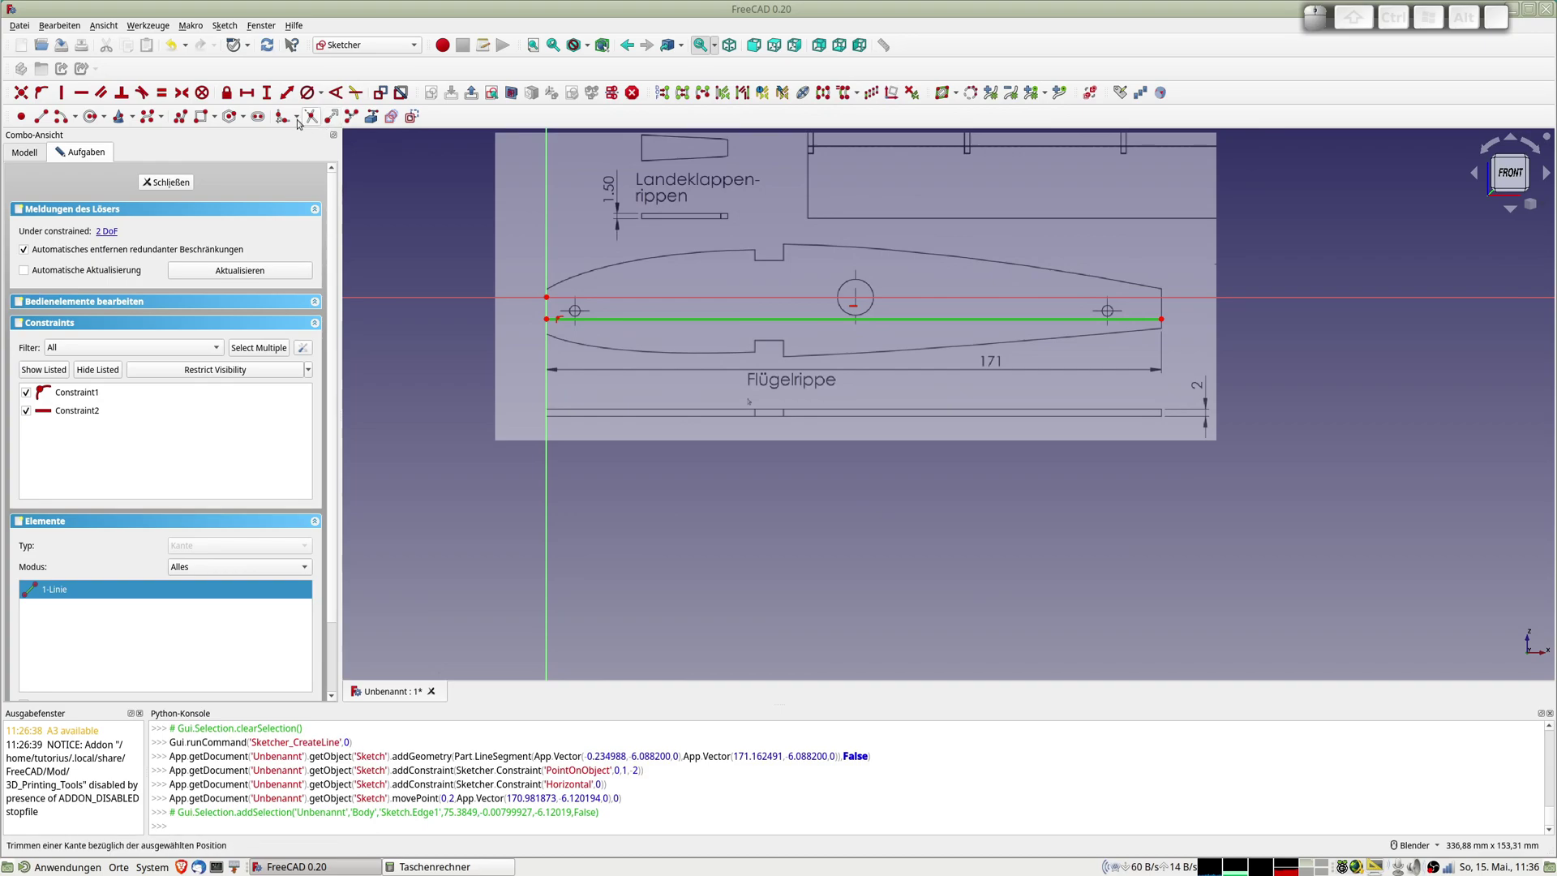
click(285, 98)
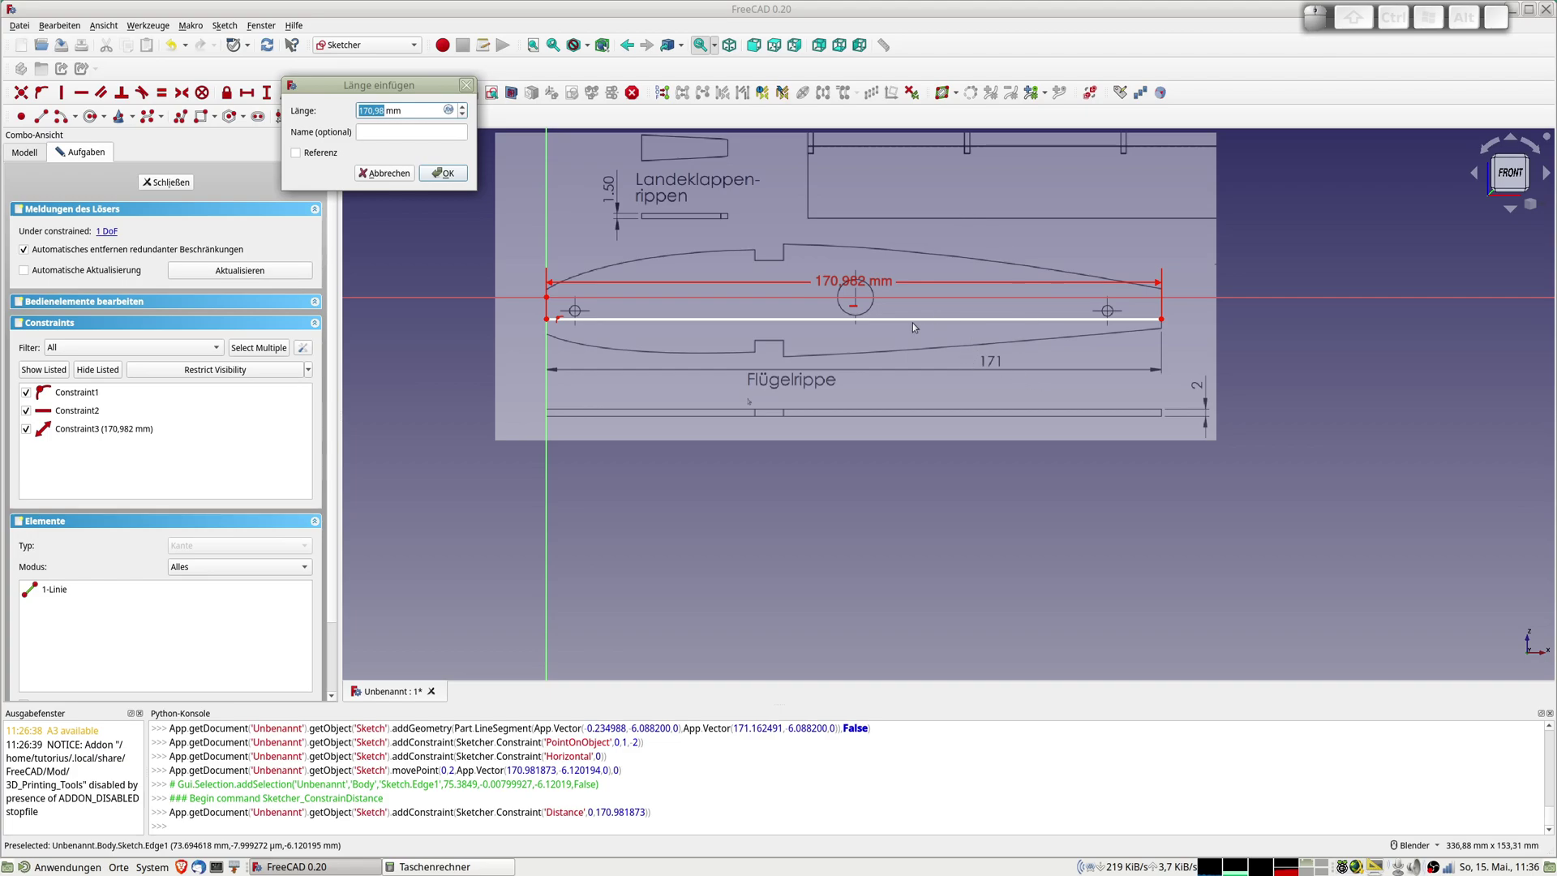
click(394, 174)
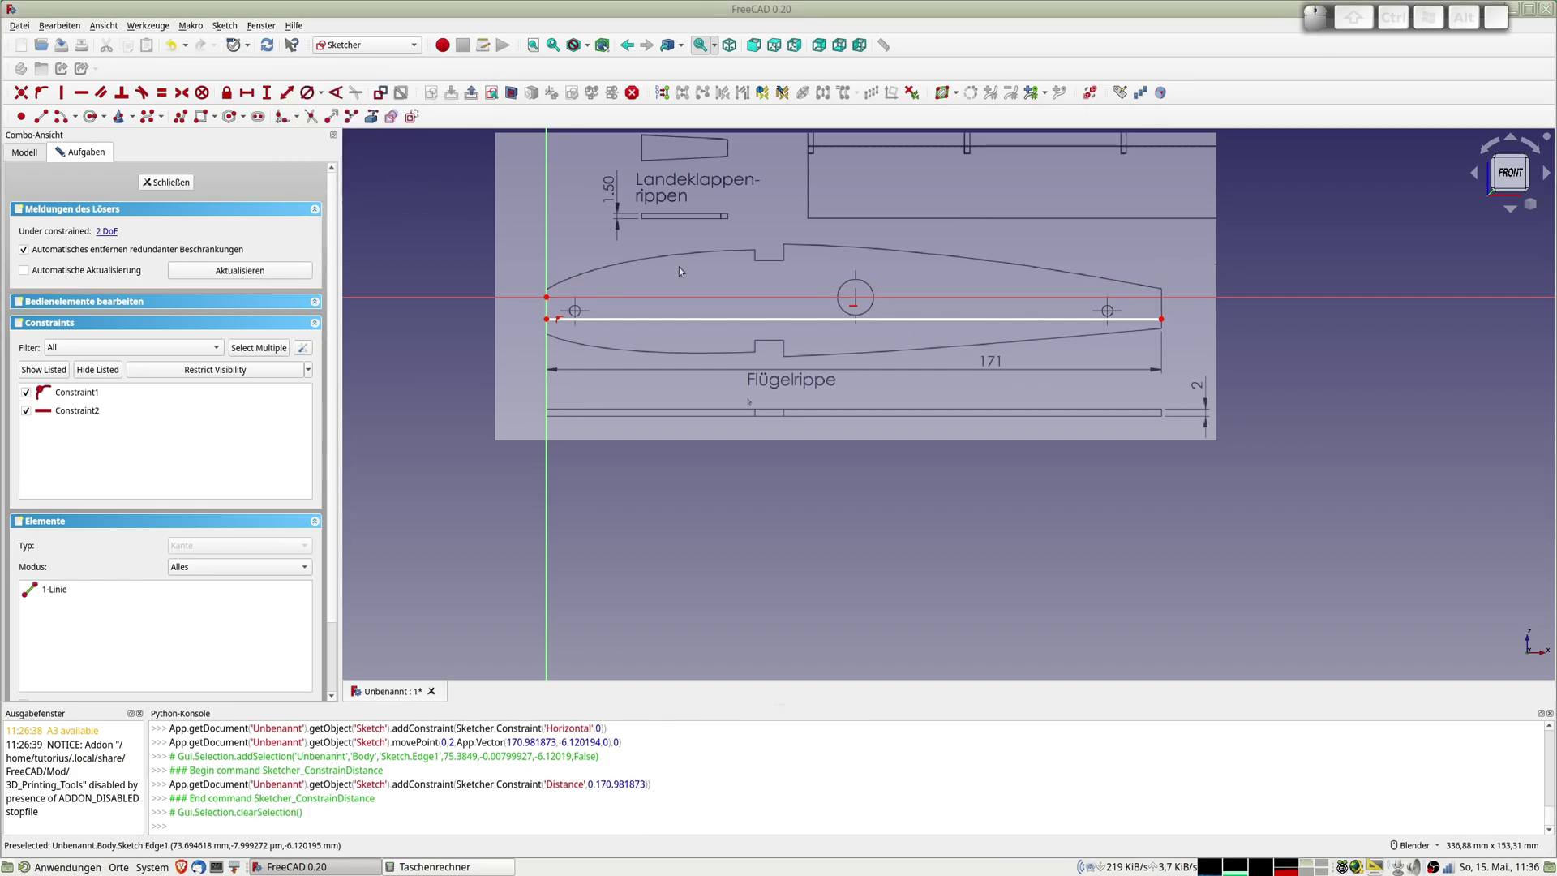
click(714, 323)
key(Delete)
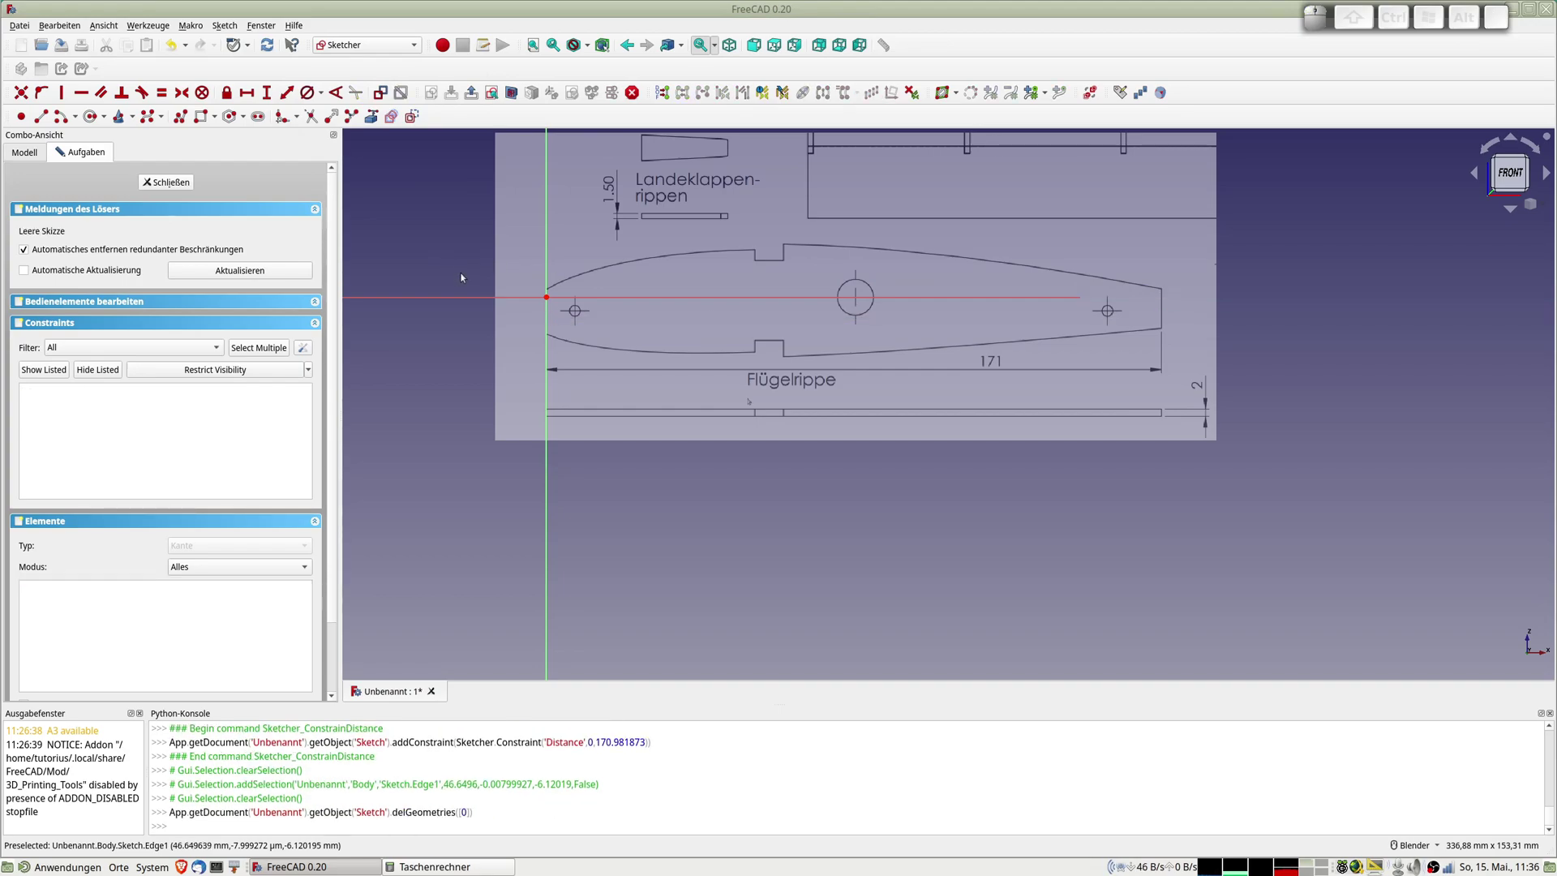
scroll(459, 271, up, 4)
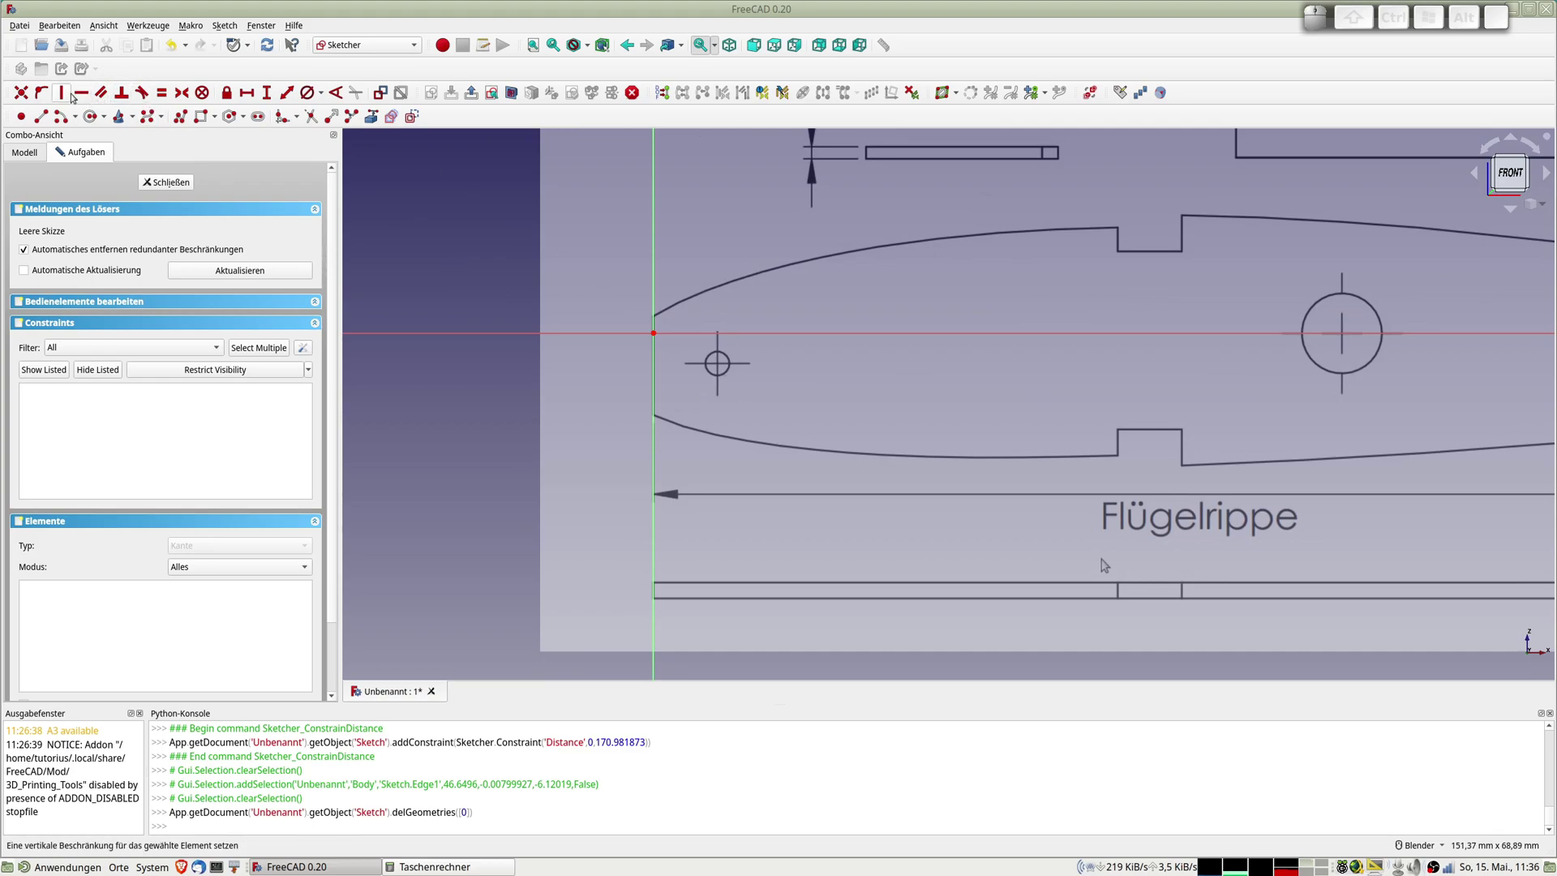
Draw a vertical line at the rib's blunt nose down to the lower outline
click(41, 116)
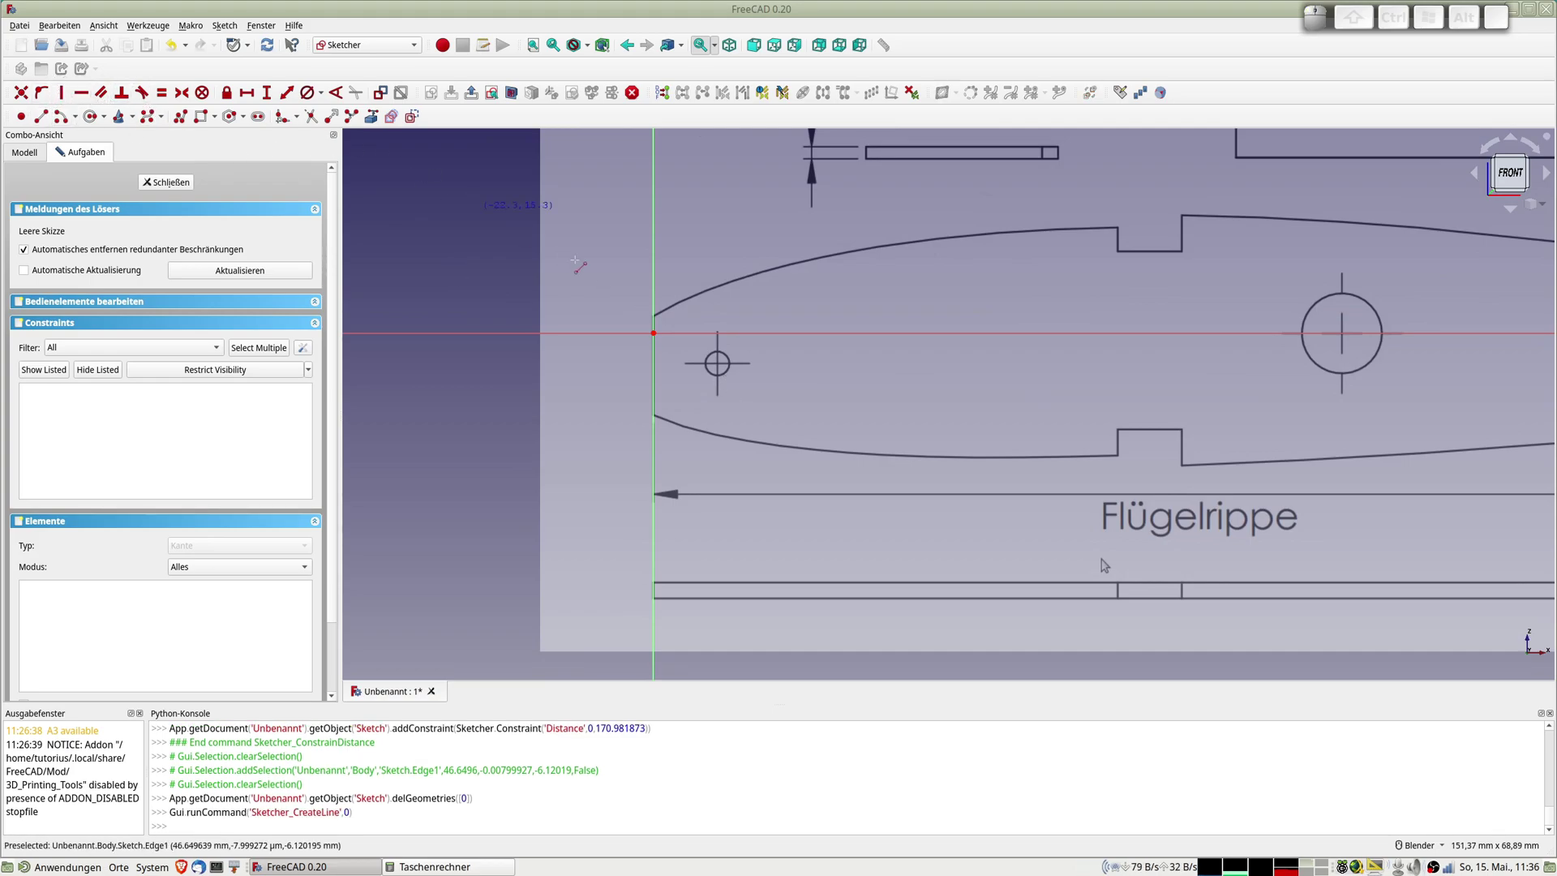
click(655, 319)
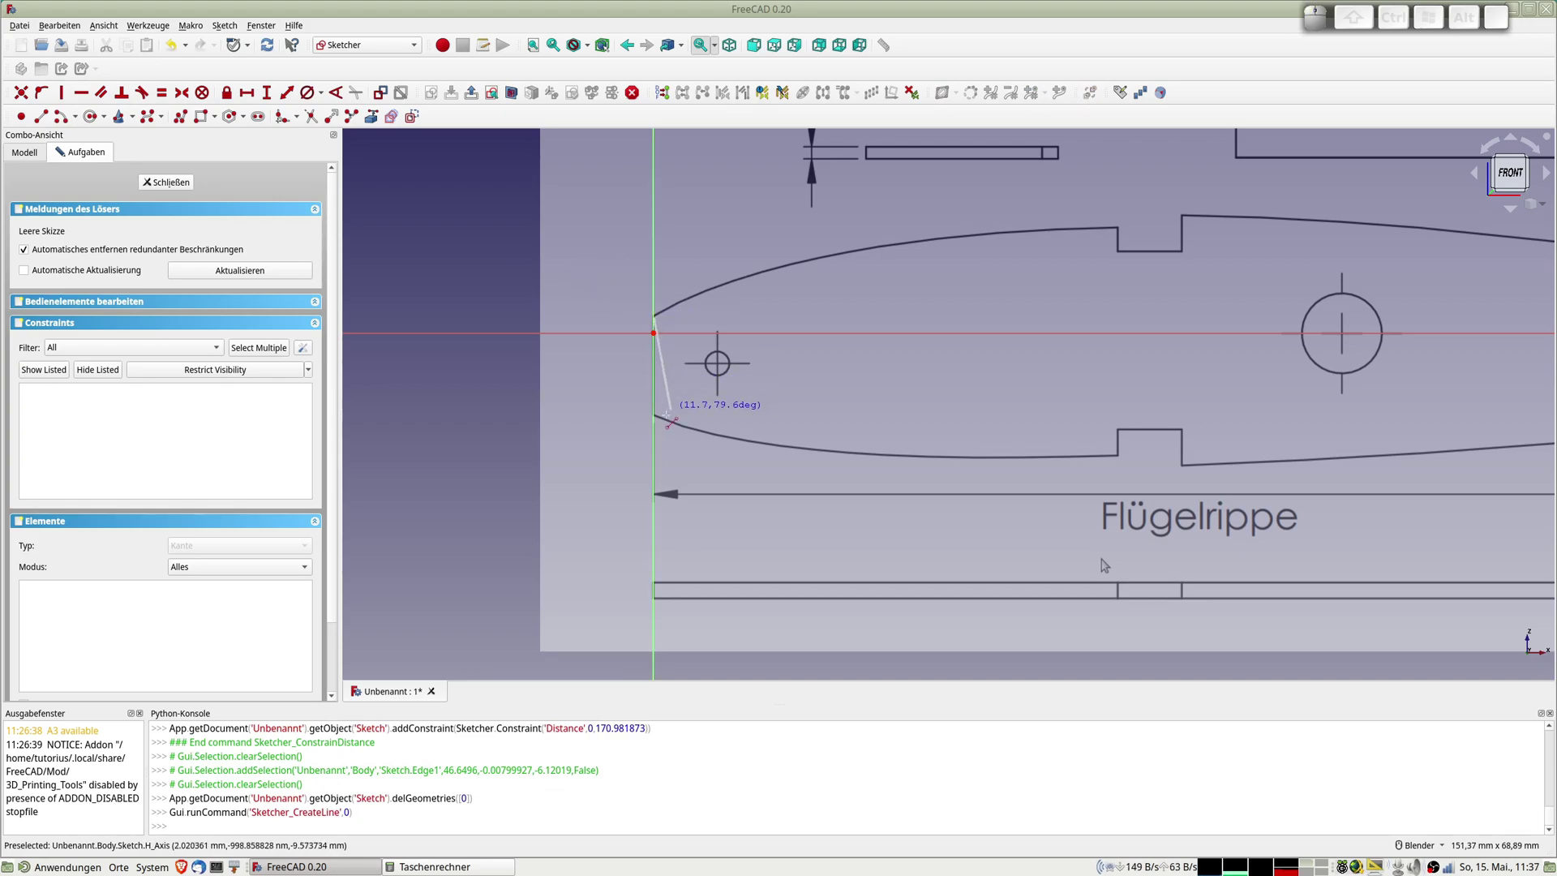
click(655, 418)
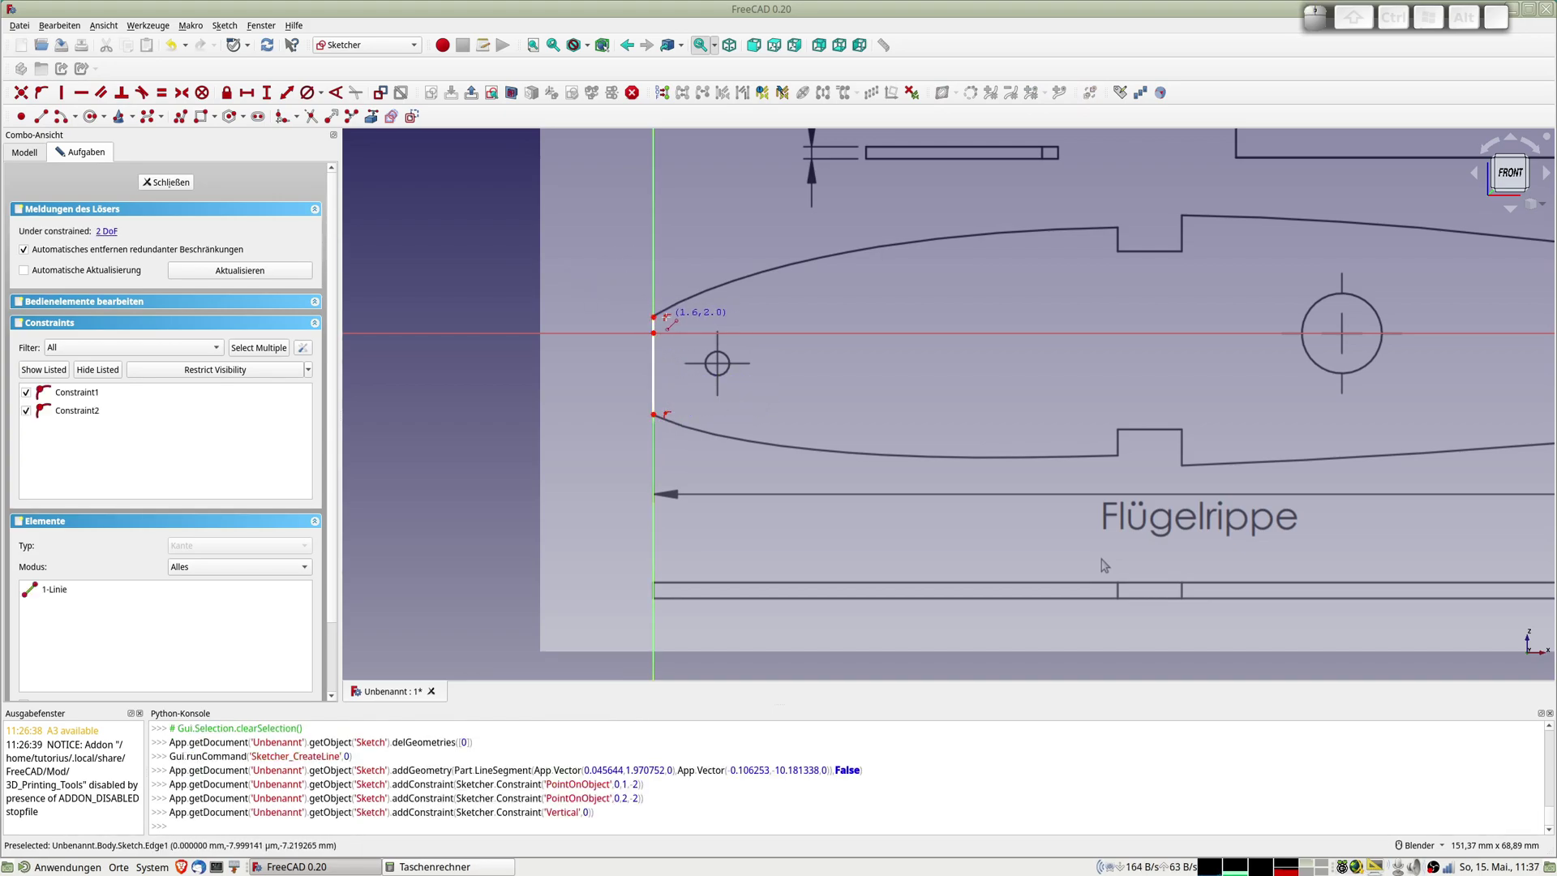
Align the nose line's top end with the upper outline and select the line
scroll(573, 312, up, 10)
scroll(478, 312, up, 5)
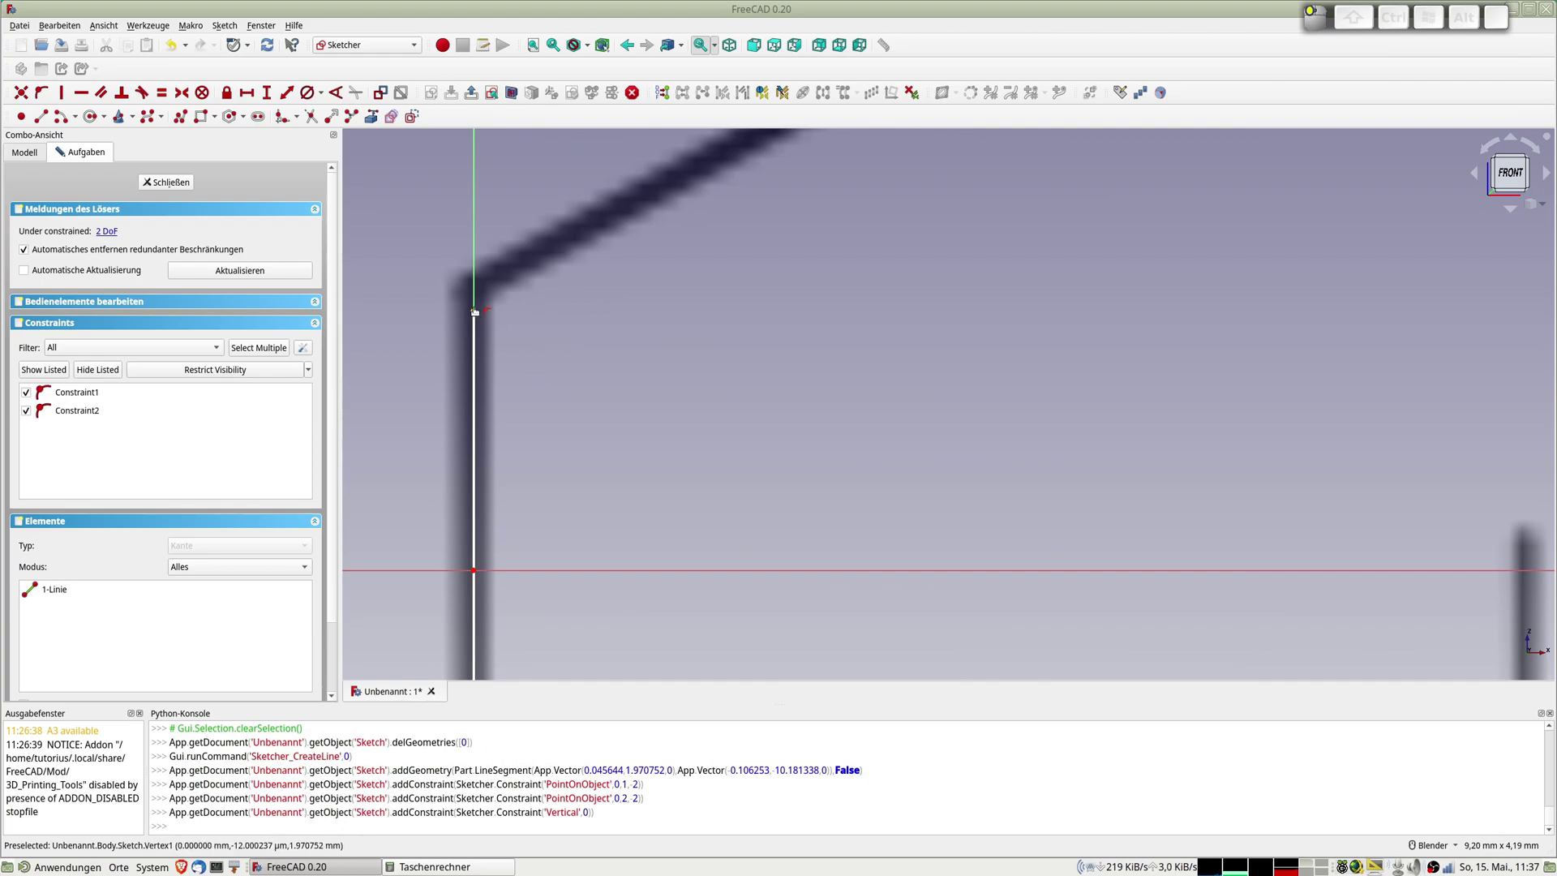
drag(473, 290, 473, 284)
scroll(558, 367, down, 5)
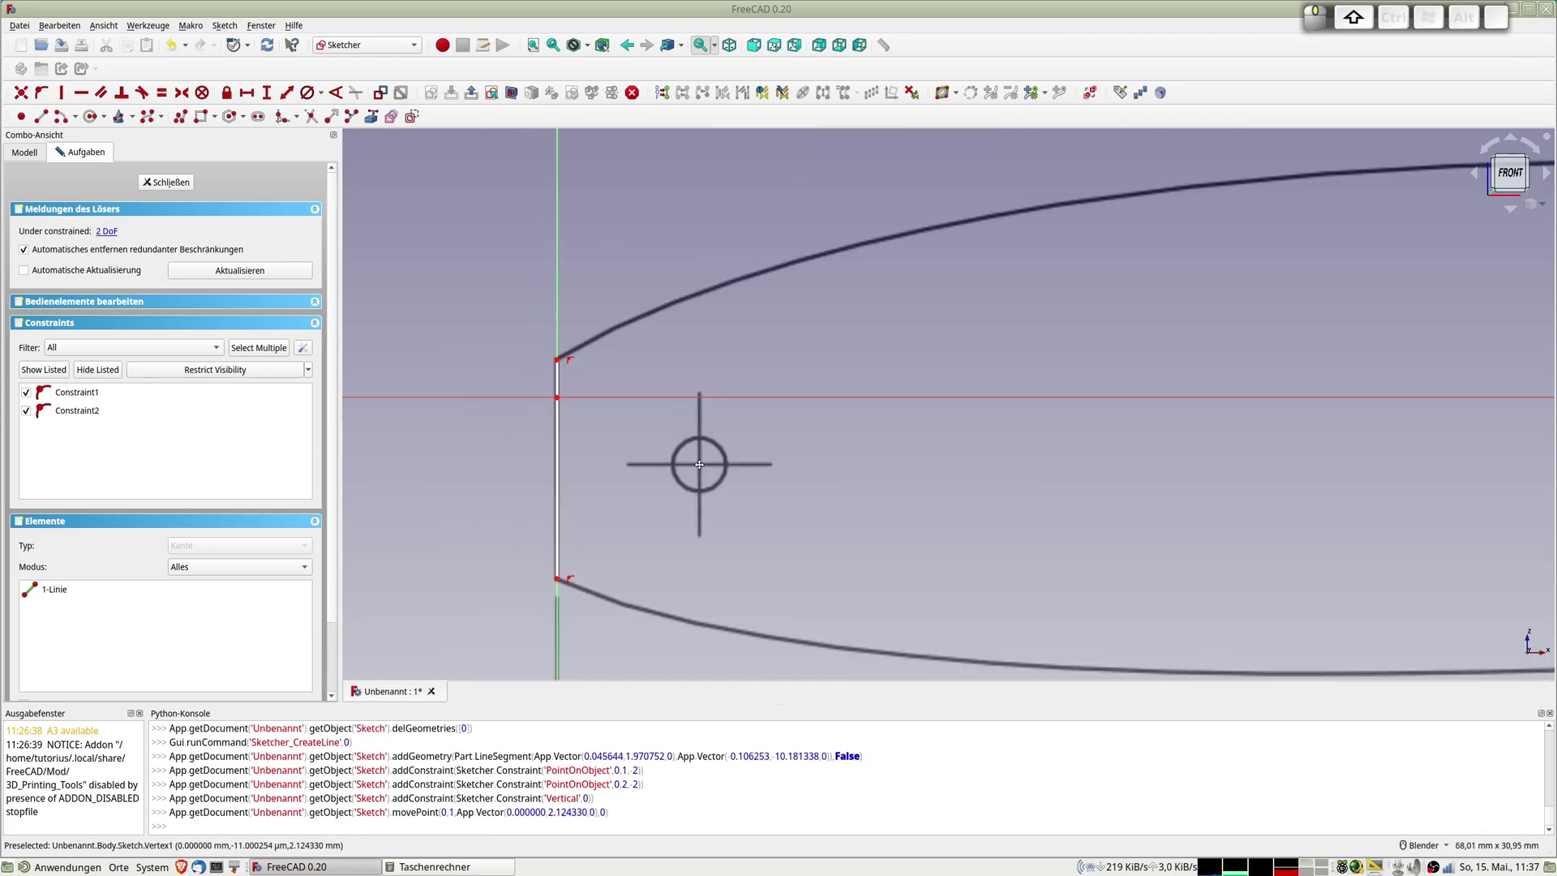
scroll(630, 336, up, 5)
scroll(519, 308, down, 3)
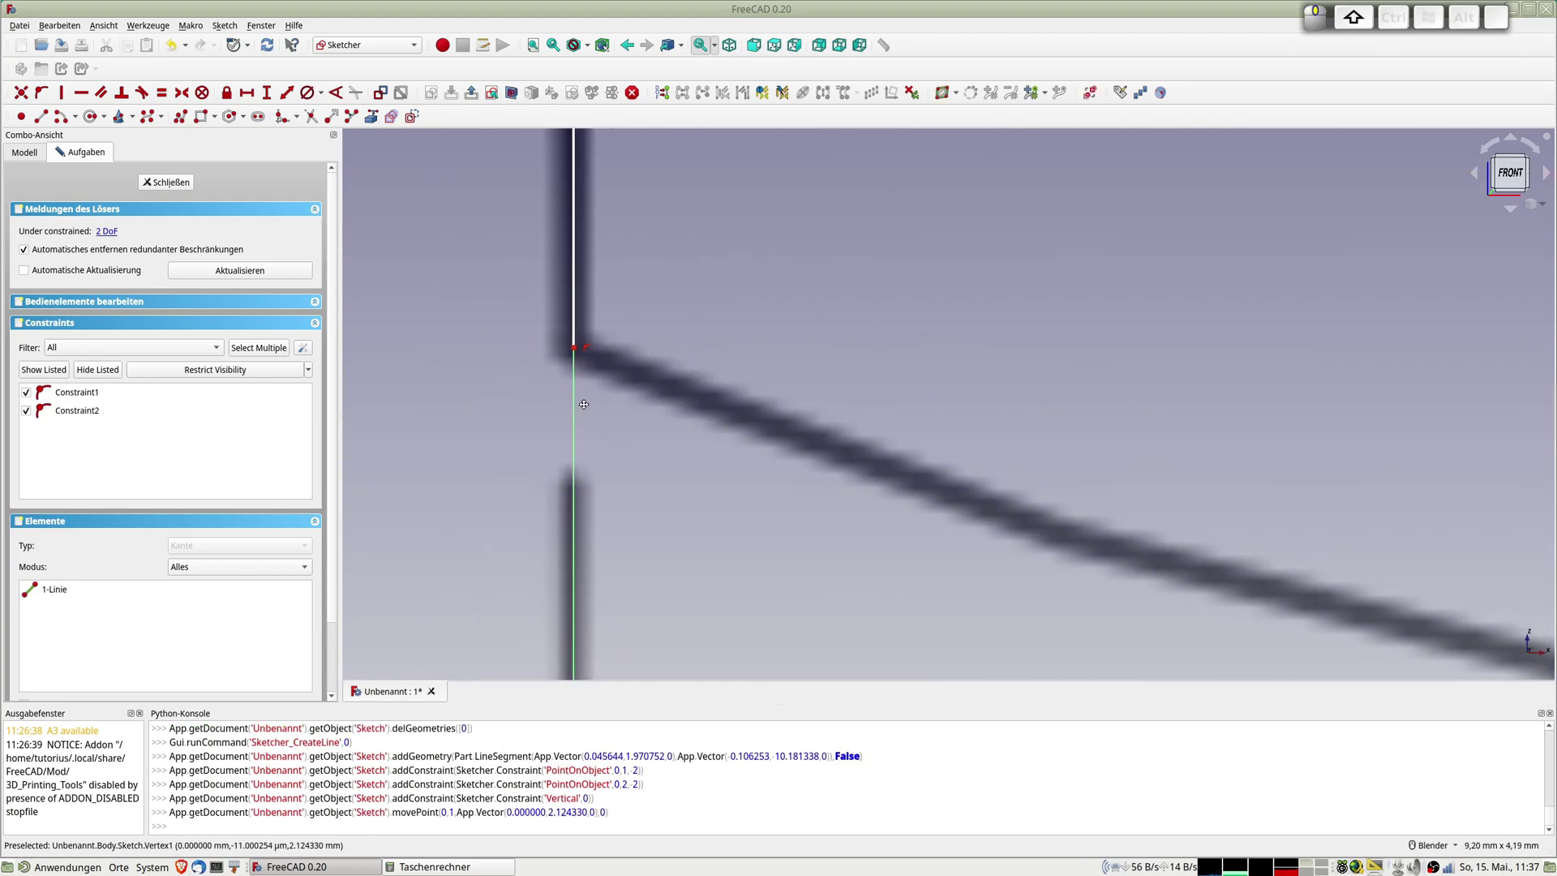
scroll(620, 285, up, 2)
scroll(619, 284, down, 2)
scroll(741, 385, down, 1)
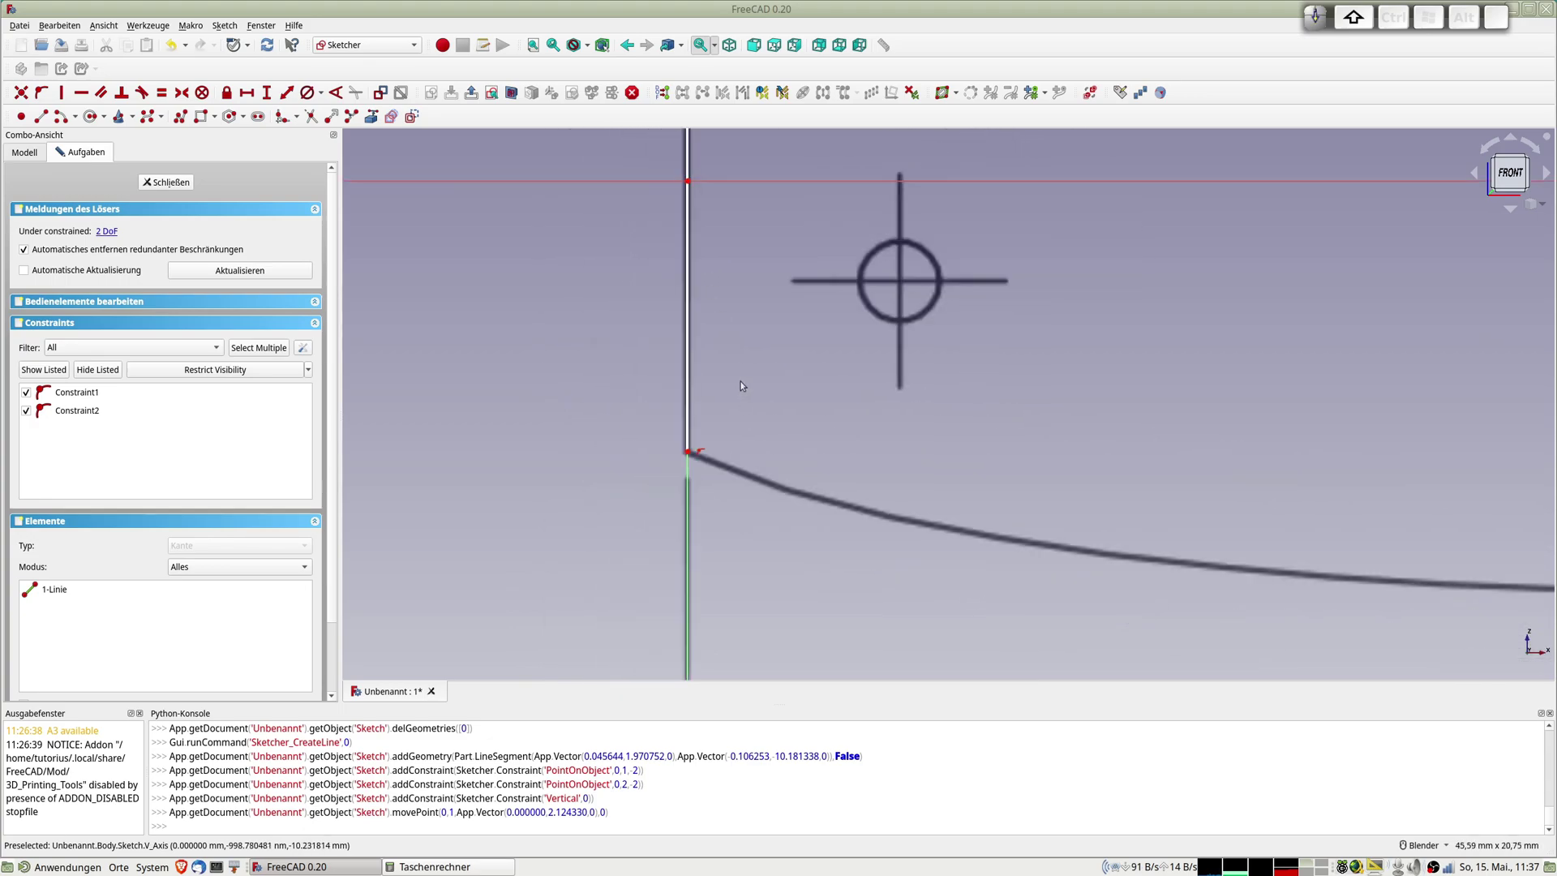
scroll(741, 382, down, 3)
click(719, 344)
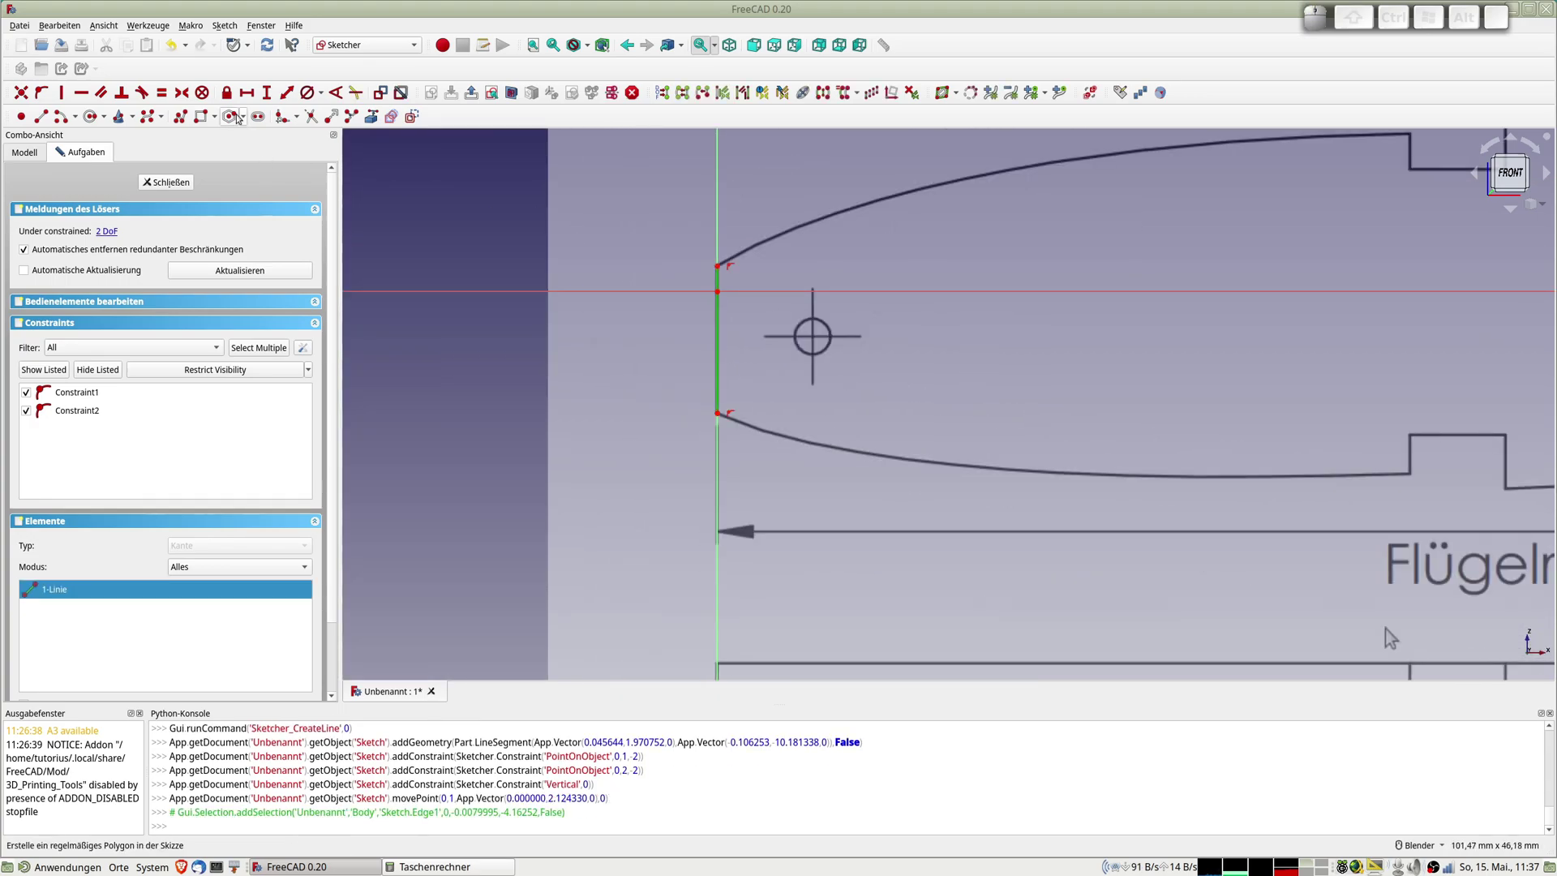
Block-constrain the nose line so the sketch becomes fully constrained
click(202, 93)
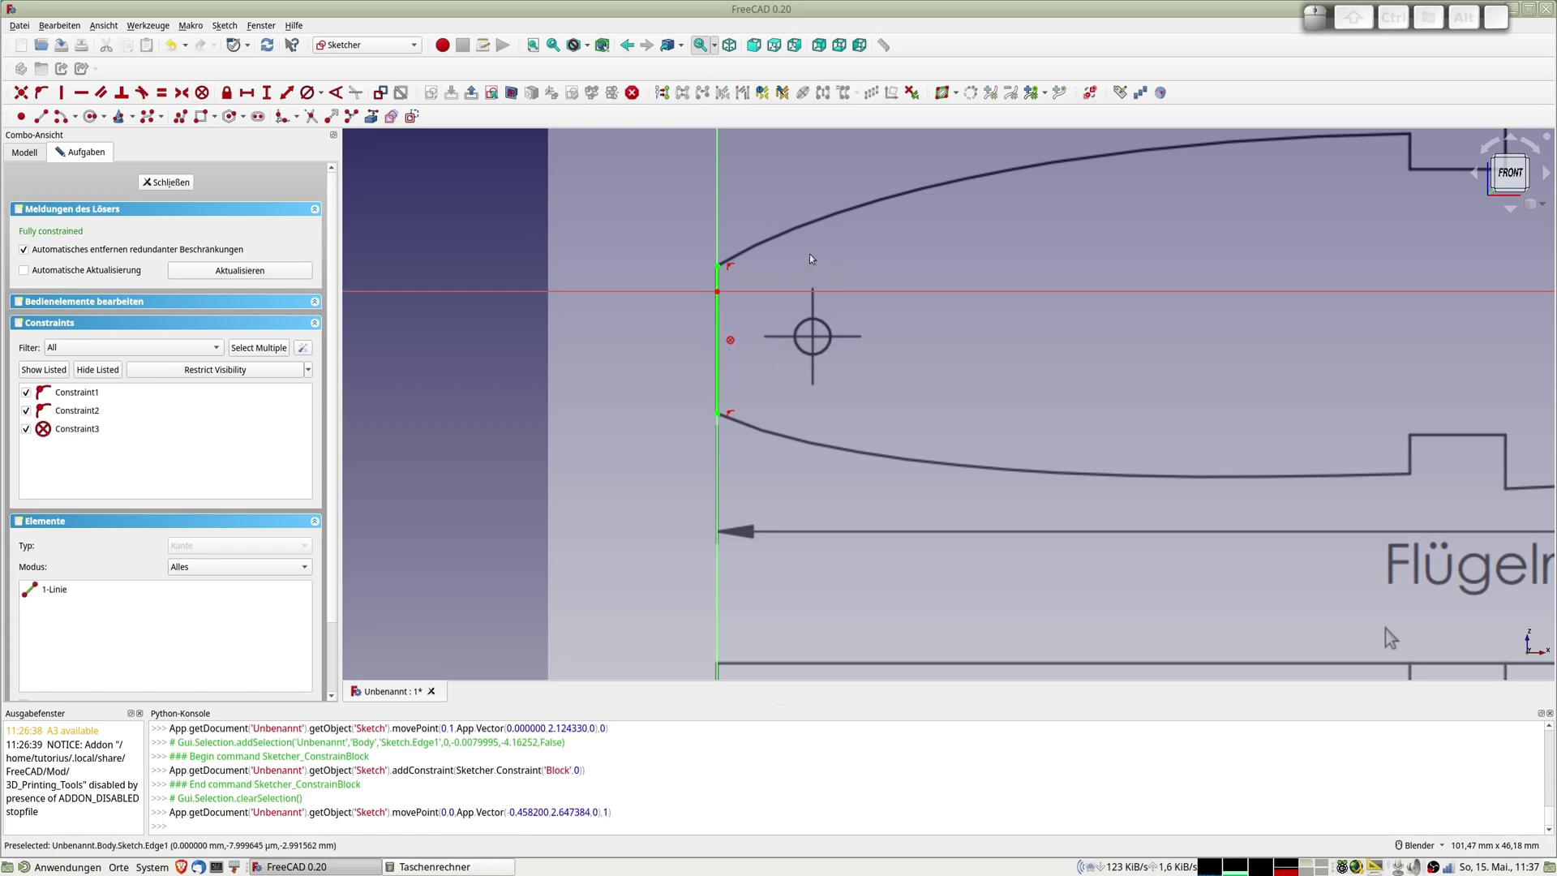
scroll(716, 369, down, 5)
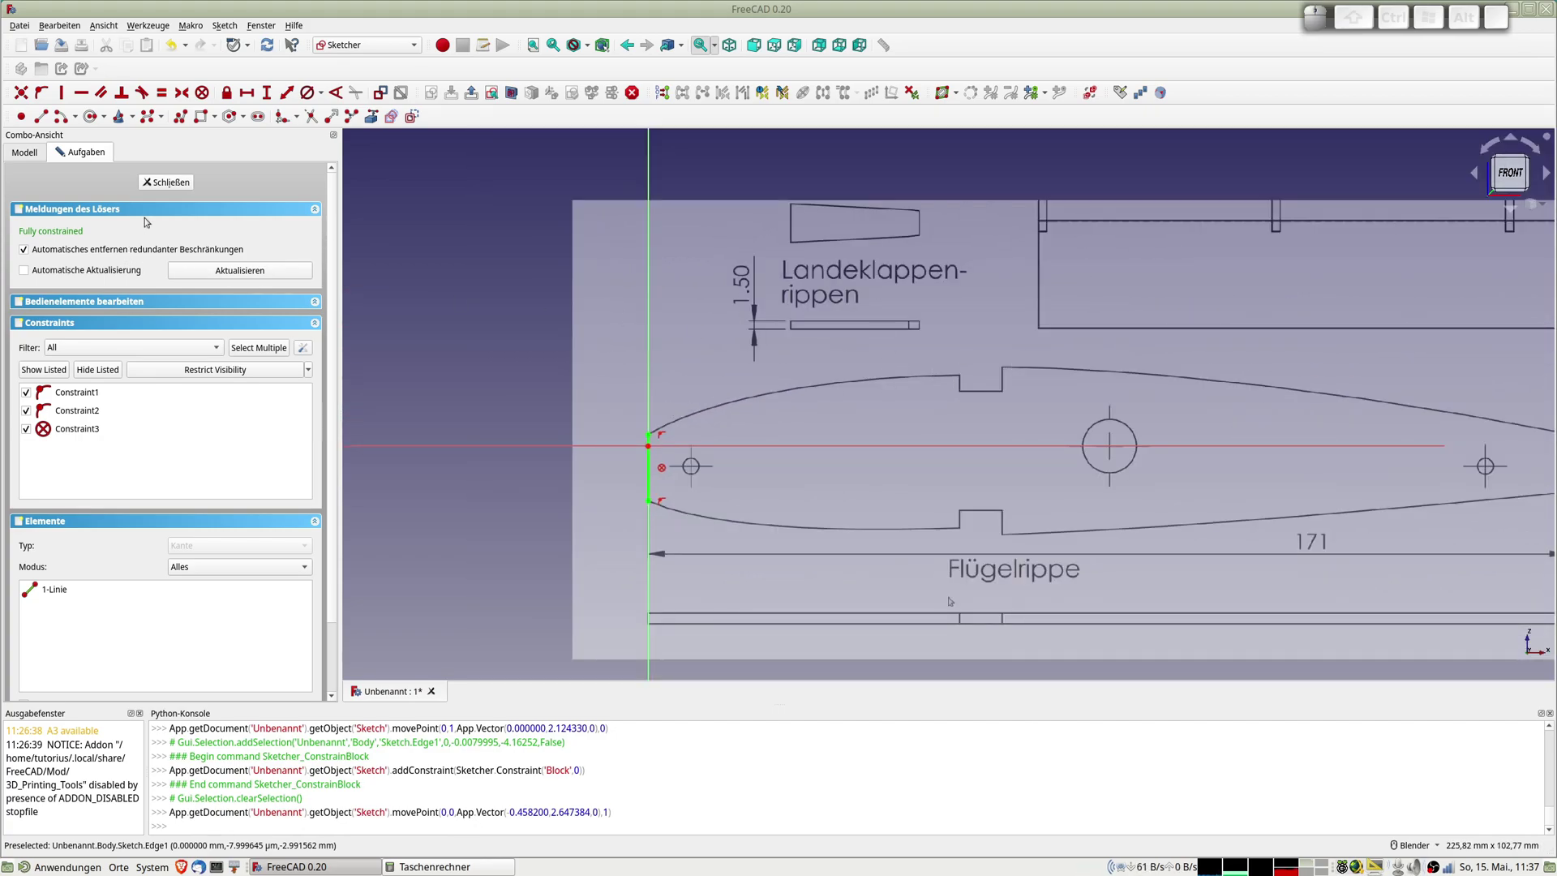
click(146, 118)
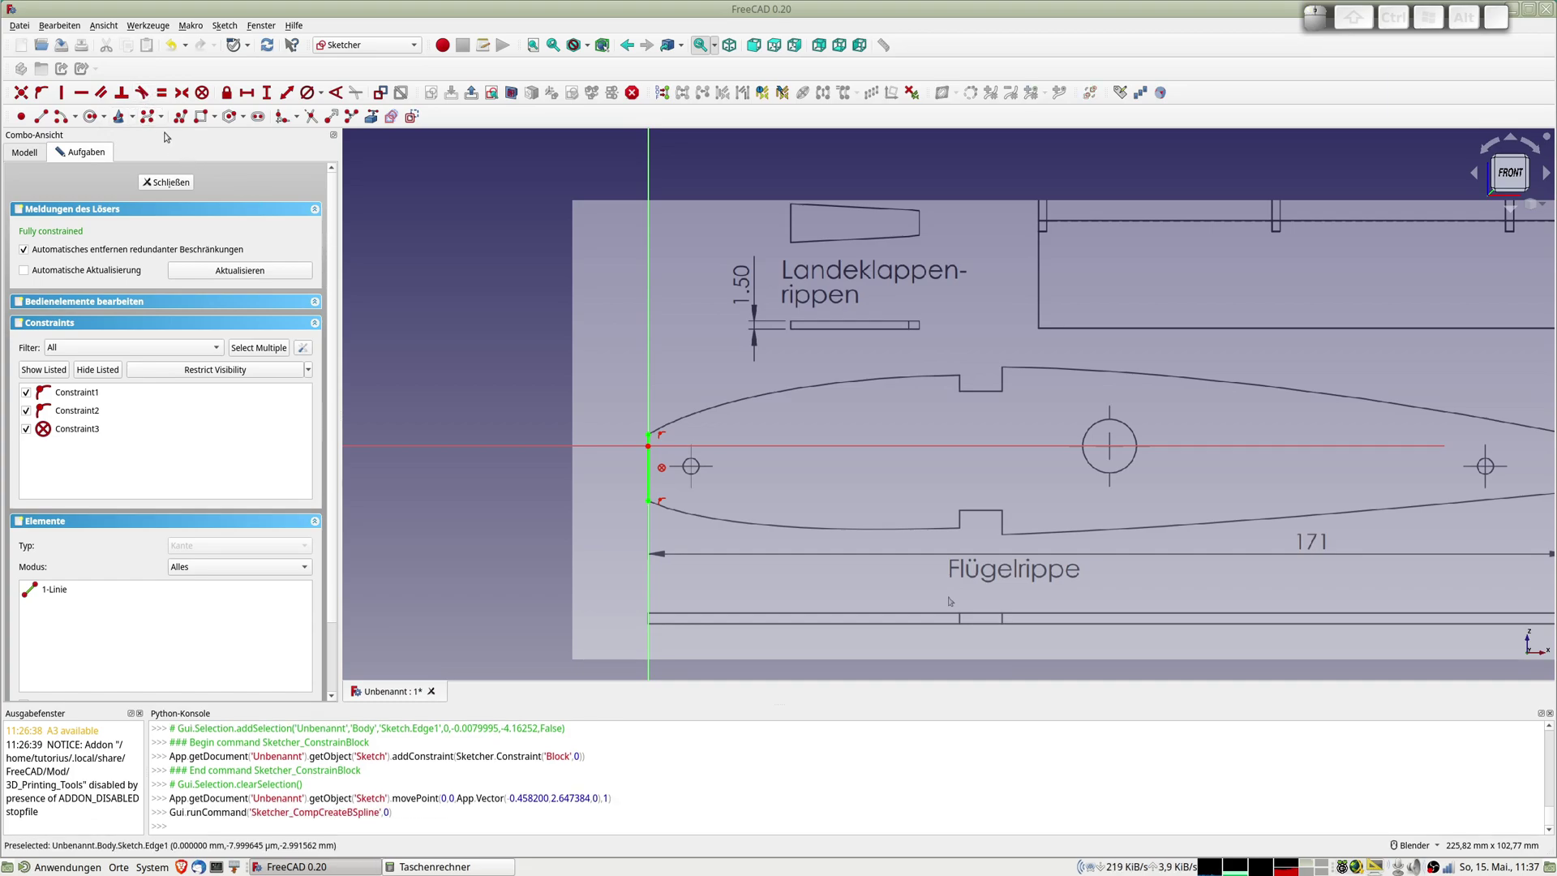
Trace the upper leading edge with a six-point B-spline from the nose line to the step corner
scroll(662, 466, up, 2)
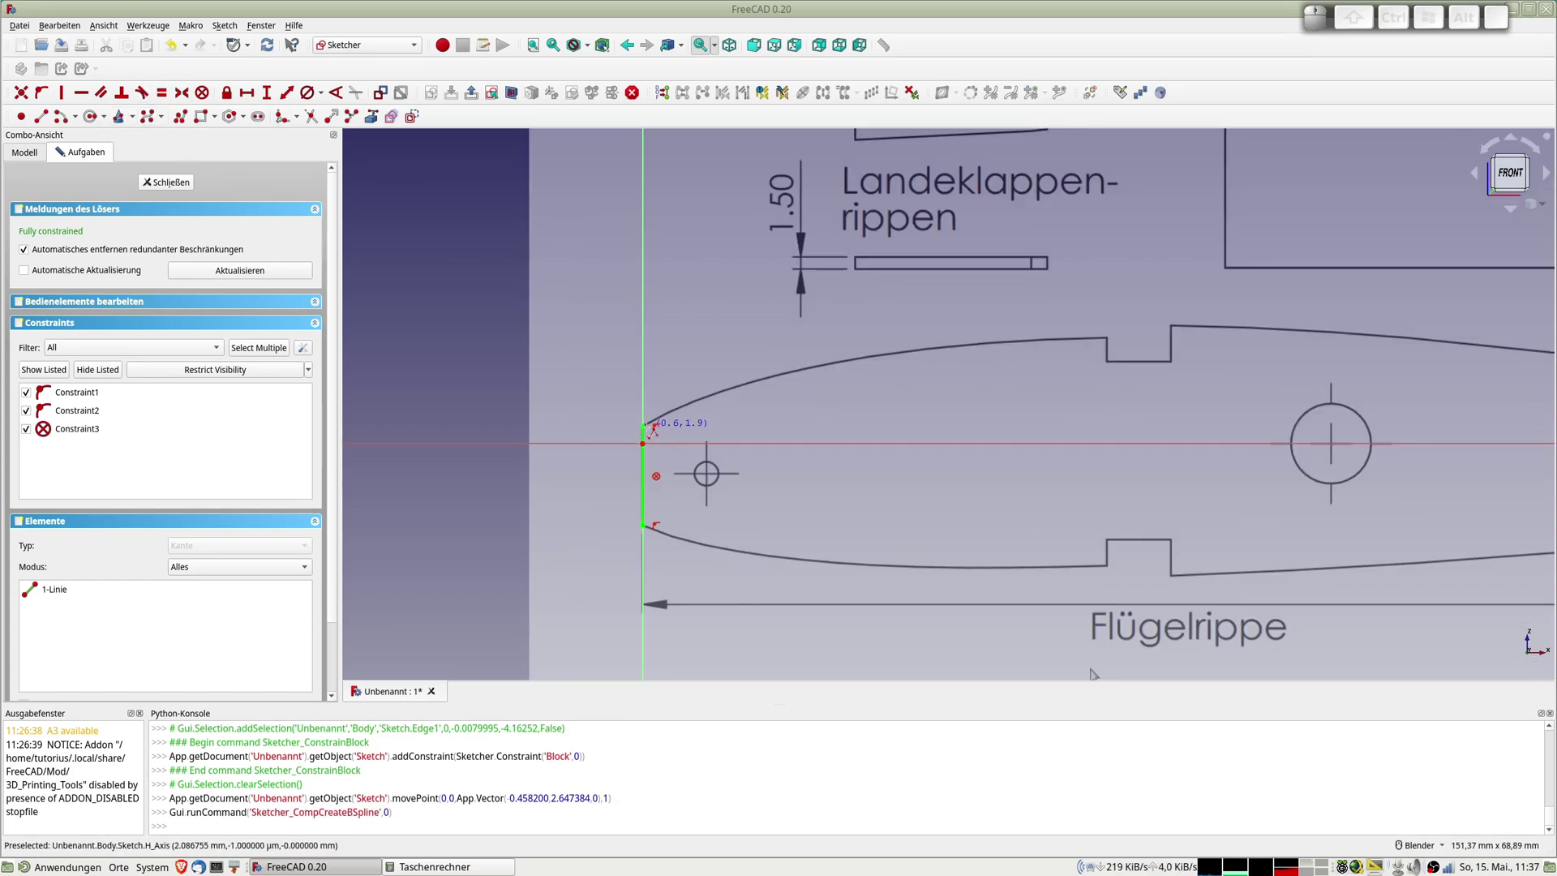
click(644, 426)
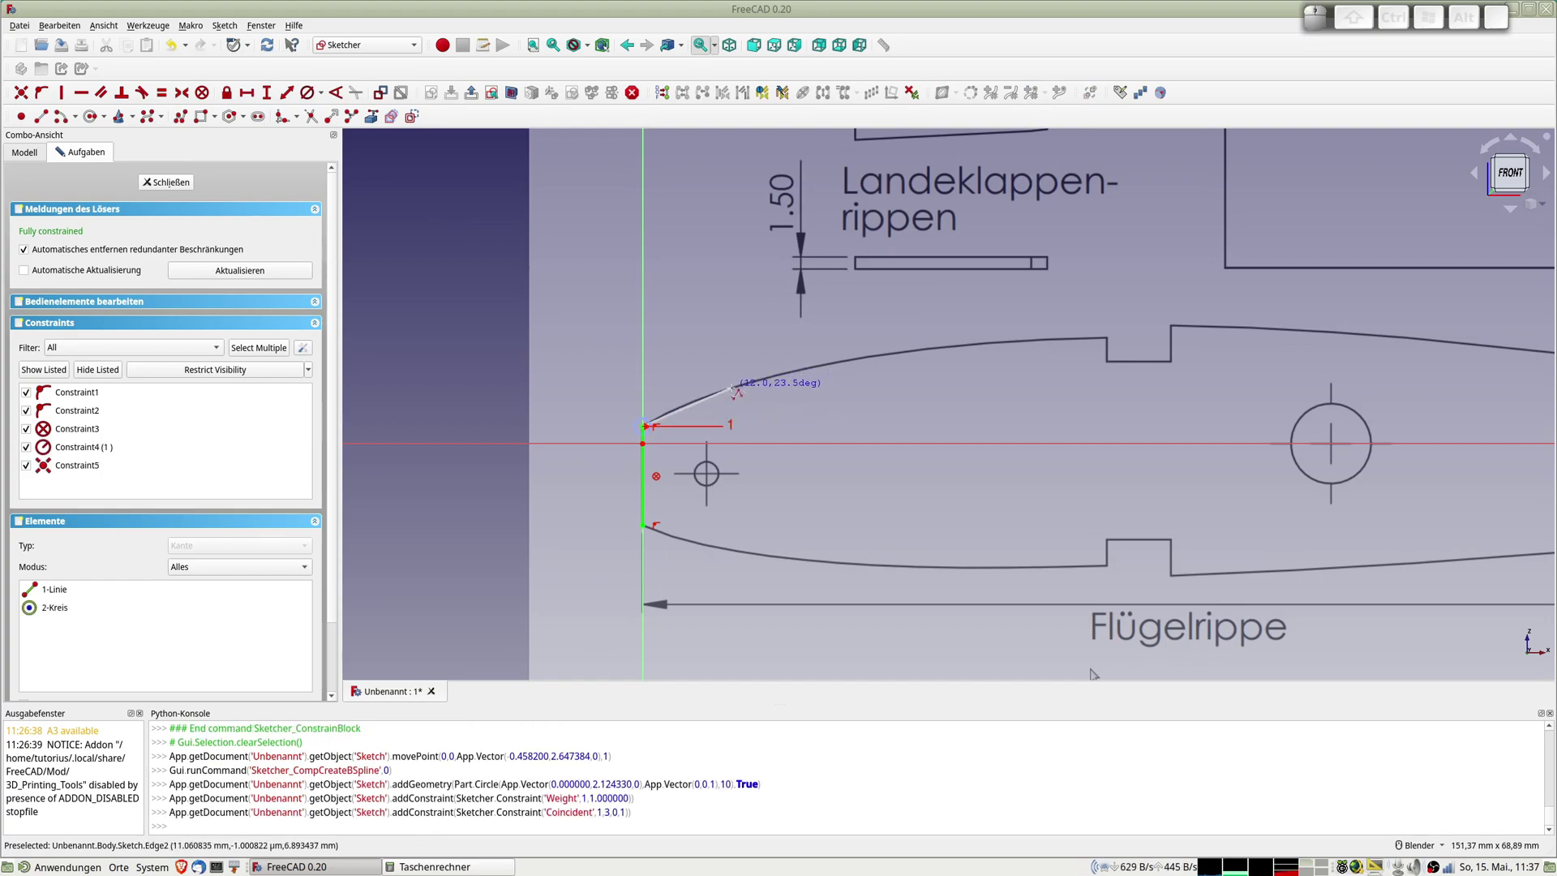
click(732, 388)
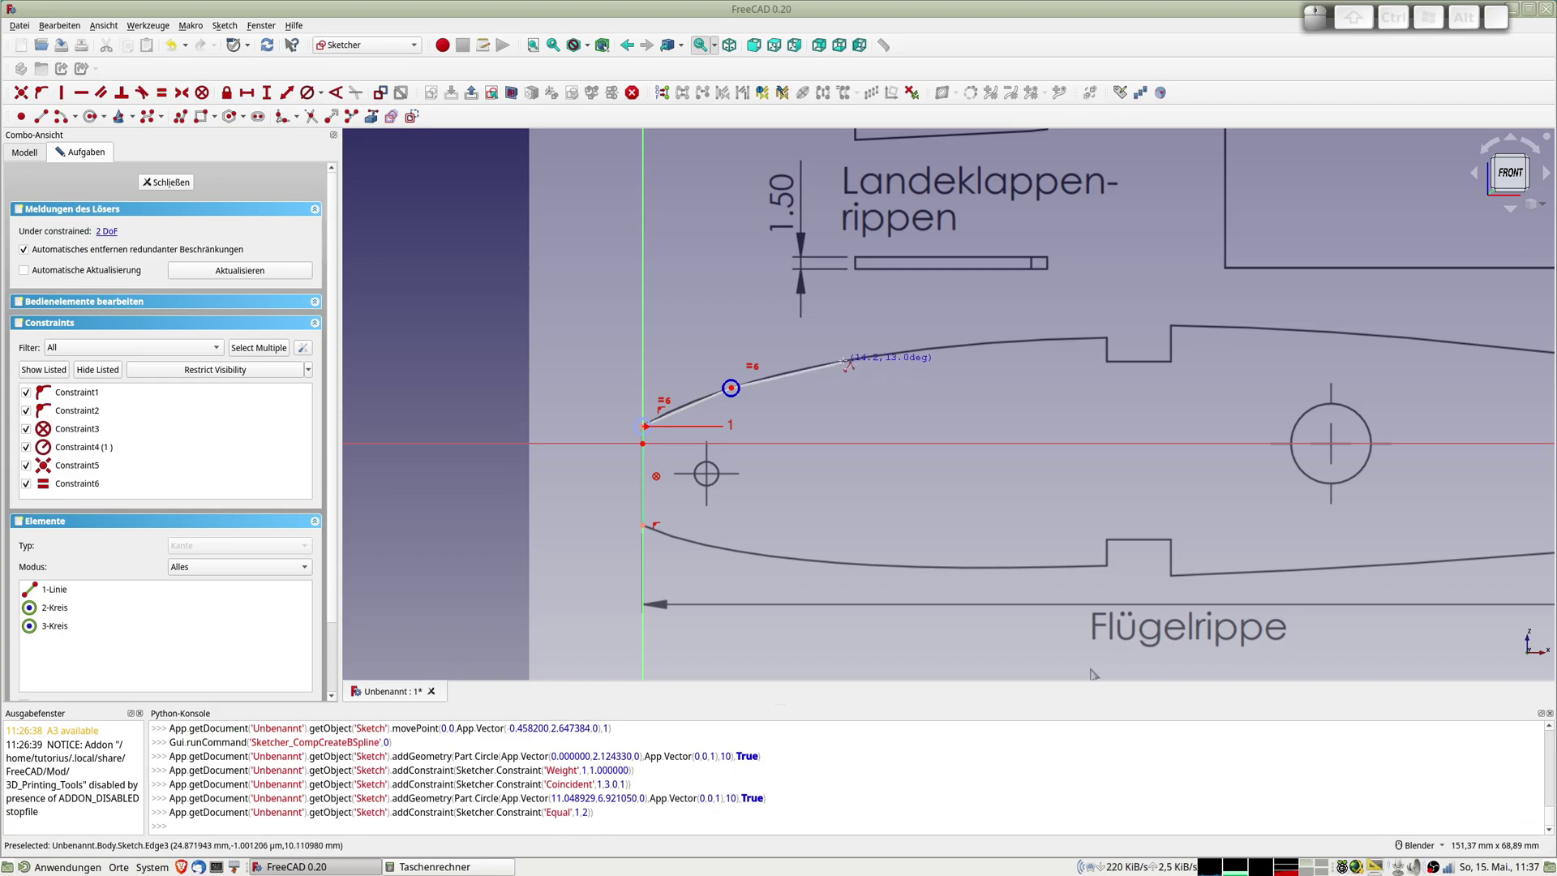
click(845, 361)
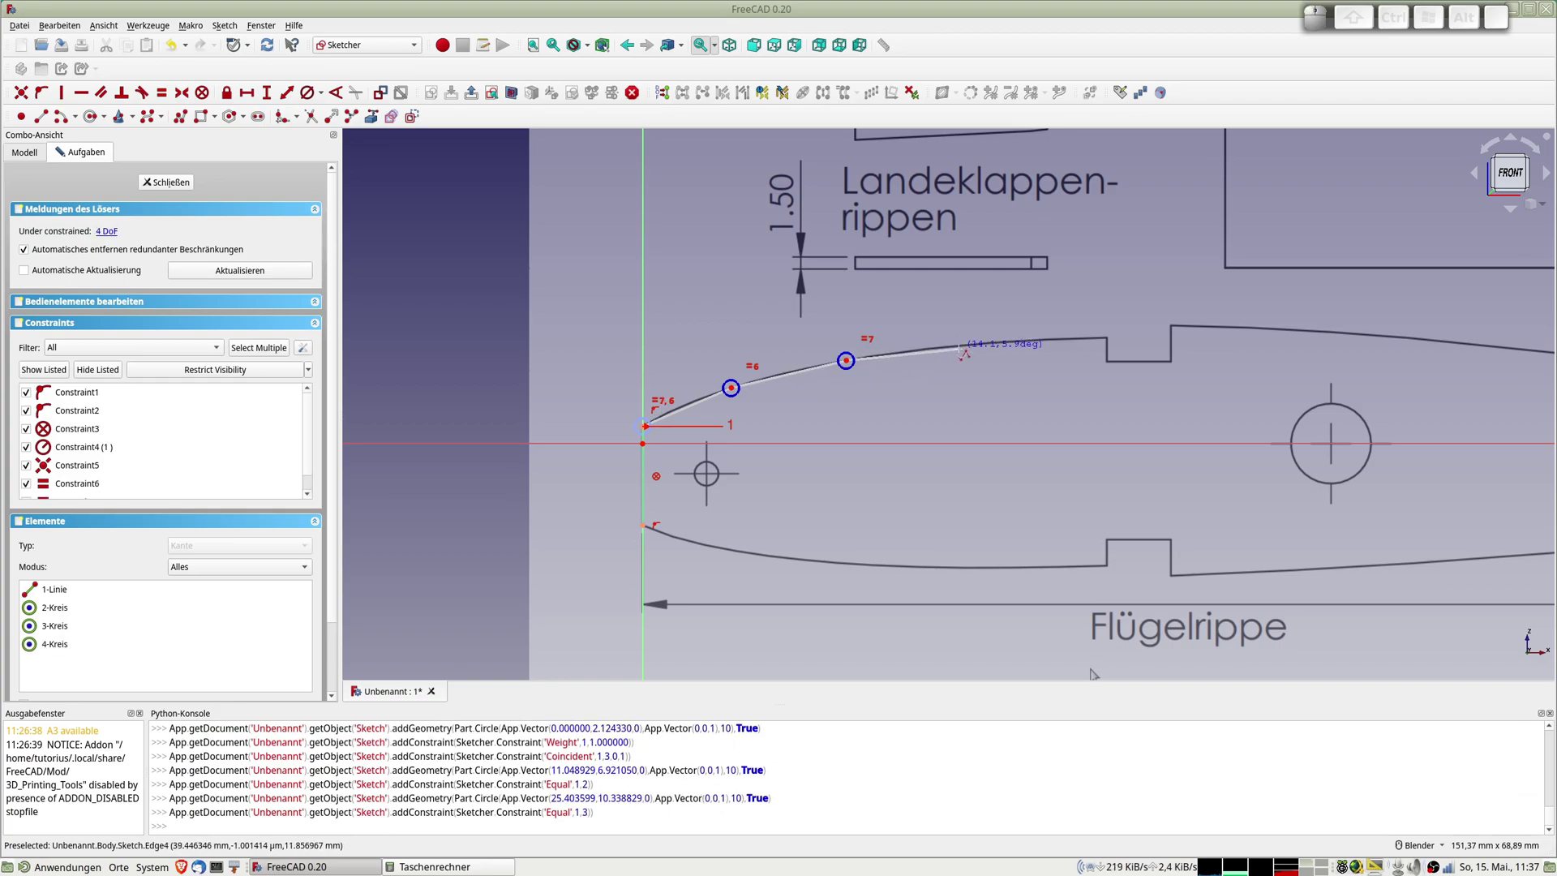
click(941, 347)
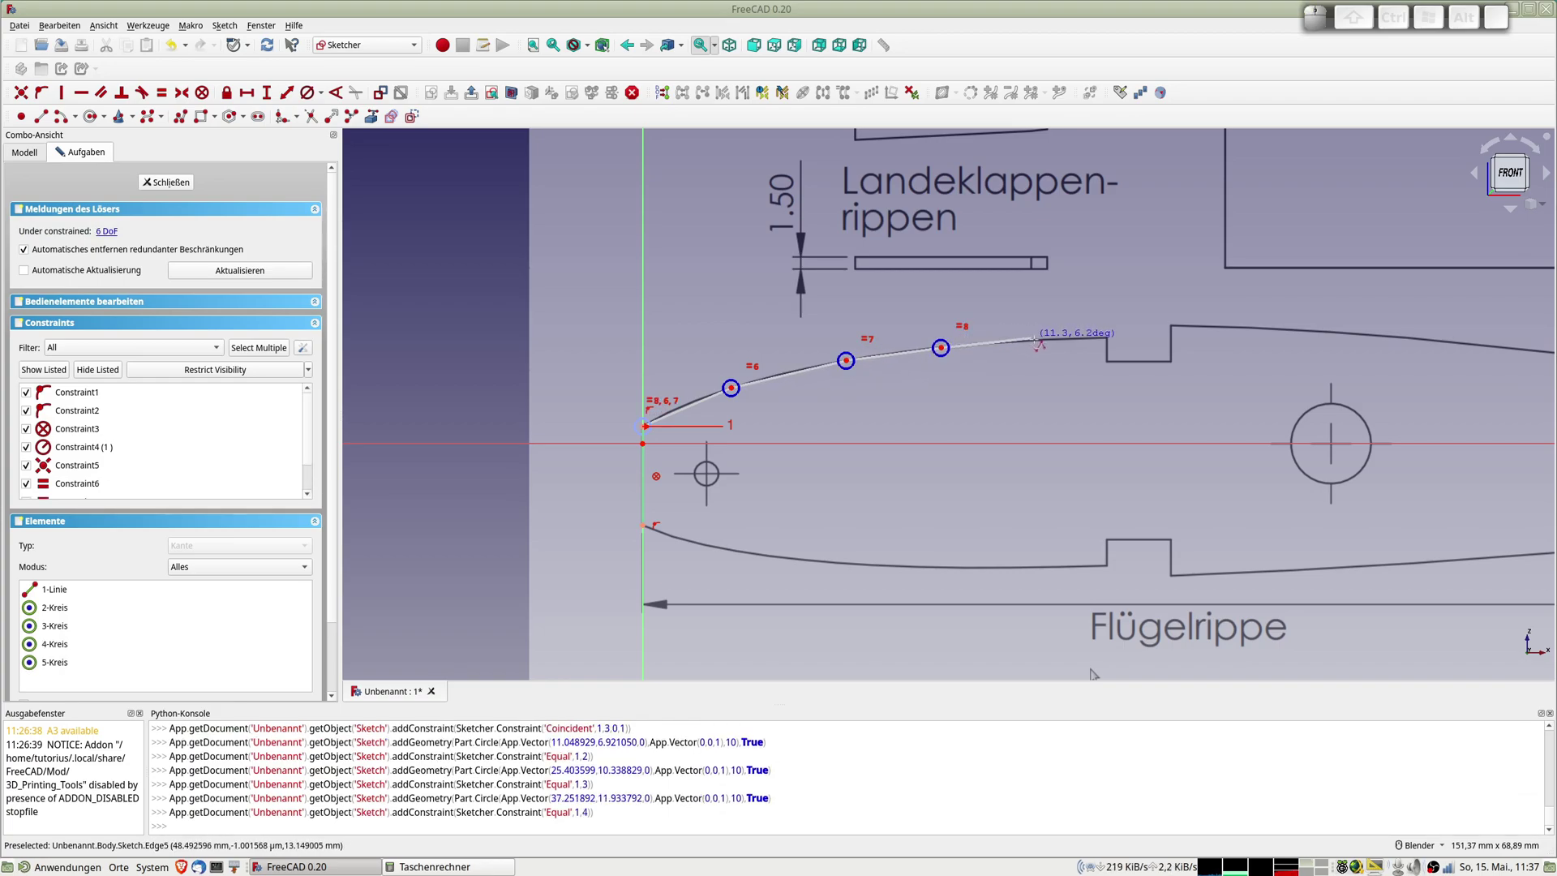
click(1040, 340)
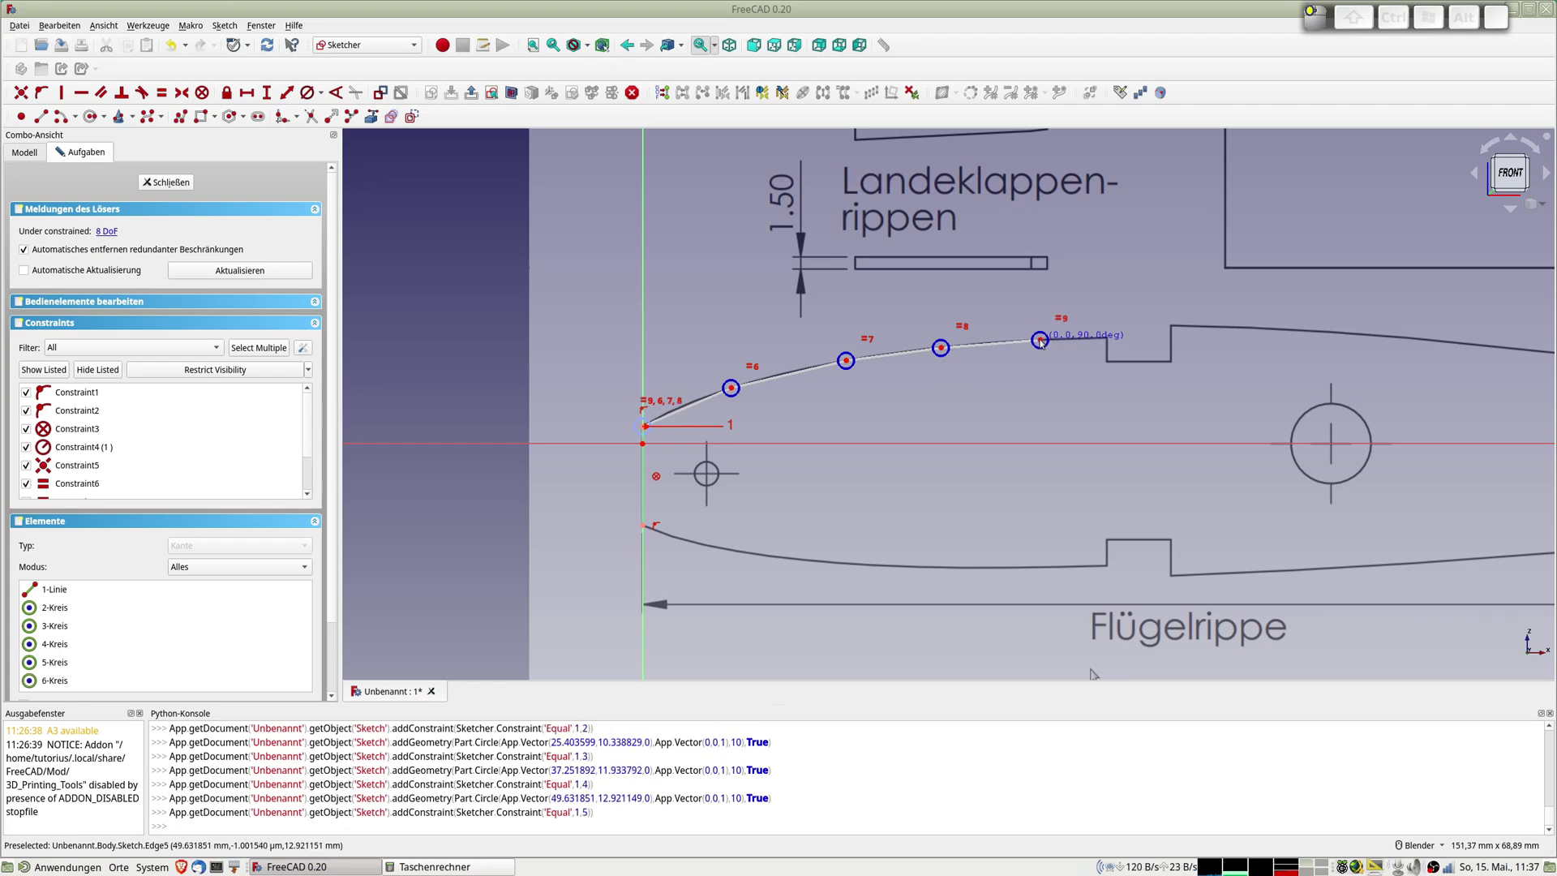
click(1109, 339)
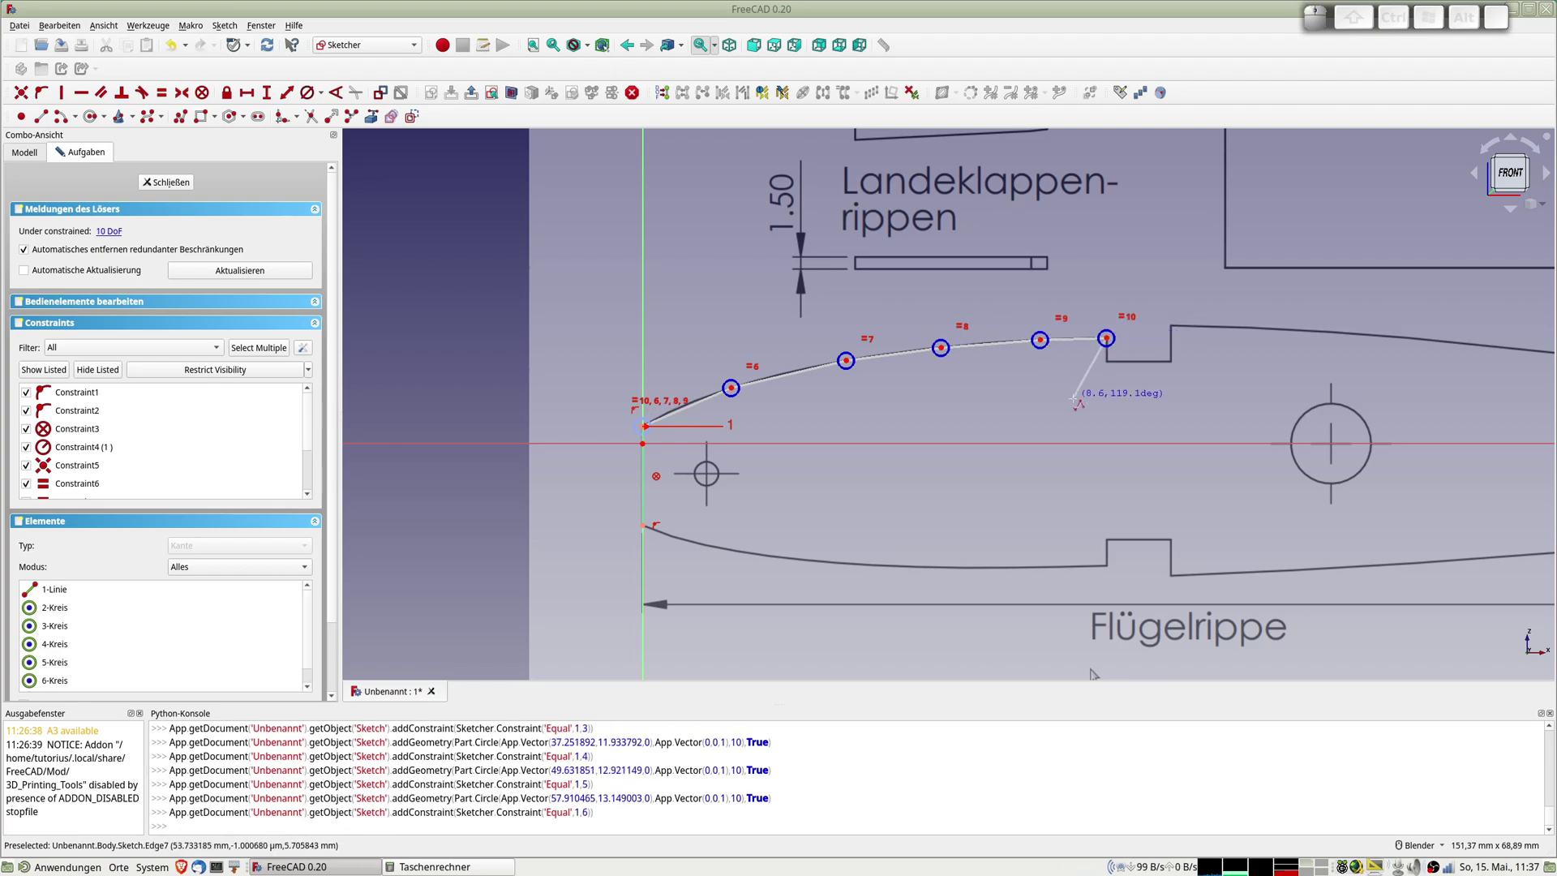
right_click(1073, 400)
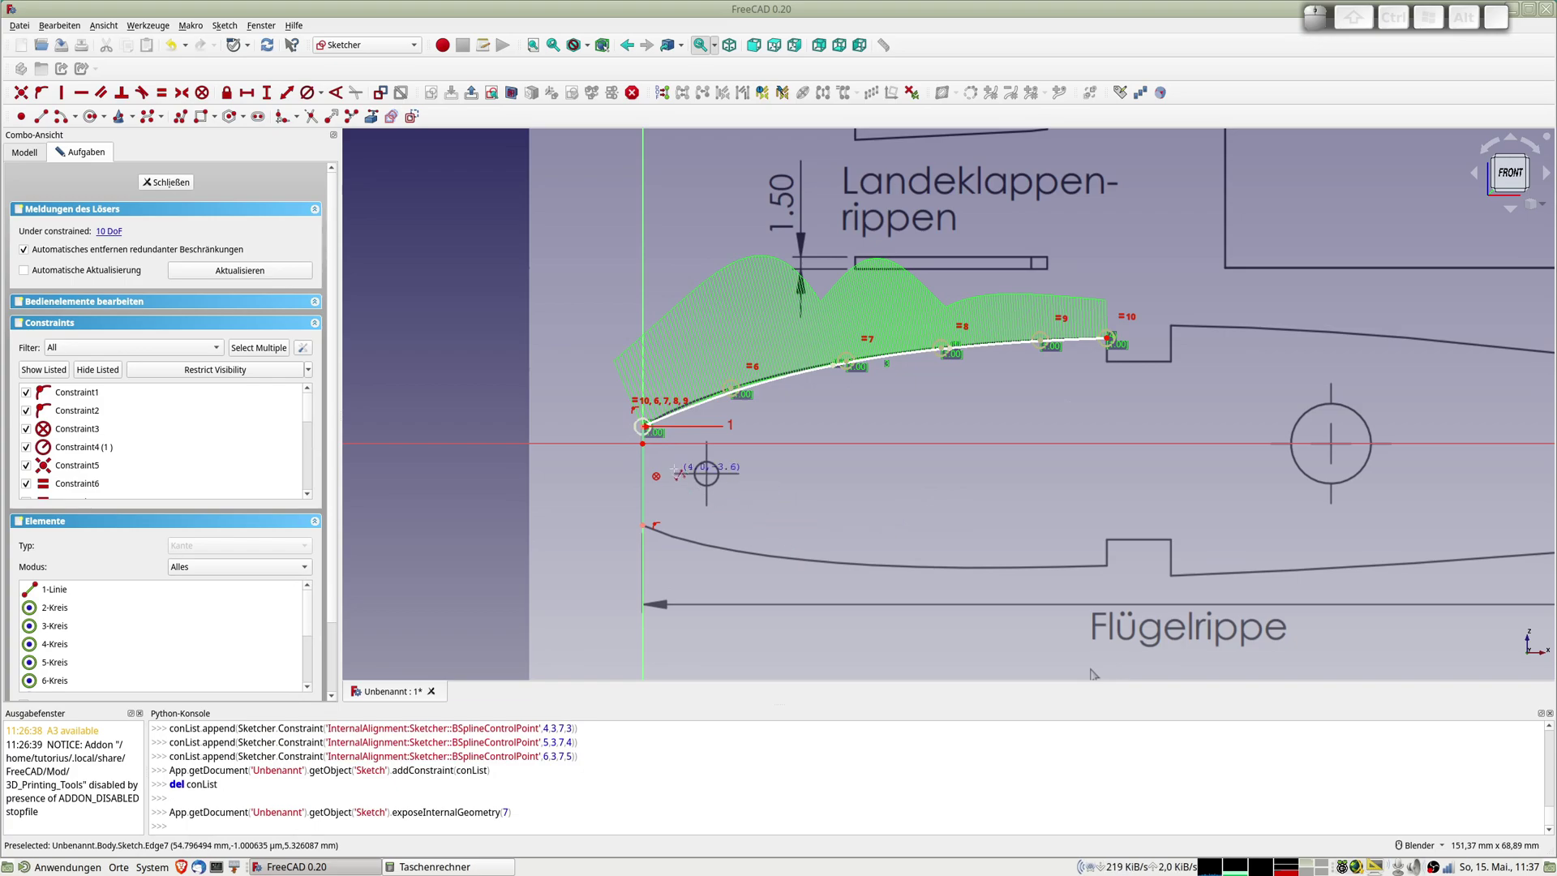
Drag the upper B-spline's first control poles onto the drawn upper rib edge
scroll(677, 426, up, 5)
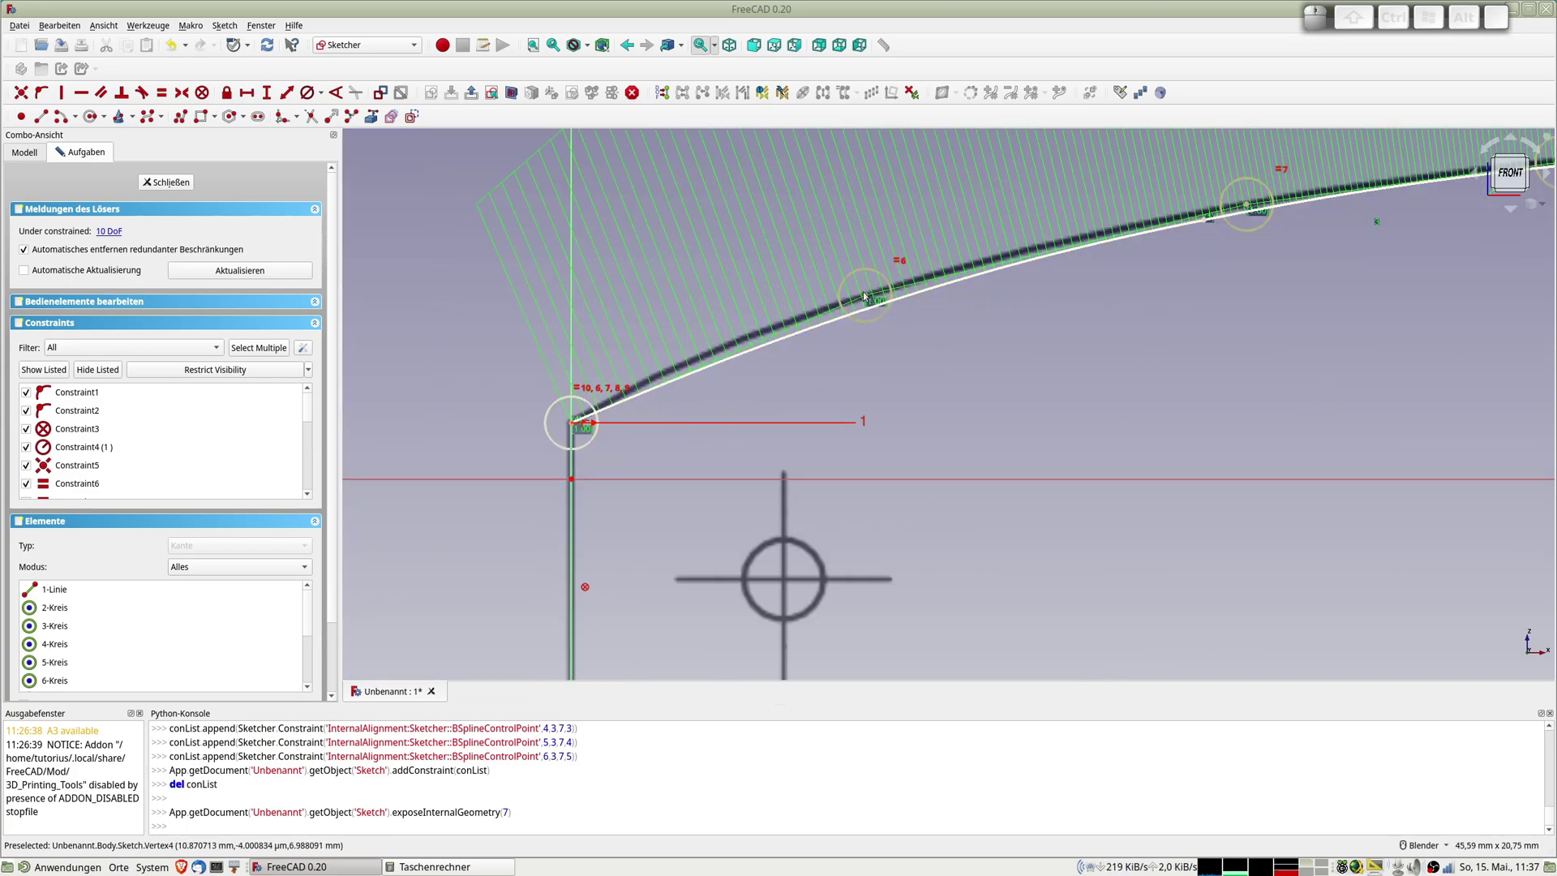
drag(866, 298, 804, 299)
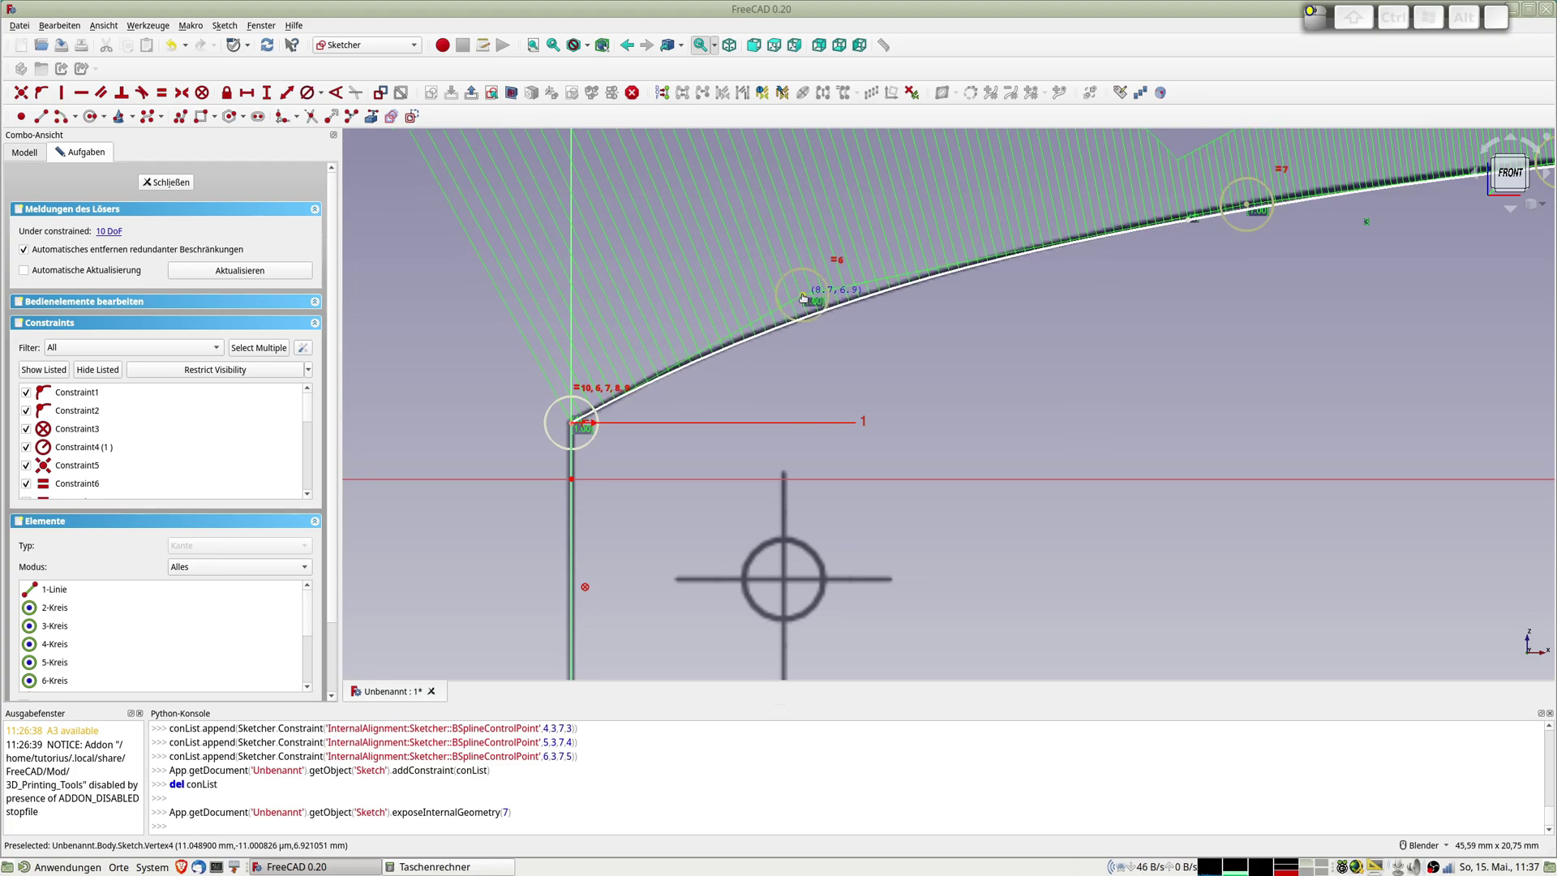
shift+middle_drag(1253, 205, 872, 363)
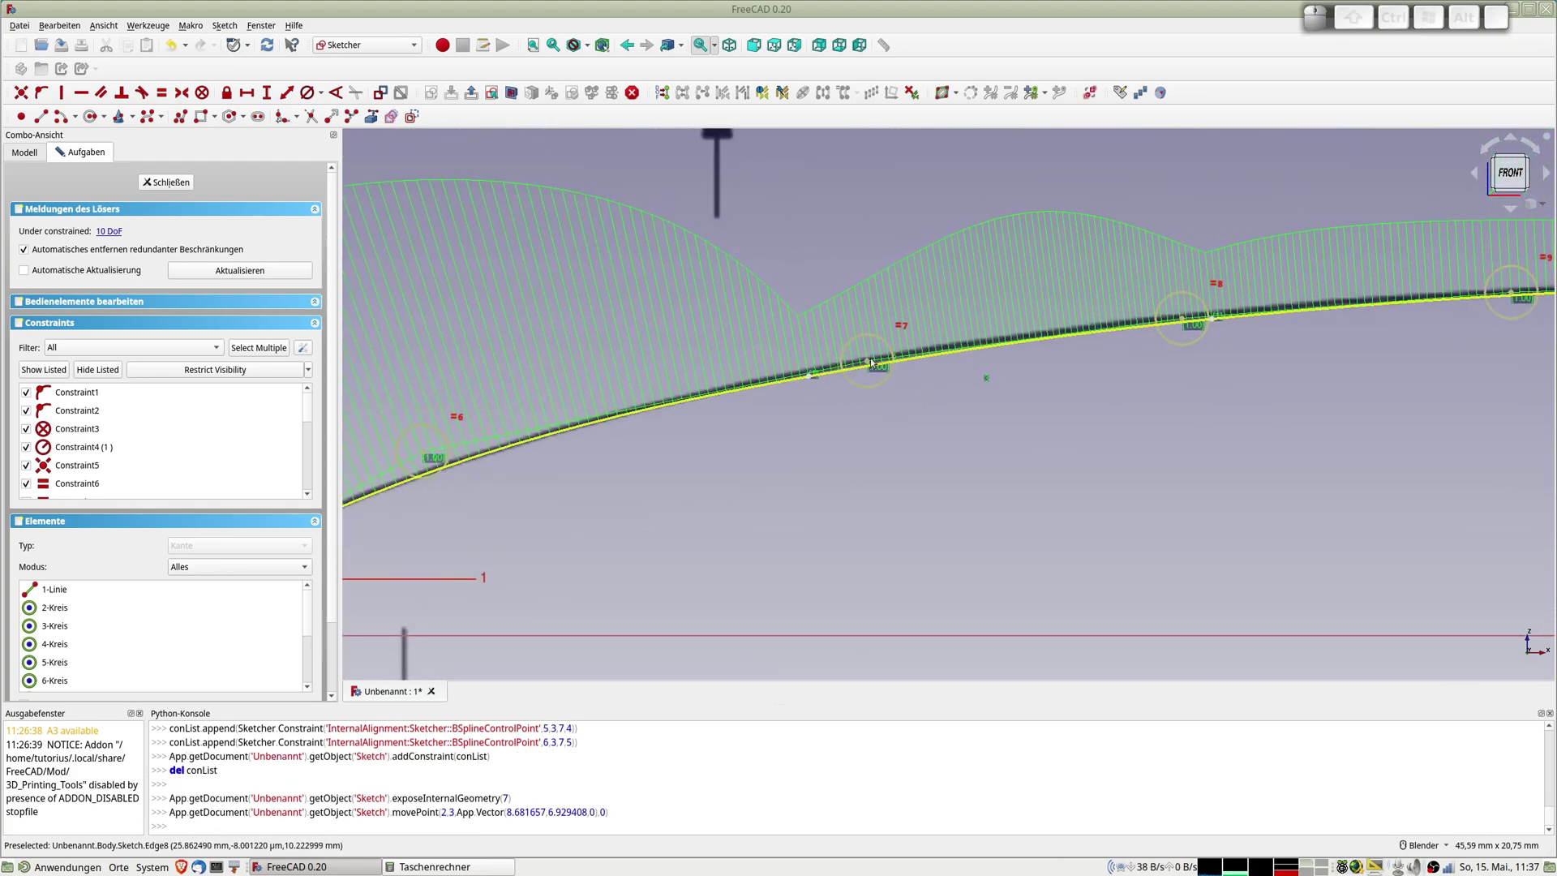
drag(868, 364, 886, 359)
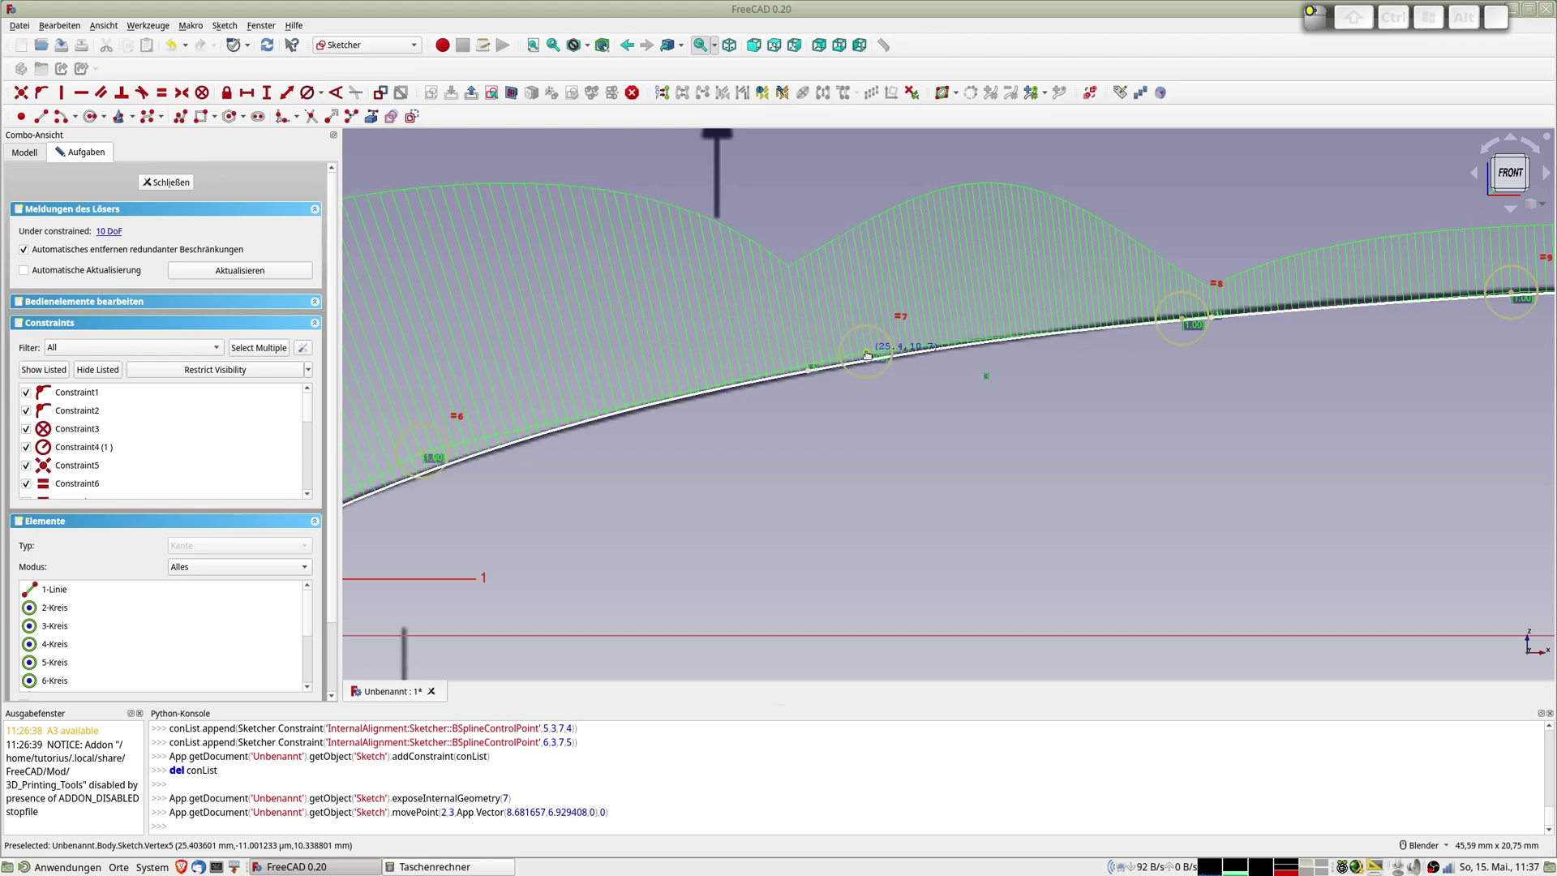
shift+middle_drag(886, 359, 803, 380)
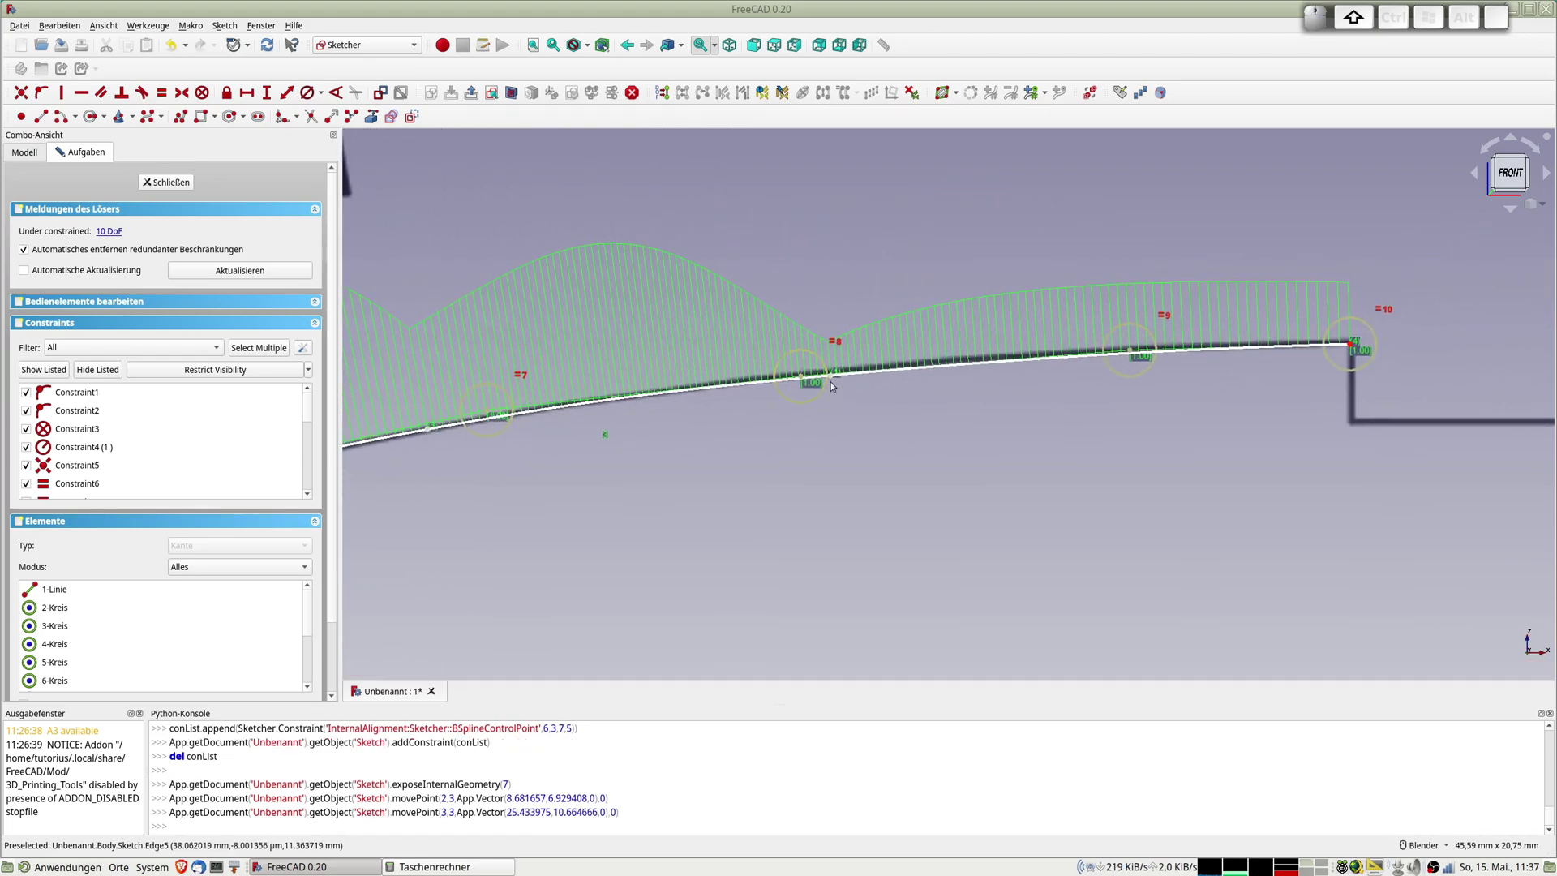
drag(802, 376, 804, 372)
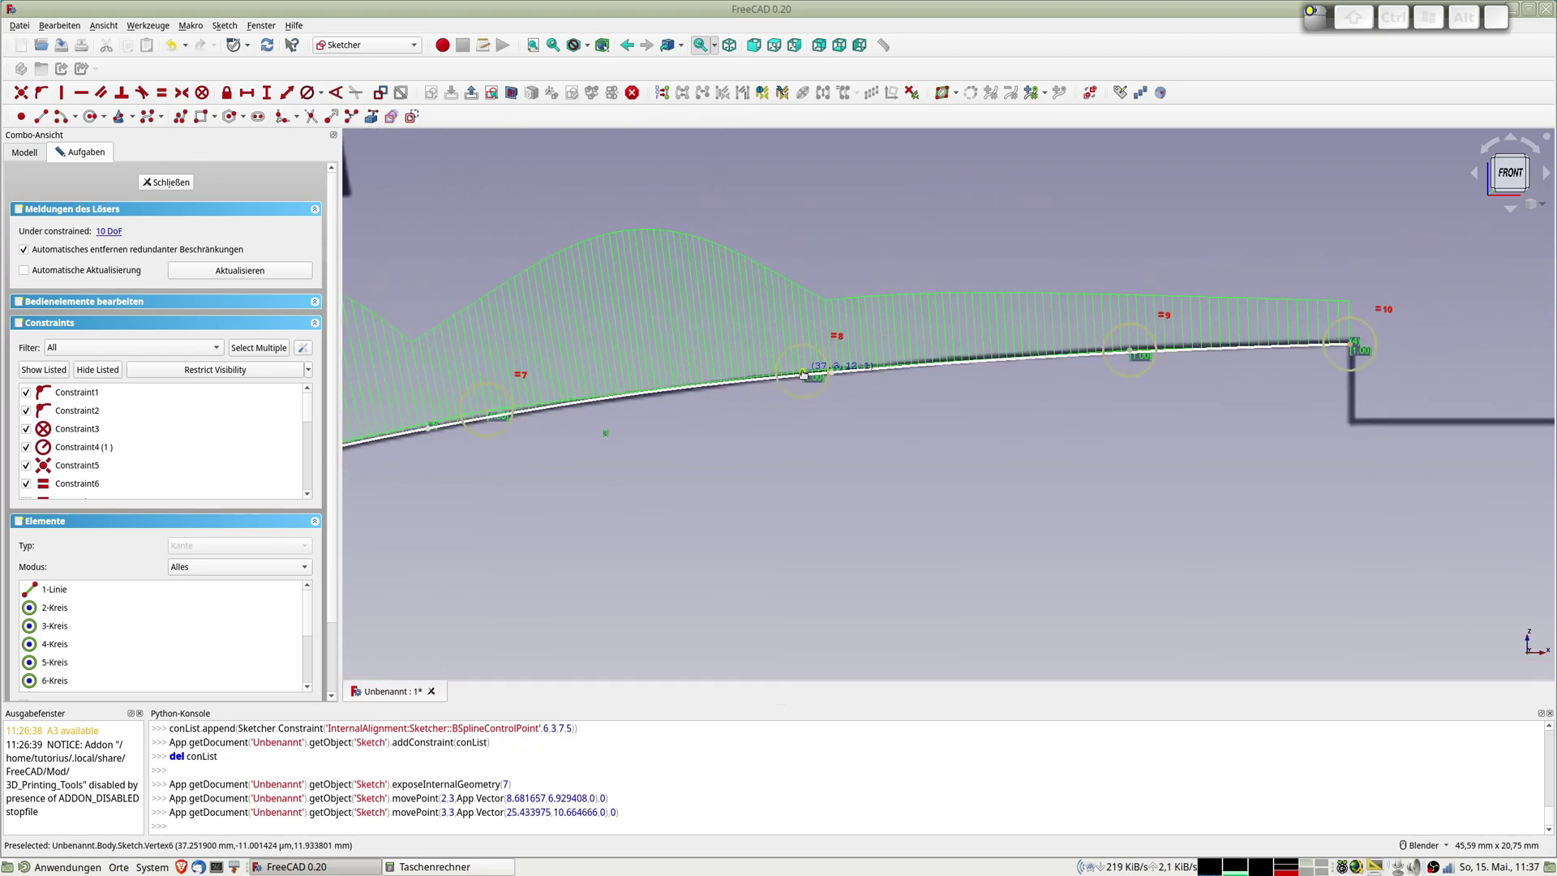
Nudge the last inner pole onto the outline and move the curve's end onto the step corner
drag(1130, 351, 1127, 347)
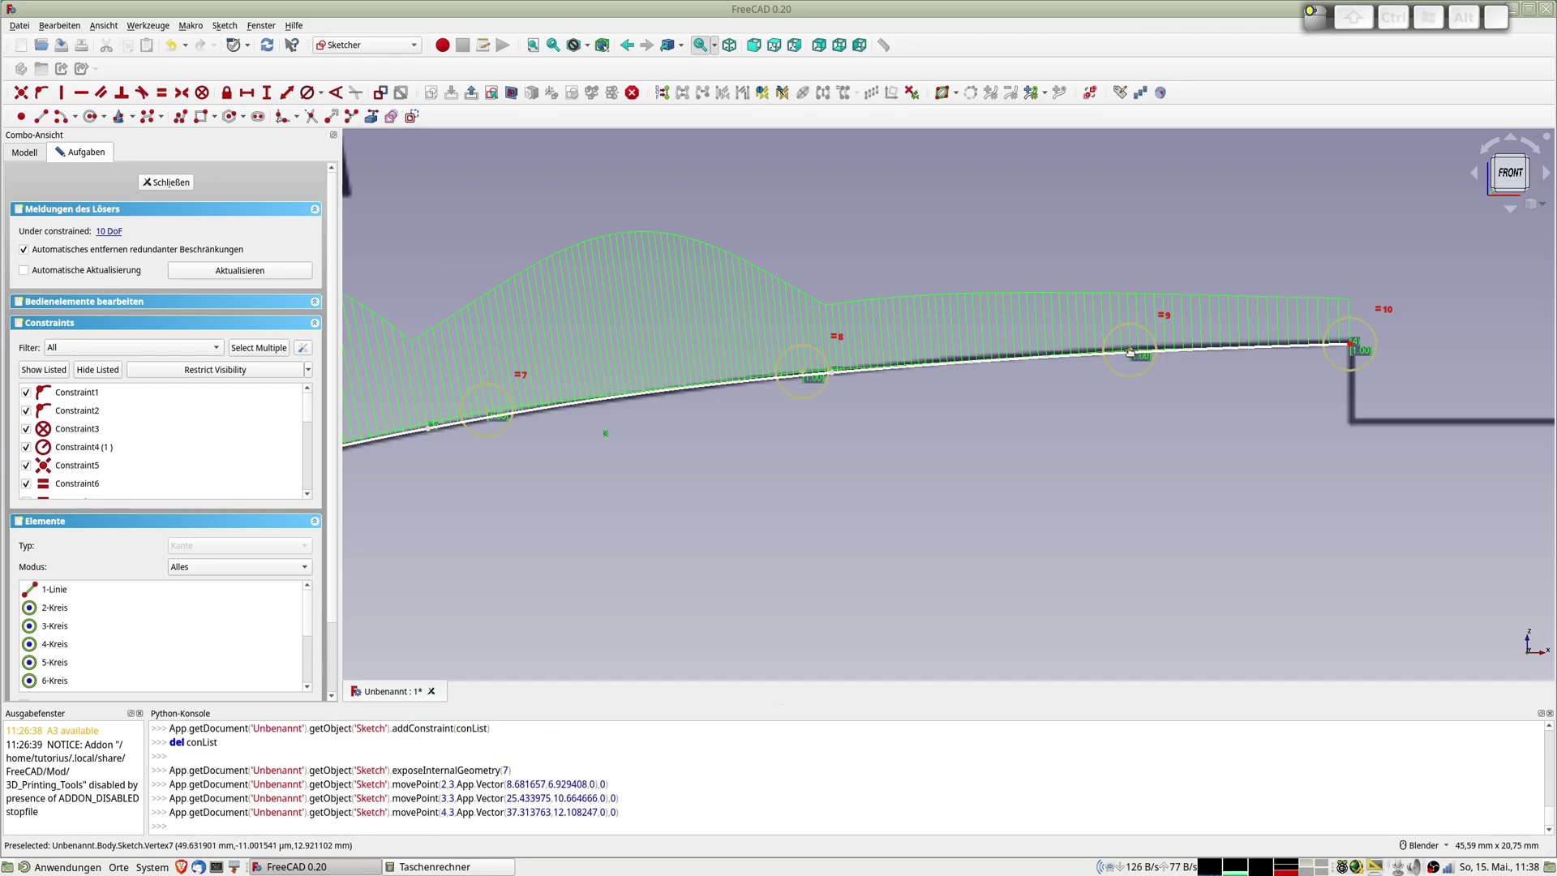
scroll(1405, 341, up, 5)
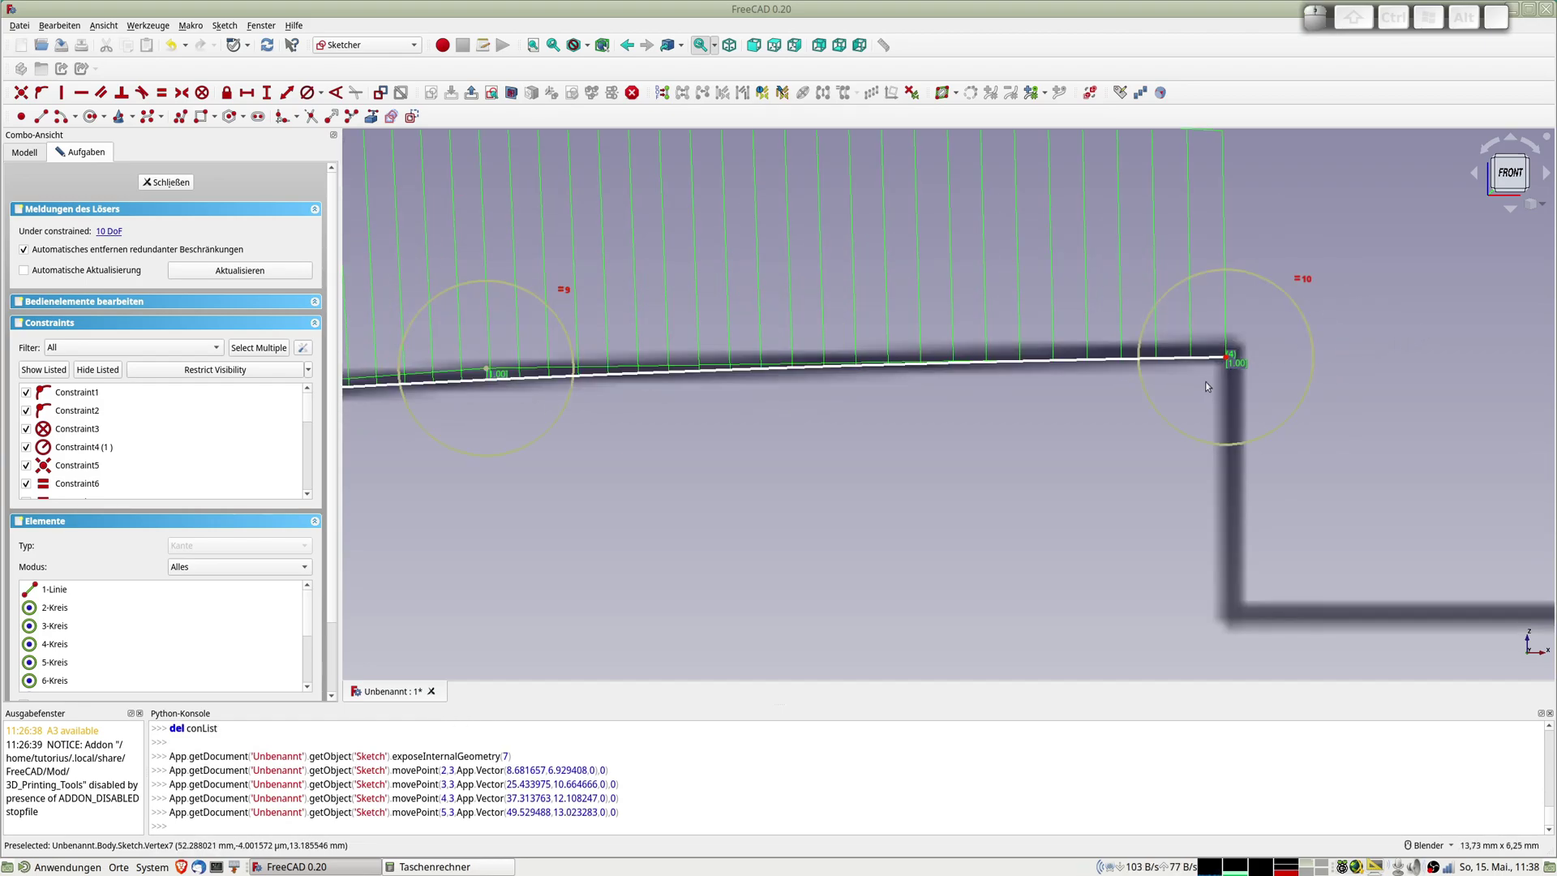
drag(1227, 364, 1230, 356)
scroll(1132, 446, down, 5)
scroll(1133, 450, down, 3)
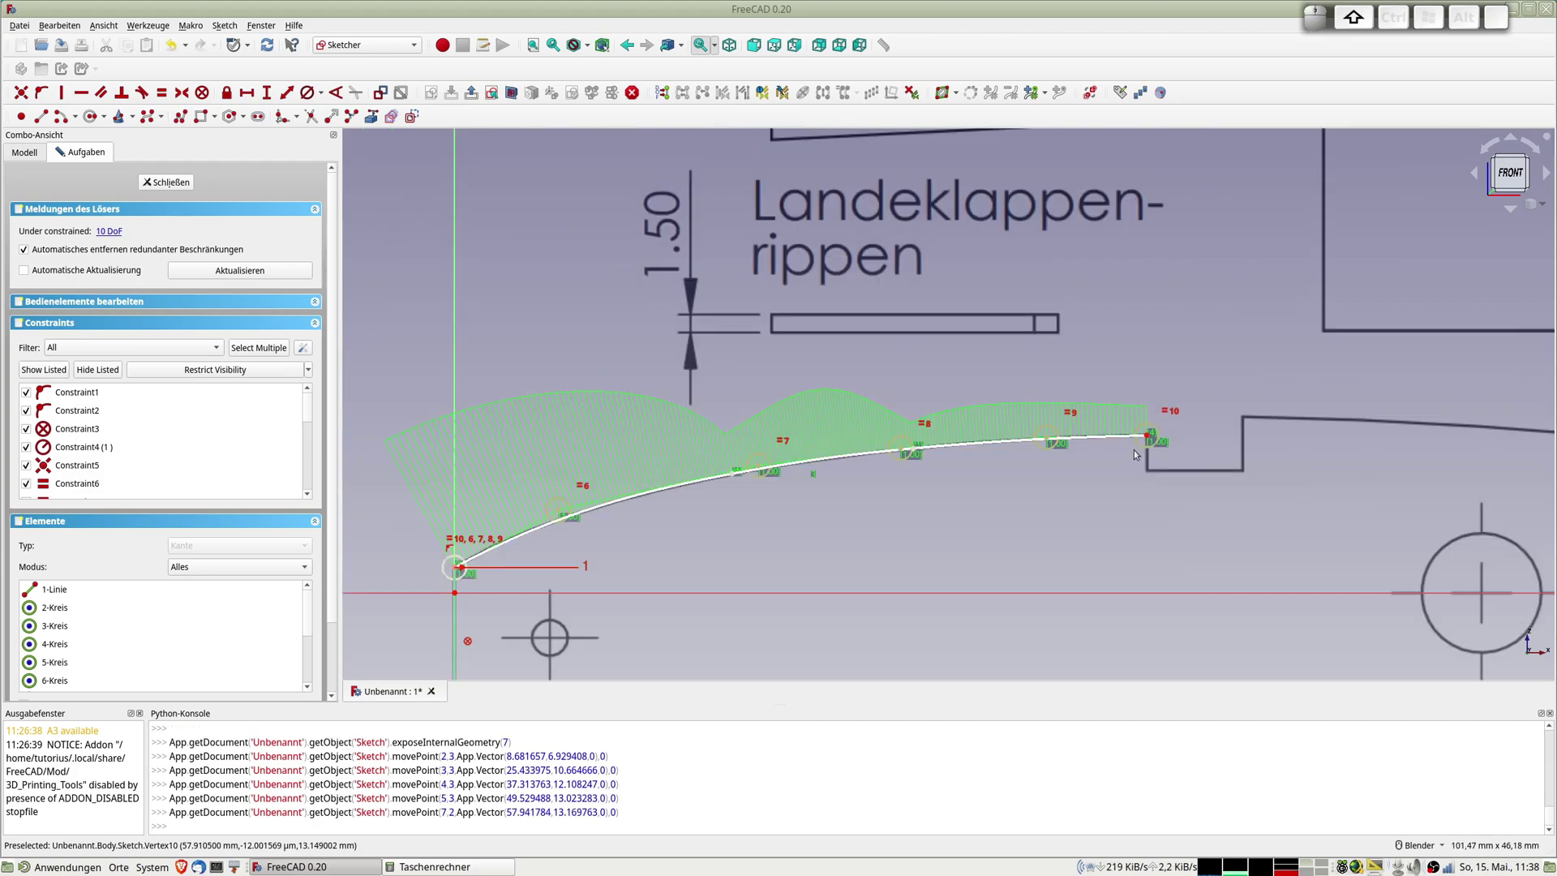
shift+middle_drag(1133, 452, 1281, 314)
shift+middle_drag(847, 560, 841, 374)
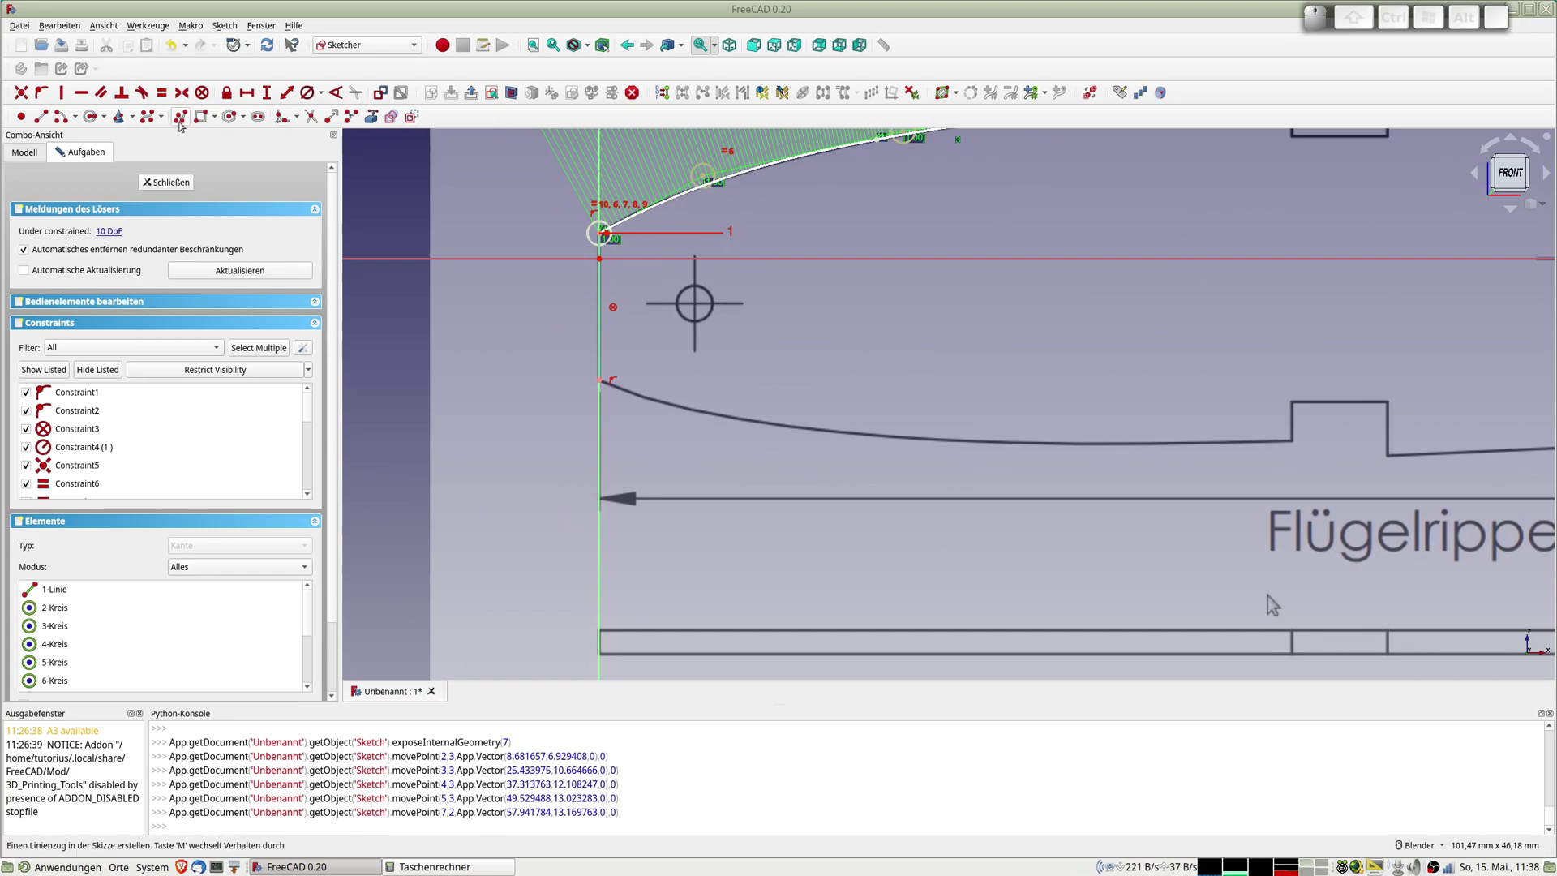
Trace the lower rib edge with a B-spline from the nose point to the lower step corner
click(150, 119)
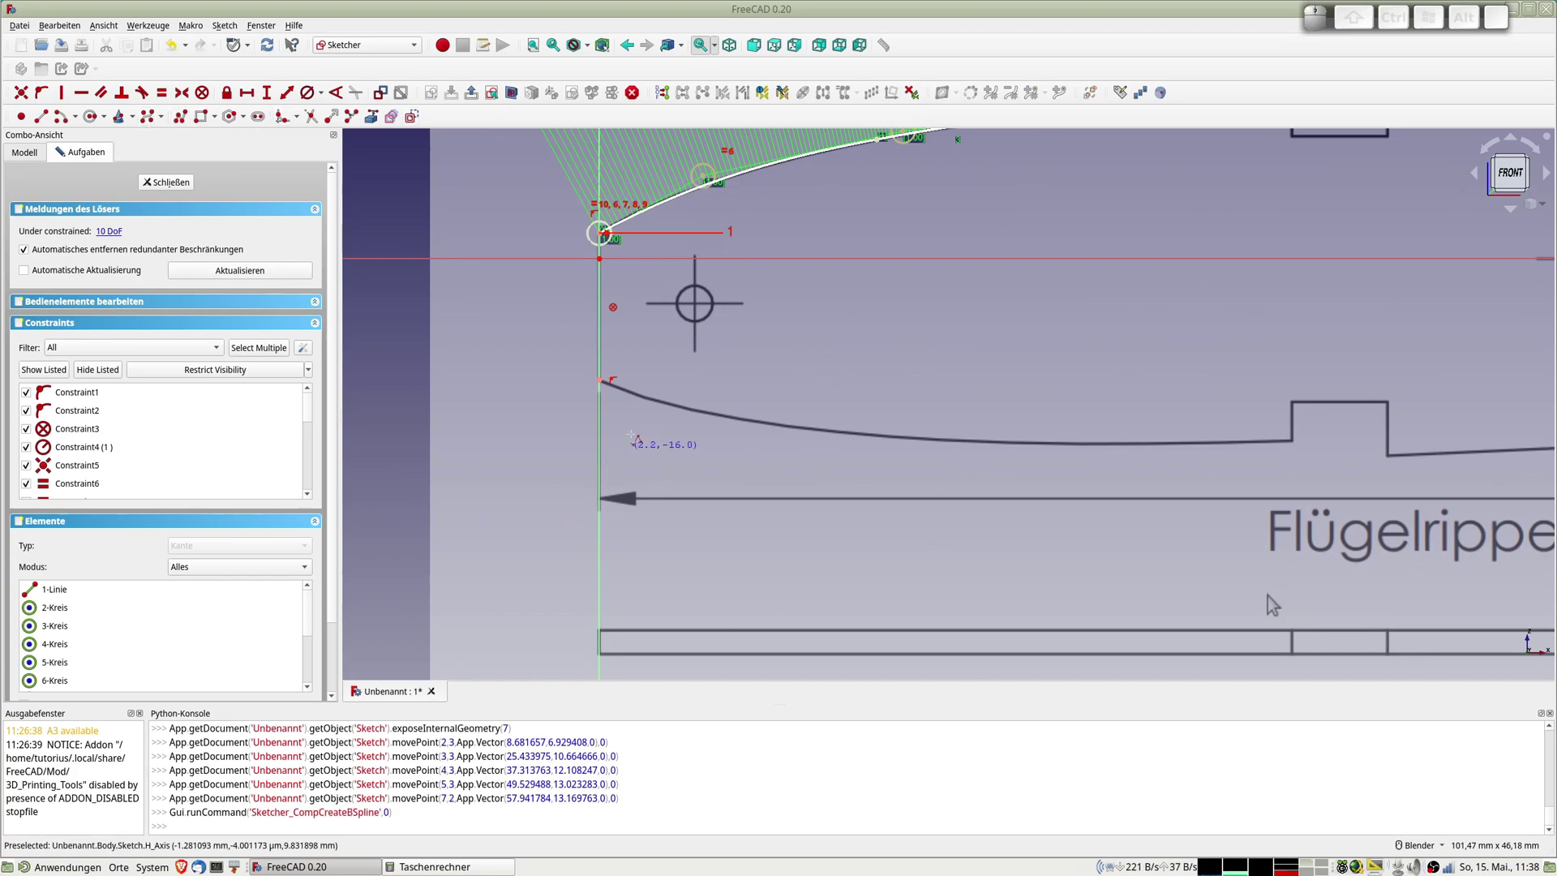
click(601, 380)
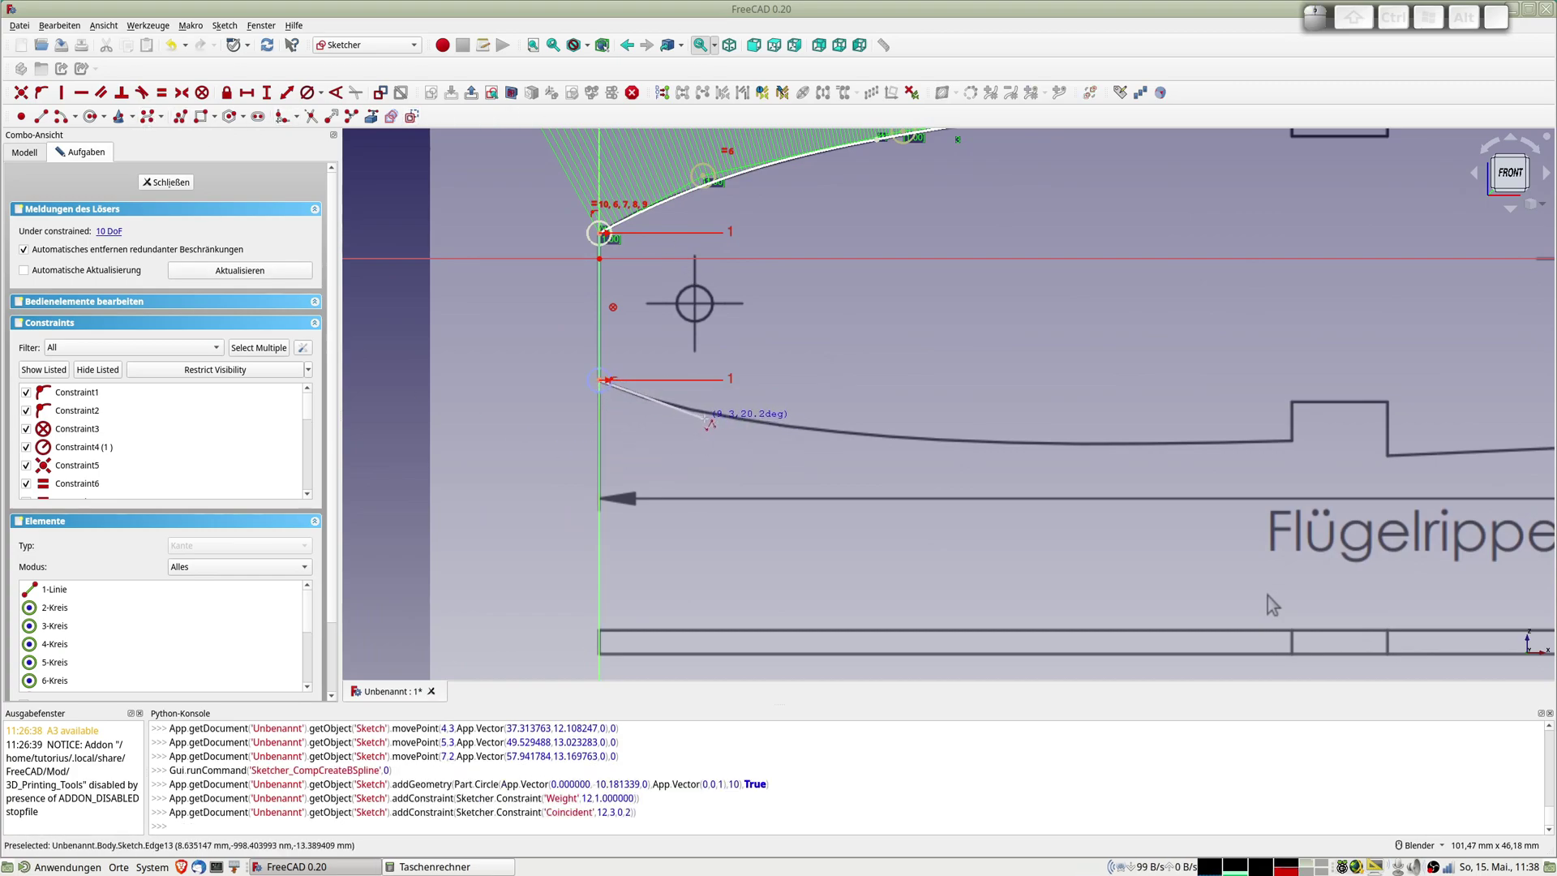
click(702, 411)
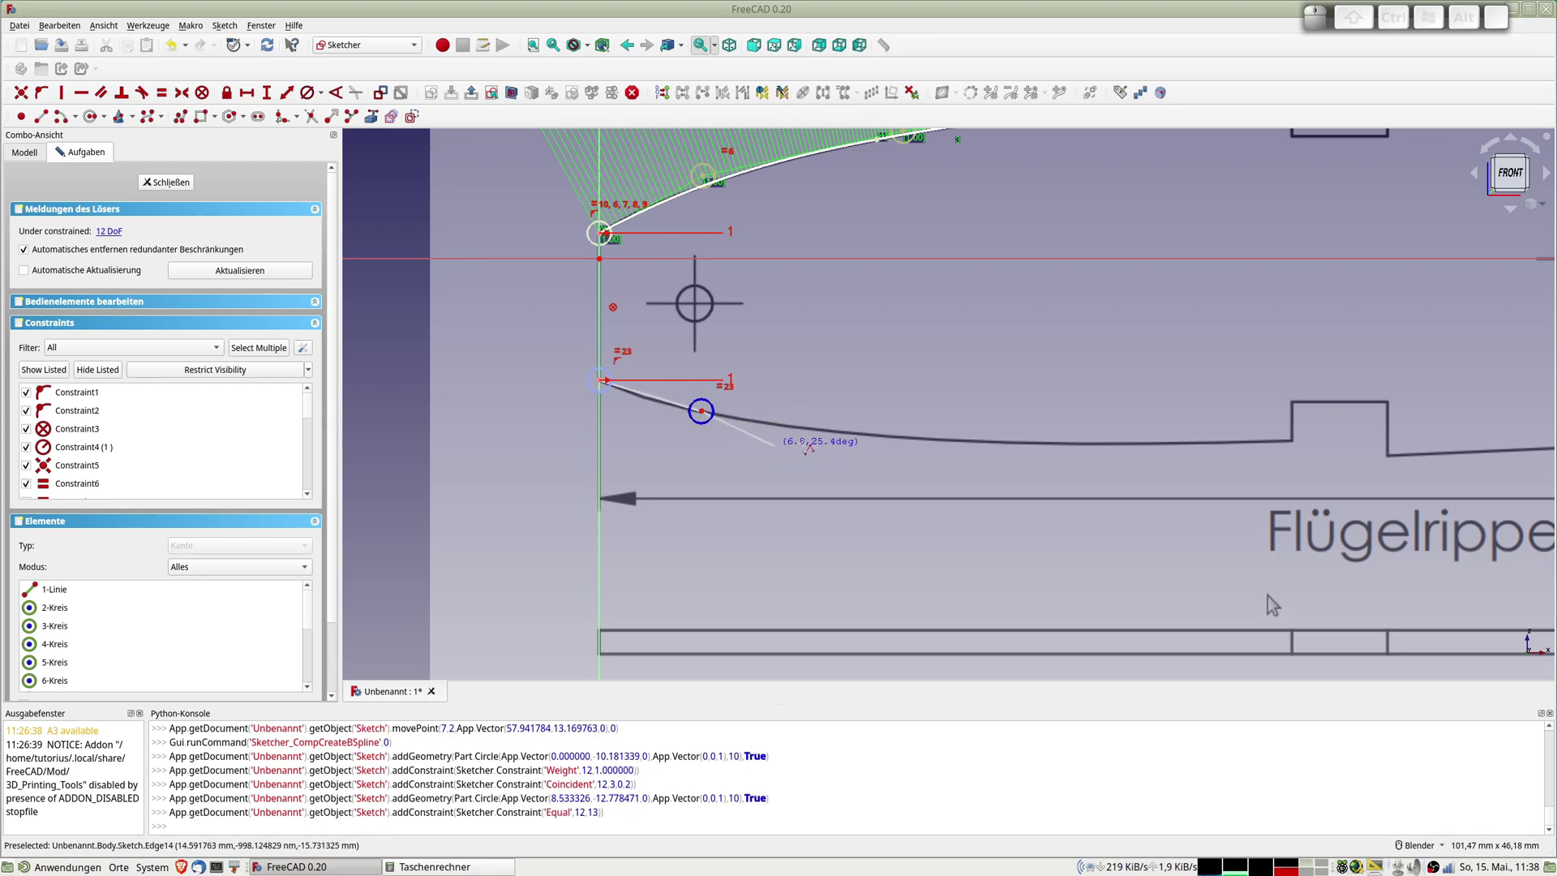
click(829, 430)
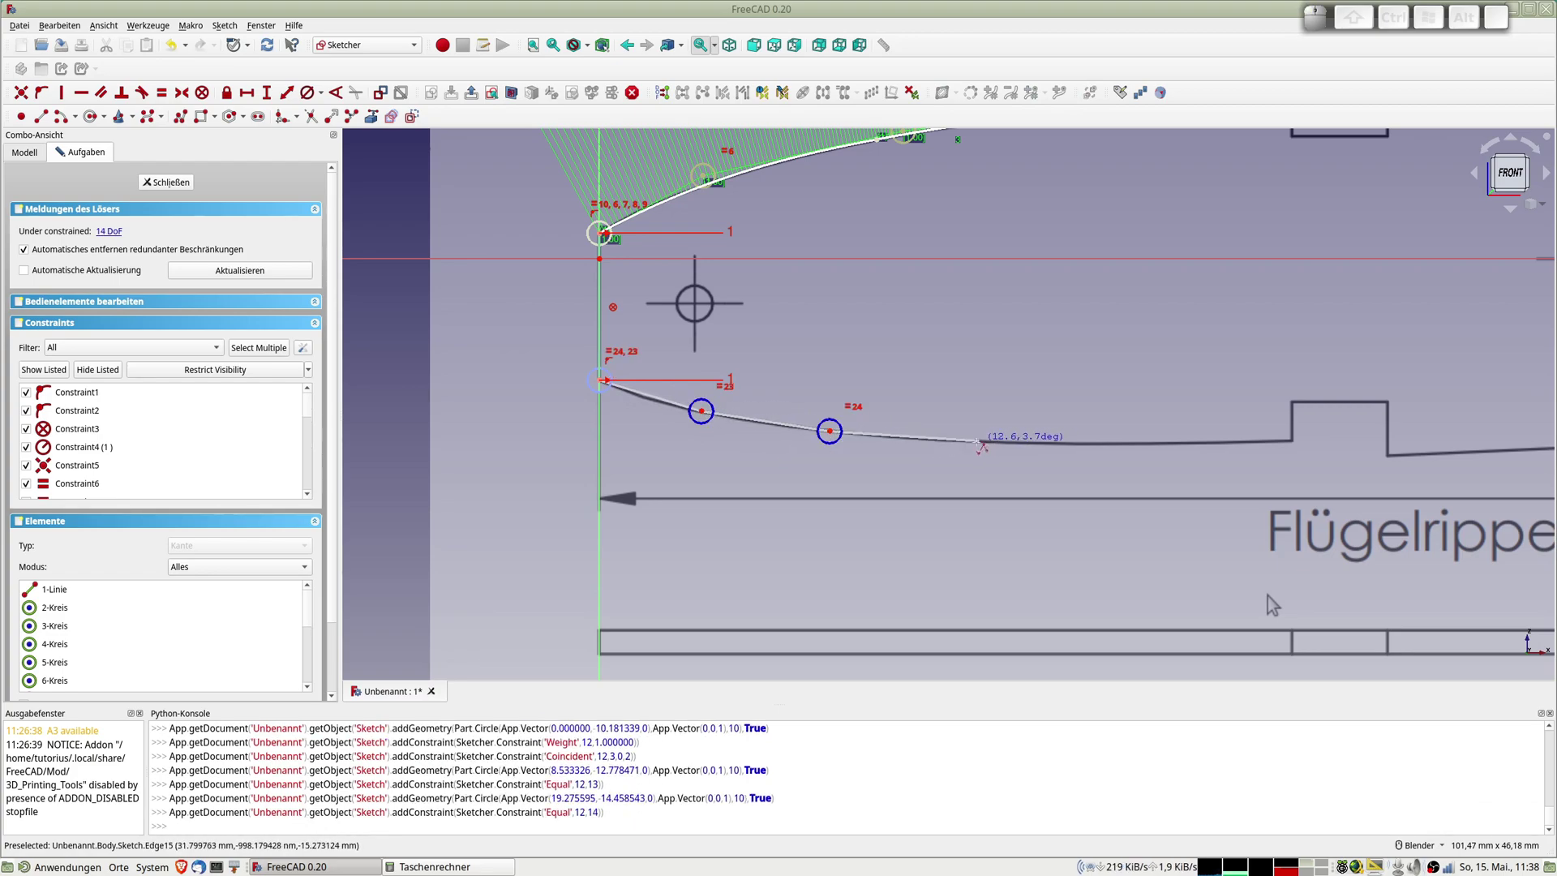
click(975, 443)
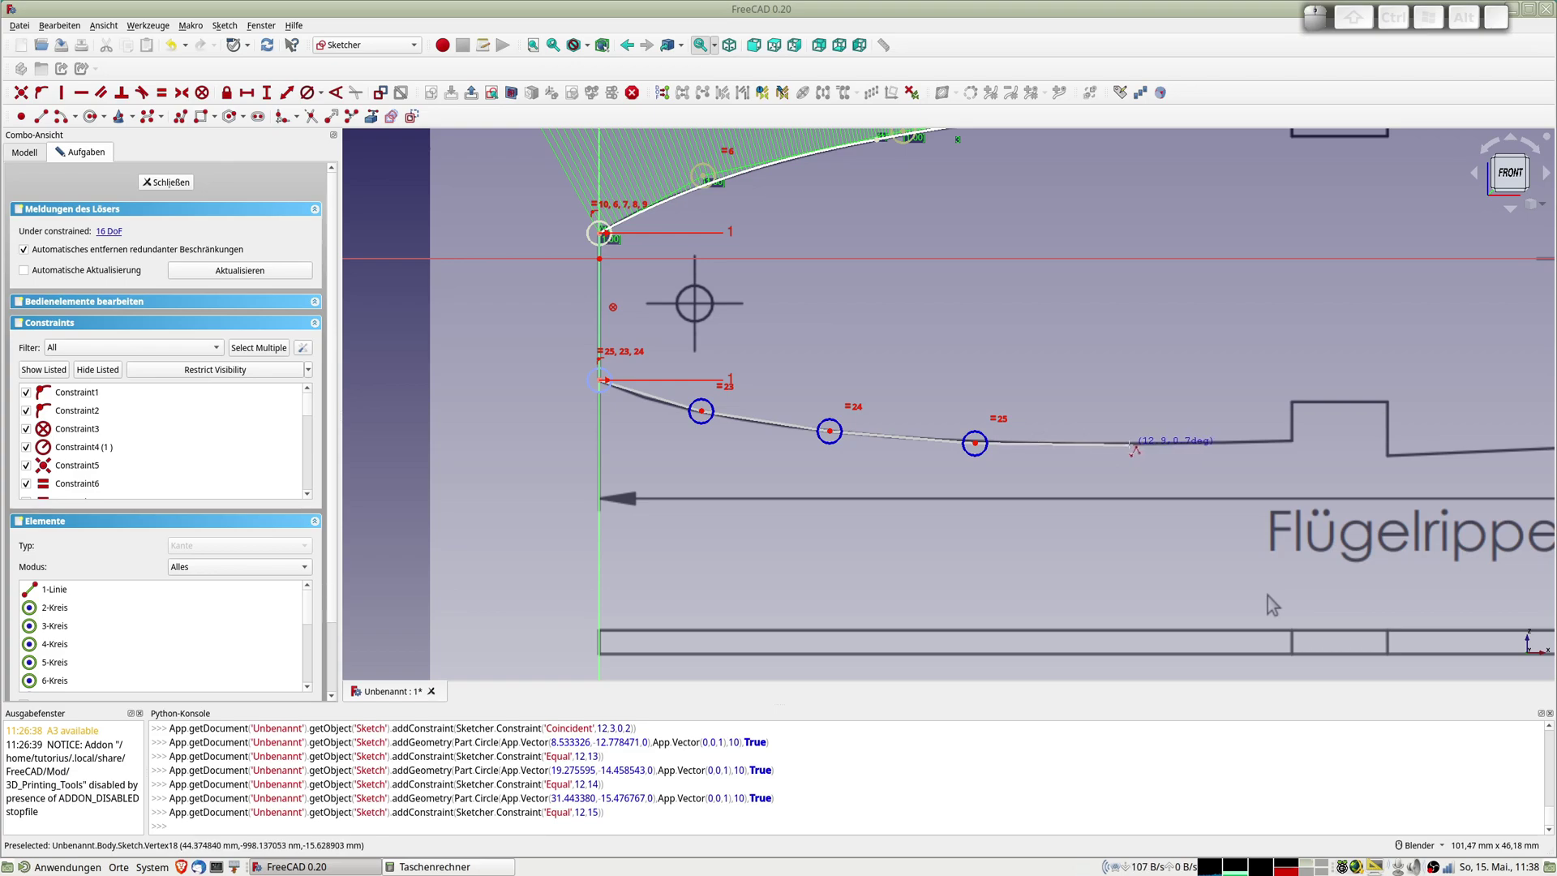
click(1120, 444)
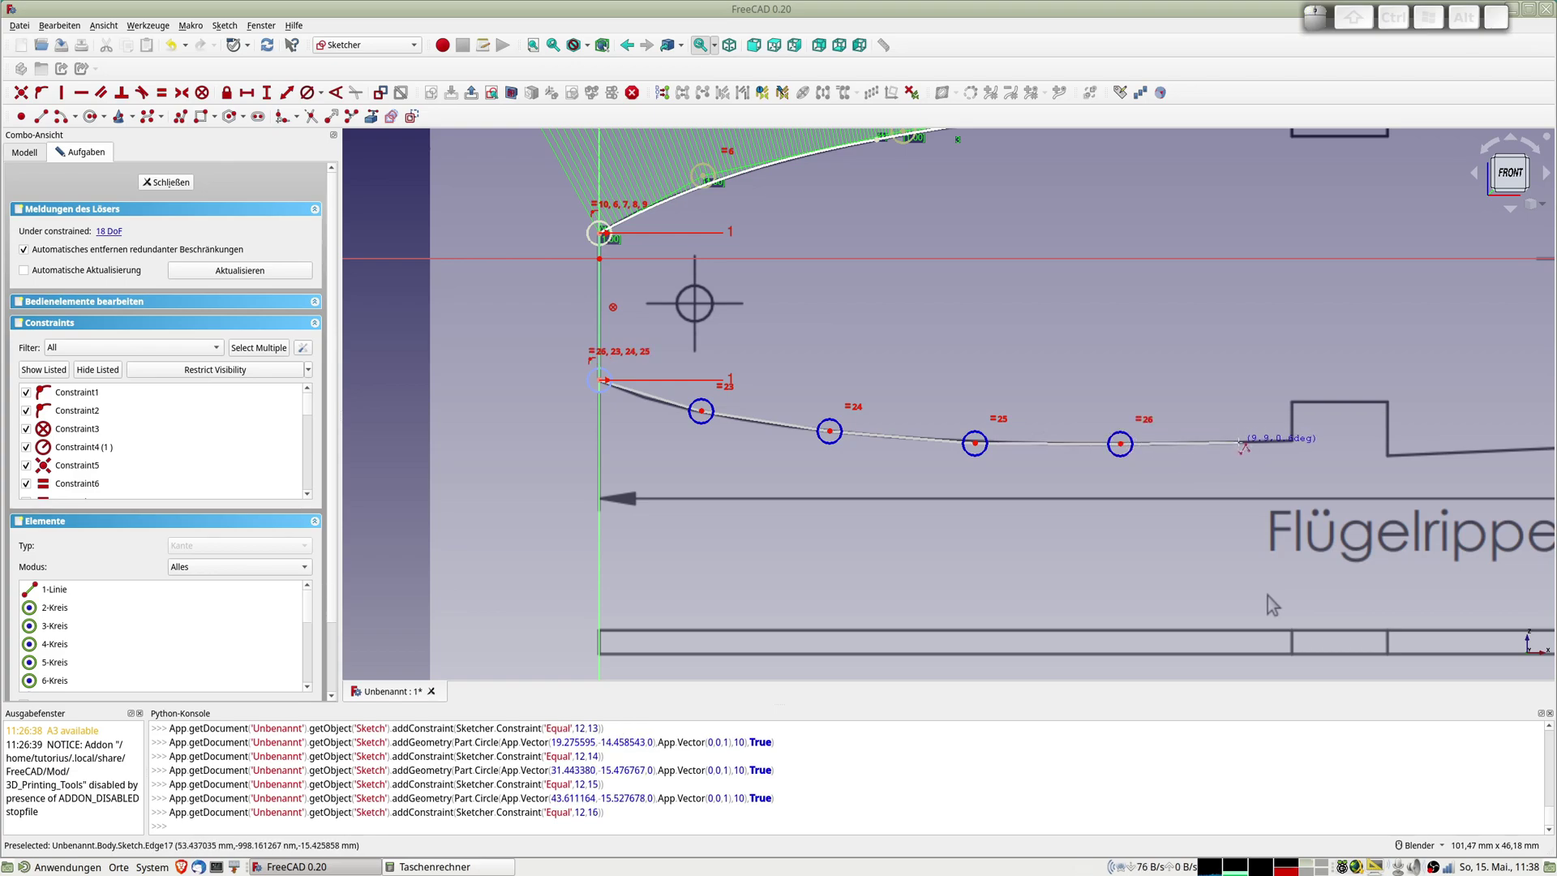
click(1238, 443)
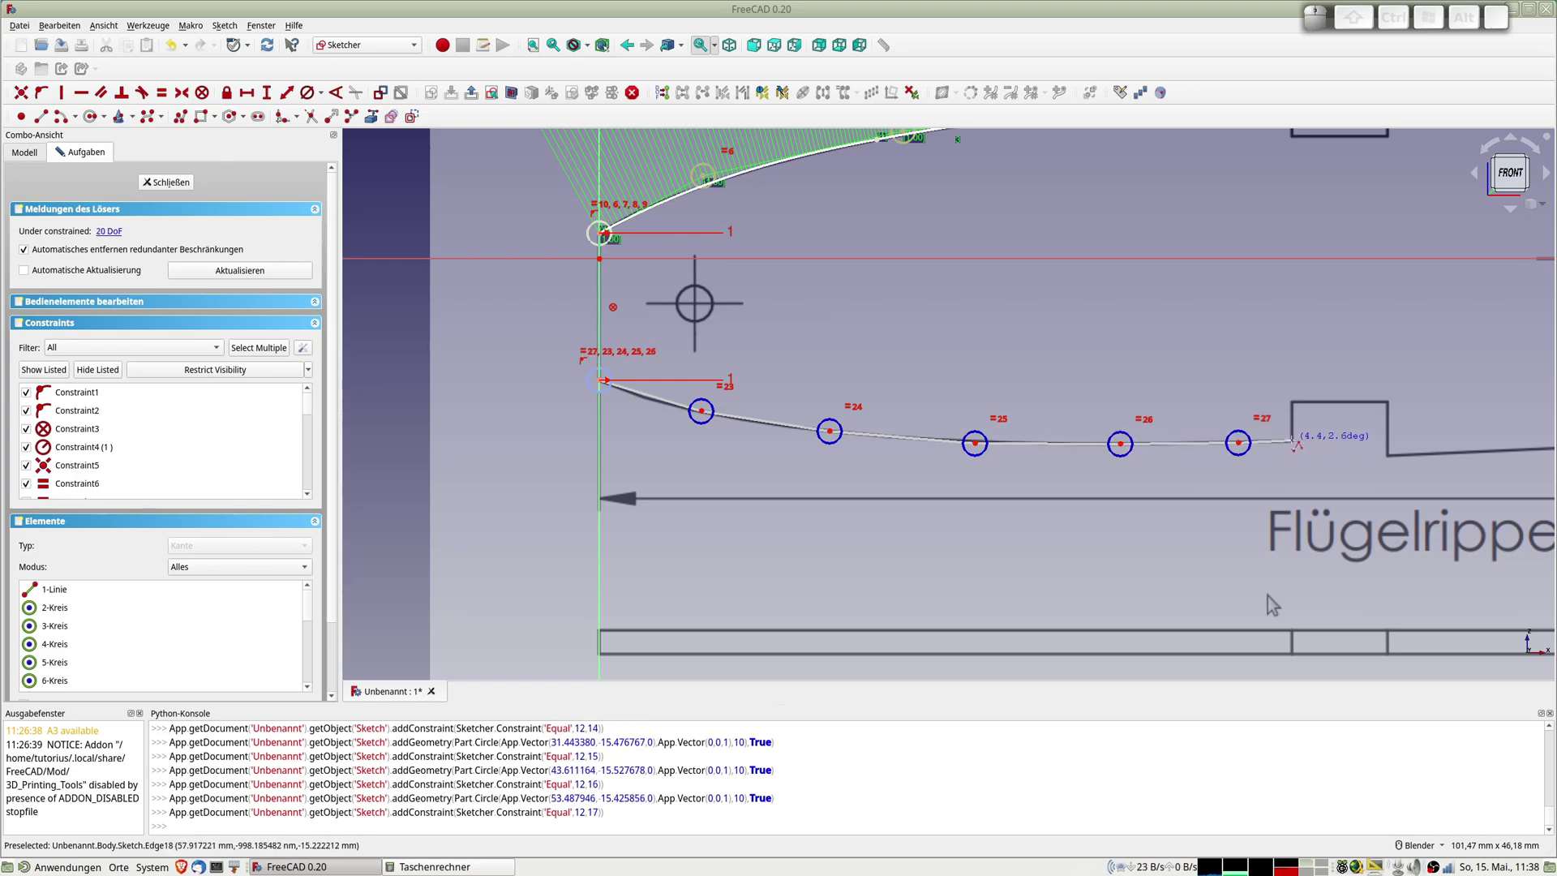
click(1291, 440)
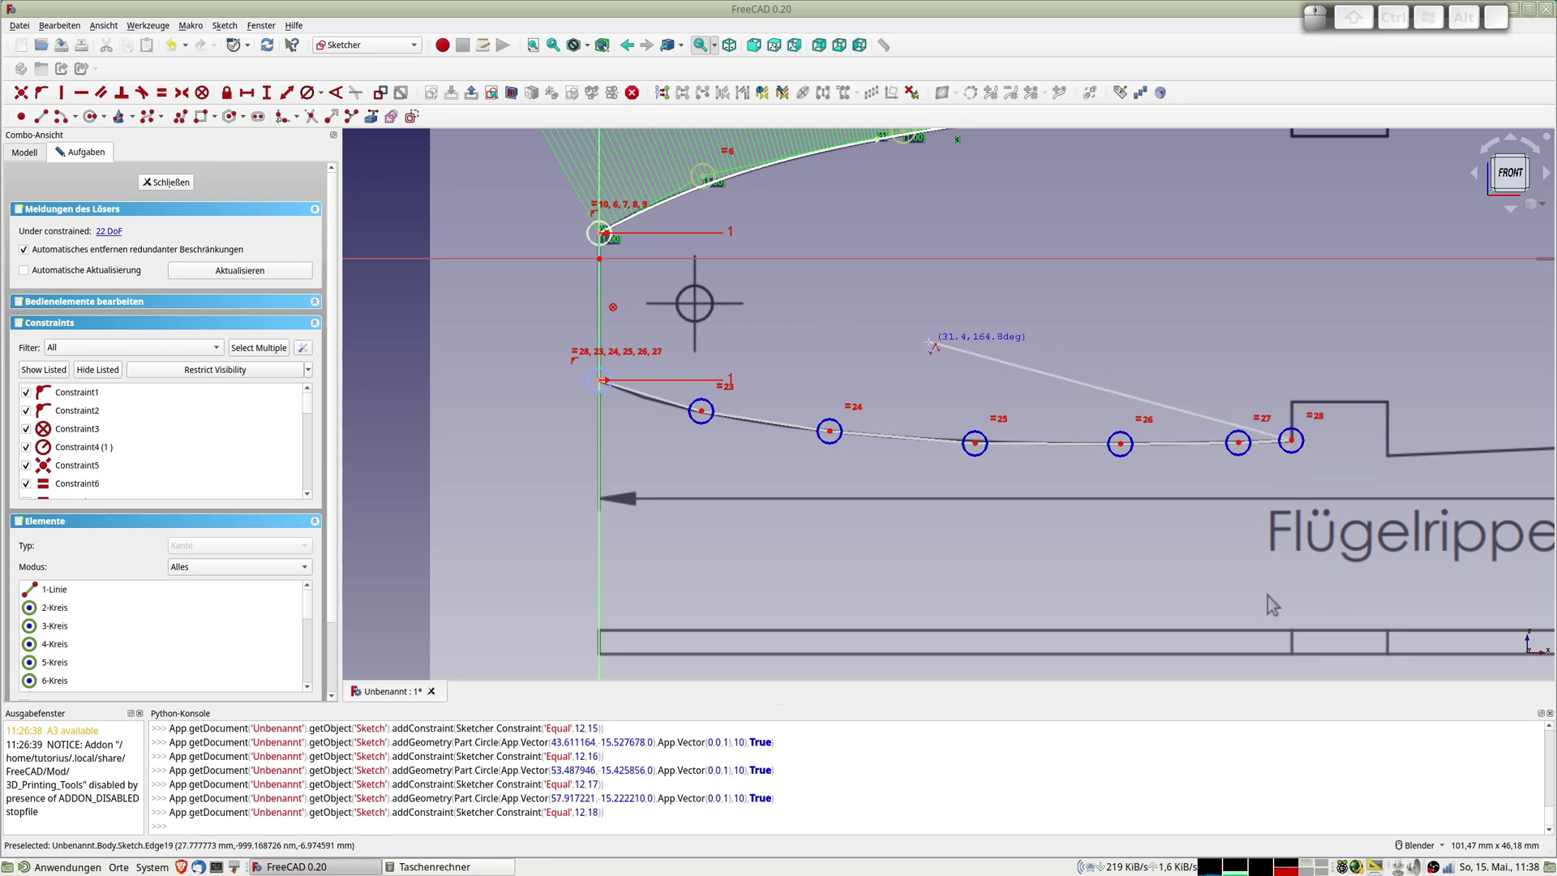
right_click(1234, 410)
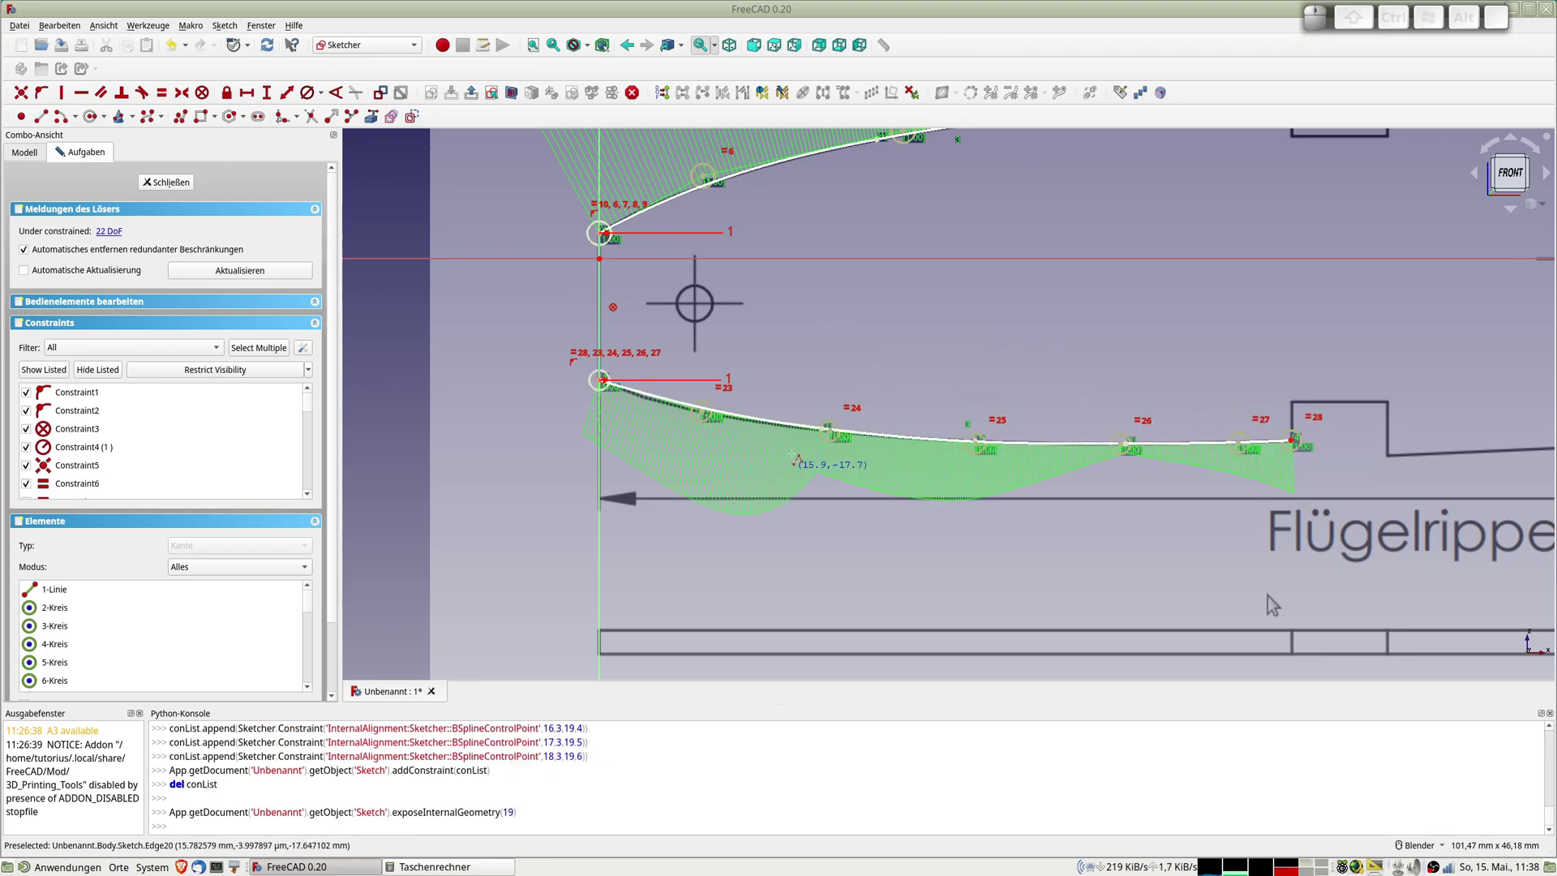
Drag lower B-spline poles 23, 24 and 26 onto the drawn edge, and its end onto the step corner
scroll(705, 430, up, 6)
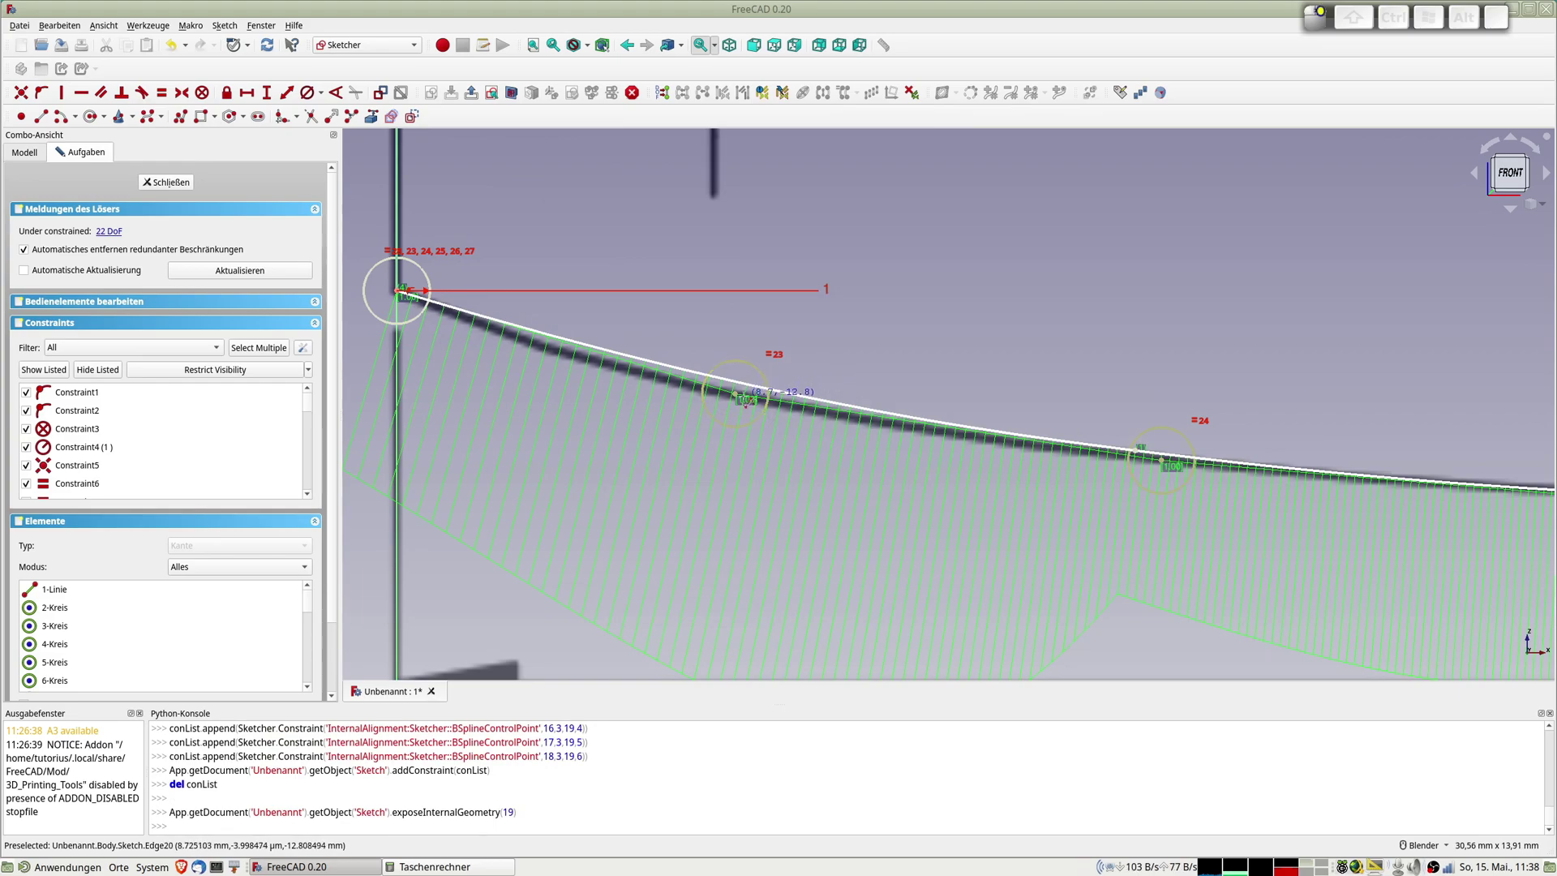
drag(735, 396, 726, 414)
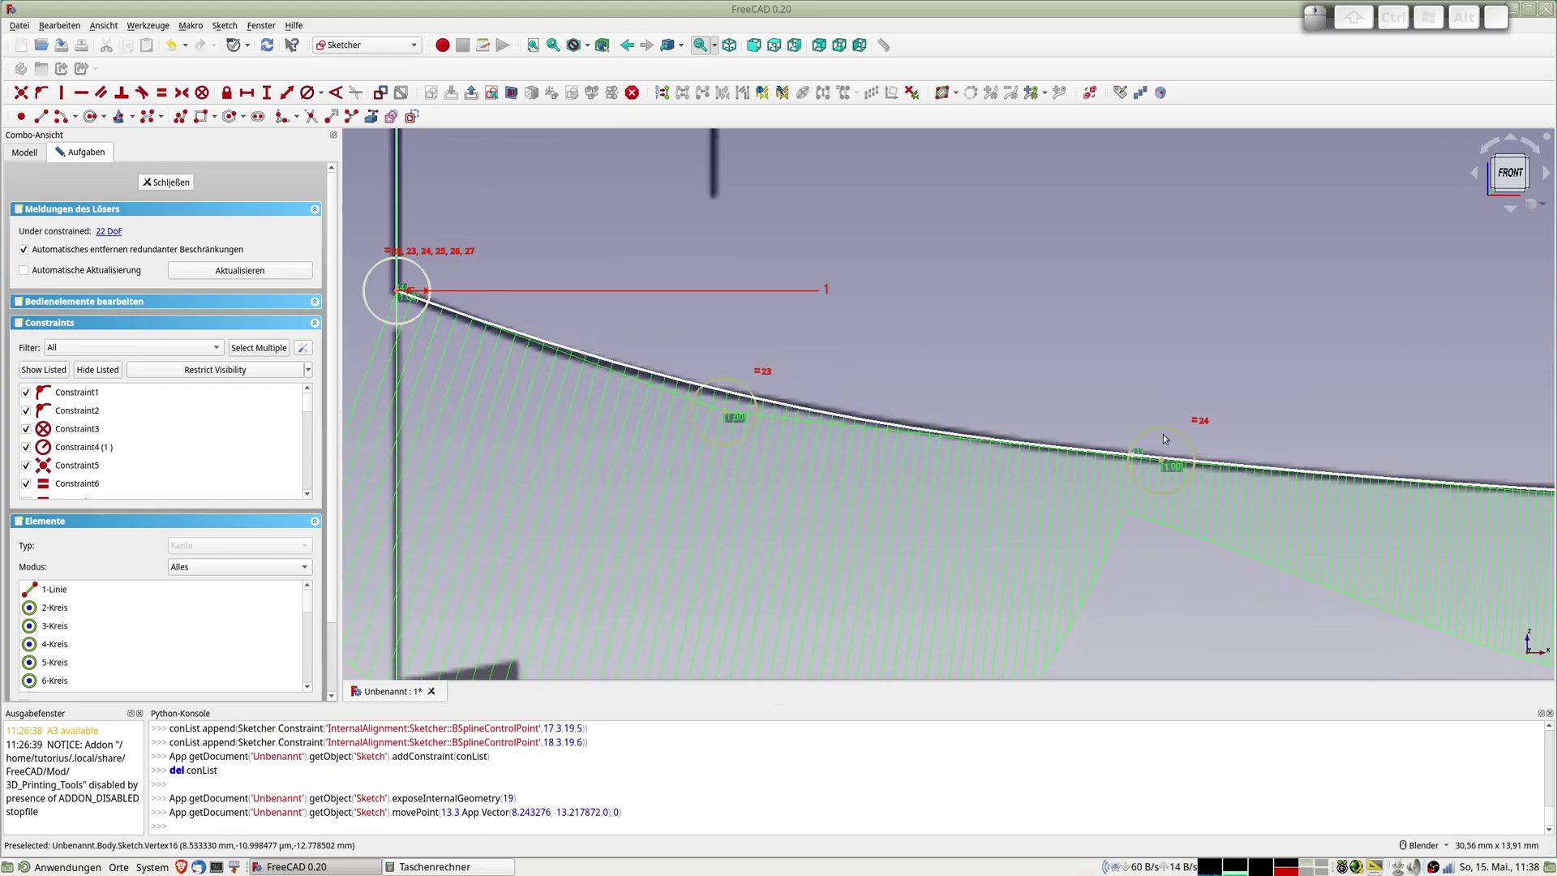
drag(1161, 463, 1146, 463)
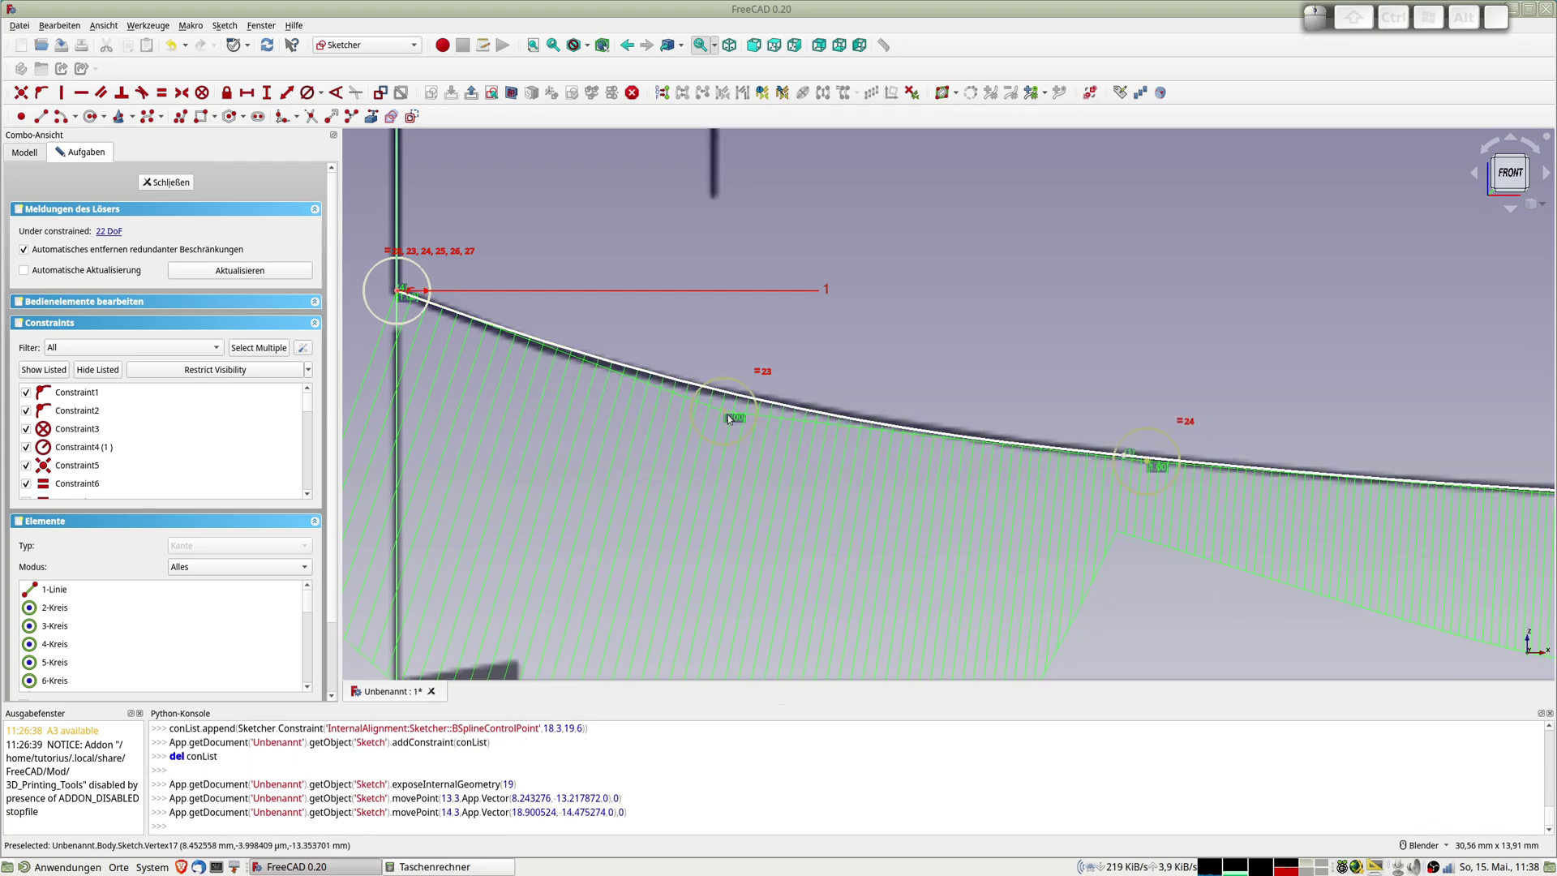
drag(727, 415, 720, 418)
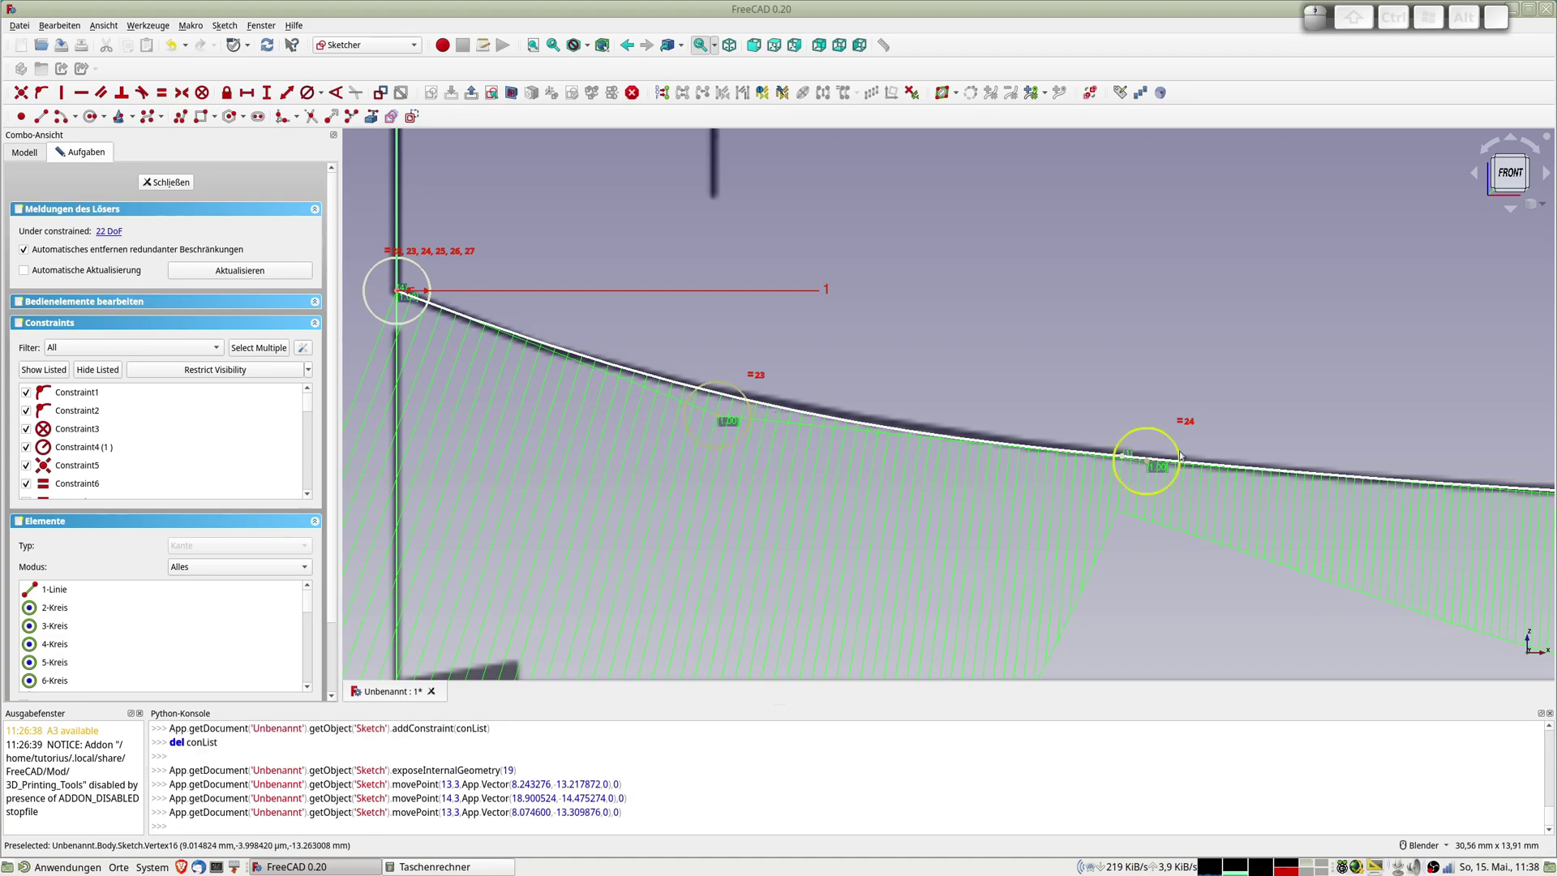
scroll(1180, 456, down, 3)
scroll(835, 392, up, 3)
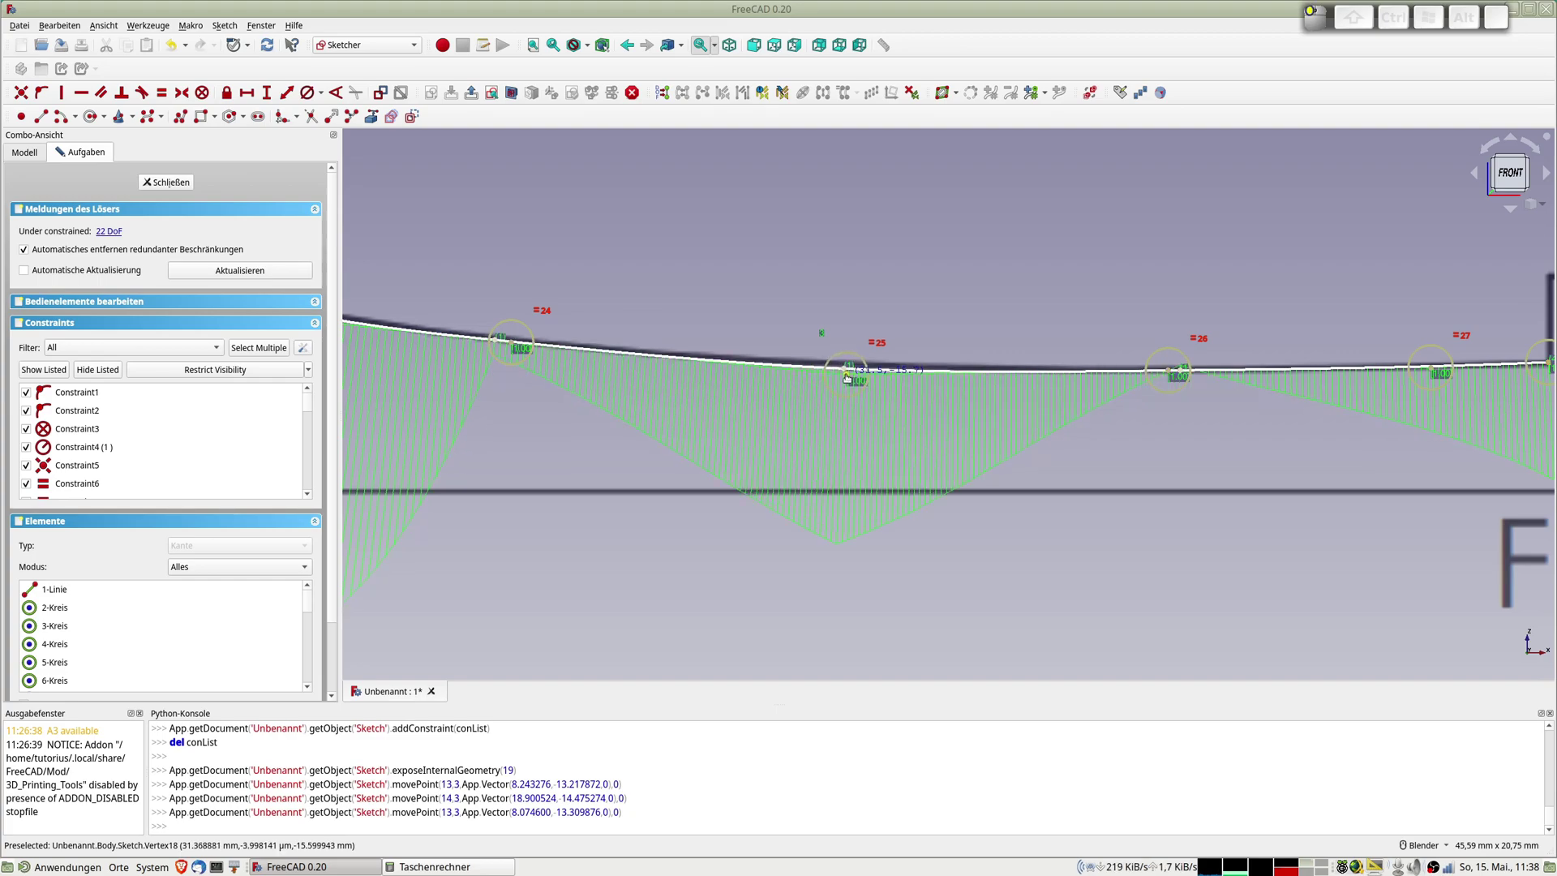
drag(1167, 371, 1160, 372)
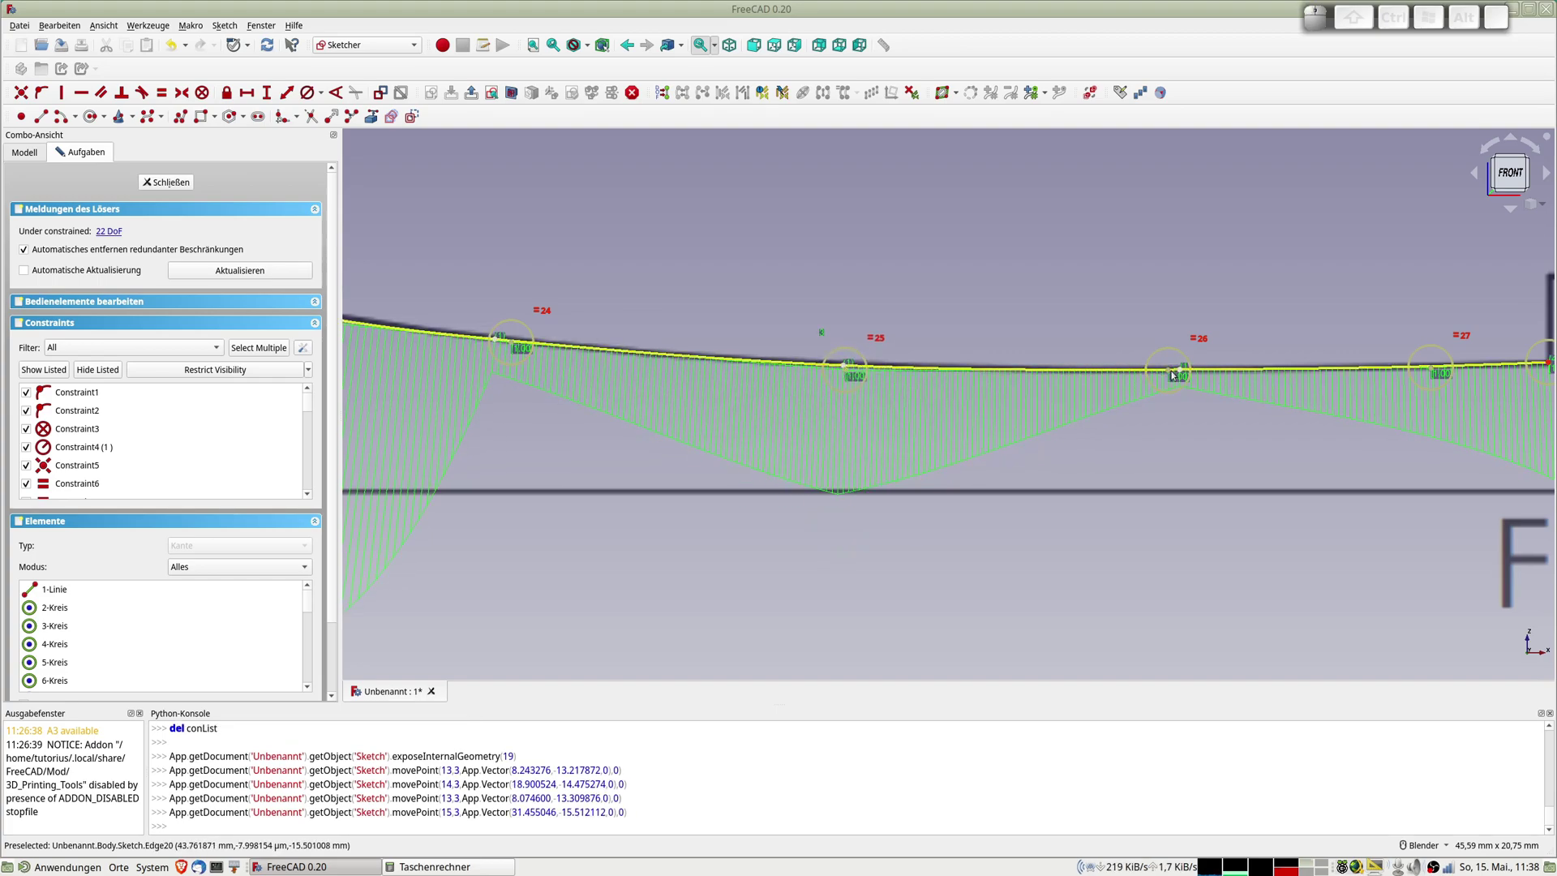
click(1168, 372)
shift+middle_drag(1168, 371, 872, 359)
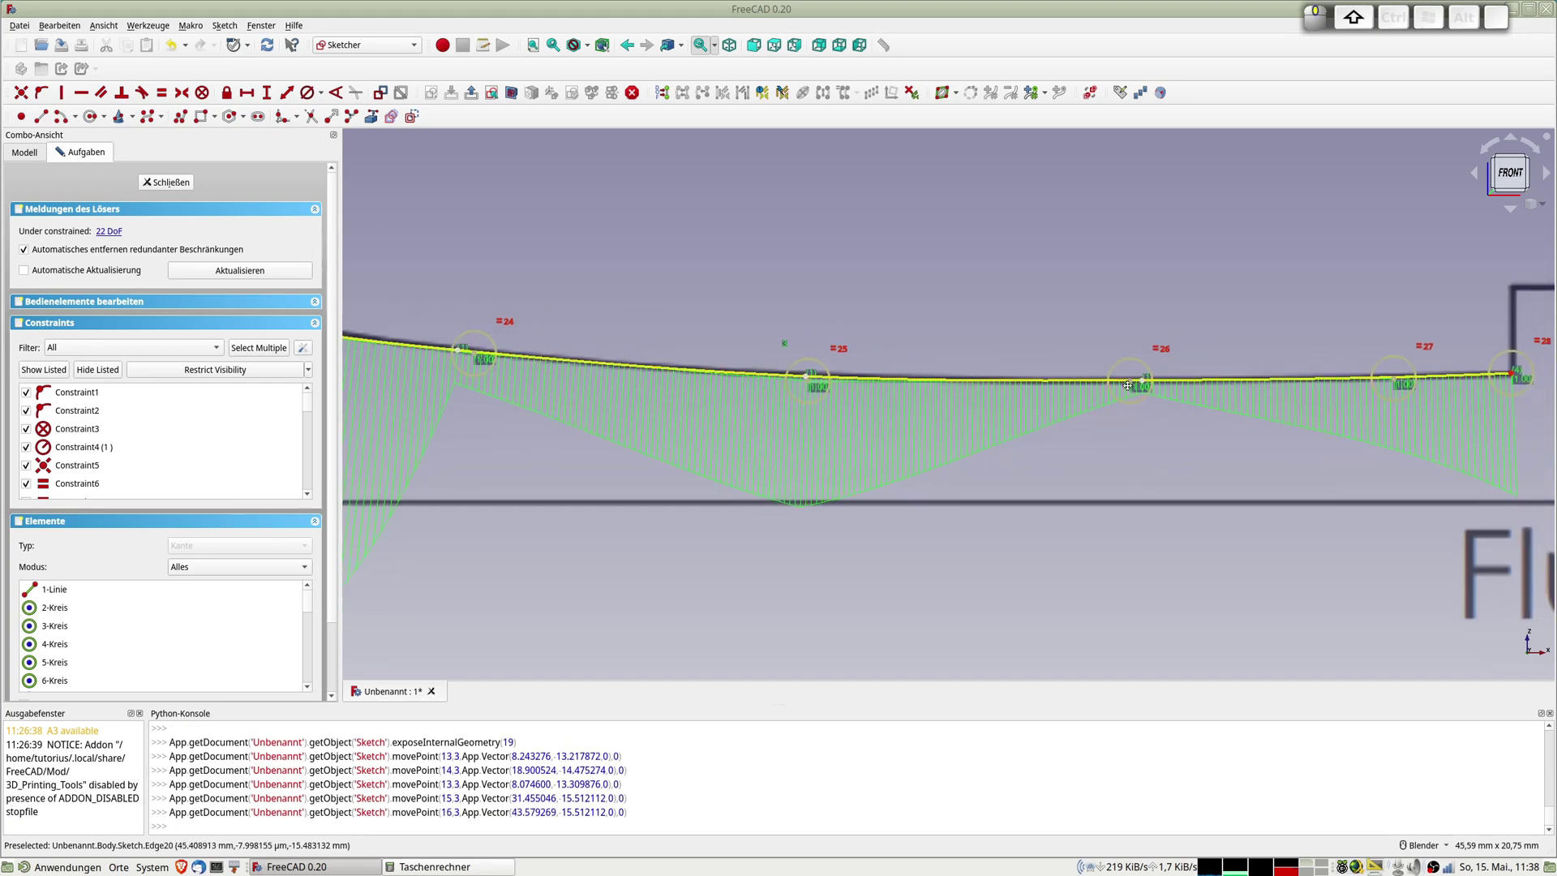
scroll(1042, 363, up, 2)
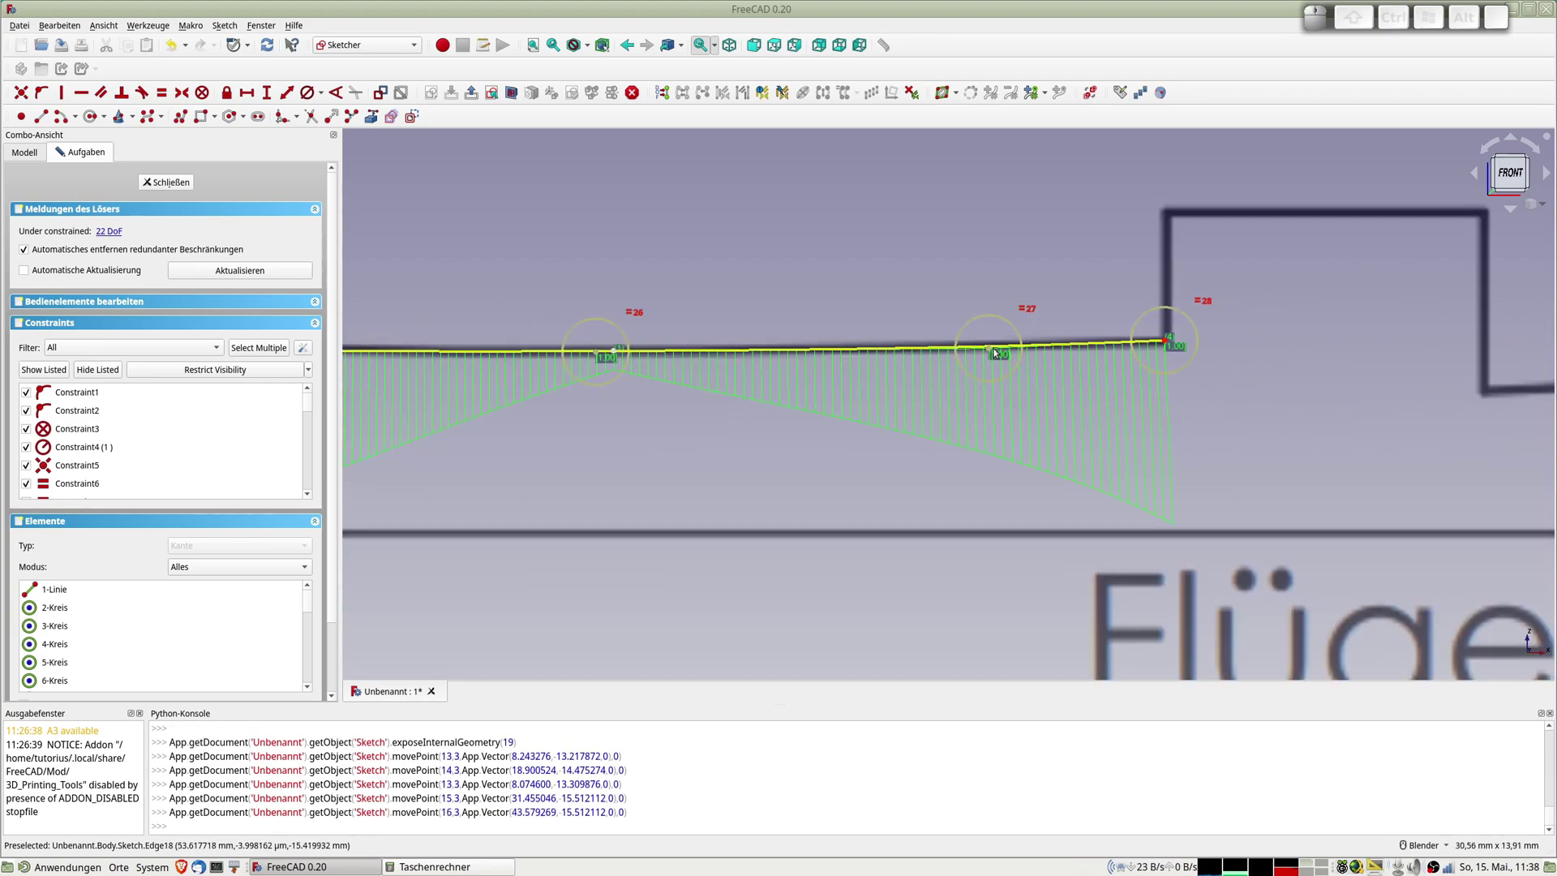
drag(1164, 342, 1165, 343)
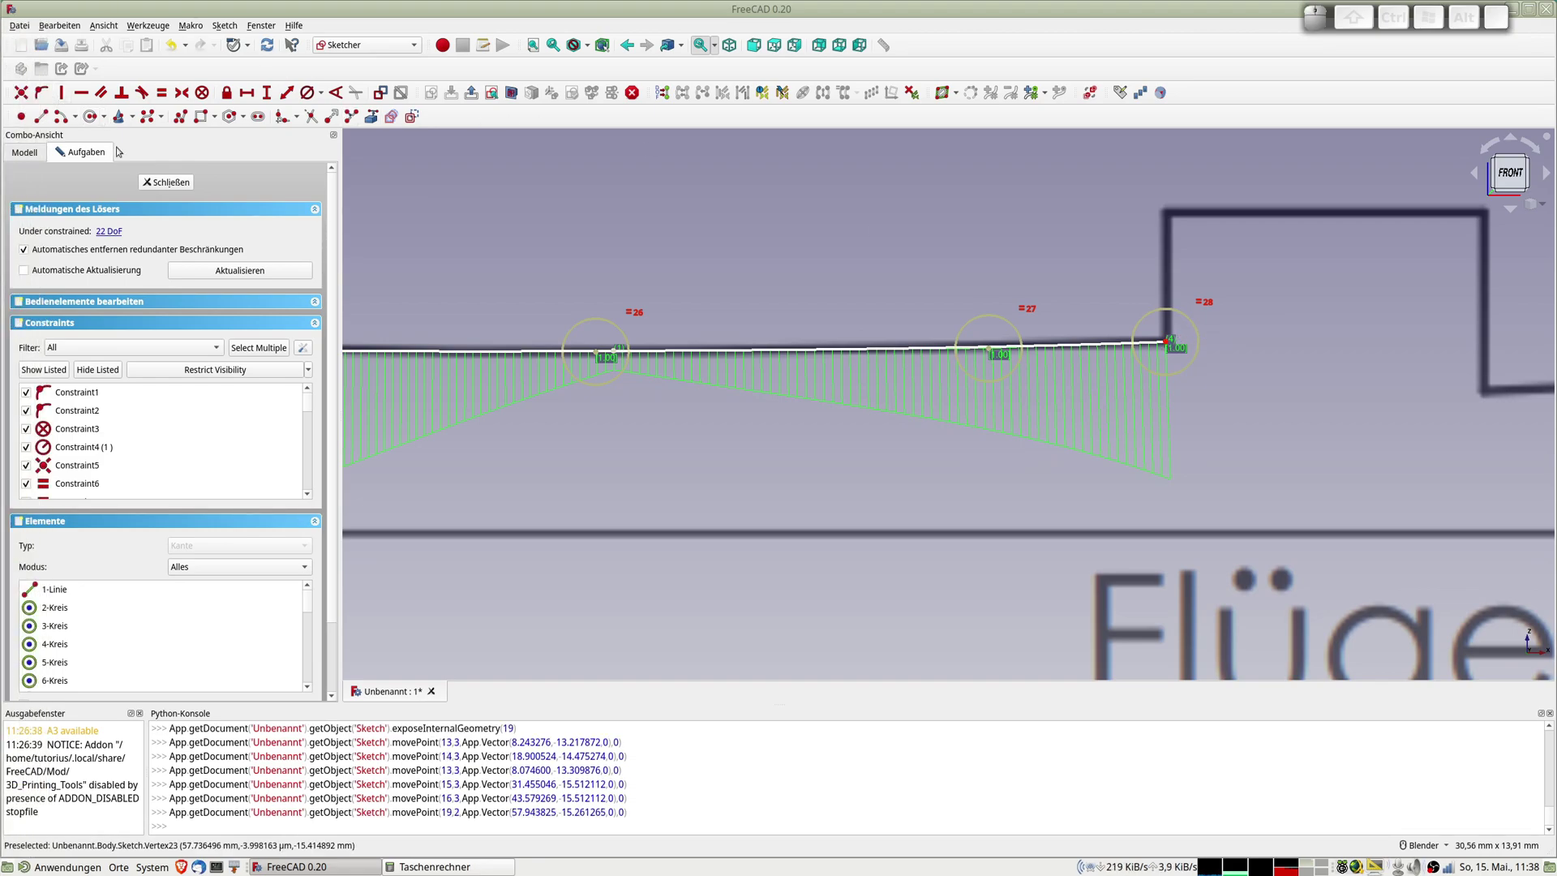
Draw vertical lines capping the lower and upper B-spline ends
click(41, 118)
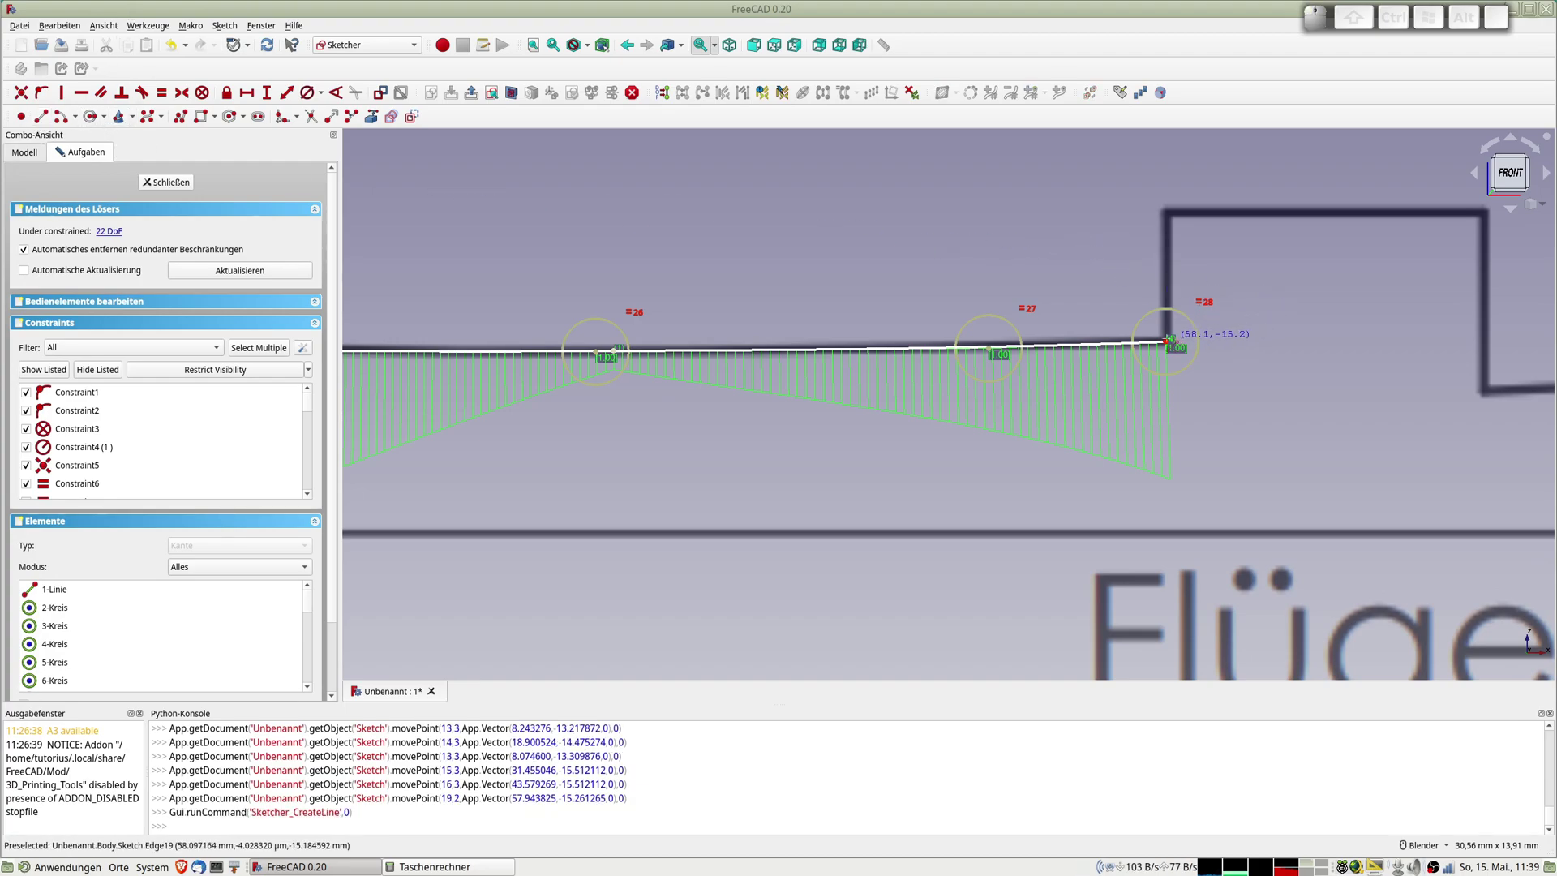
click(1168, 341)
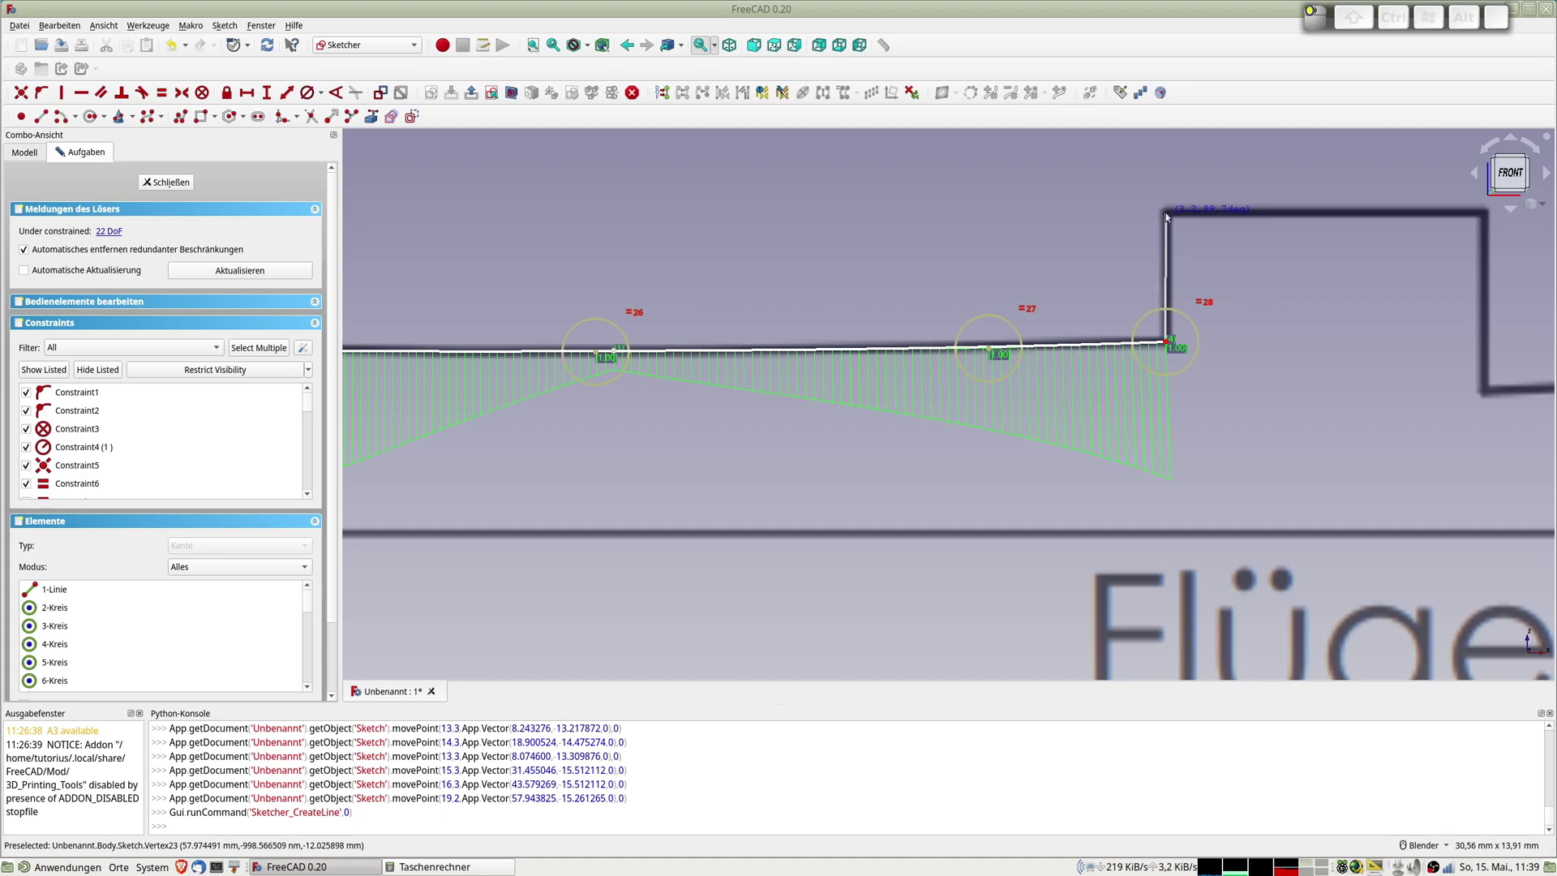
click(1167, 213)
scroll(1203, 519, down, 3)
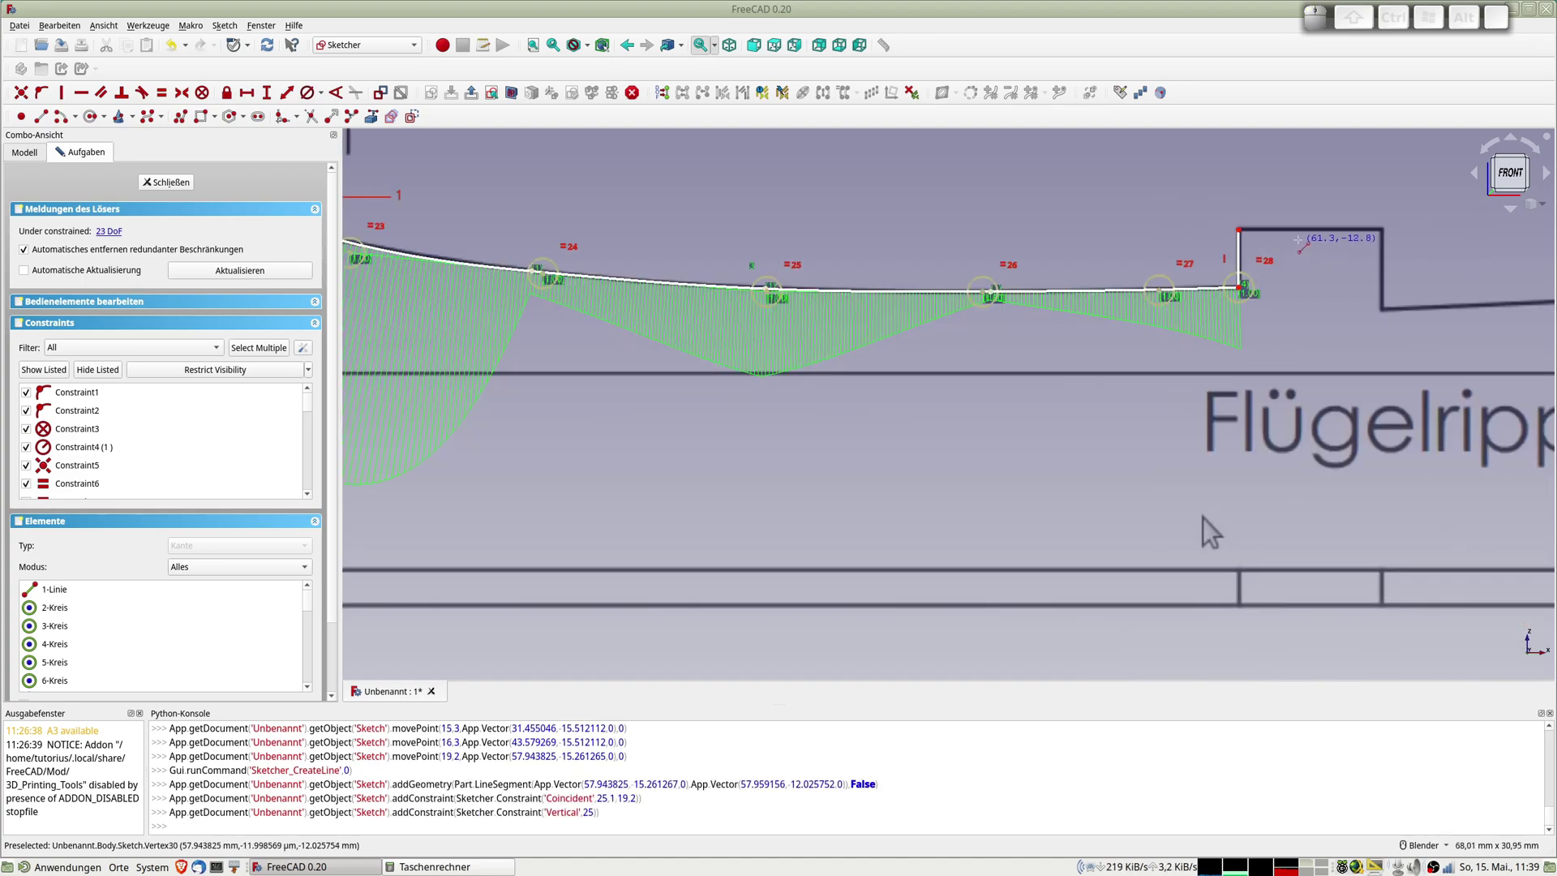
scroll(1028, 404, up, 3)
shift+middle_drag(1028, 404, 1028, 506)
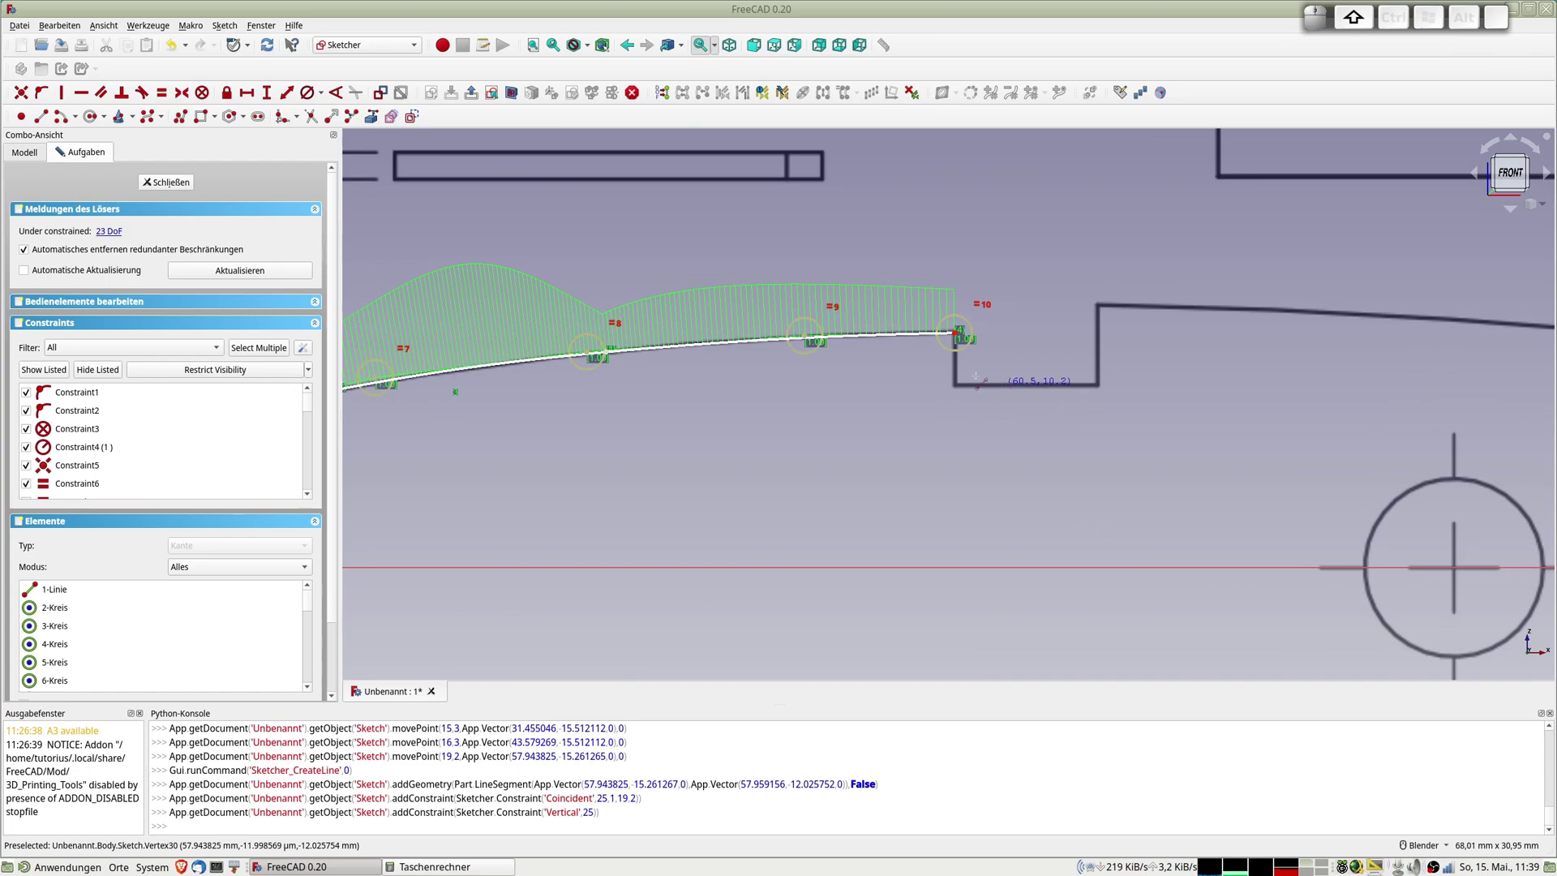
scroll(965, 337, up, 2)
scroll(985, 333, up, 4)
click(985, 333)
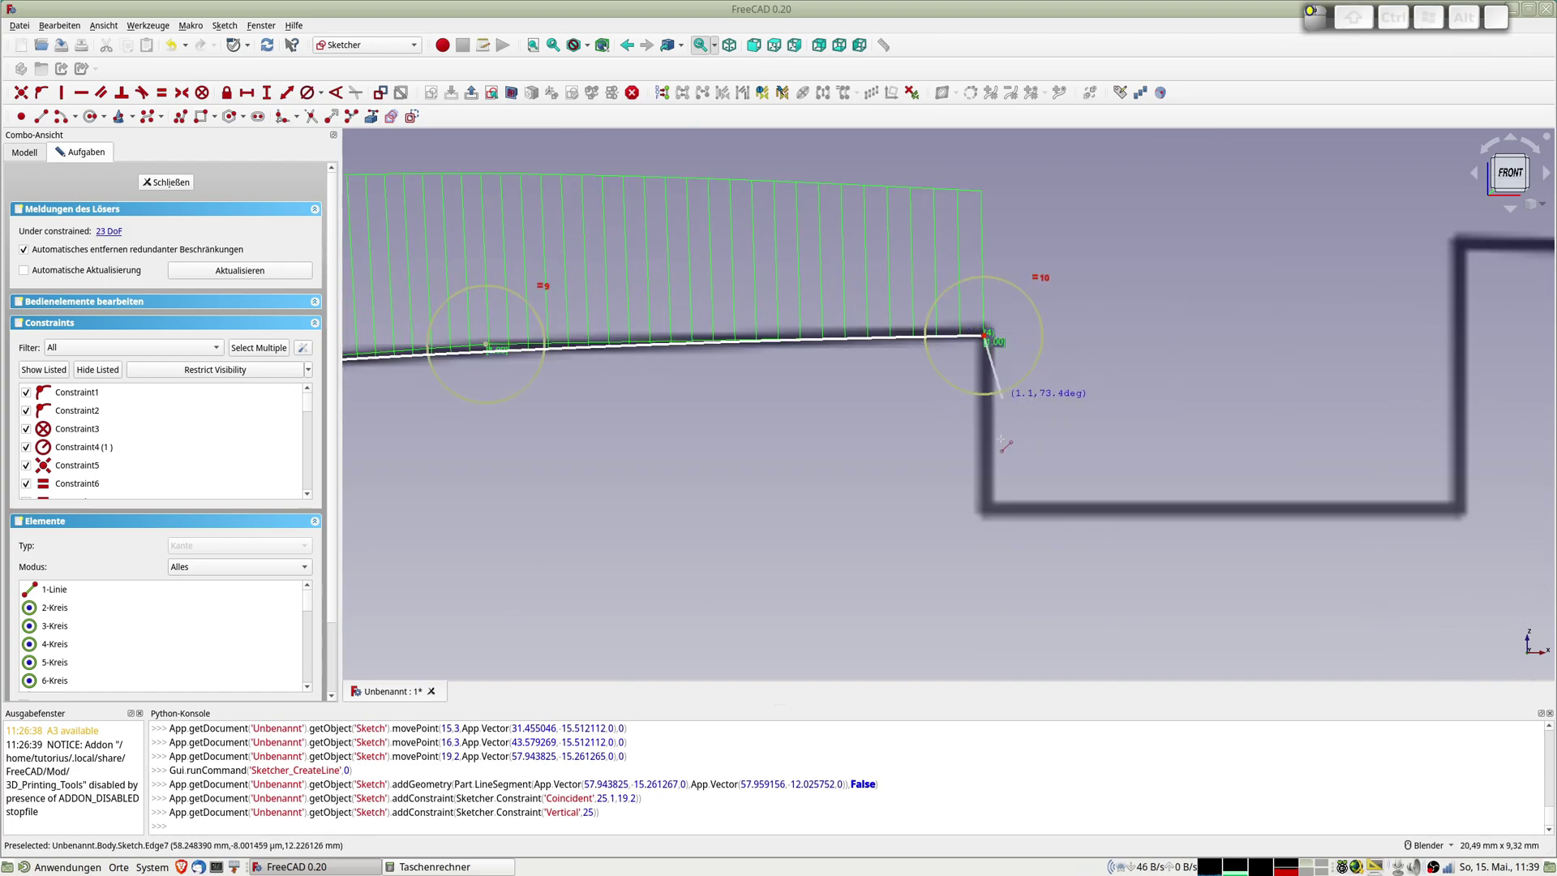
click(987, 508)
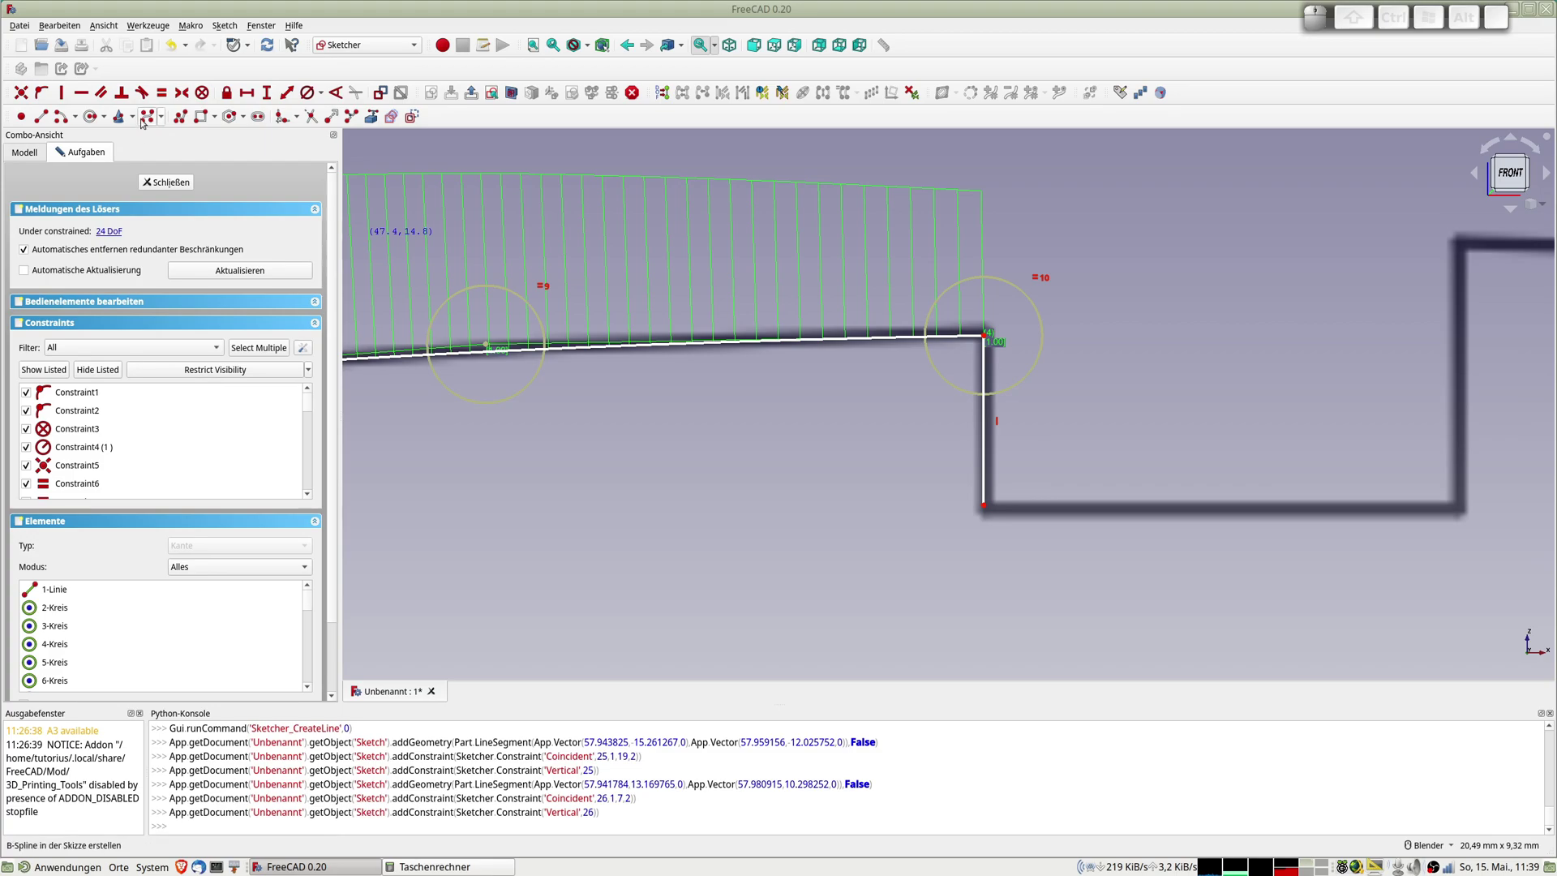
Trace the upper step with a polyline across the horizontal edge and up the vertical edge
click(180, 118)
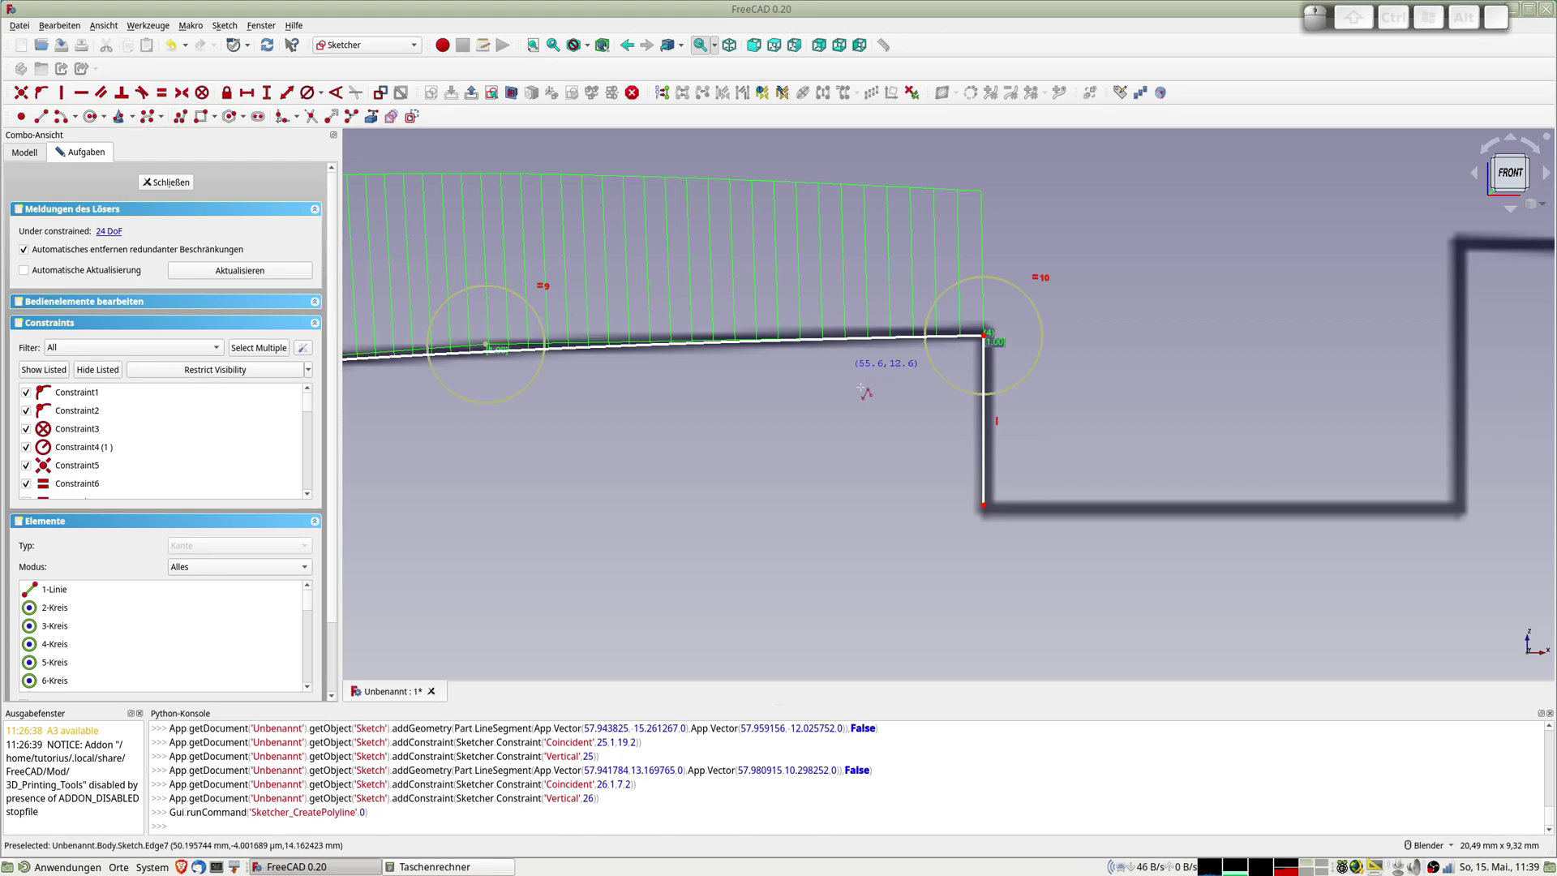
shift+middle_drag(984, 504, 590, 458)
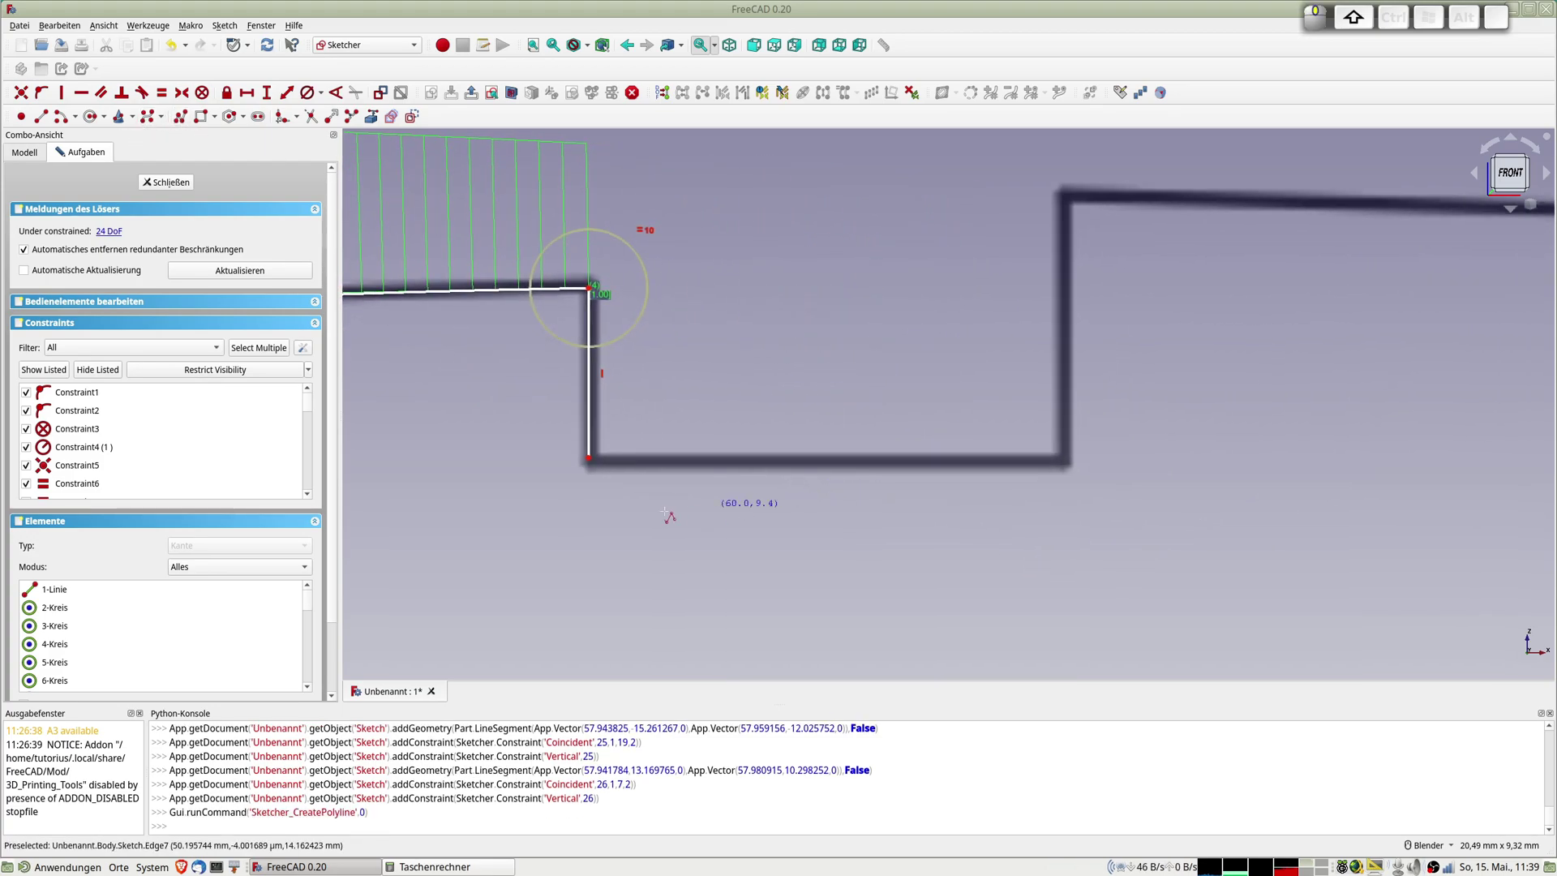
click(589, 458)
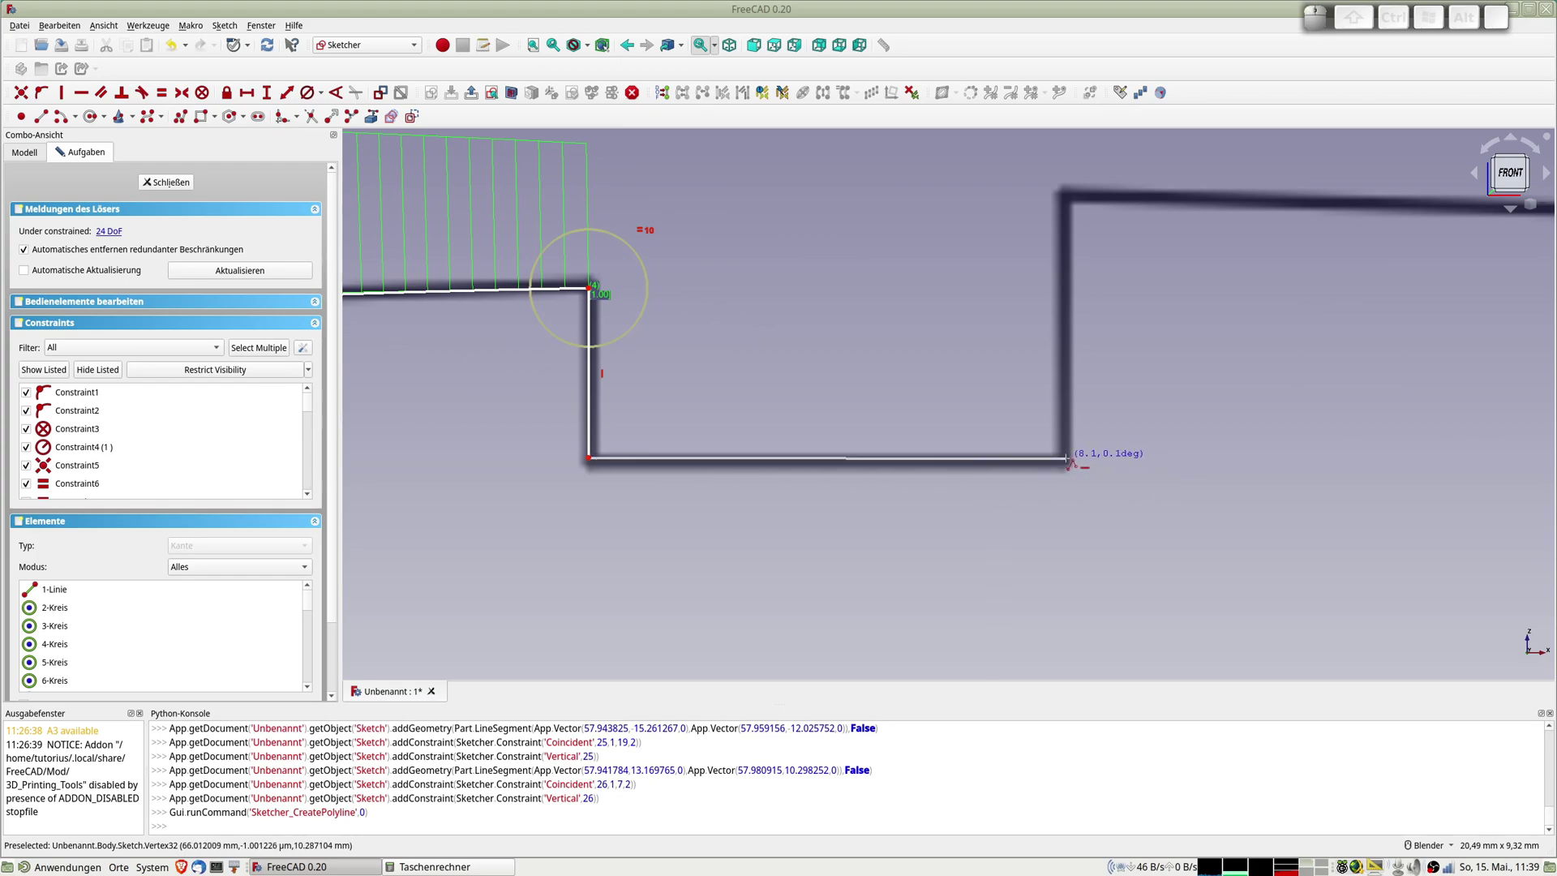
click(1064, 458)
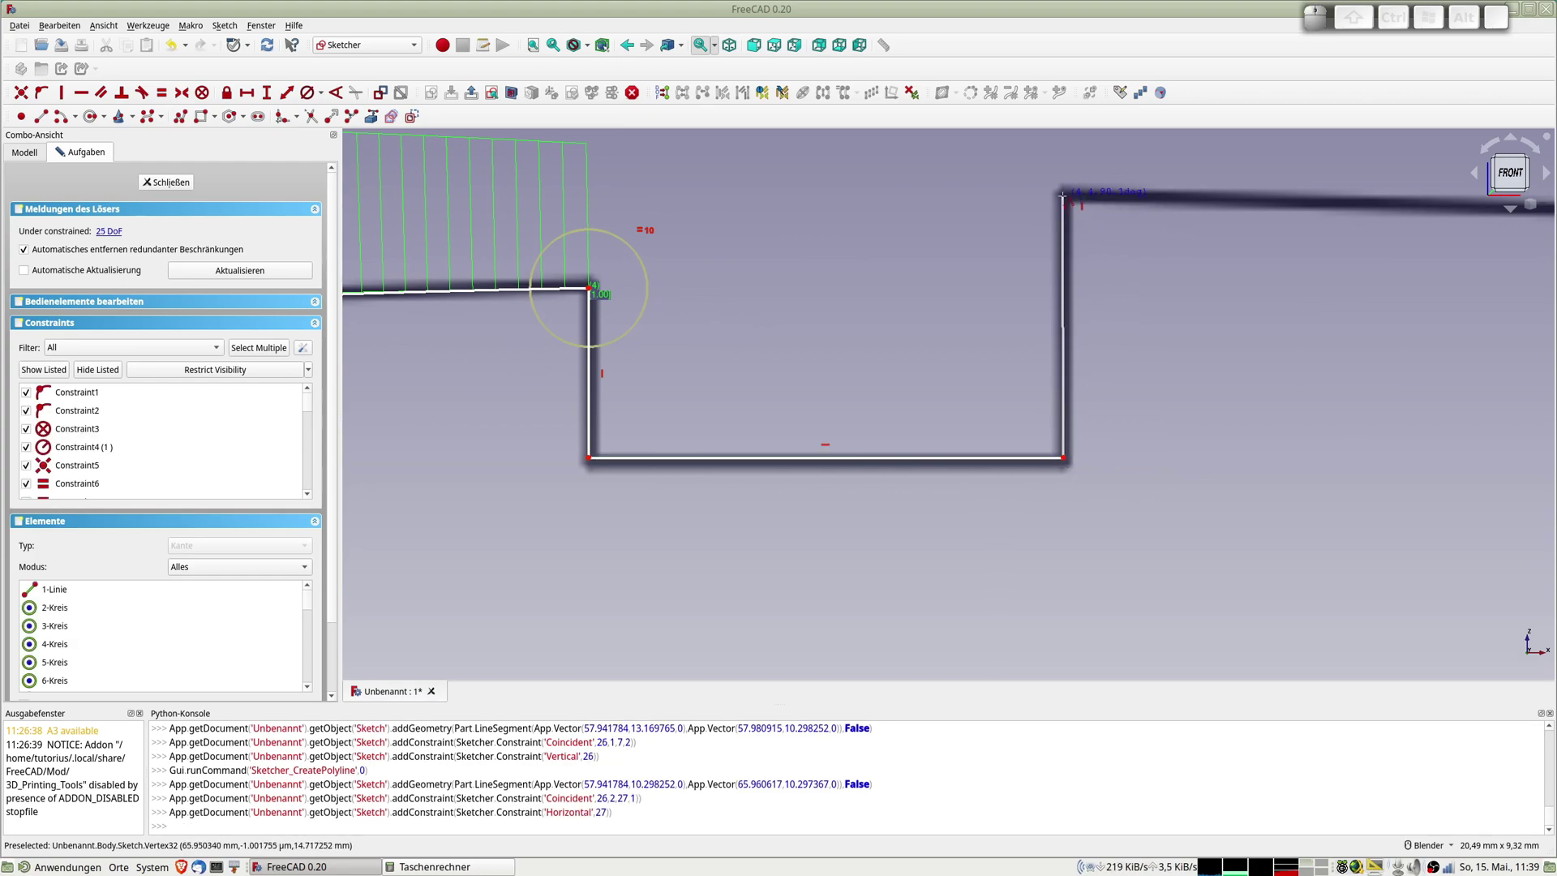
click(1063, 196)
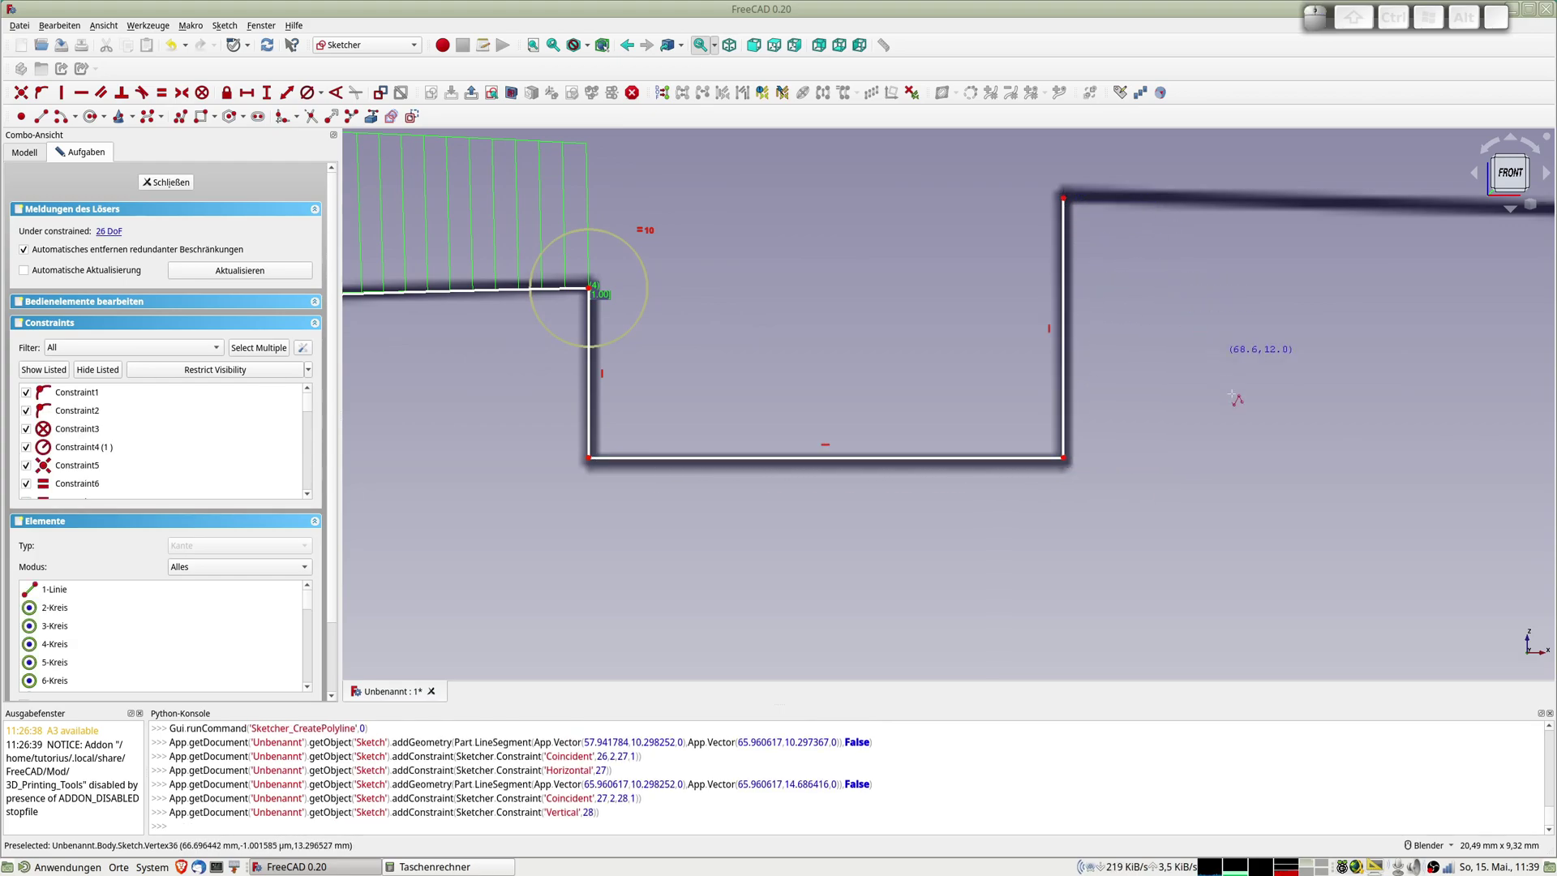
scroll(1106, 279, down, 8)
mouse_move(1147, 389)
shift+middle_down()
mouse_move(1016, 470)
mouse_move(876, 369)
shift+middle_up()
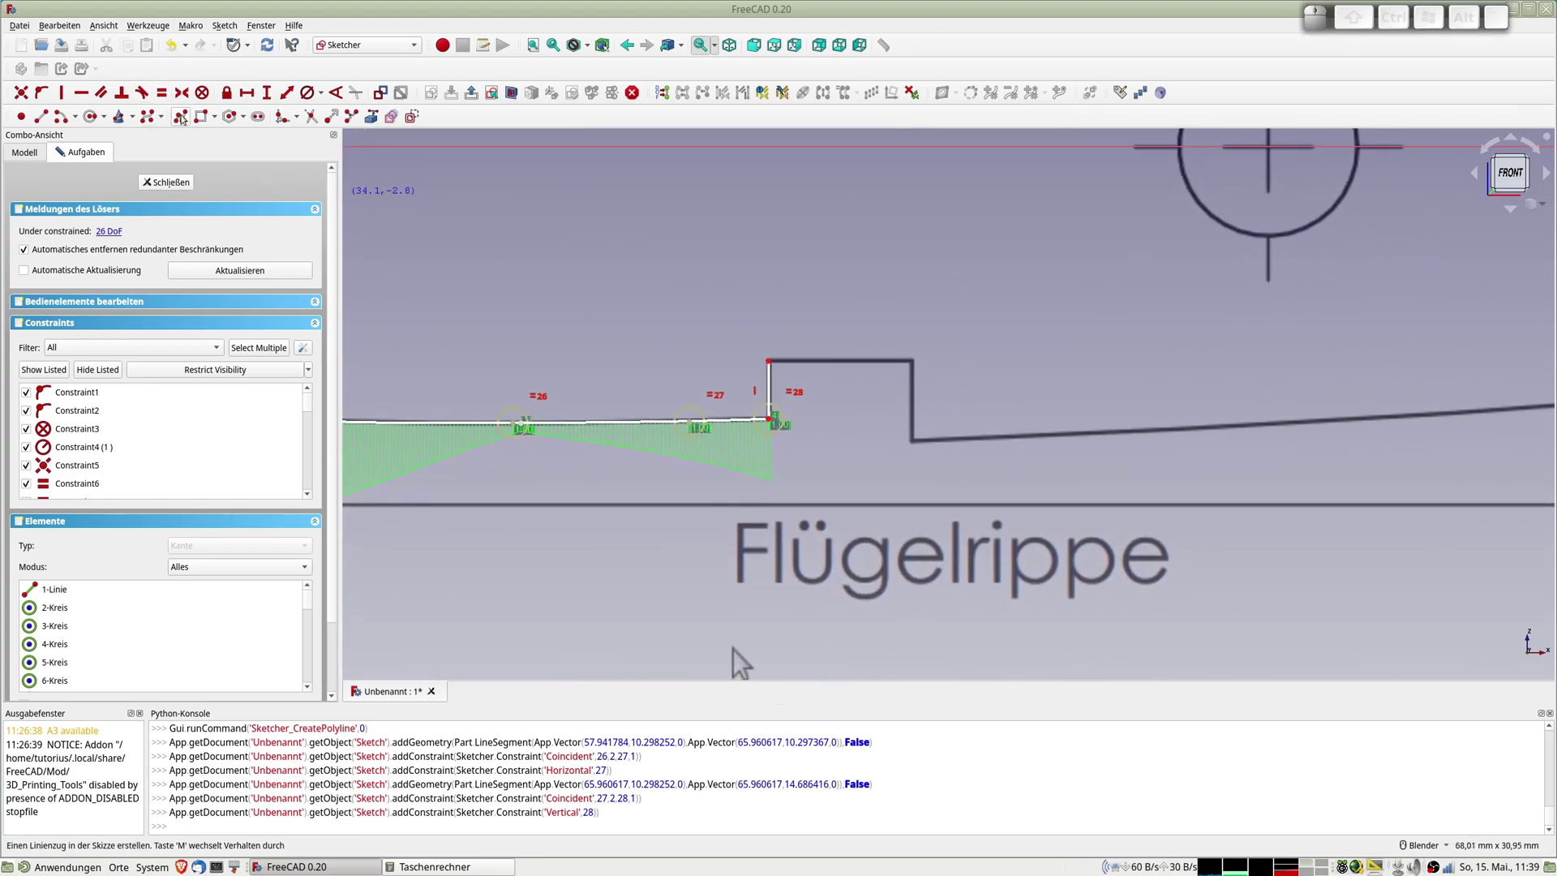
Continue a polyline (GM) from the lower vertex across to the corner and down to the lower edge
key(g)
key(m)
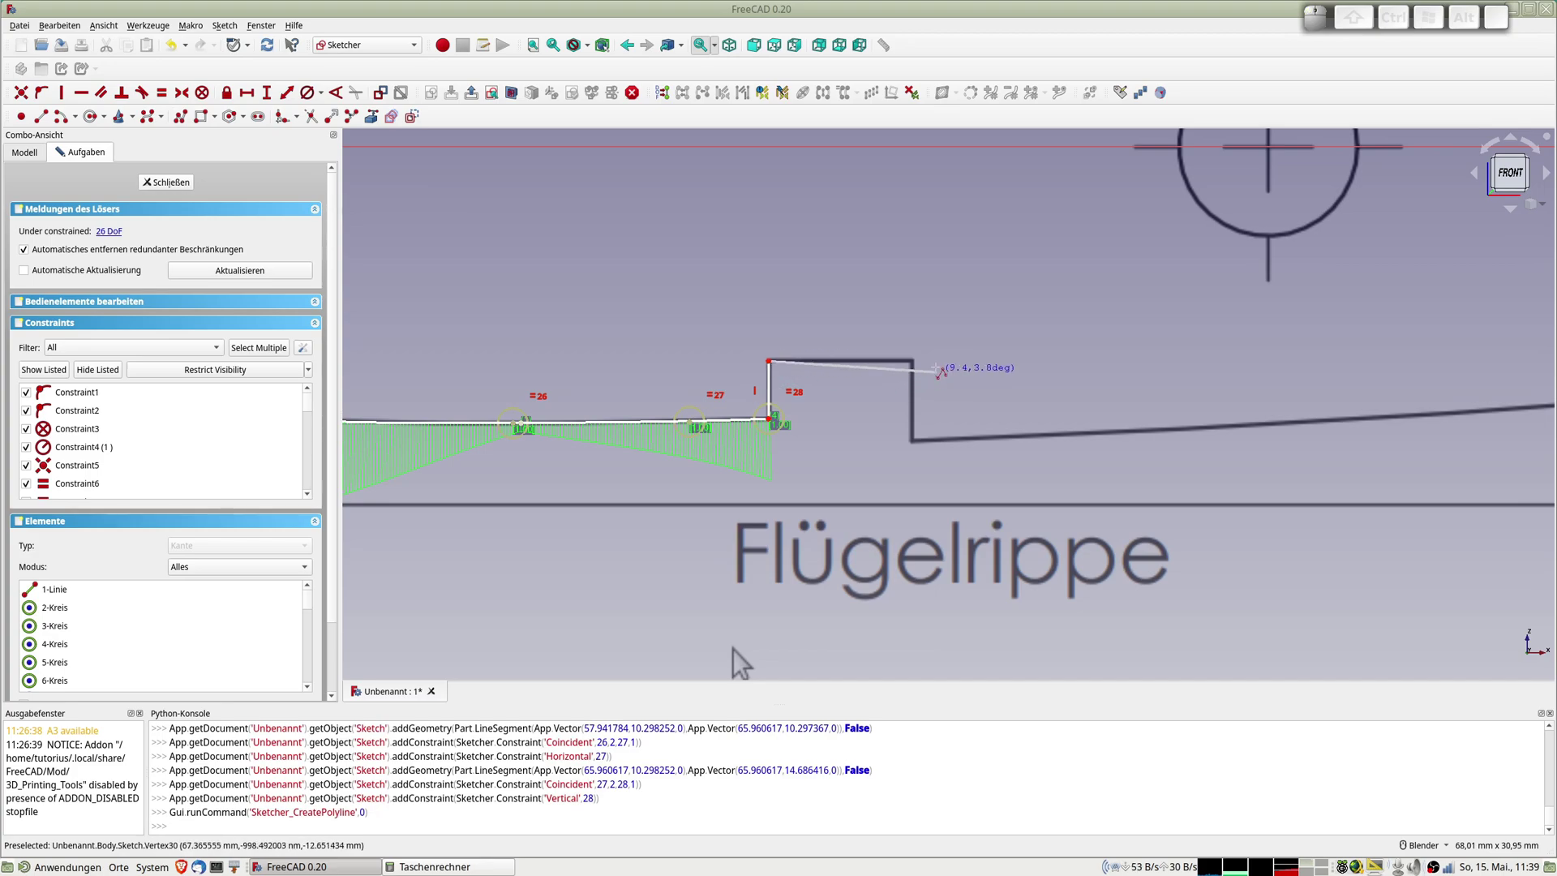
scroll(928, 362, up, 6)
scroll(927, 362, up, 2)
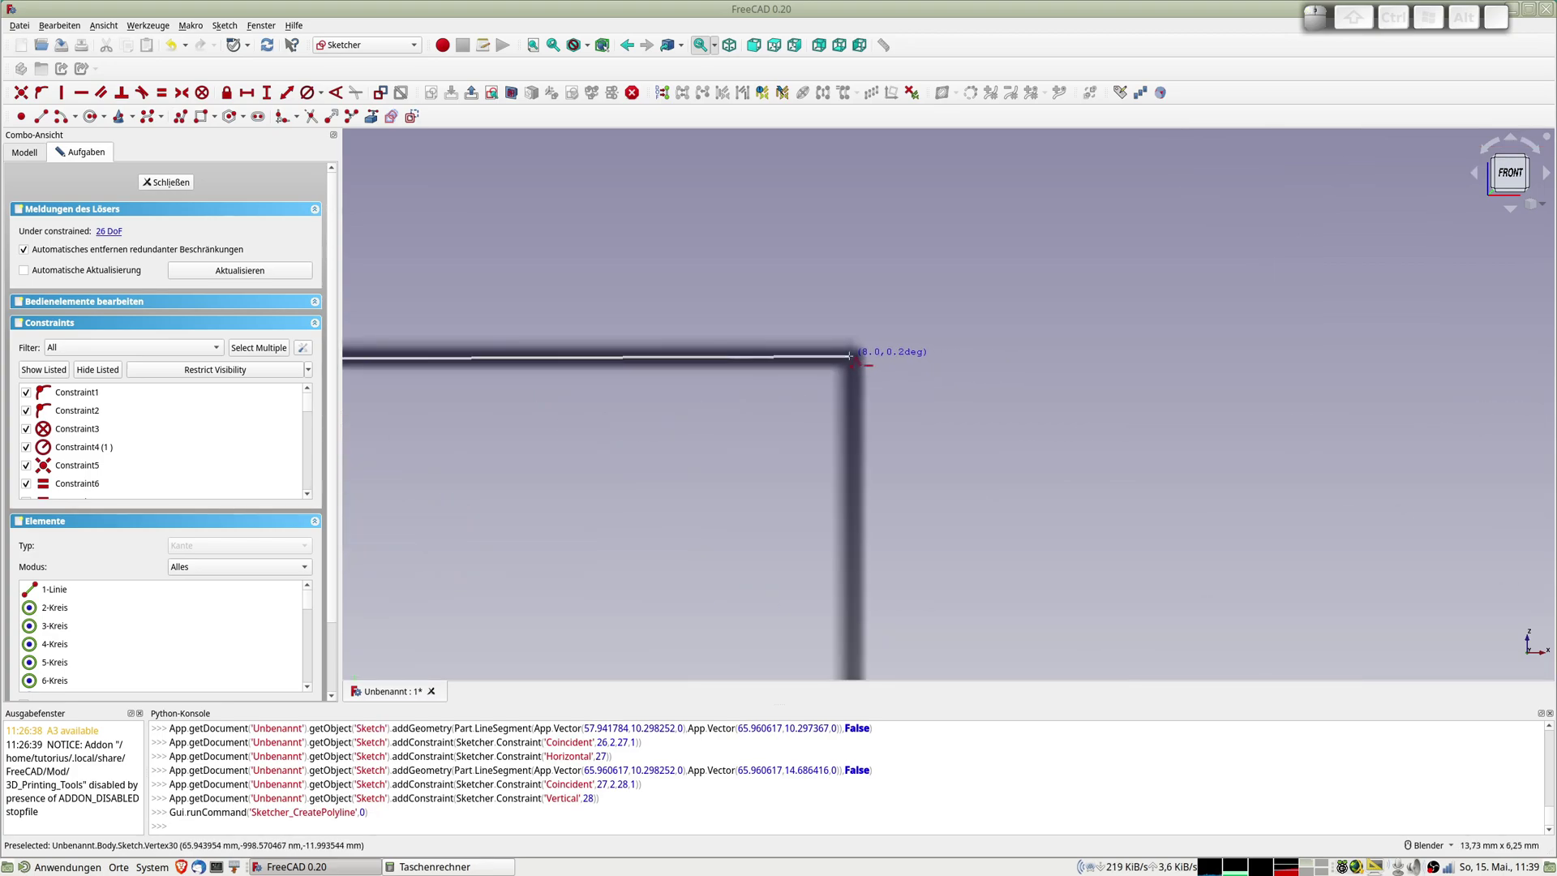
click(849, 360)
scroll(885, 453, down, 8)
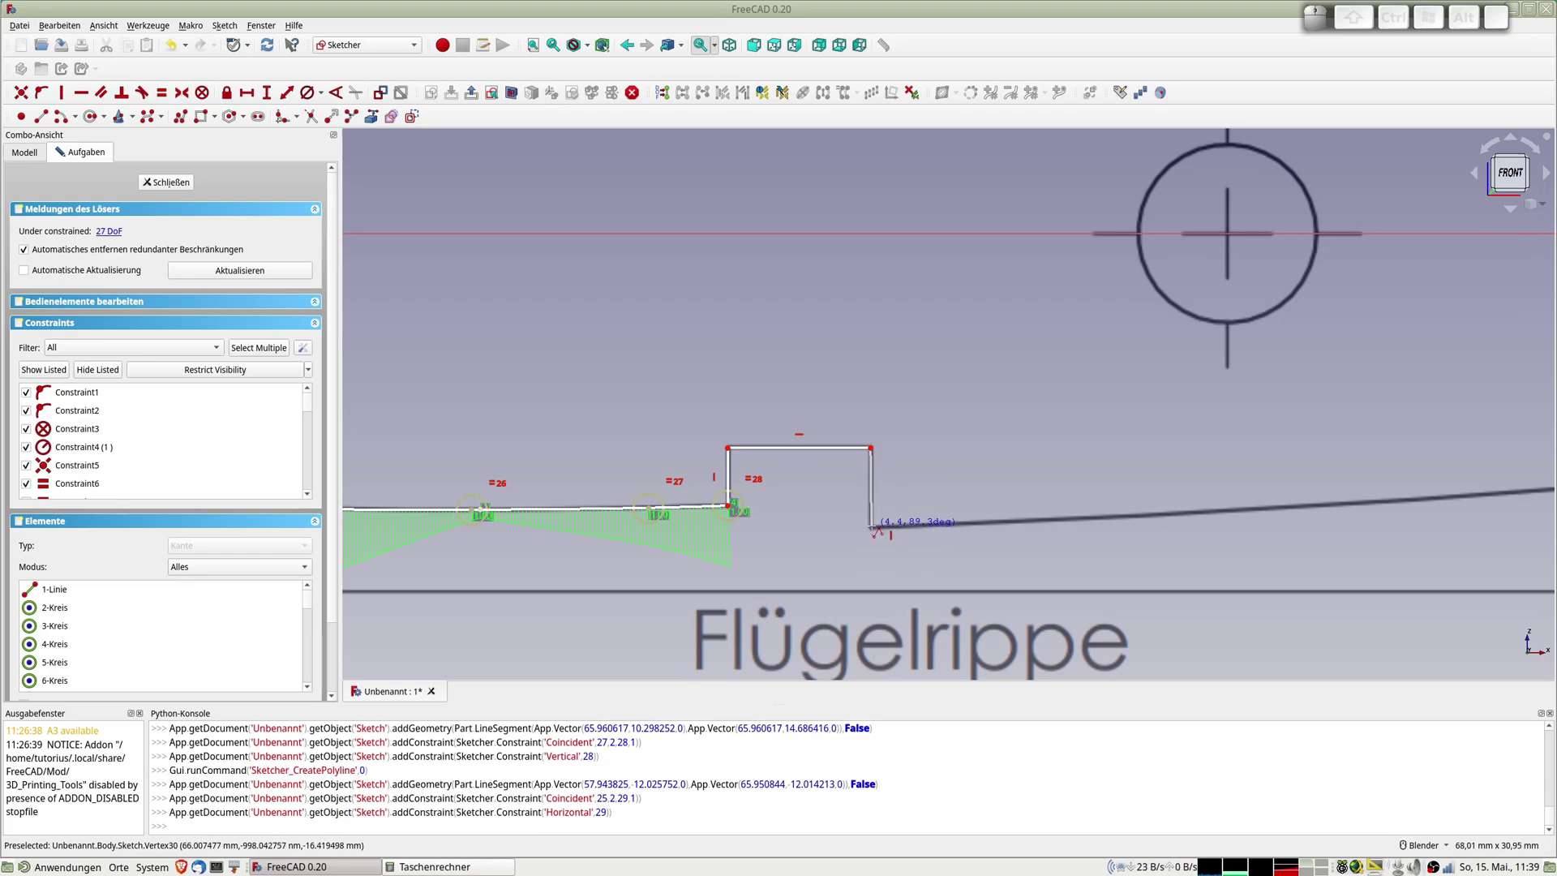
click(872, 528)
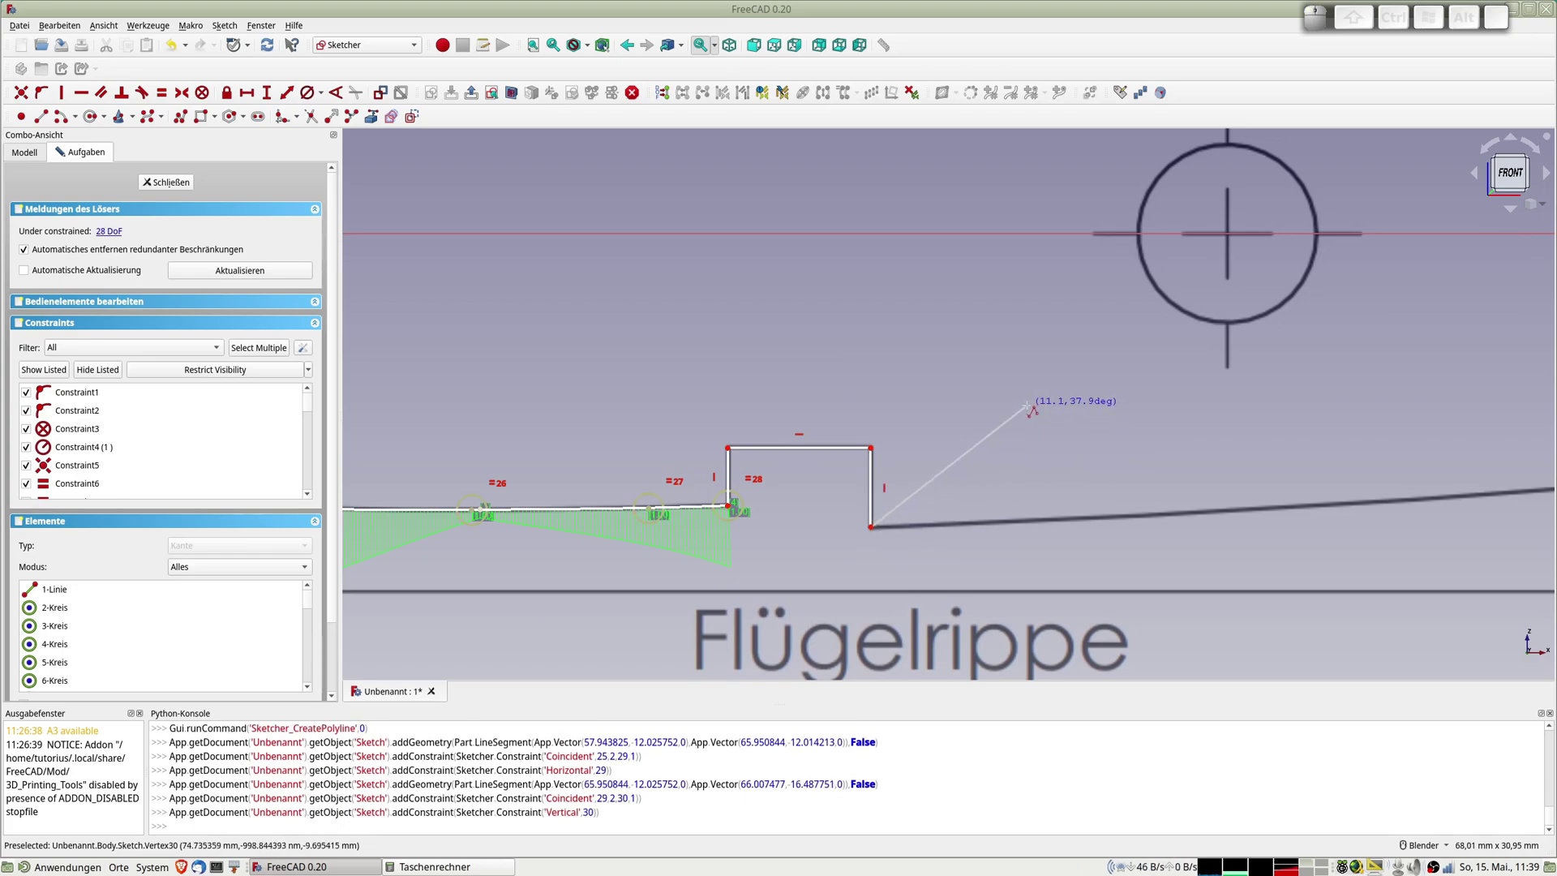
scroll(1027, 403, down, 6)
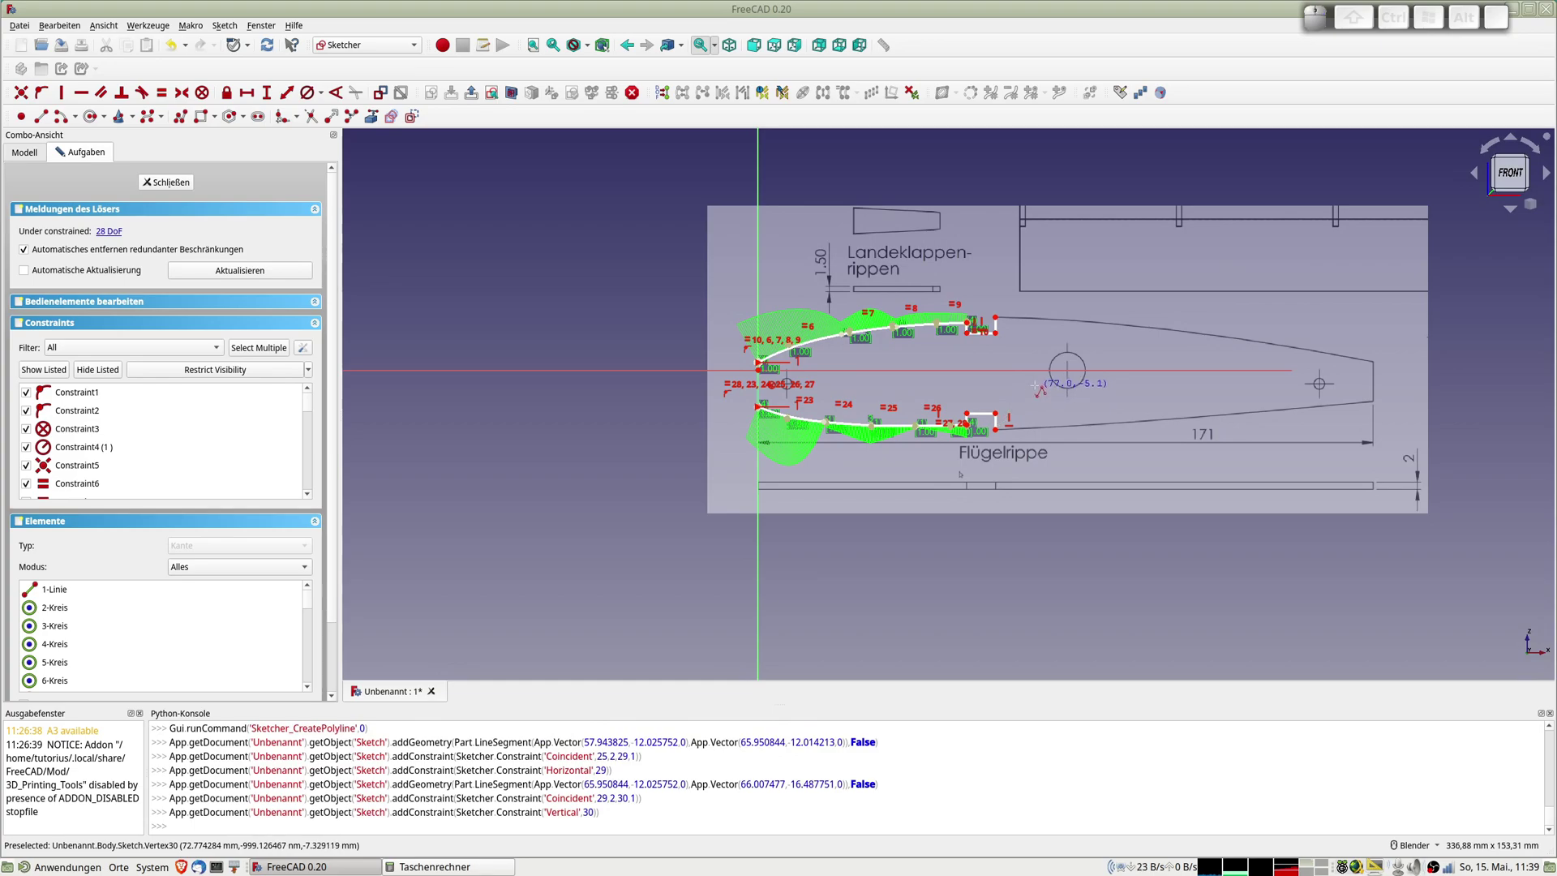
scroll(1035, 388, up, 5)
scroll(655, 458, up, 3)
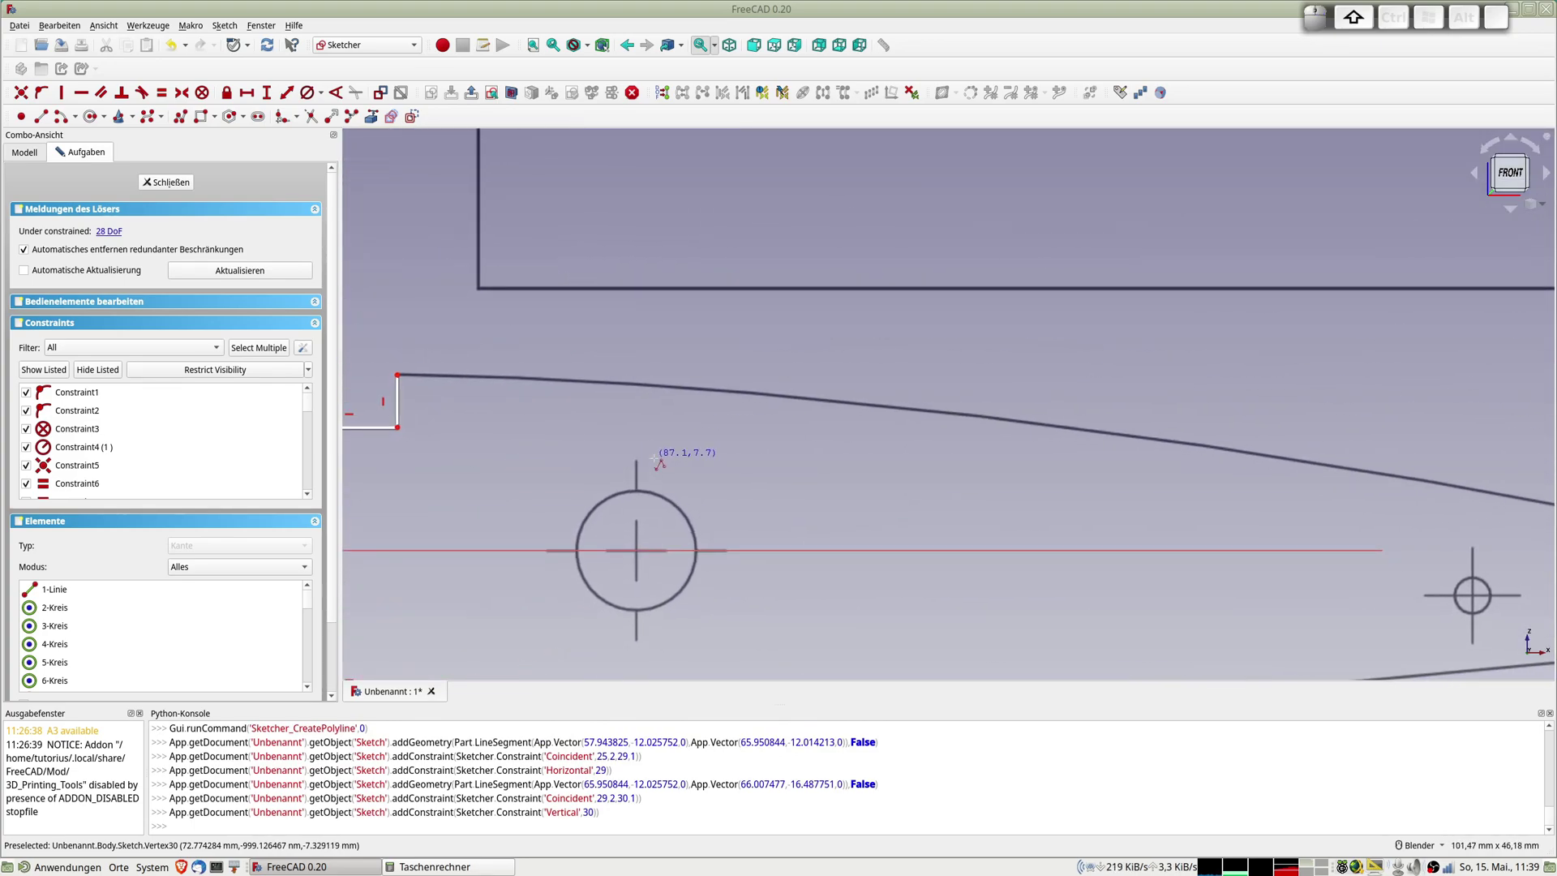
scroll(654, 459, down, 2)
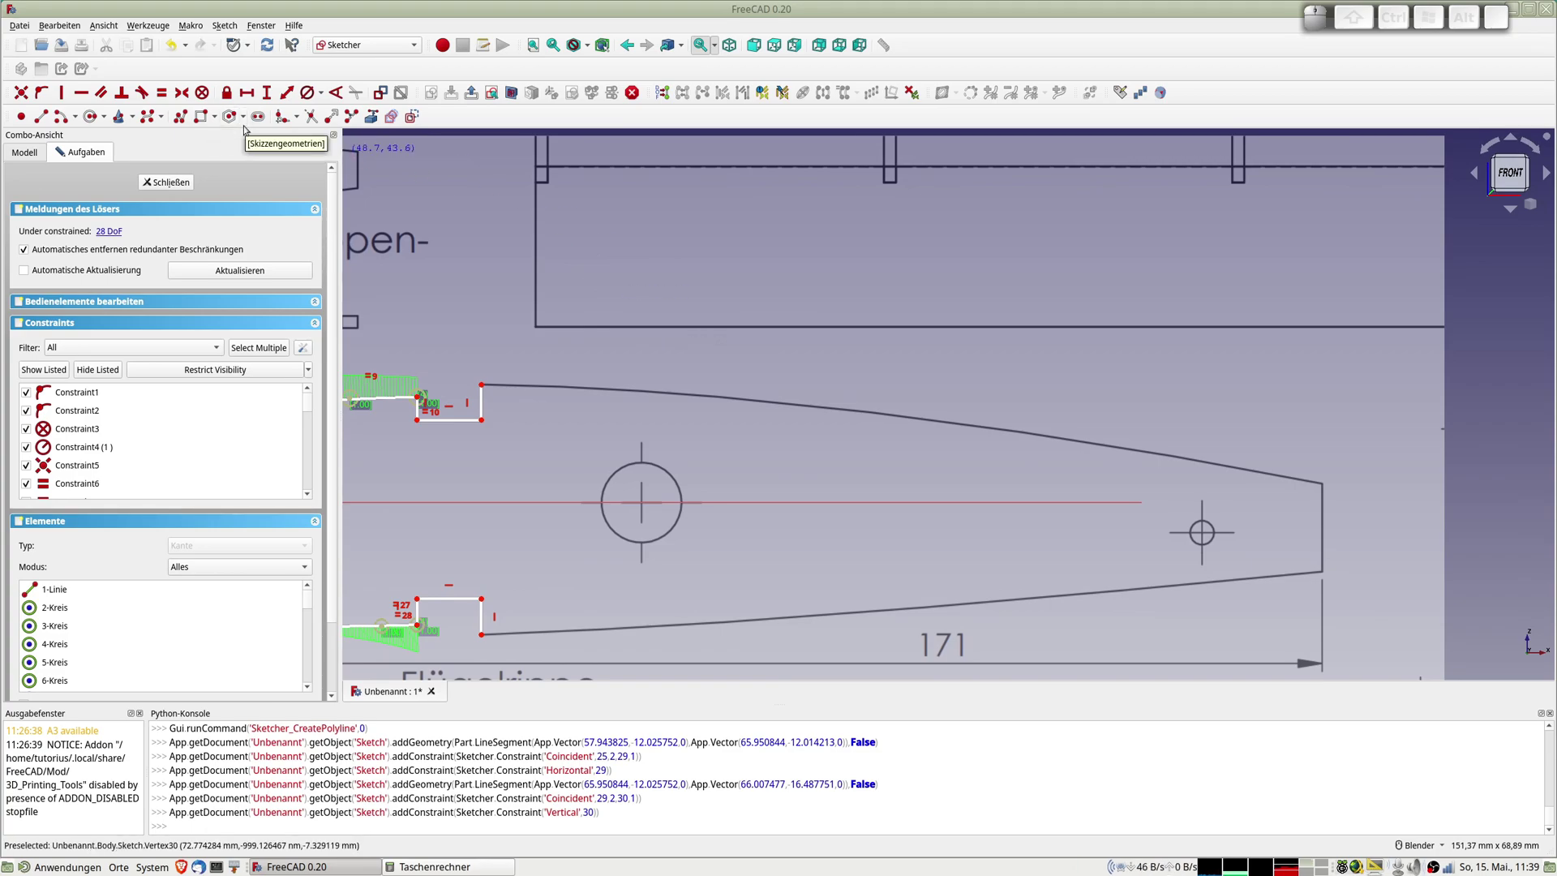
Trace the upper tapered edge with an eight-point B-spline from the step corner to the tip
click(147, 116)
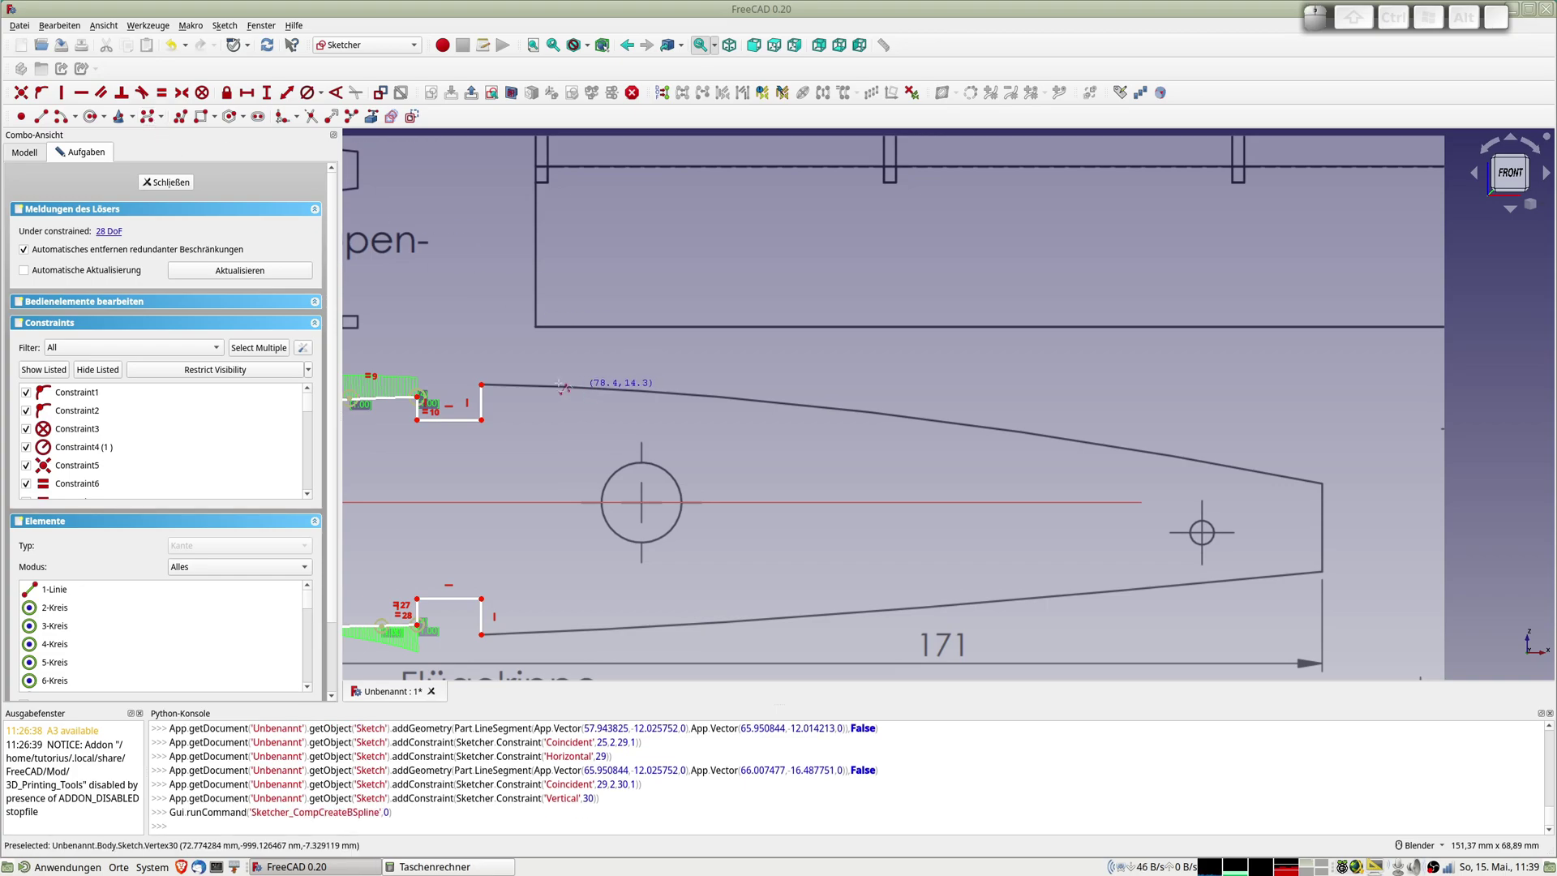
click(482, 385)
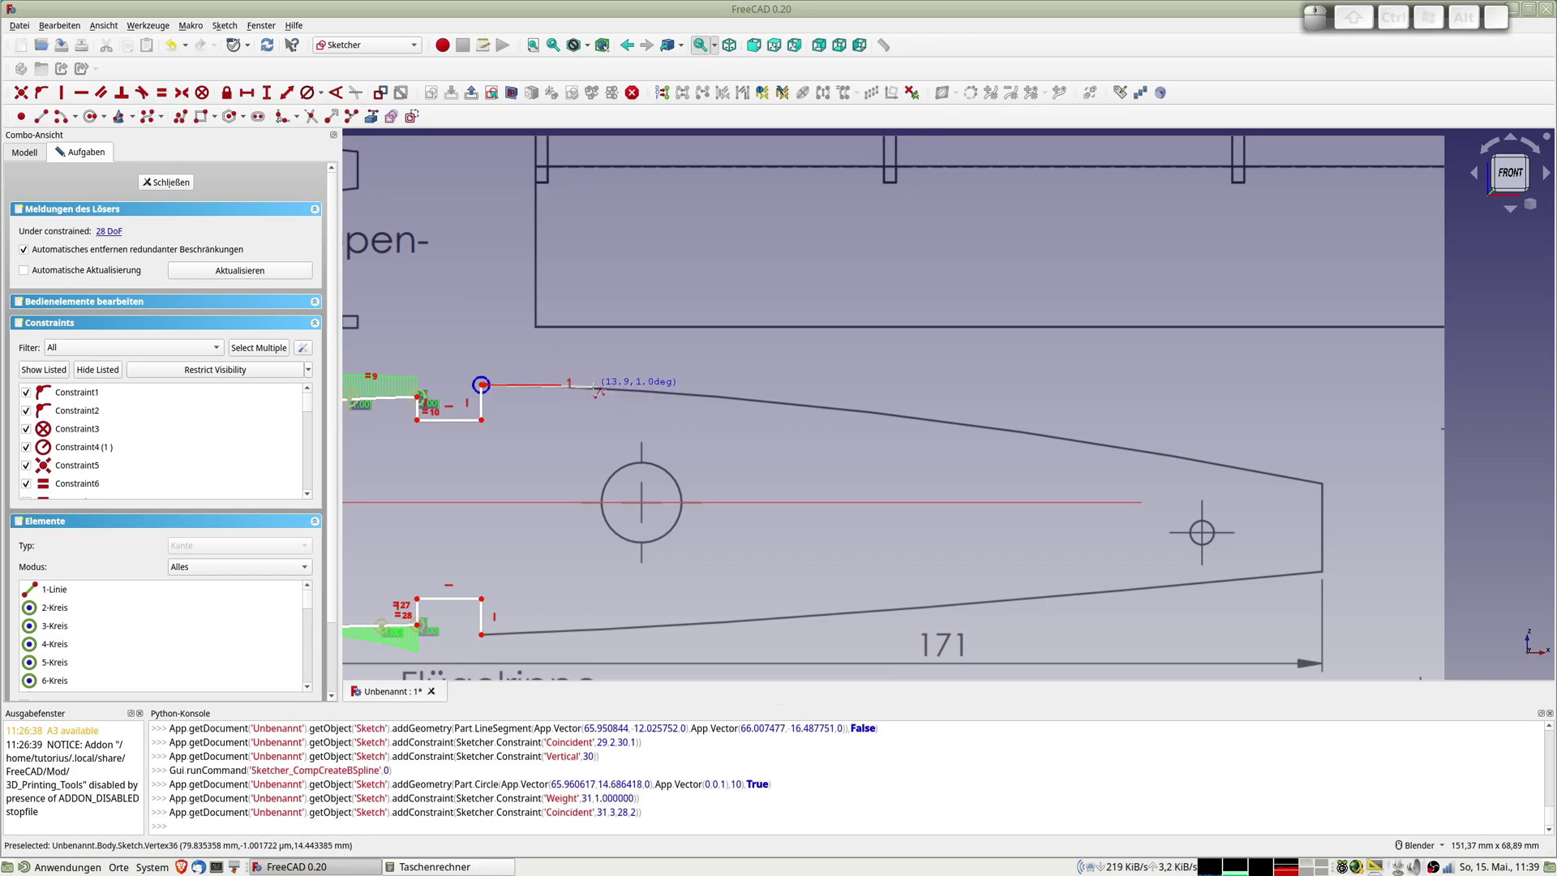
click(598, 388)
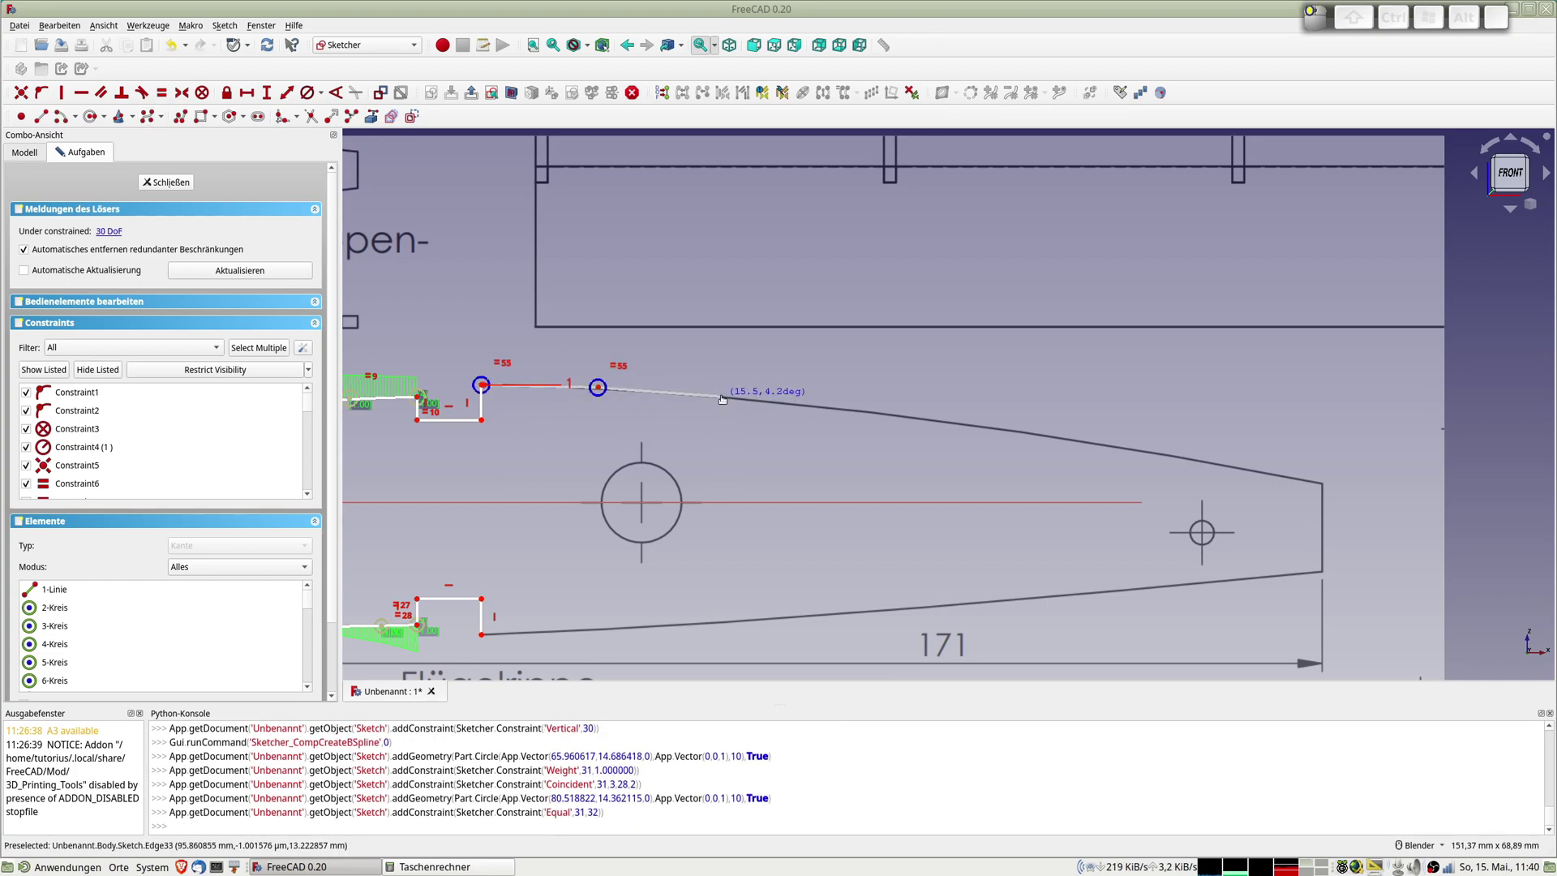
click(722, 397)
click(835, 408)
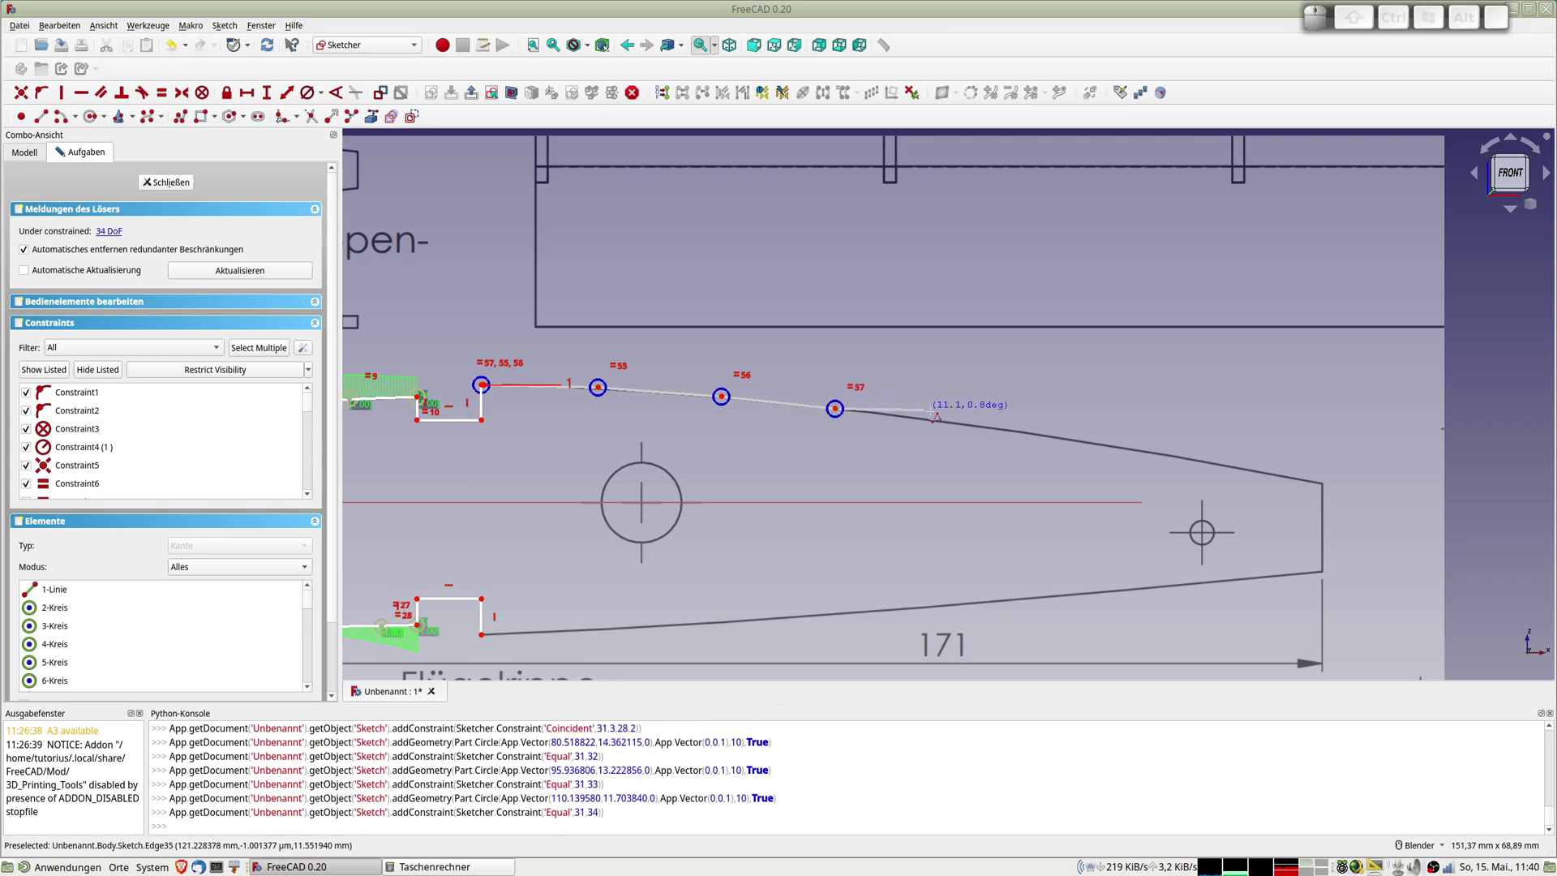
click(971, 426)
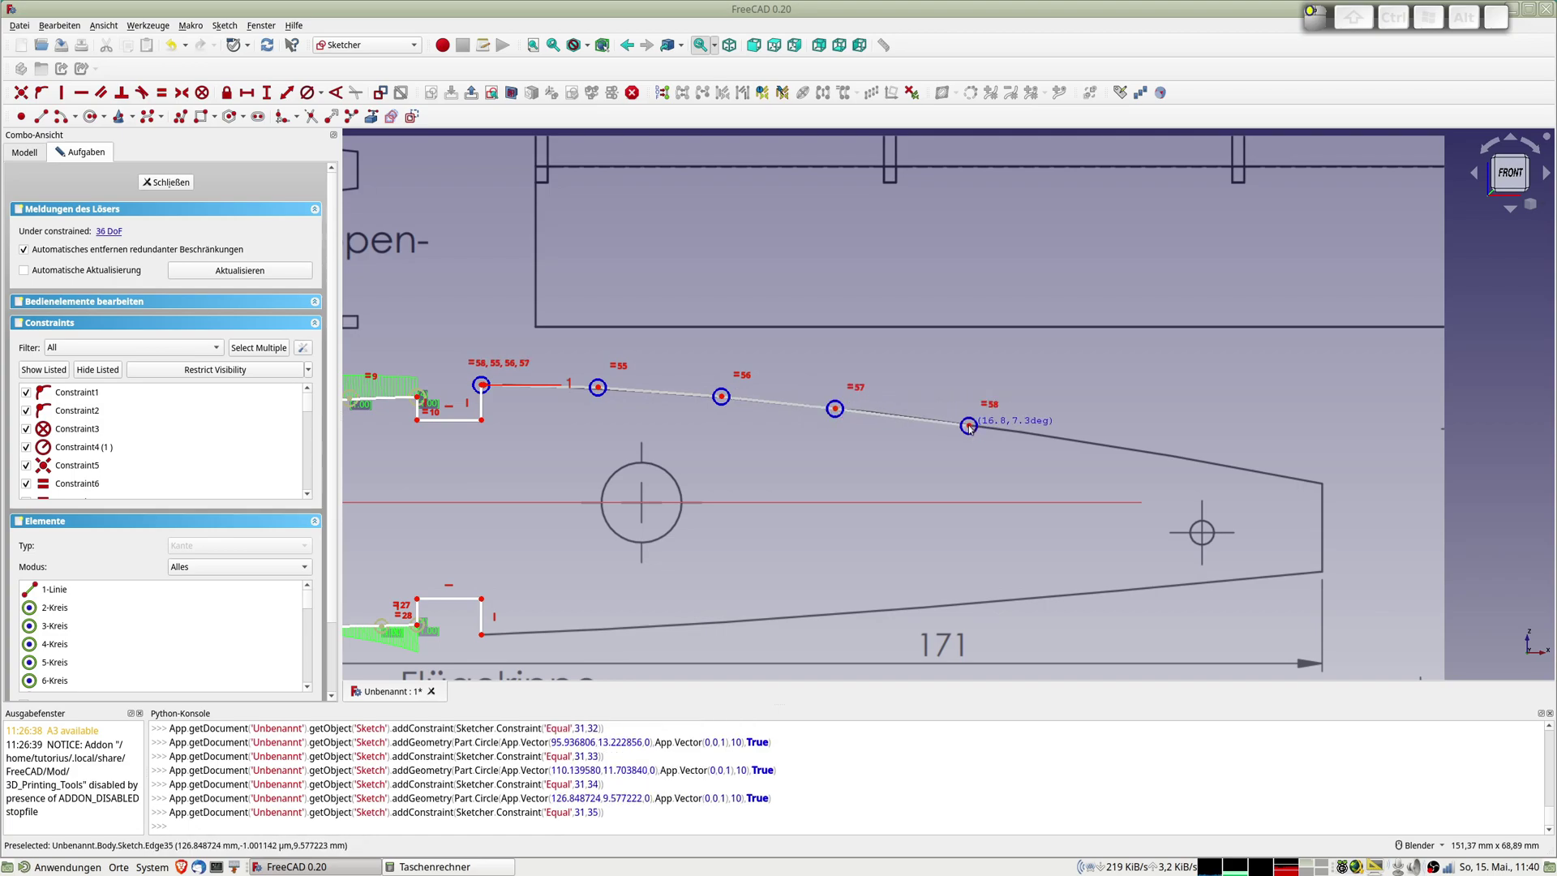
click(1098, 444)
click(1224, 465)
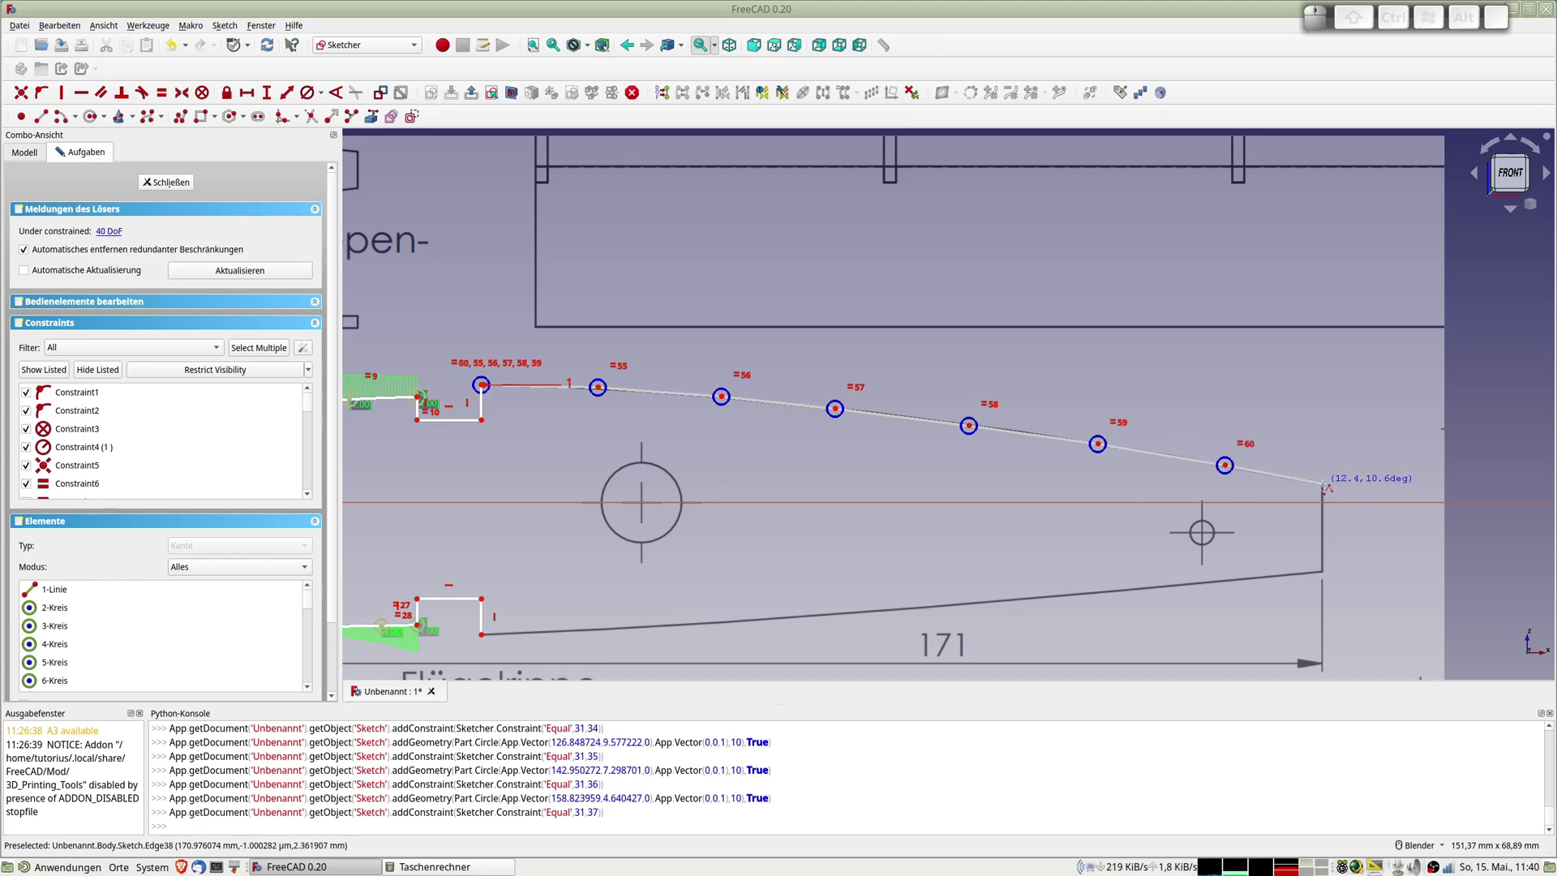
click(1324, 485)
right_click(1186, 539)
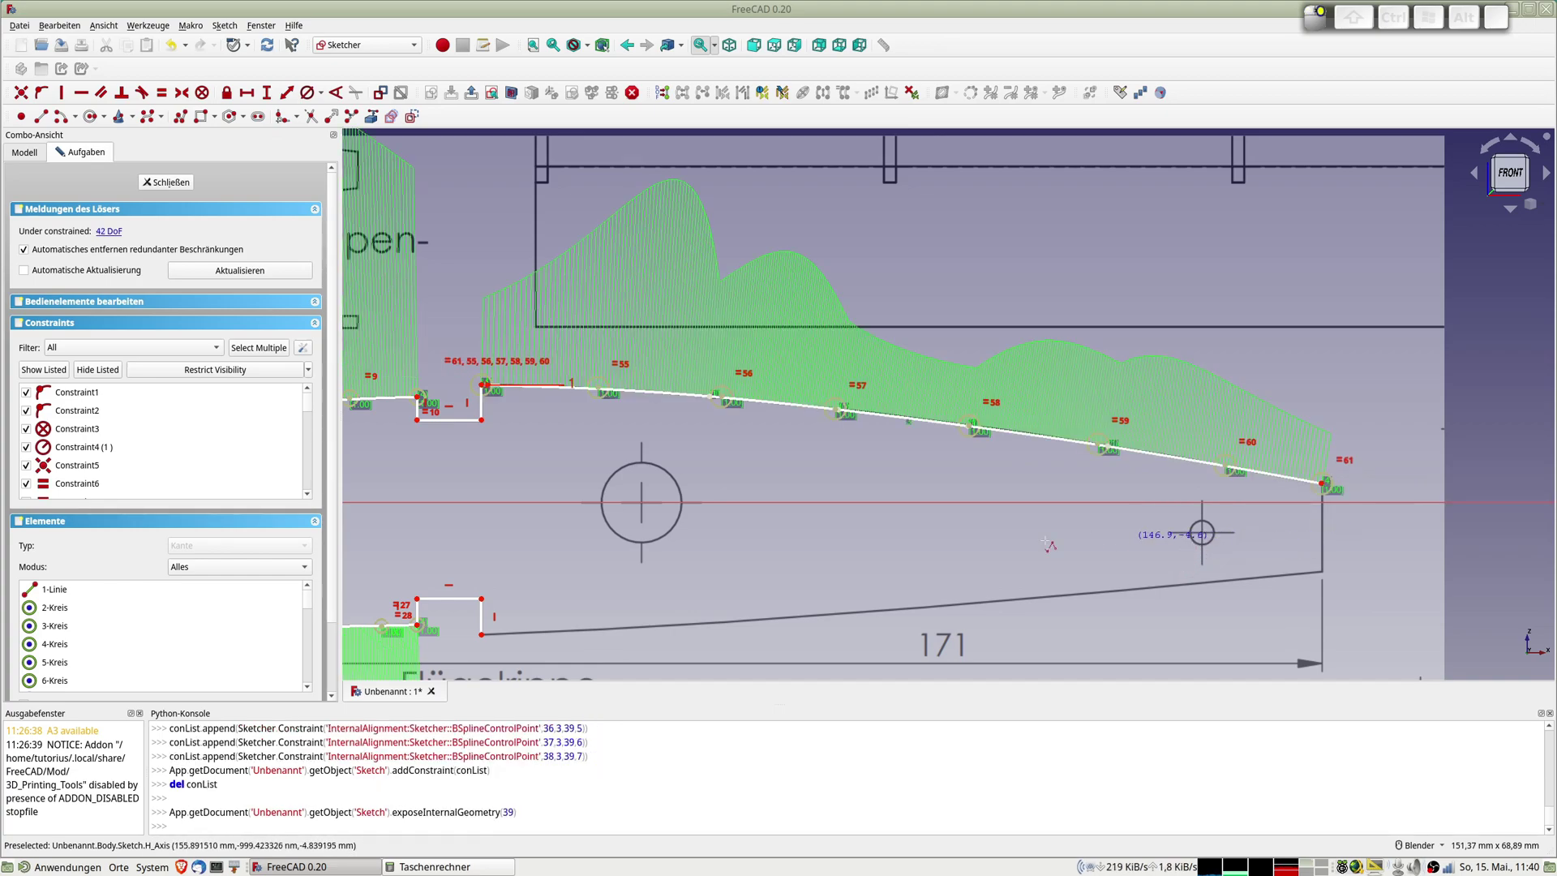
Trace the lower tapered edge with an eight-point B-spline from the lower step to the trailing edge
click(482, 634)
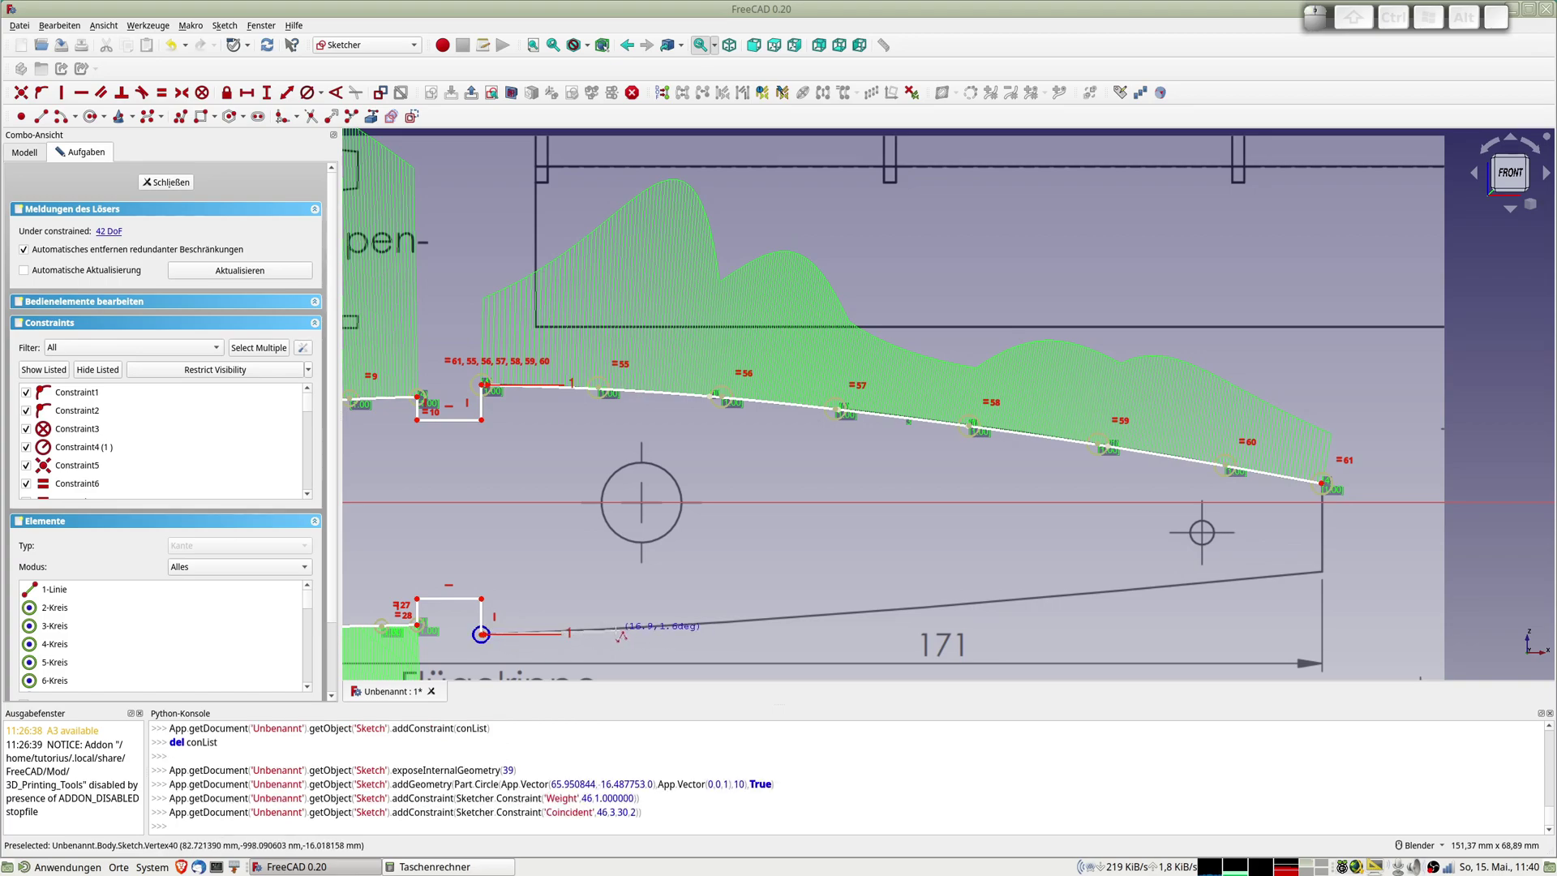
click(607, 629)
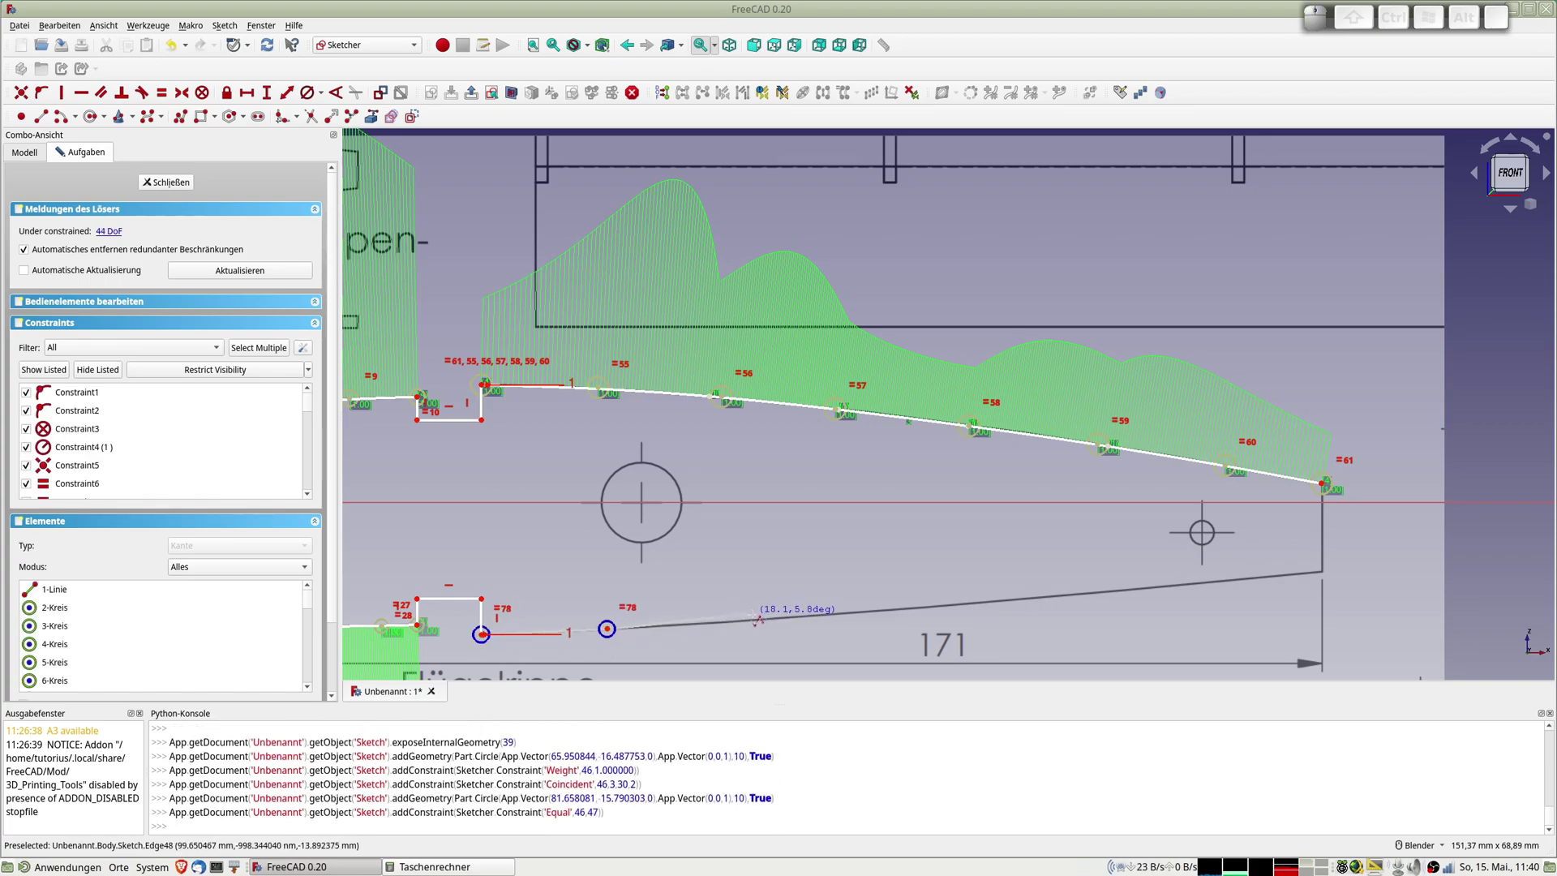
click(743, 621)
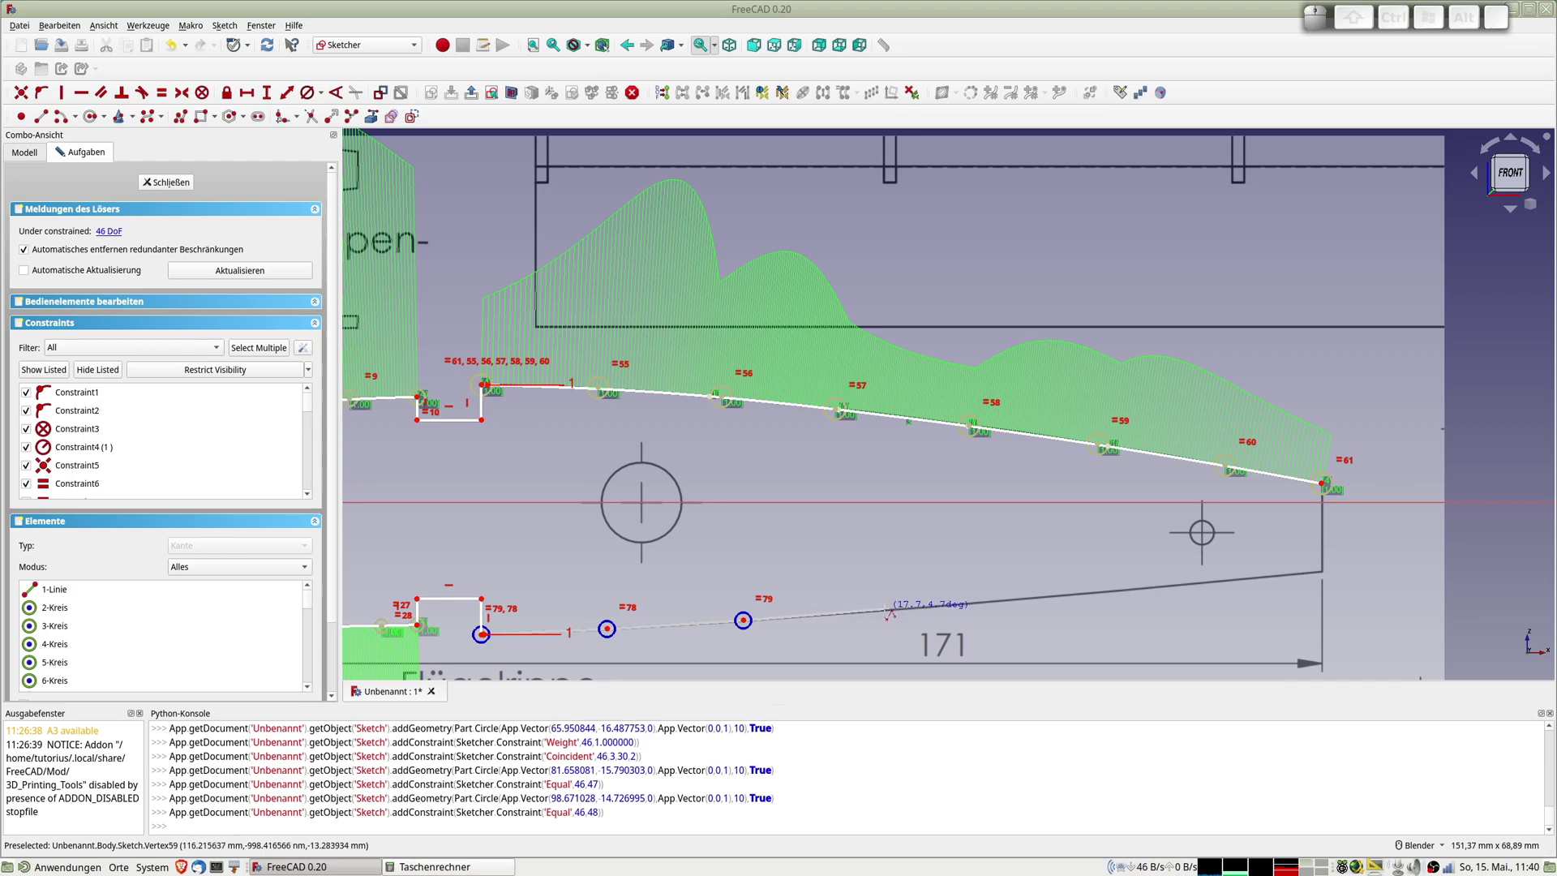
click(883, 610)
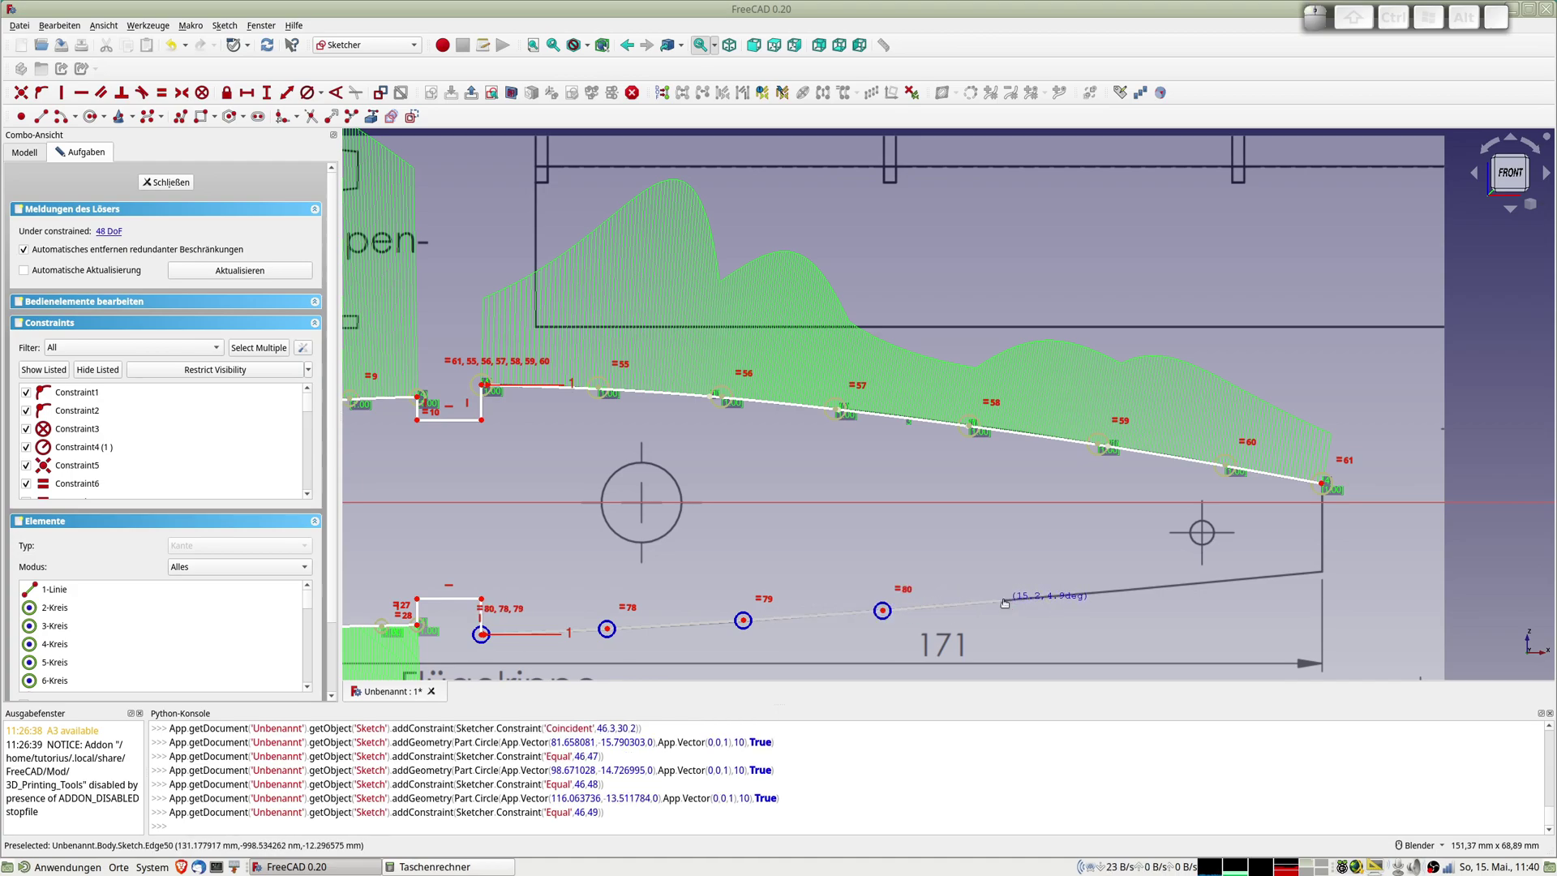
click(1003, 600)
click(1126, 590)
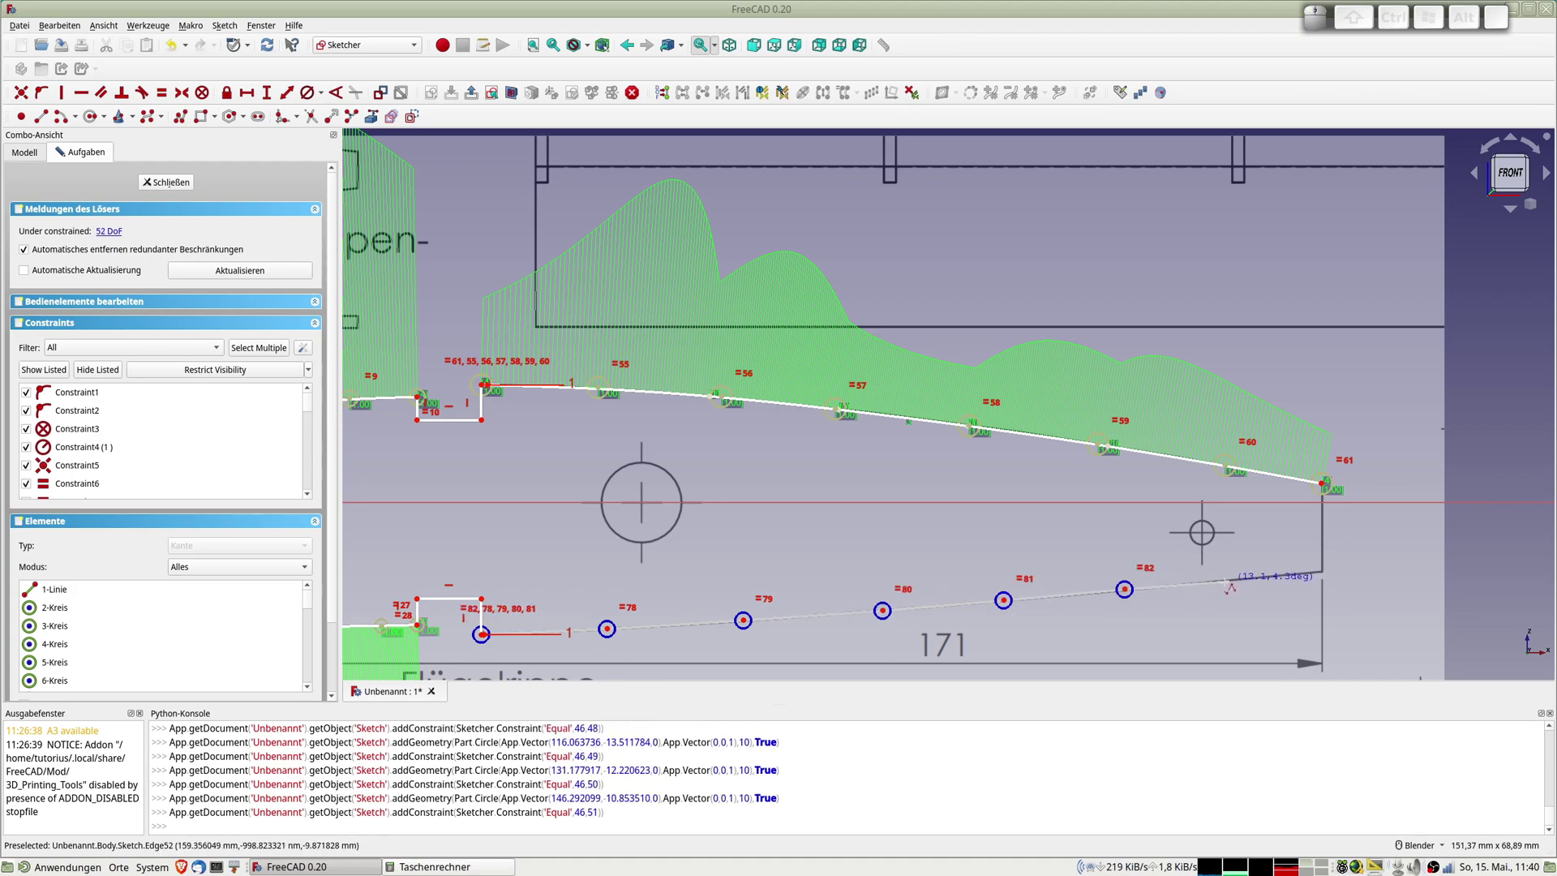
click(1231, 580)
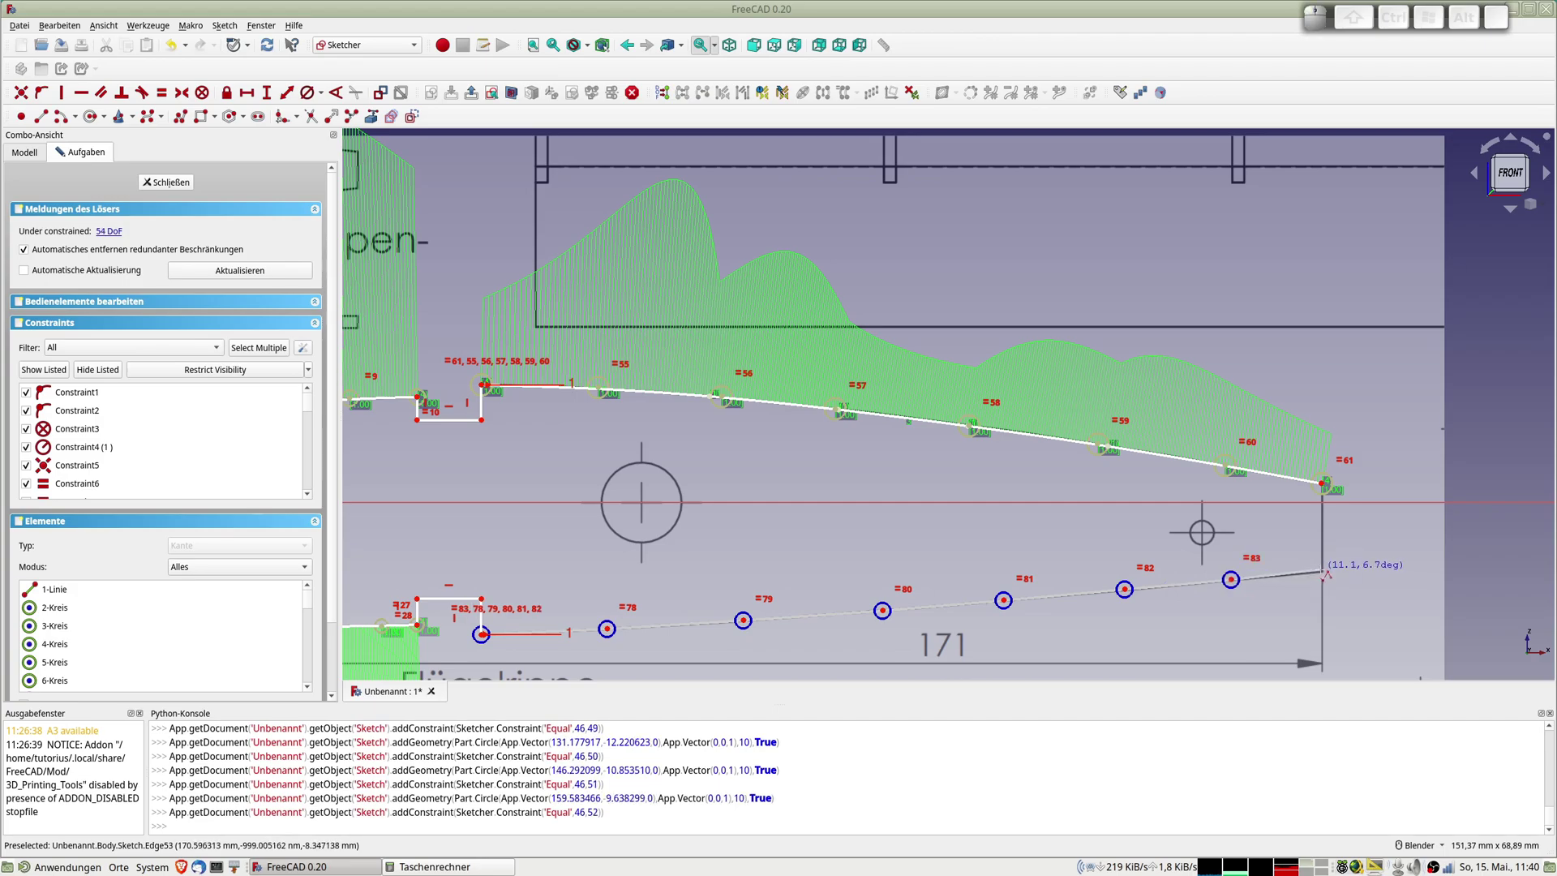
click(1322, 573)
right_click(1361, 529)
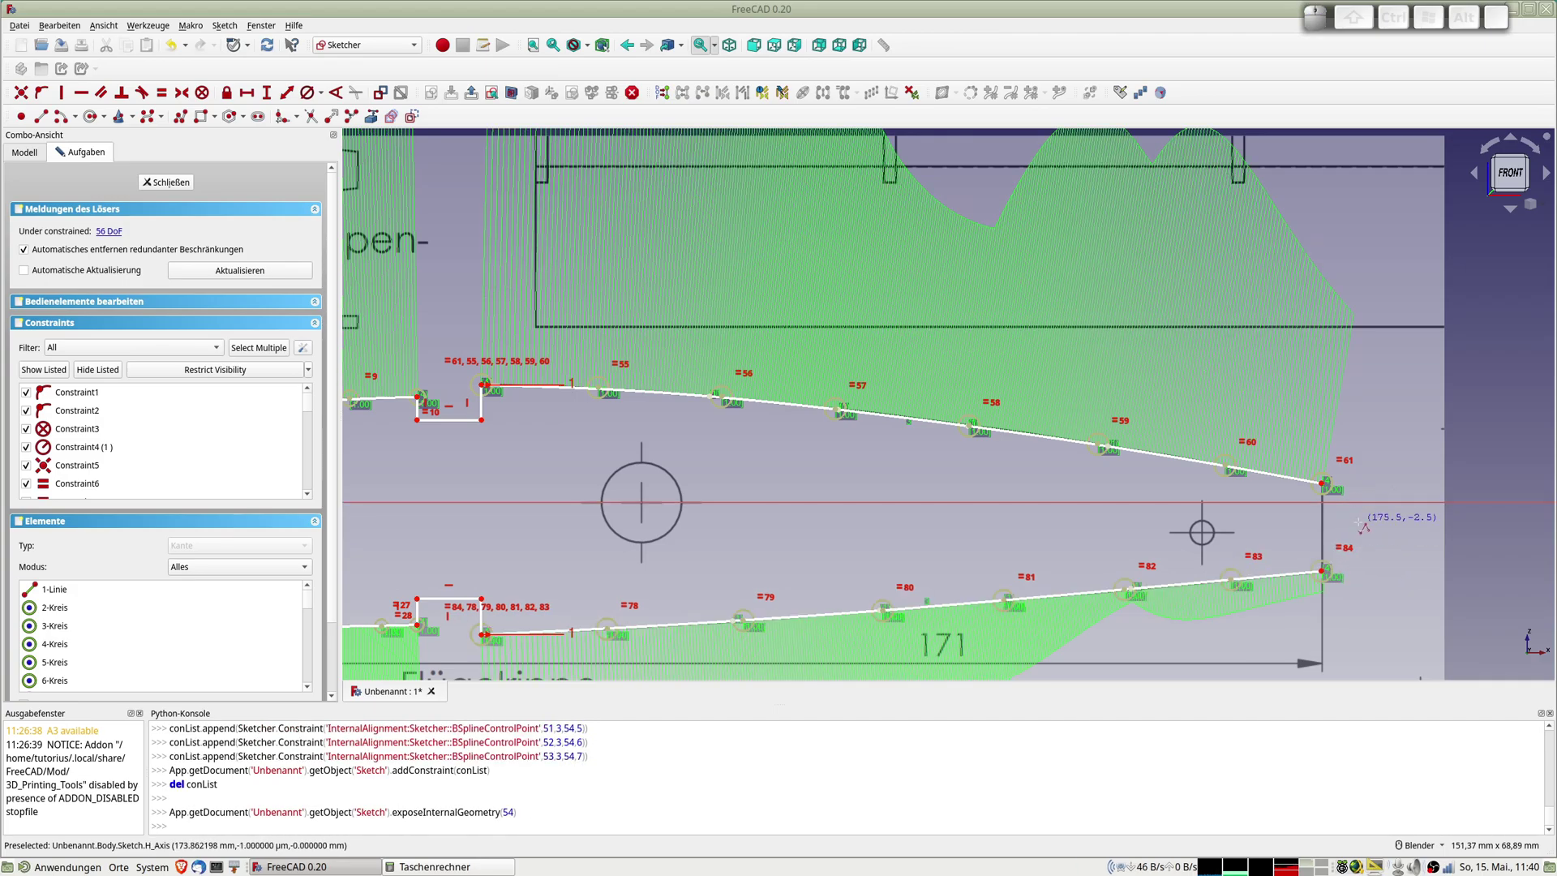
Close the trailing tip with a vertical line from the upper spline end to the lower one
scroll(811, 341, up, 1)
scroll(802, 300, up, 1)
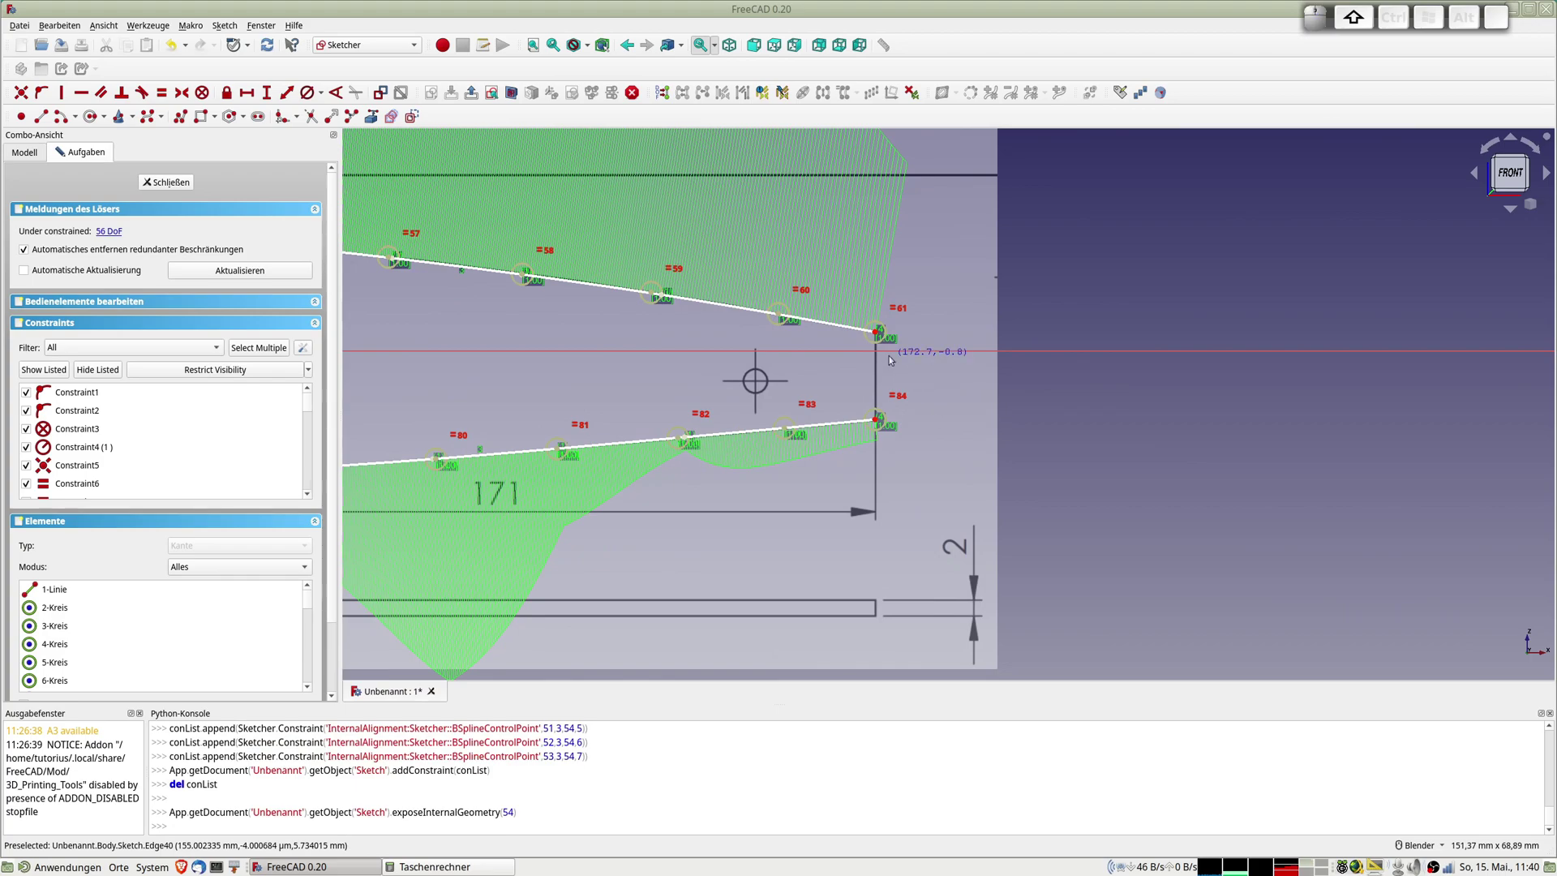
scroll(800, 270, up, 1)
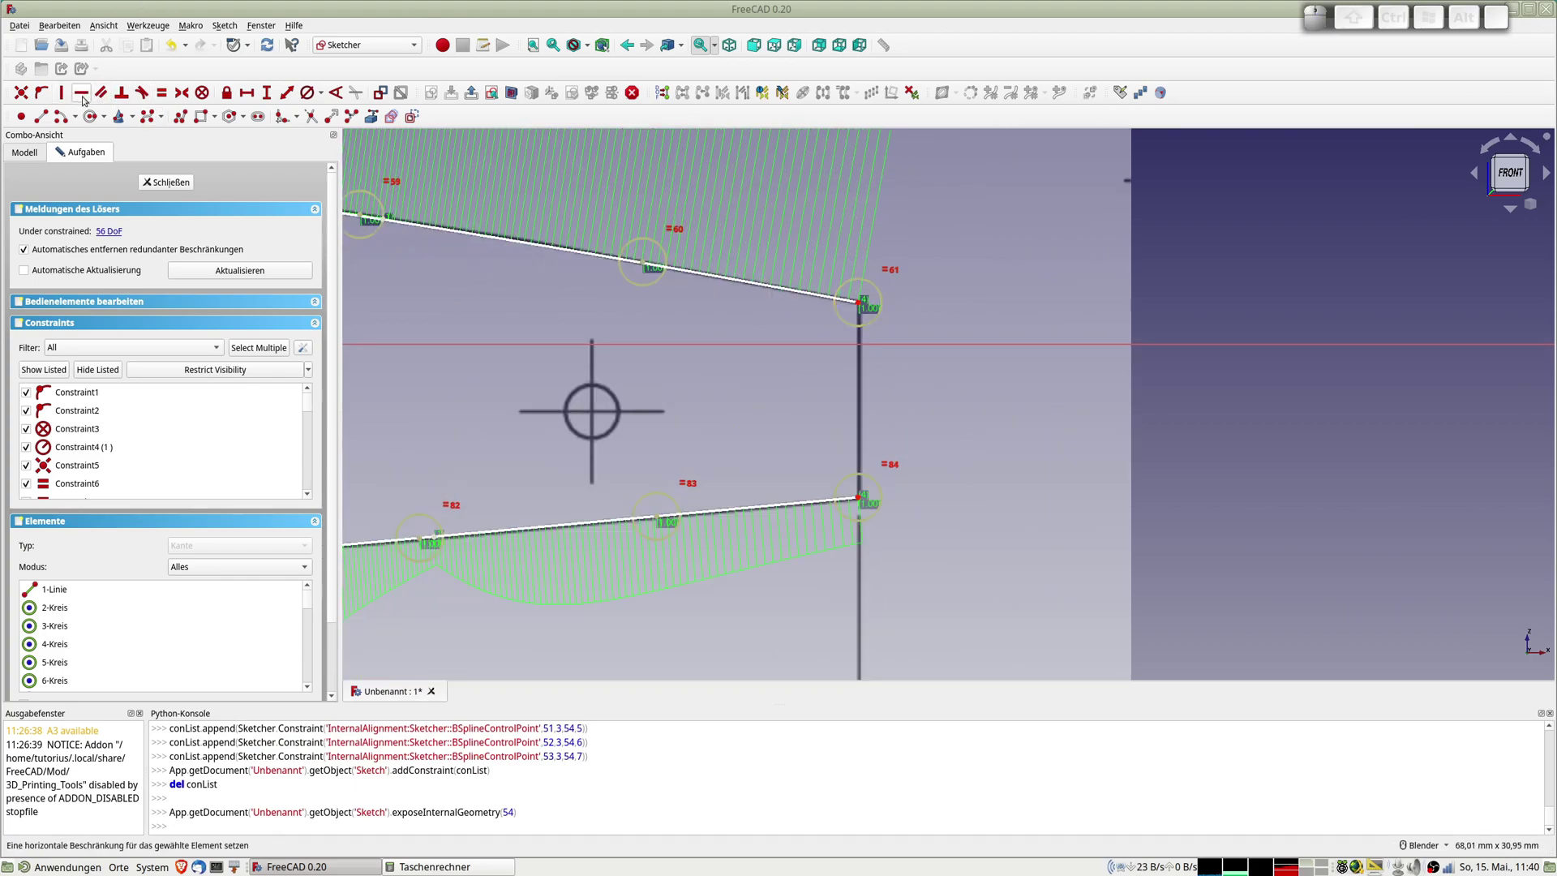
click(40, 118)
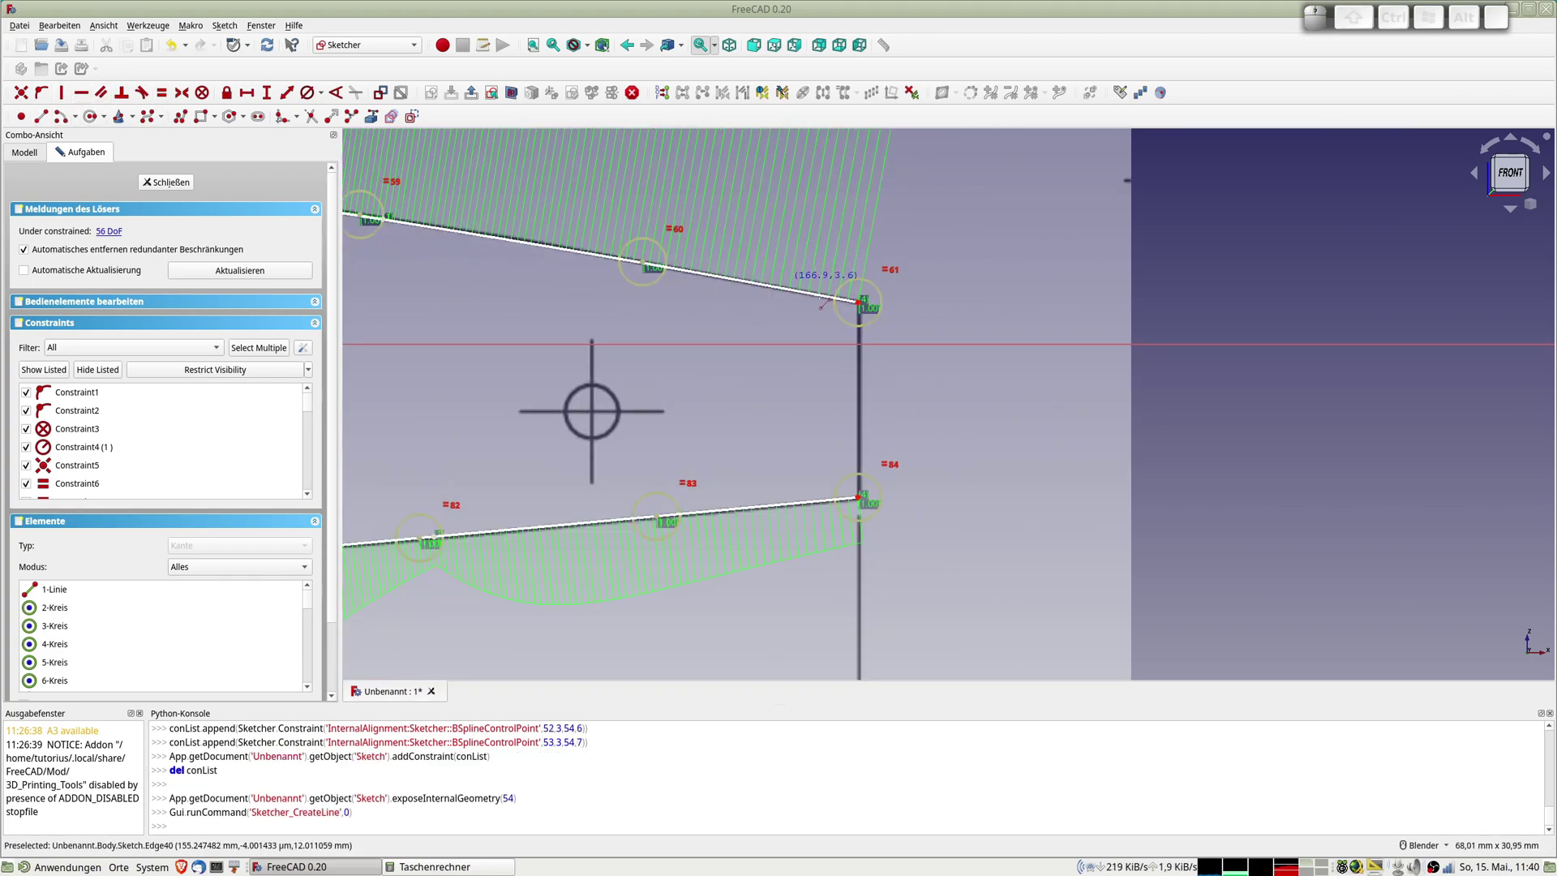
click(861, 300)
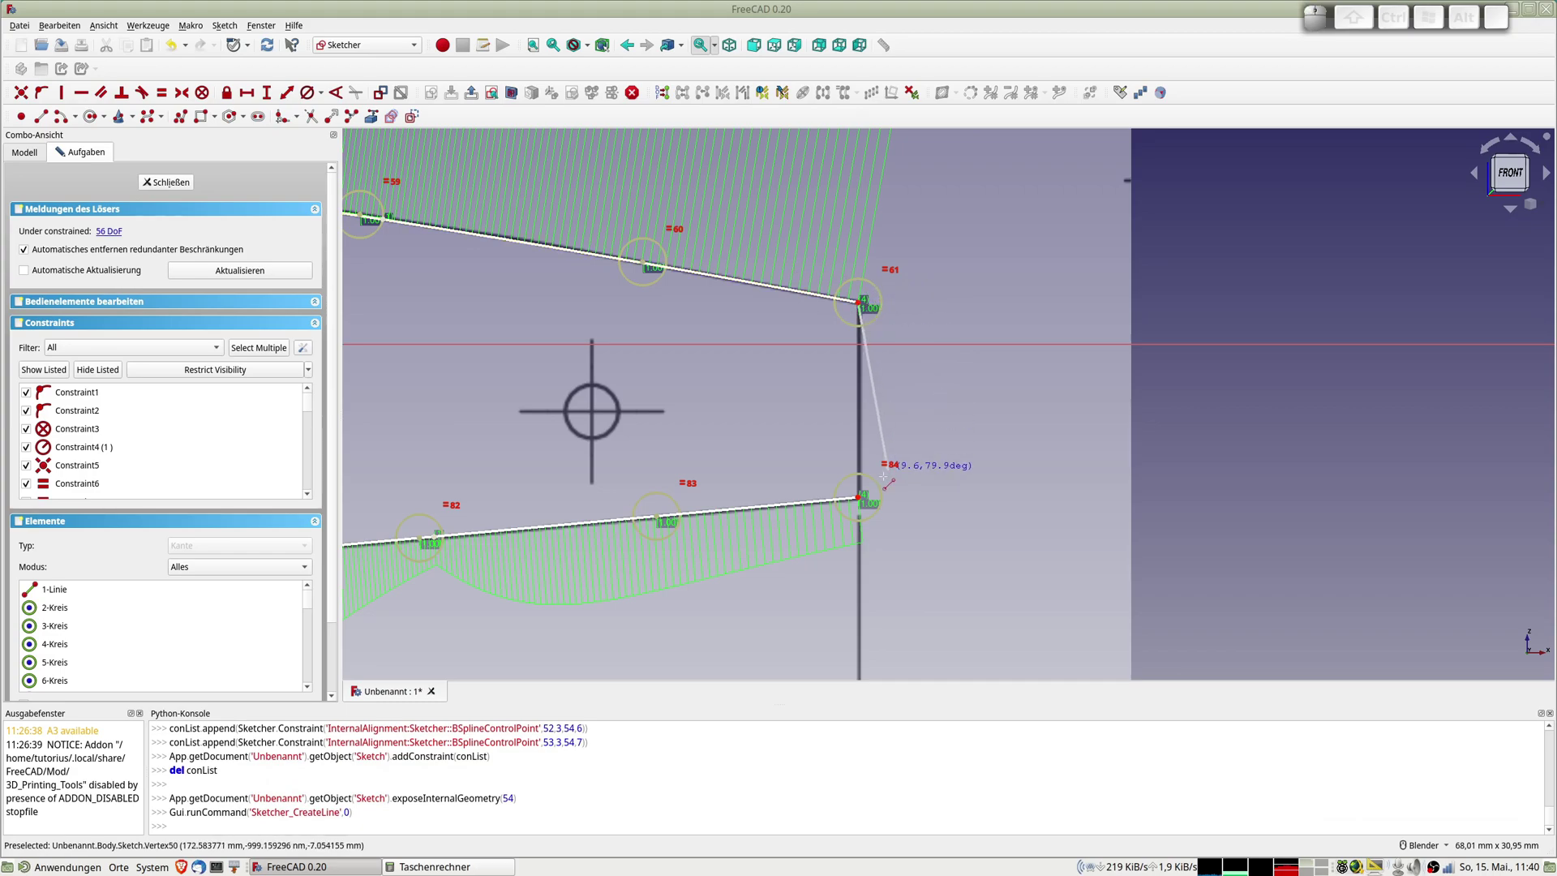
click(859, 497)
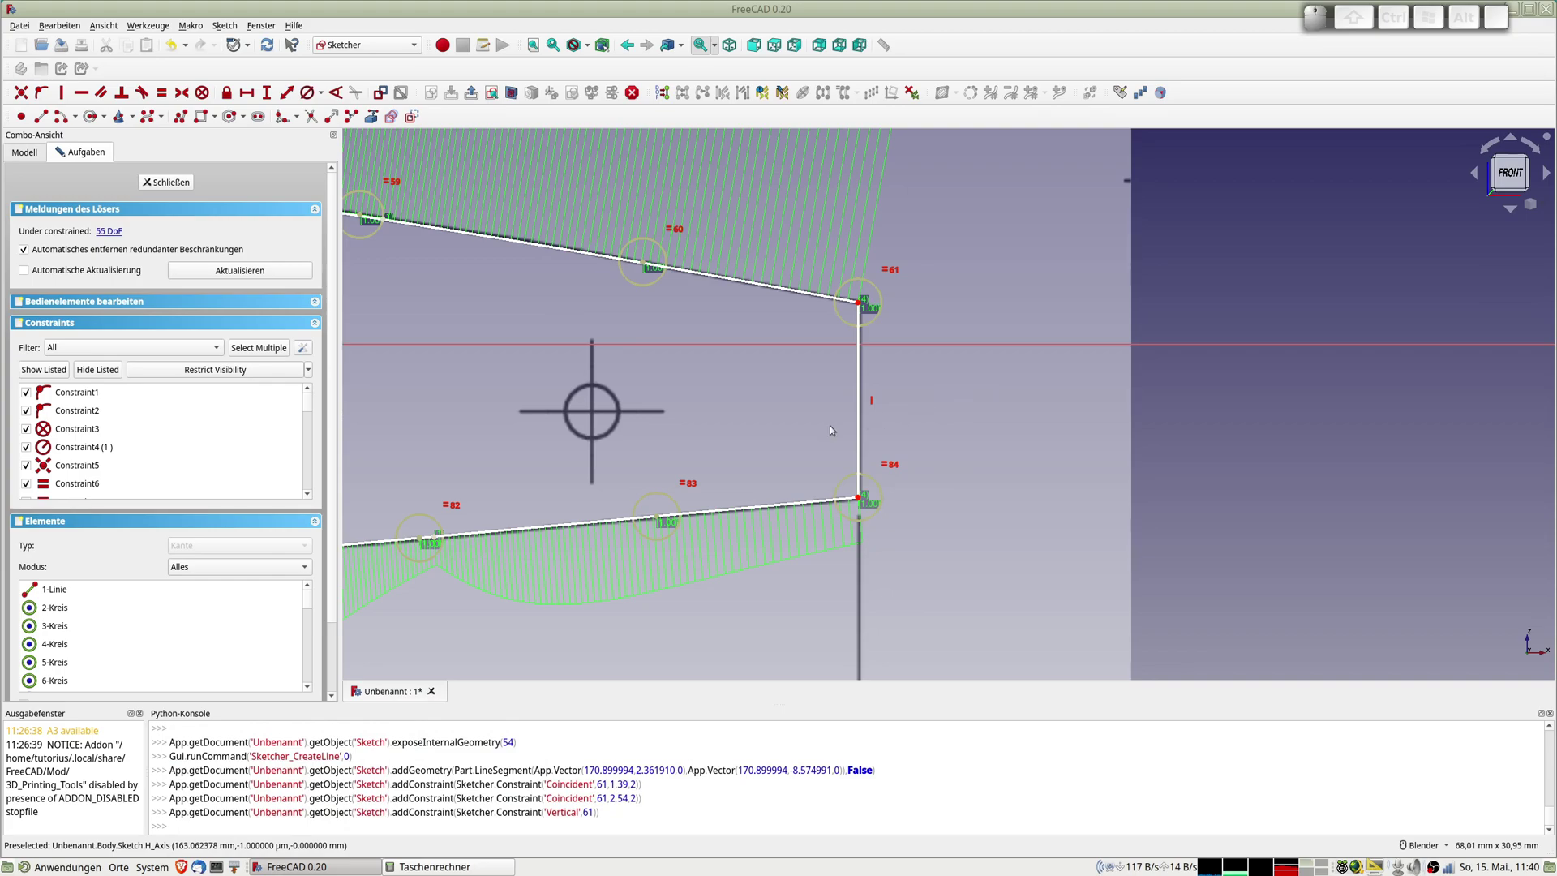
scroll(830, 424, up, 3)
scroll(877, 523, up, 2)
right_click(806, 349)
key(Escape)
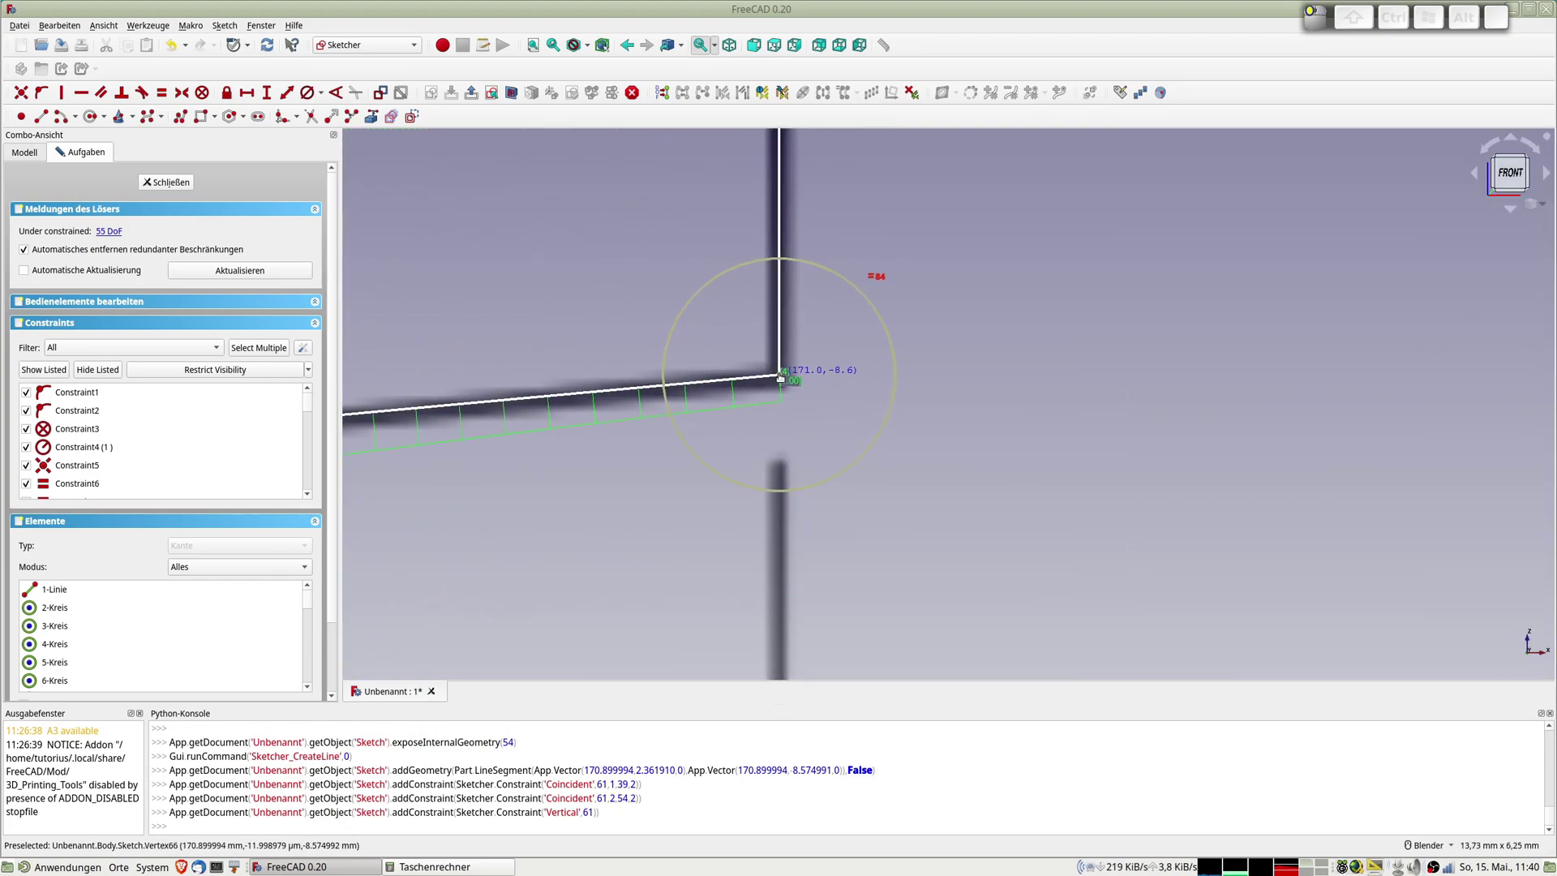
drag(780, 377, 782, 378)
scroll(892, 486, down, 3)
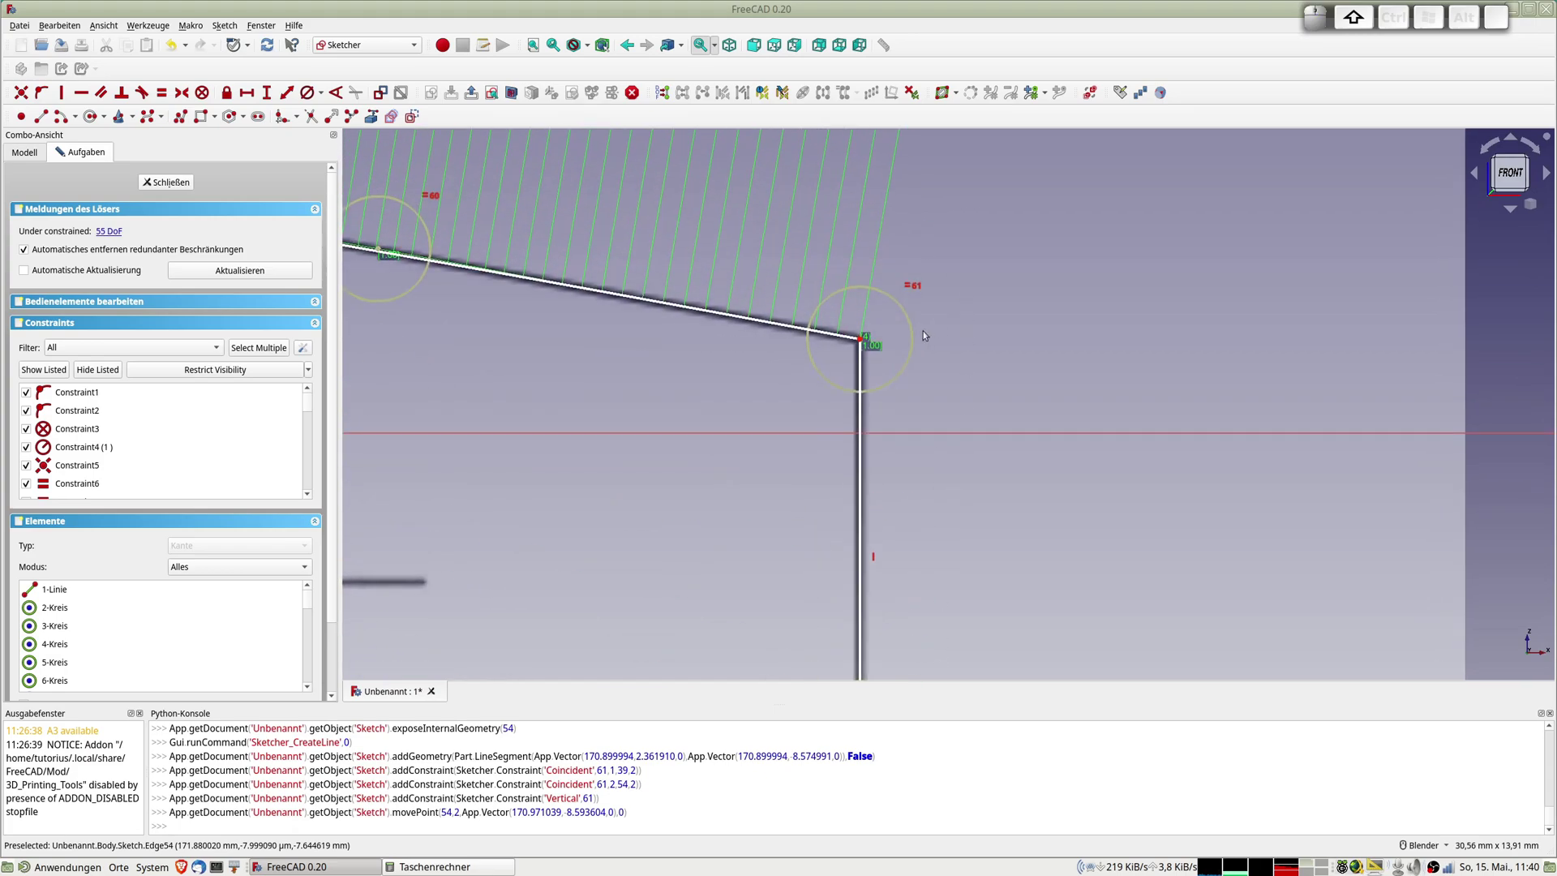
scroll(964, 382, down, 5)
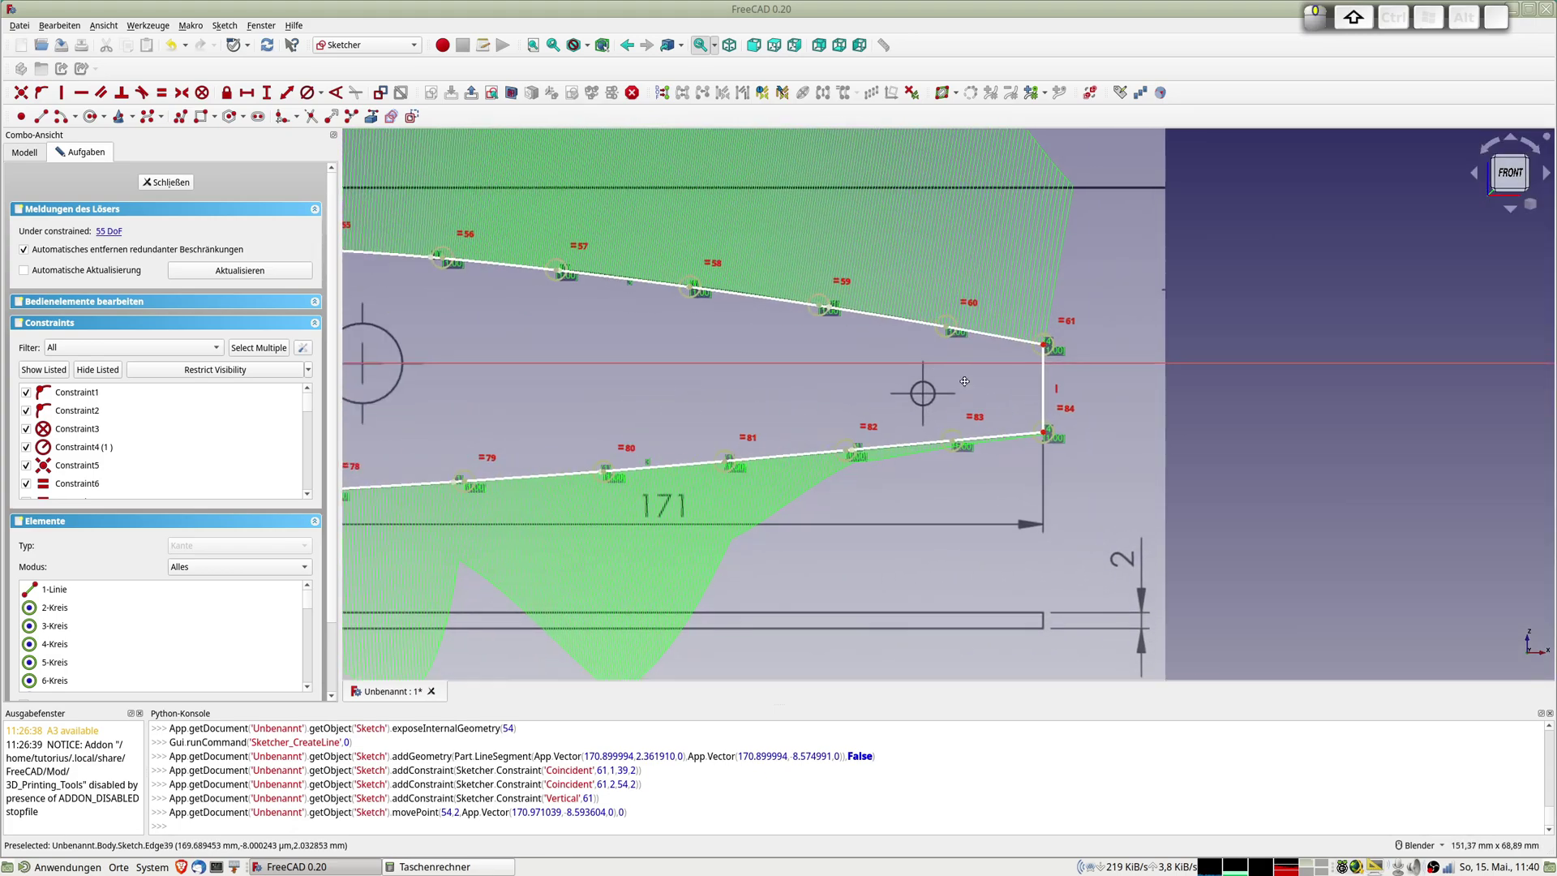
shift+middle_drag(964, 382, 1098, 477)
scroll(556, 412, up, 8)
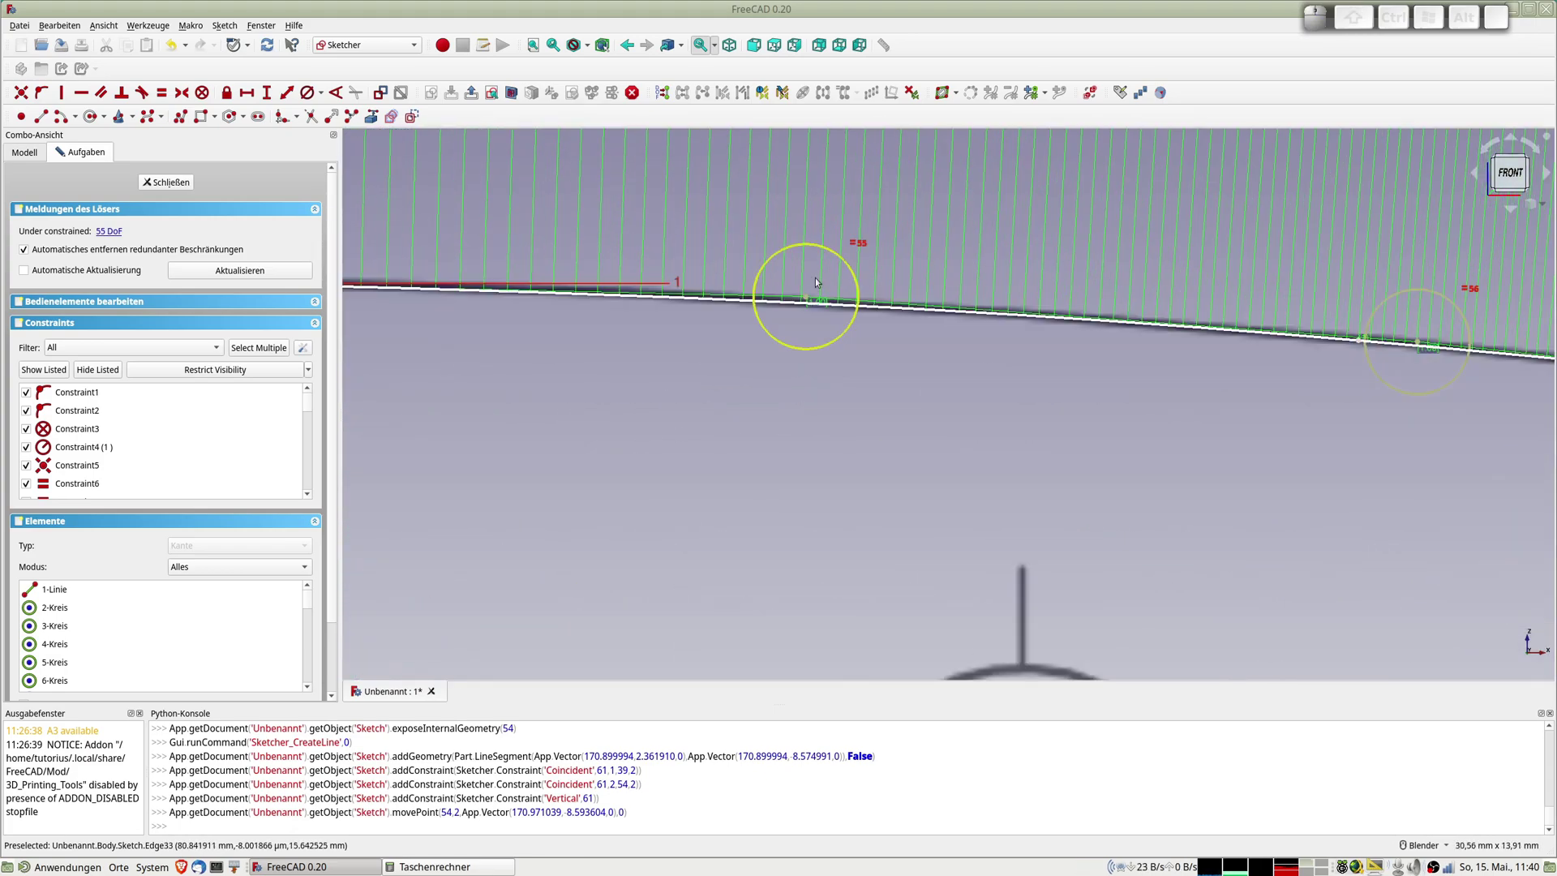
drag(806, 299, 806, 294)
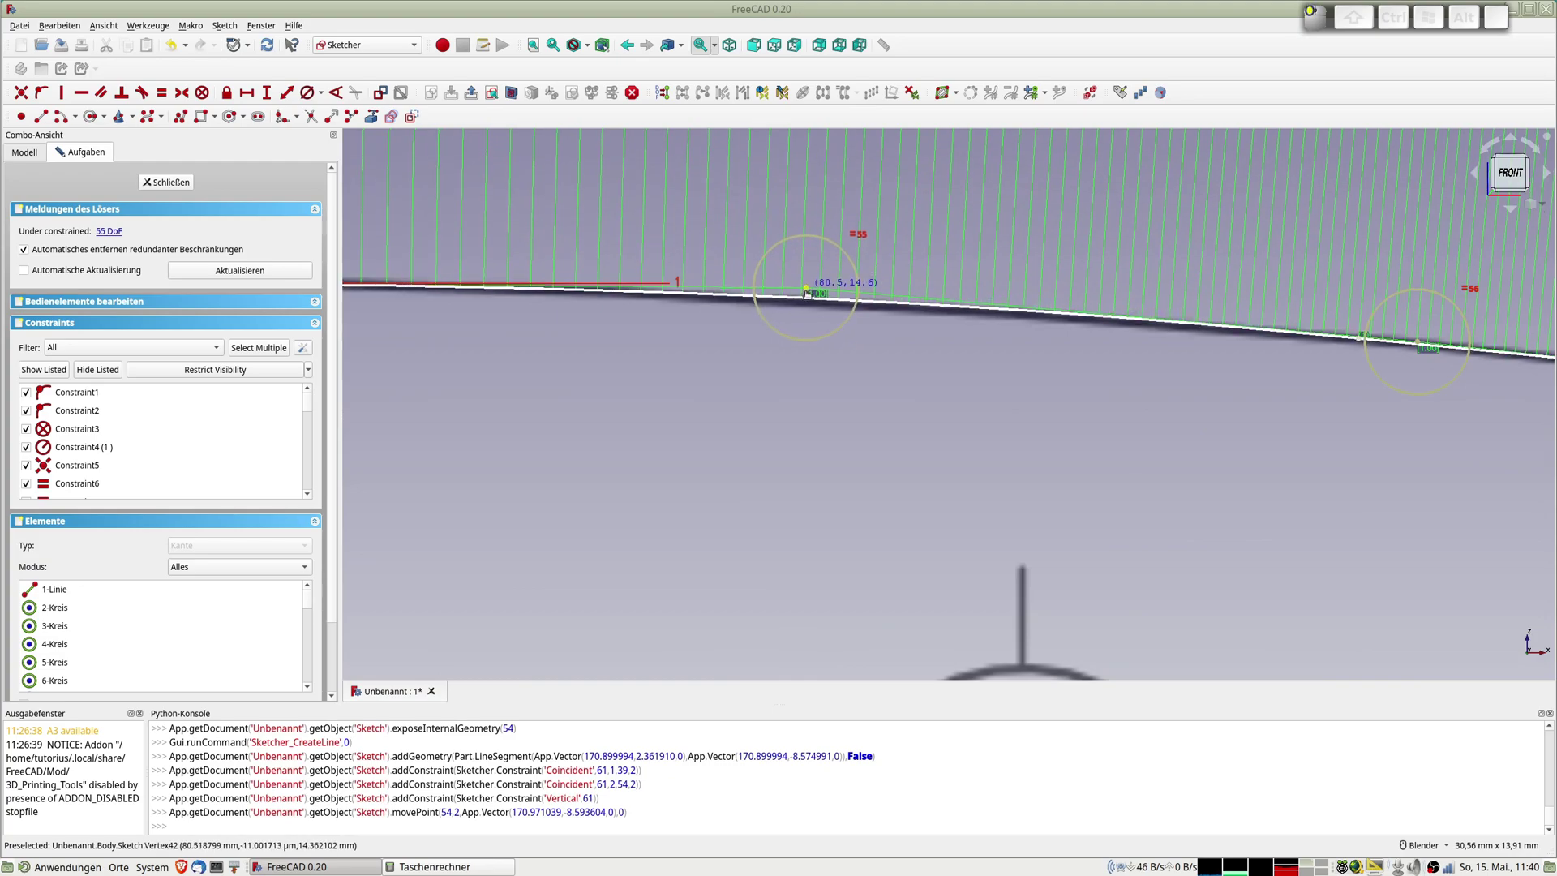
shift+middle_drag(1289, 349, 902, 286)
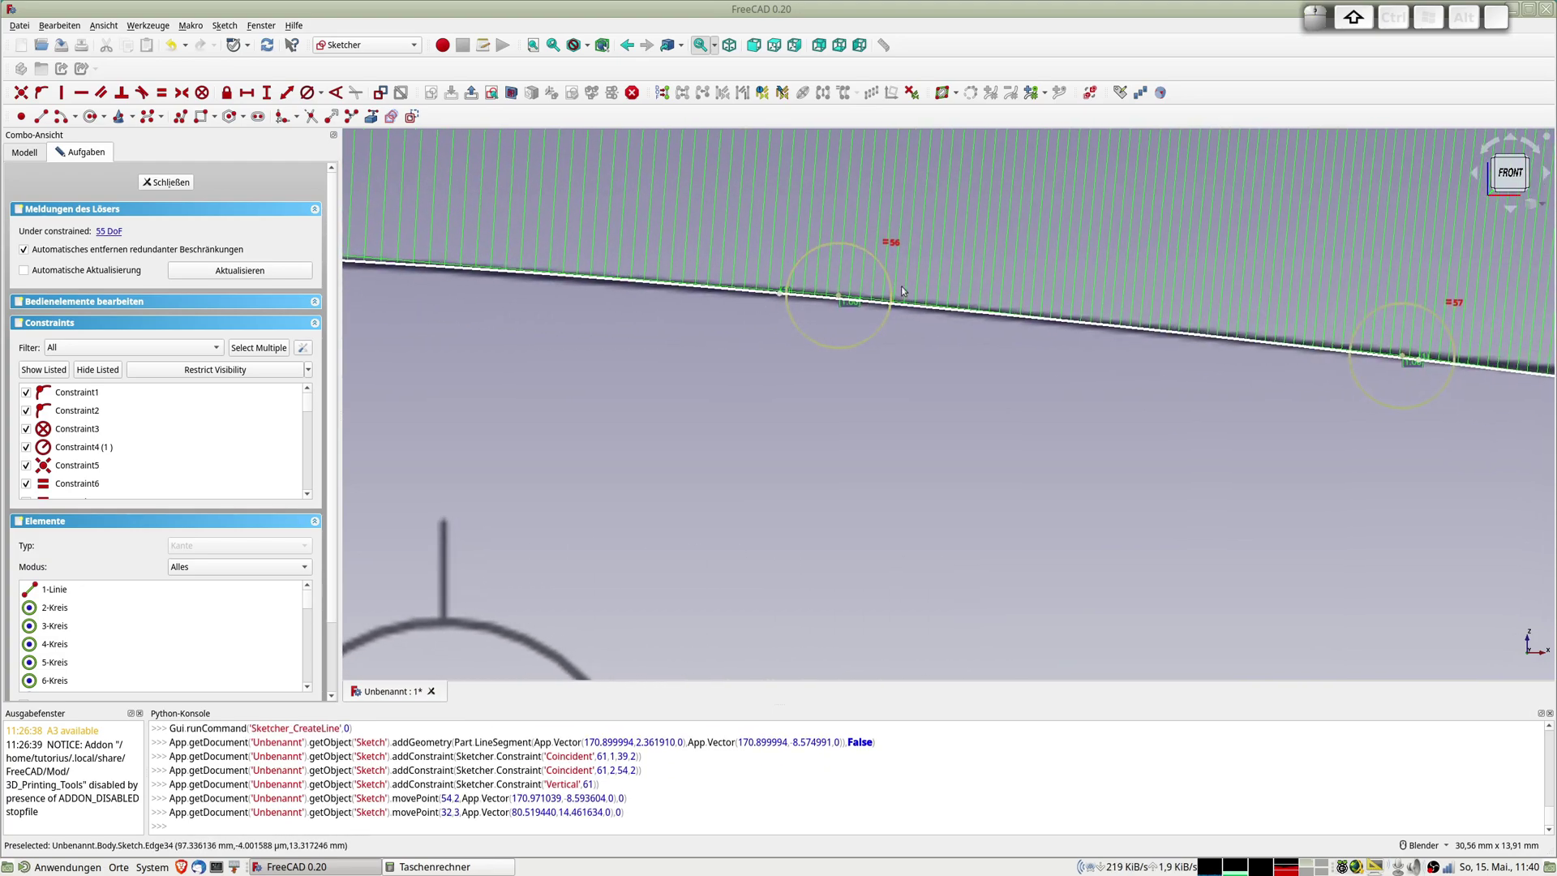
drag(837, 296, 841, 294)
mouse_move(1405, 372)
shift+middle_down()
mouse_move(817, 297)
mouse_move(396, 297)
shift+middle_up()
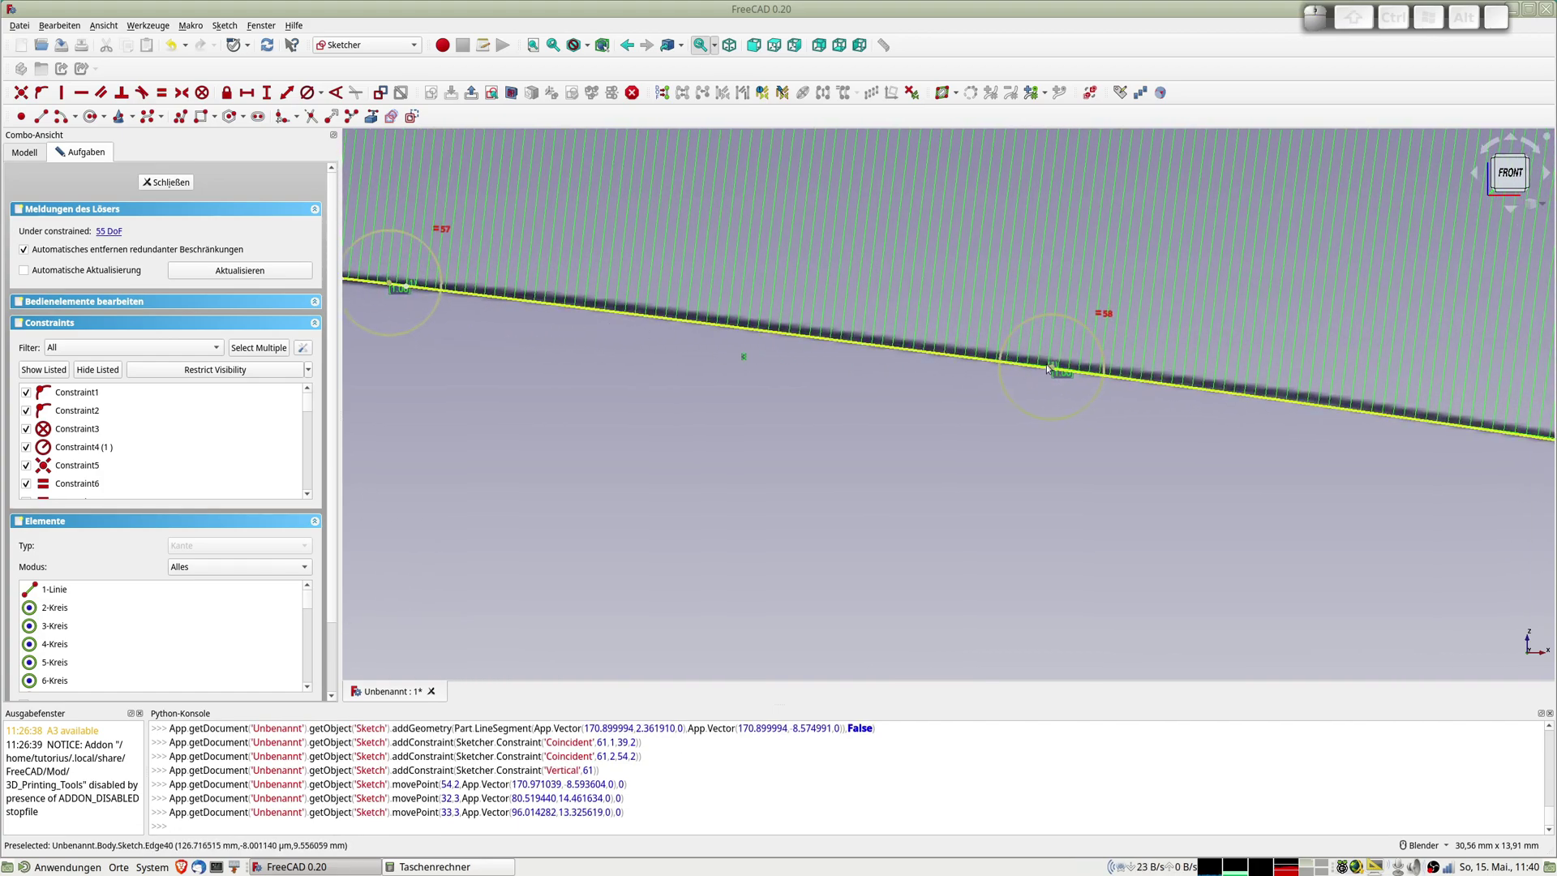
drag(1052, 370, 1052, 362)
shift+middle_drag(1284, 403, 571, 299)
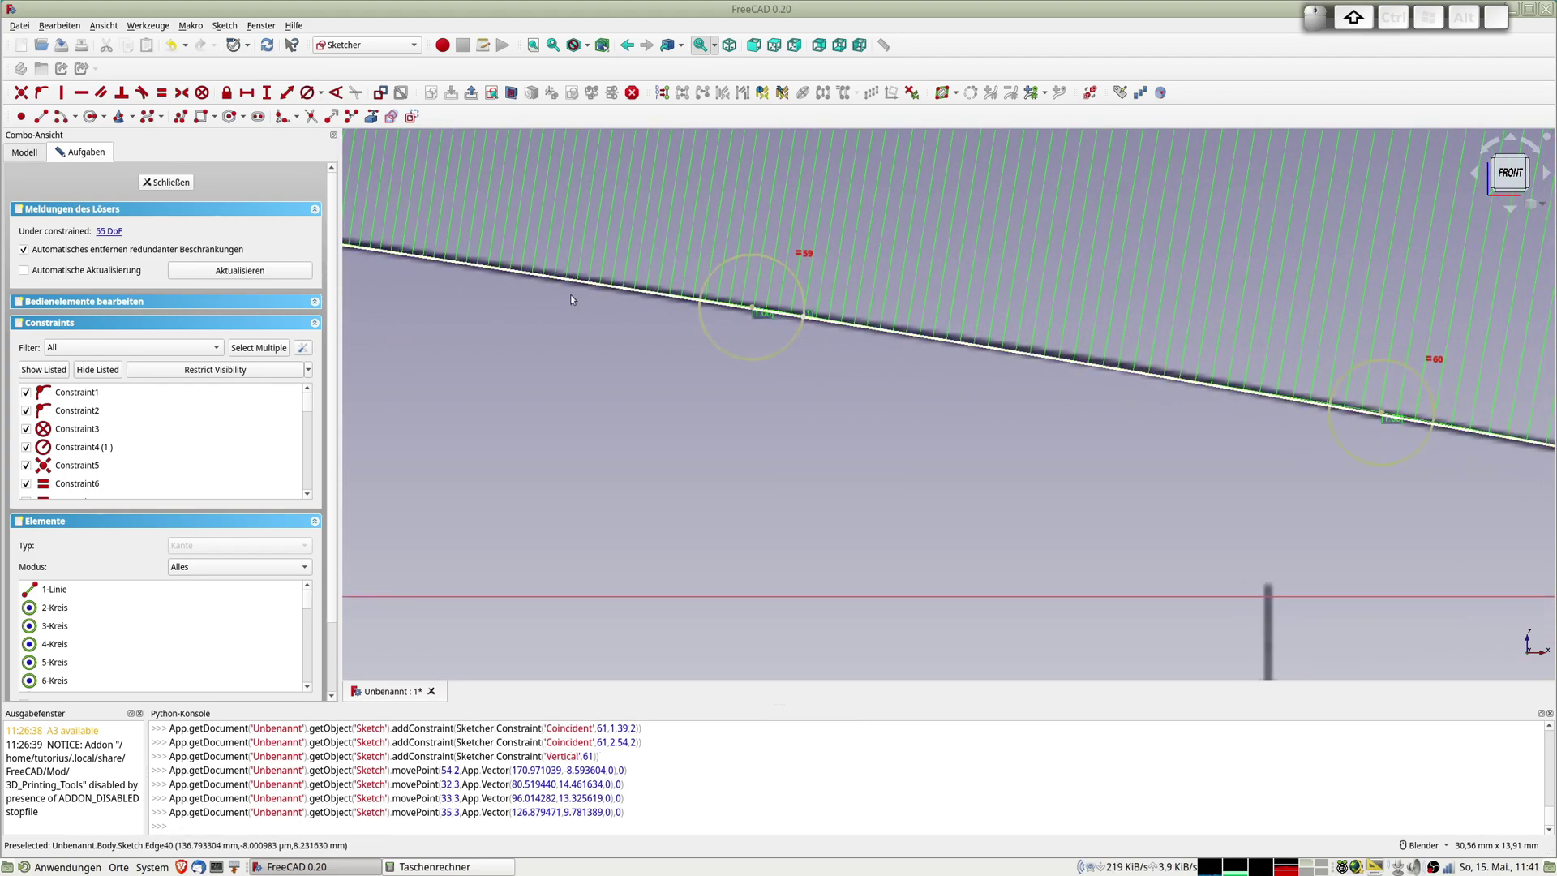
shift+middle_drag(1350, 397, 736, 316)
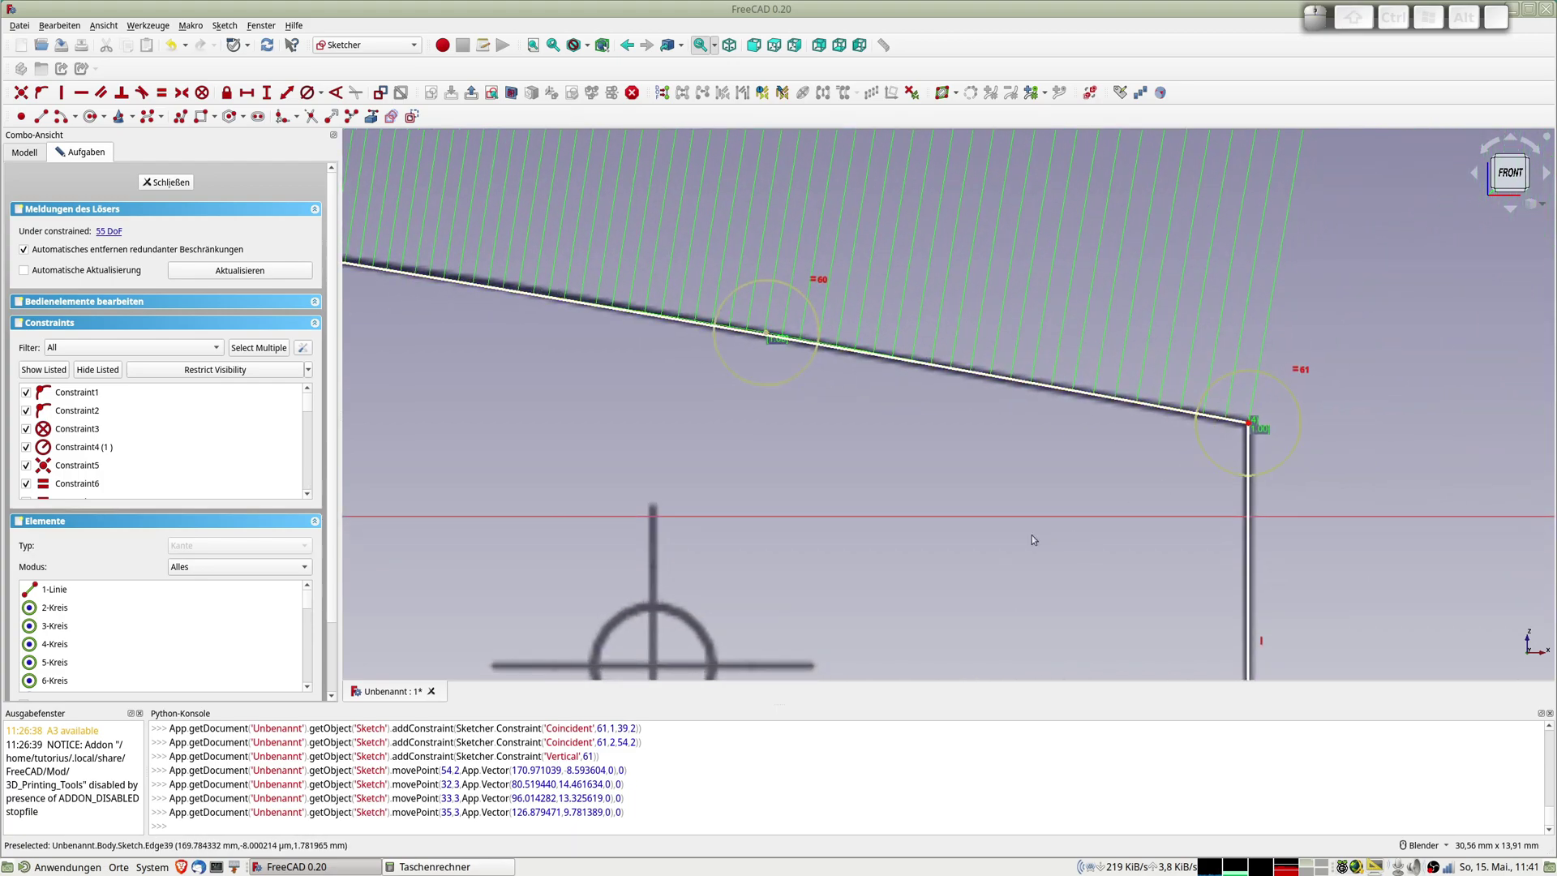
scroll(1033, 536, down, 5)
scroll(1032, 537, down, 2)
shift+middle_drag(731, 560, 731, 331)
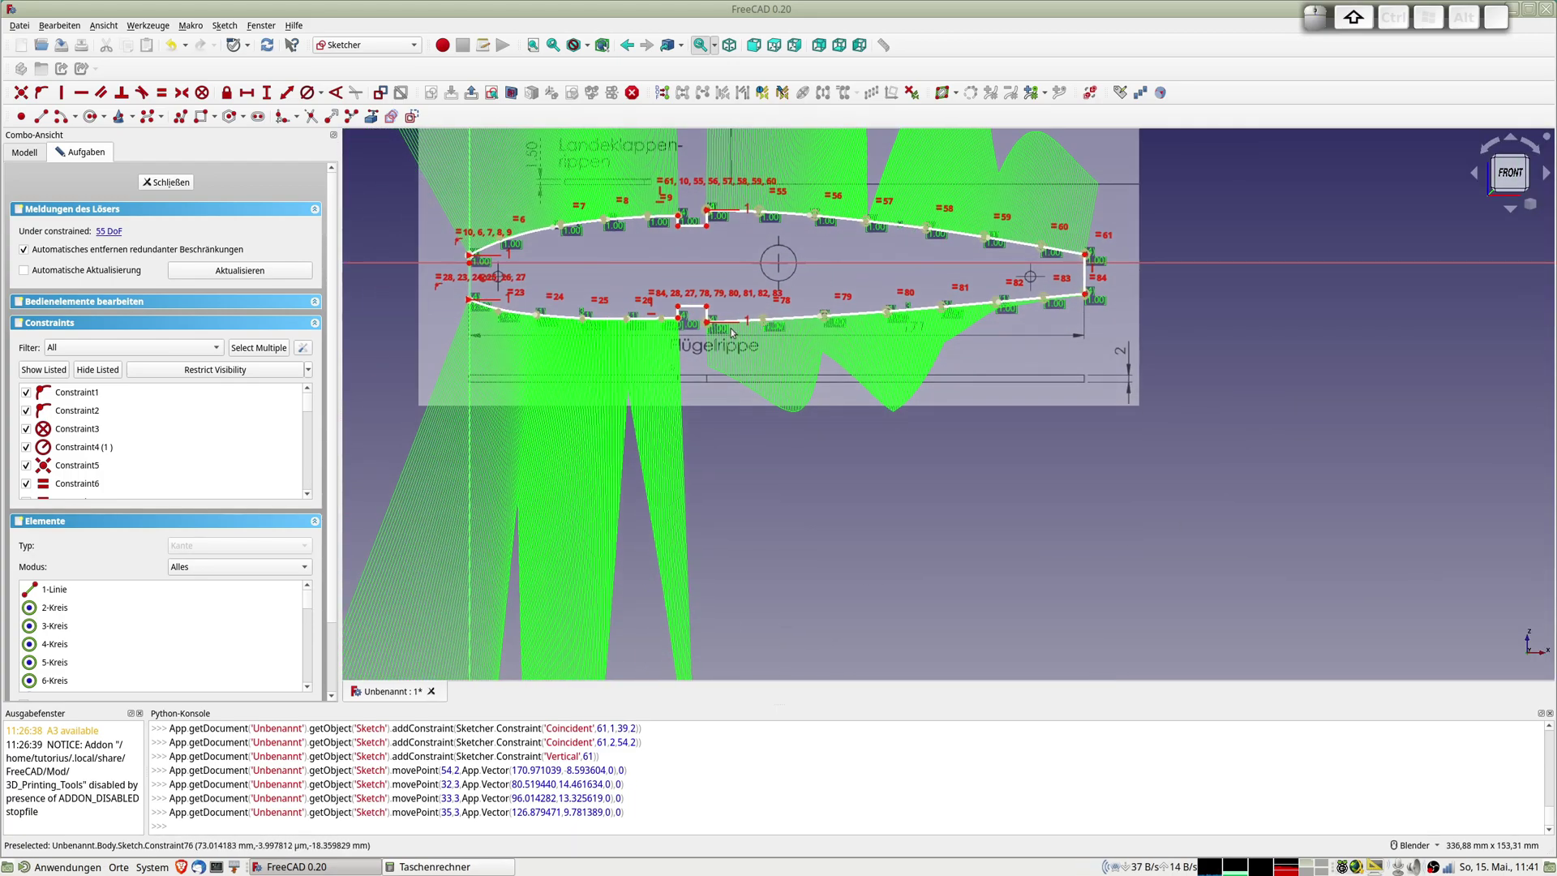
scroll(731, 332, up, 4)
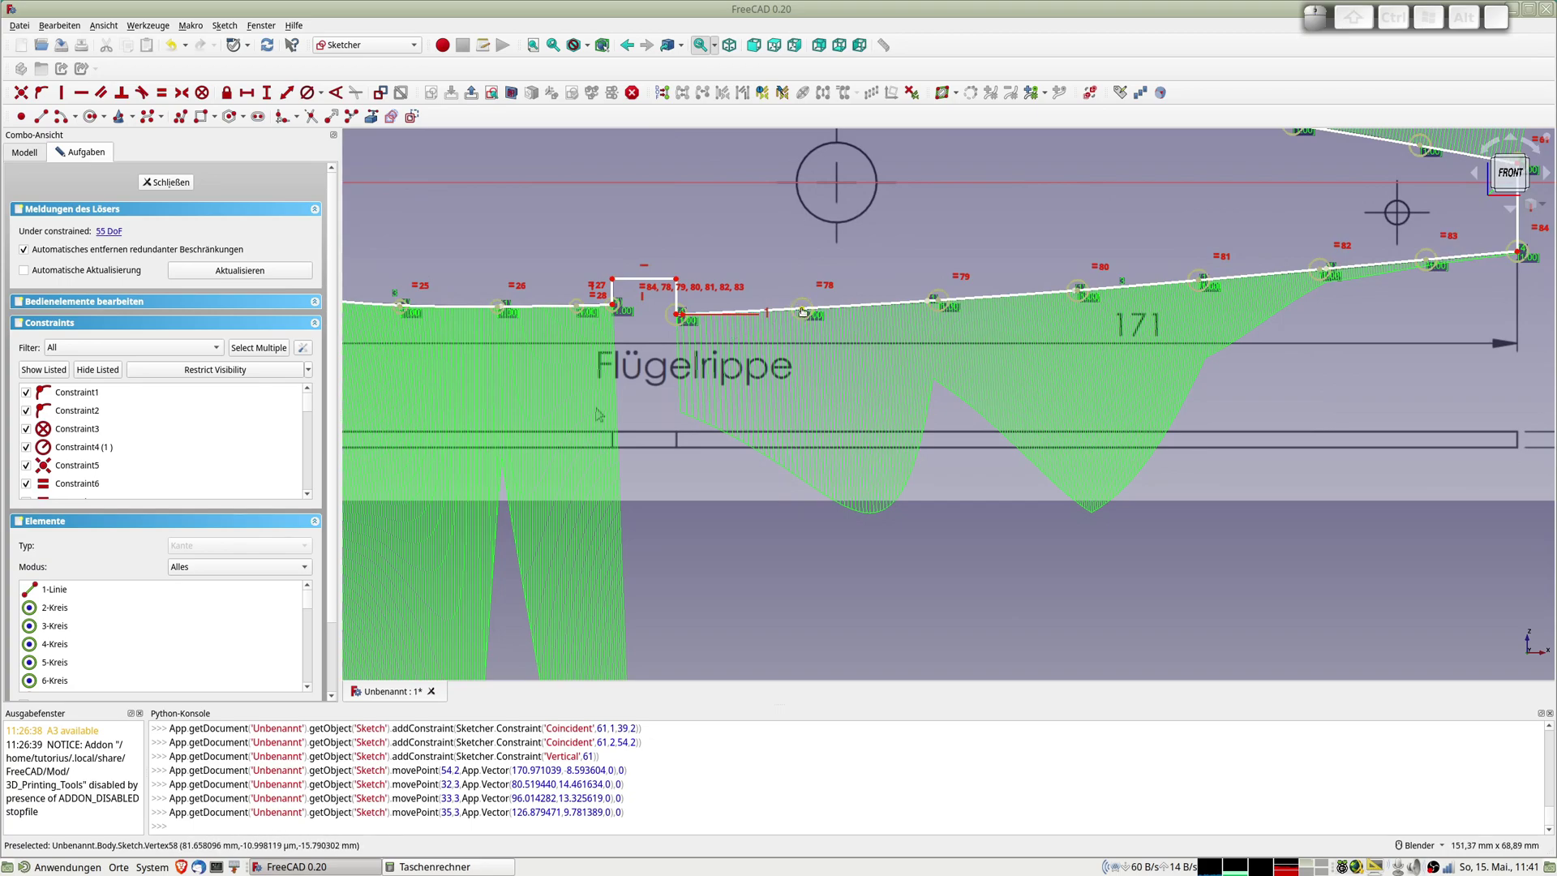
drag(803, 312, 801, 314)
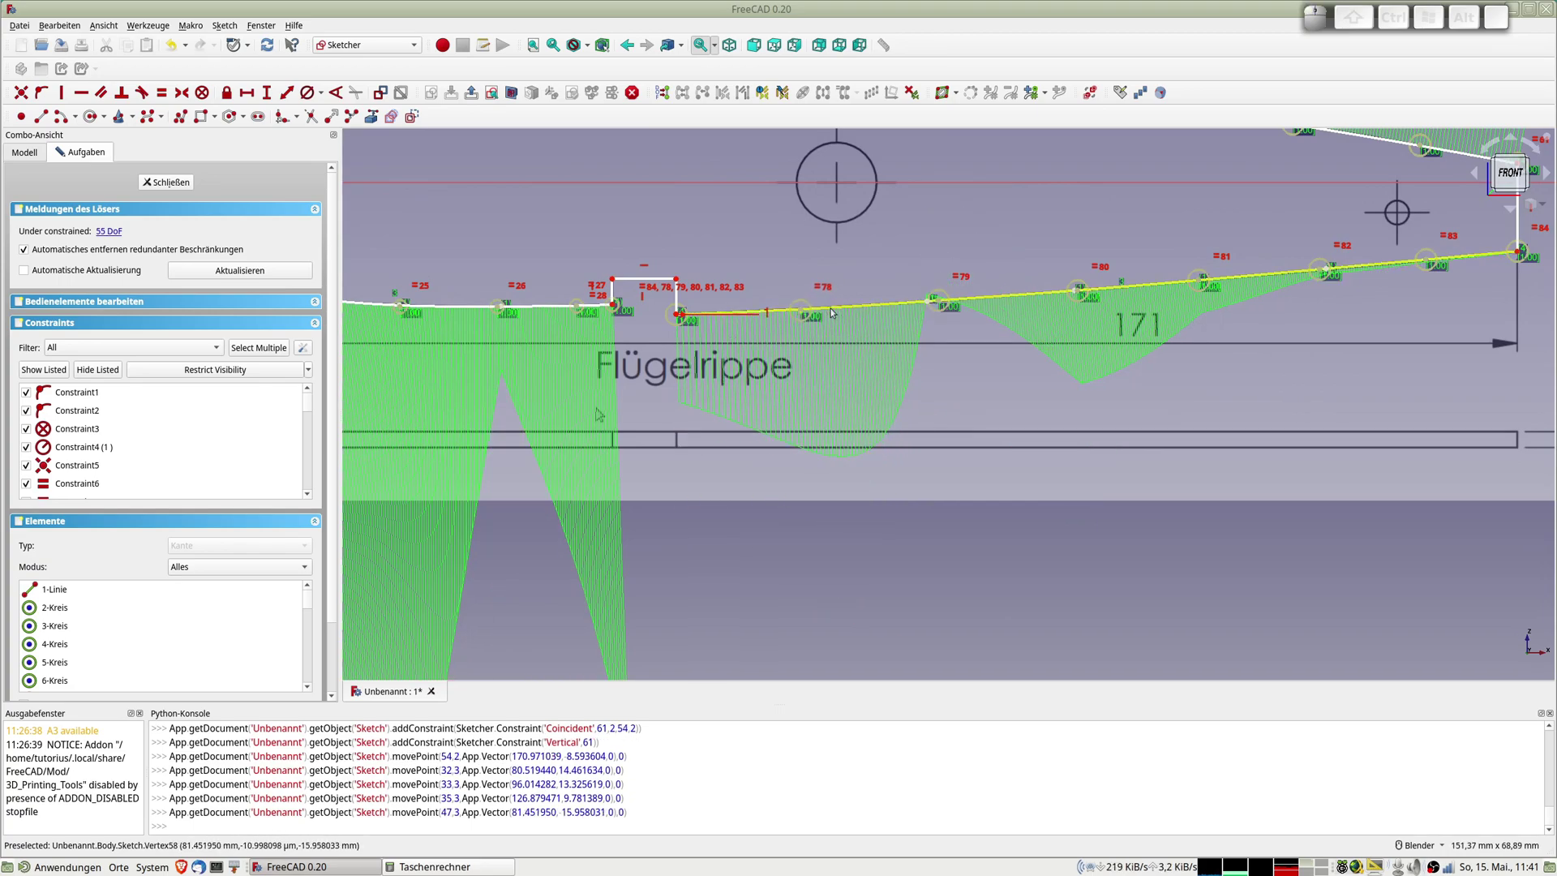
scroll(813, 327, up, 10)
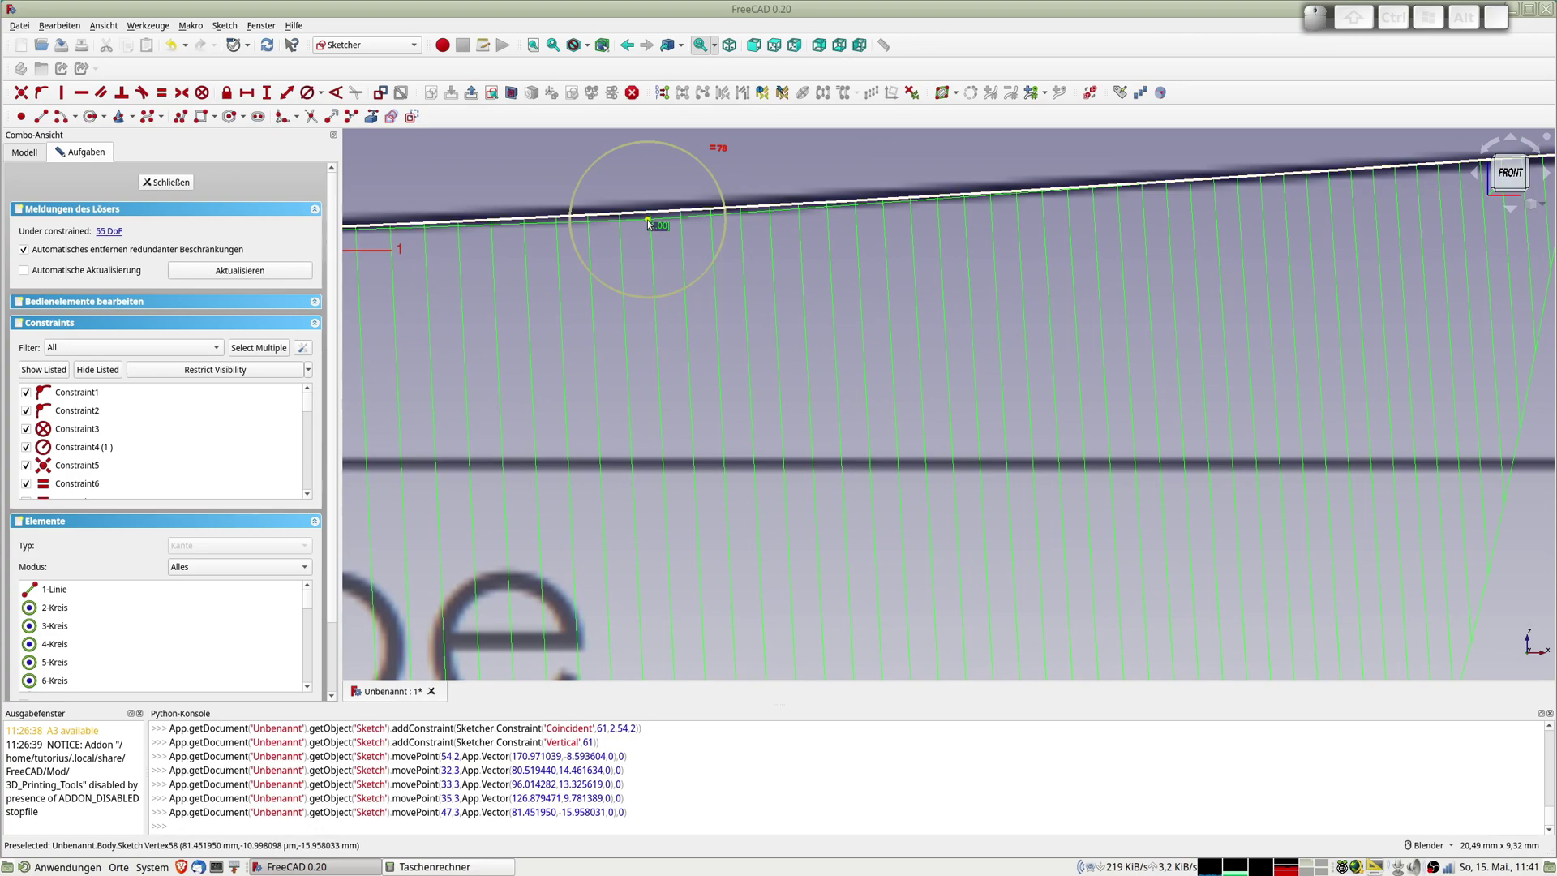
drag(649, 223, 657, 227)
scroll(752, 240, down, 6)
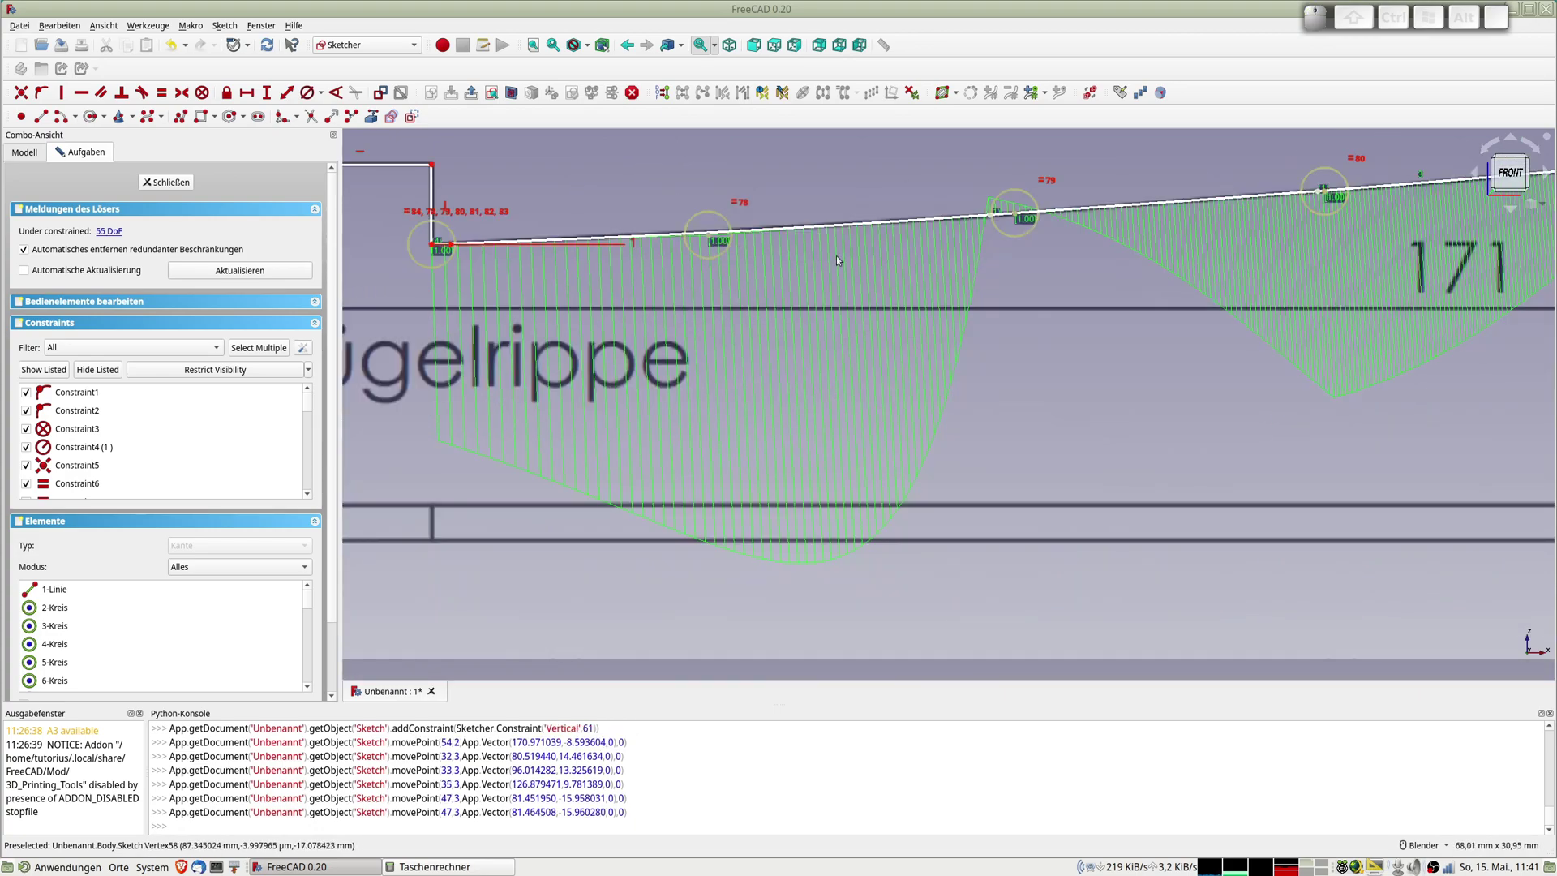
shift+middle_drag(1202, 214, 910, 295)
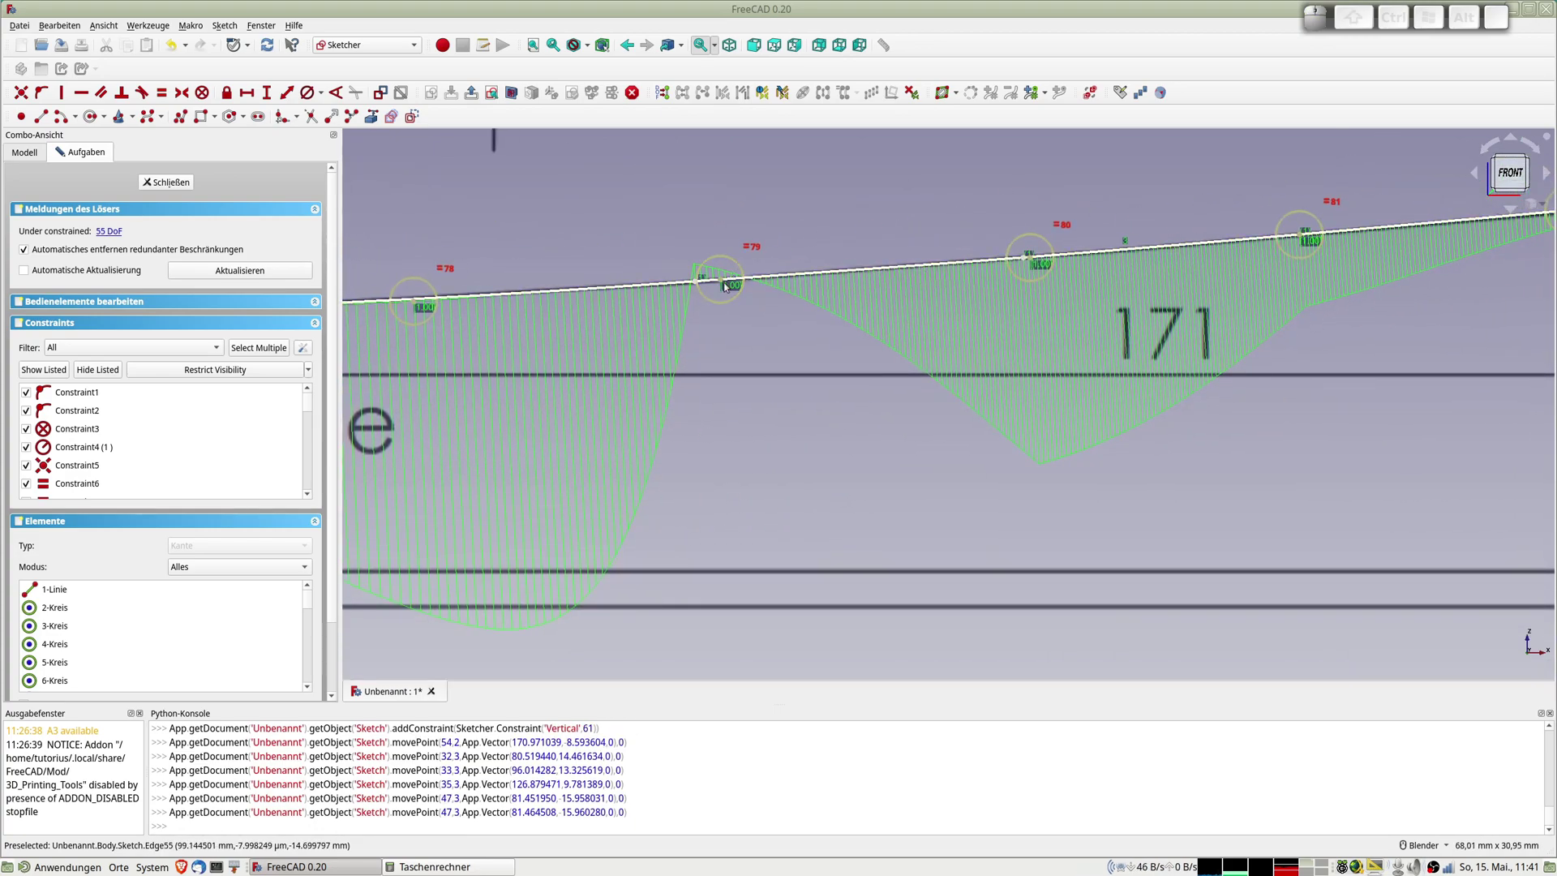
scroll(721, 286, up, 7)
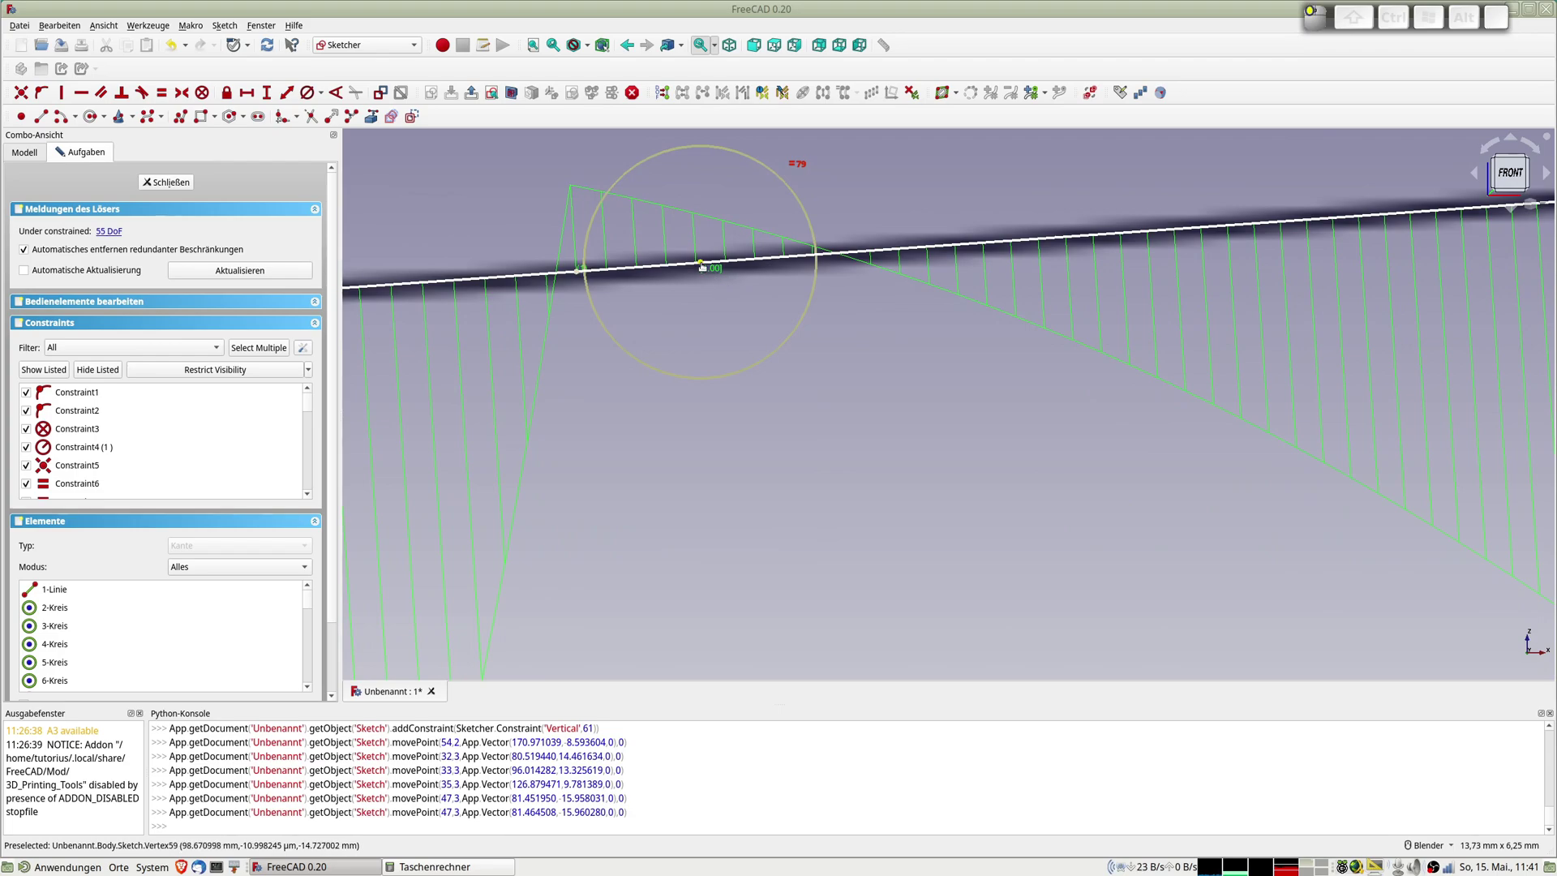
drag(704, 267, 1093, 345)
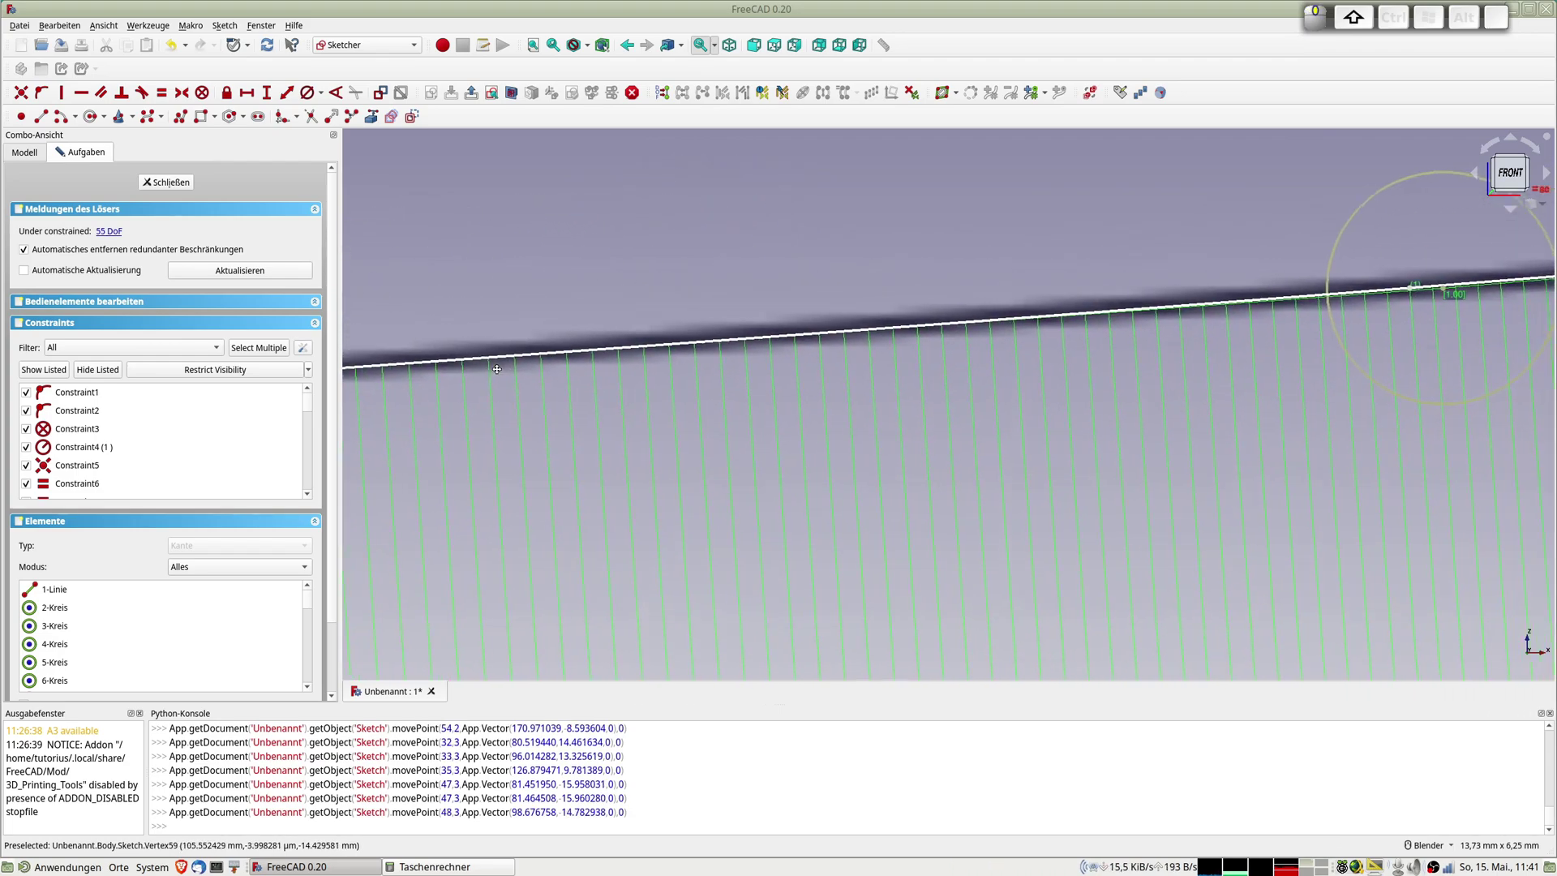
shift+middle_drag(1093, 344, 653, 383)
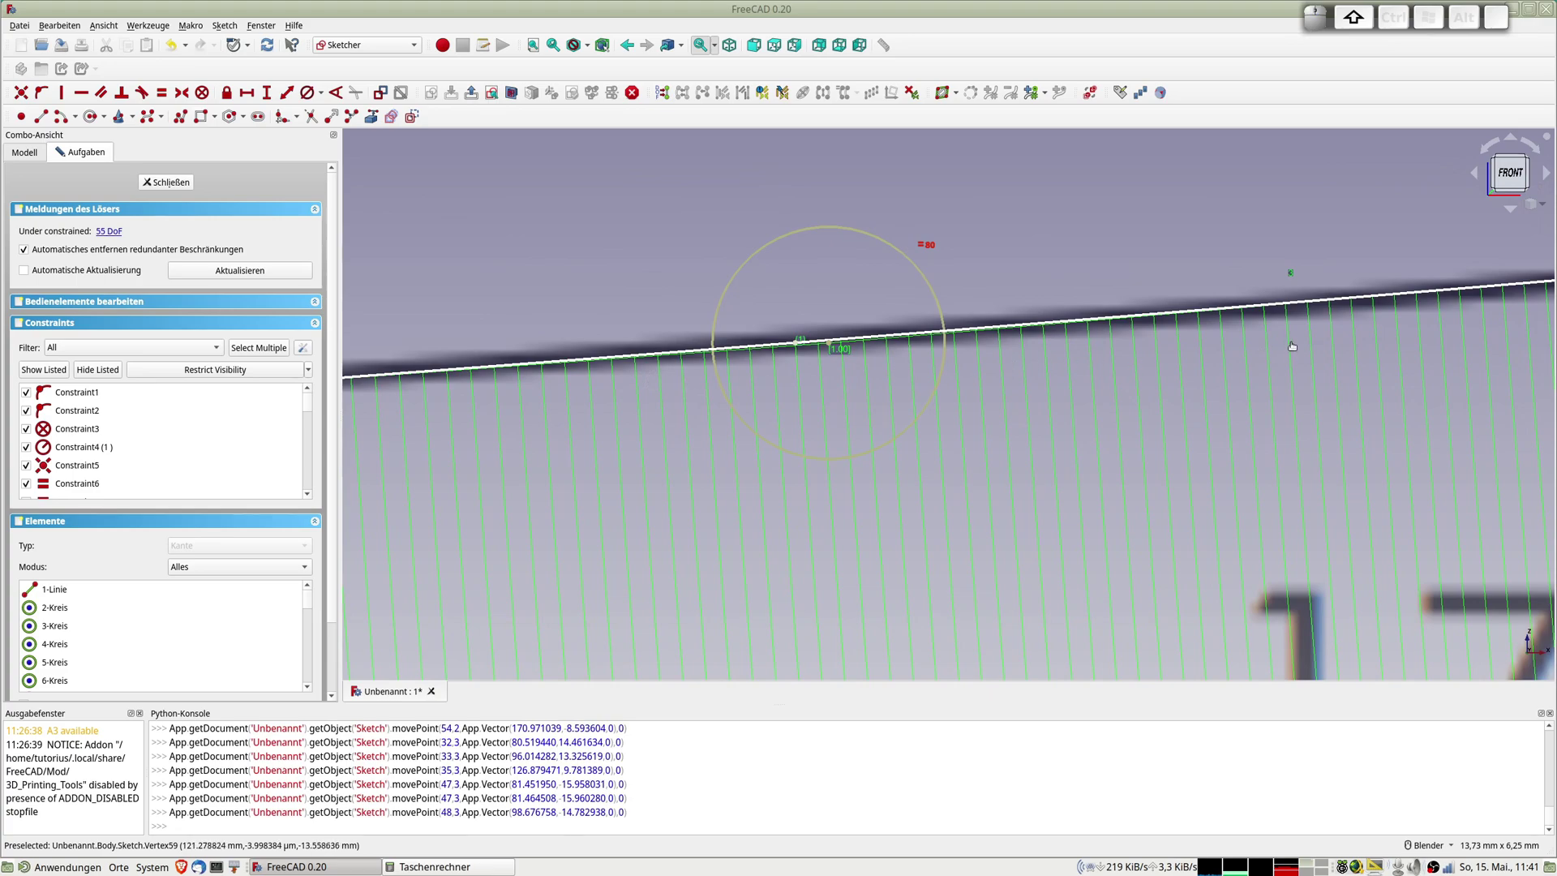
shift+middle_drag(1292, 346, 849, 273)
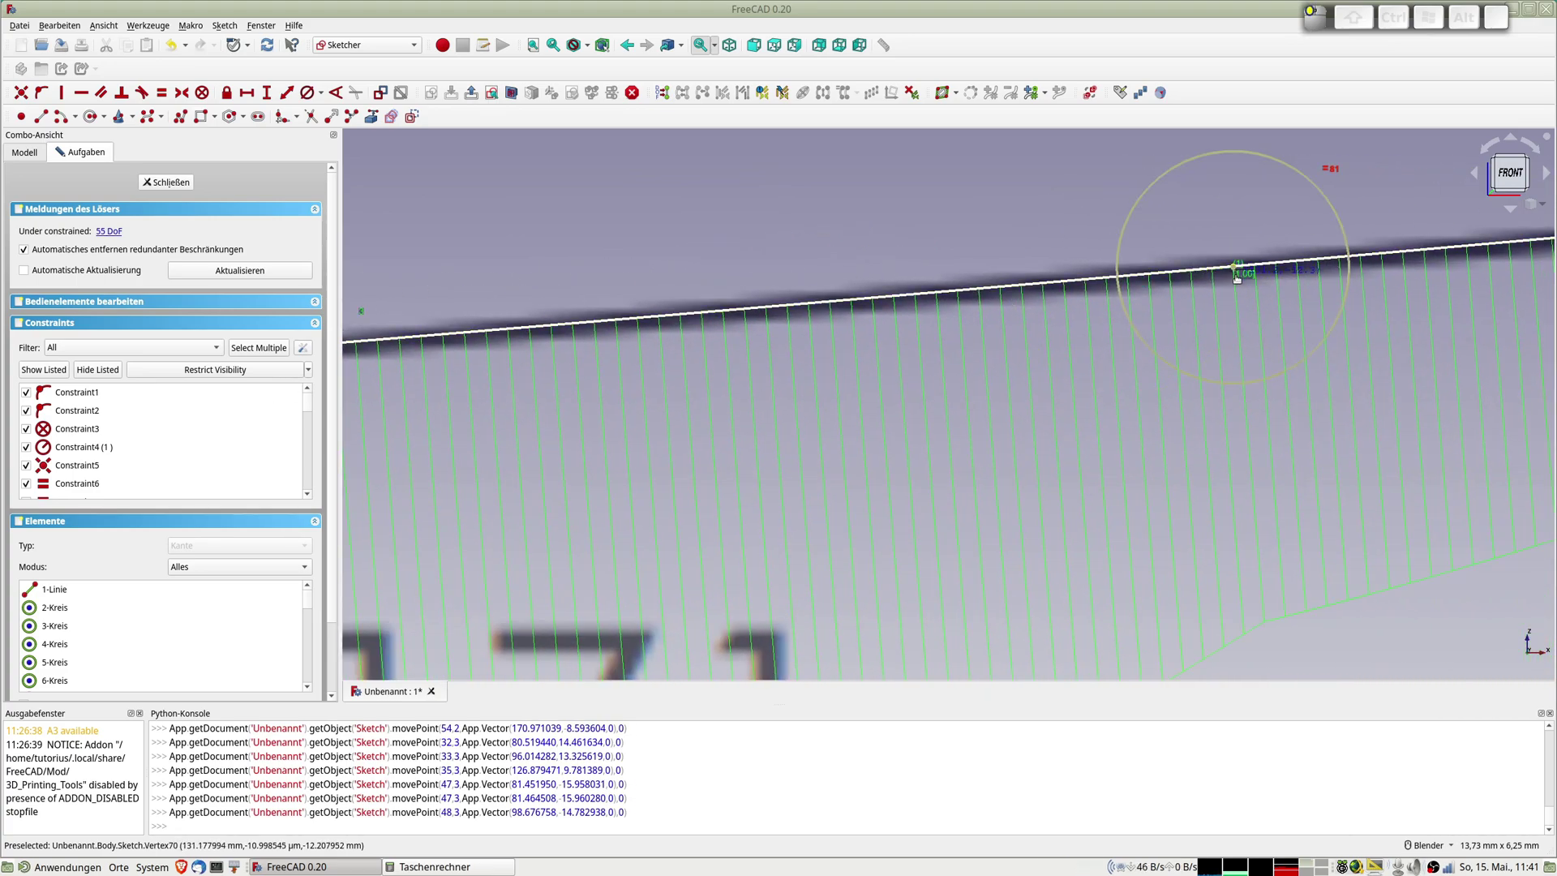
drag(1236, 278, 1241, 275)
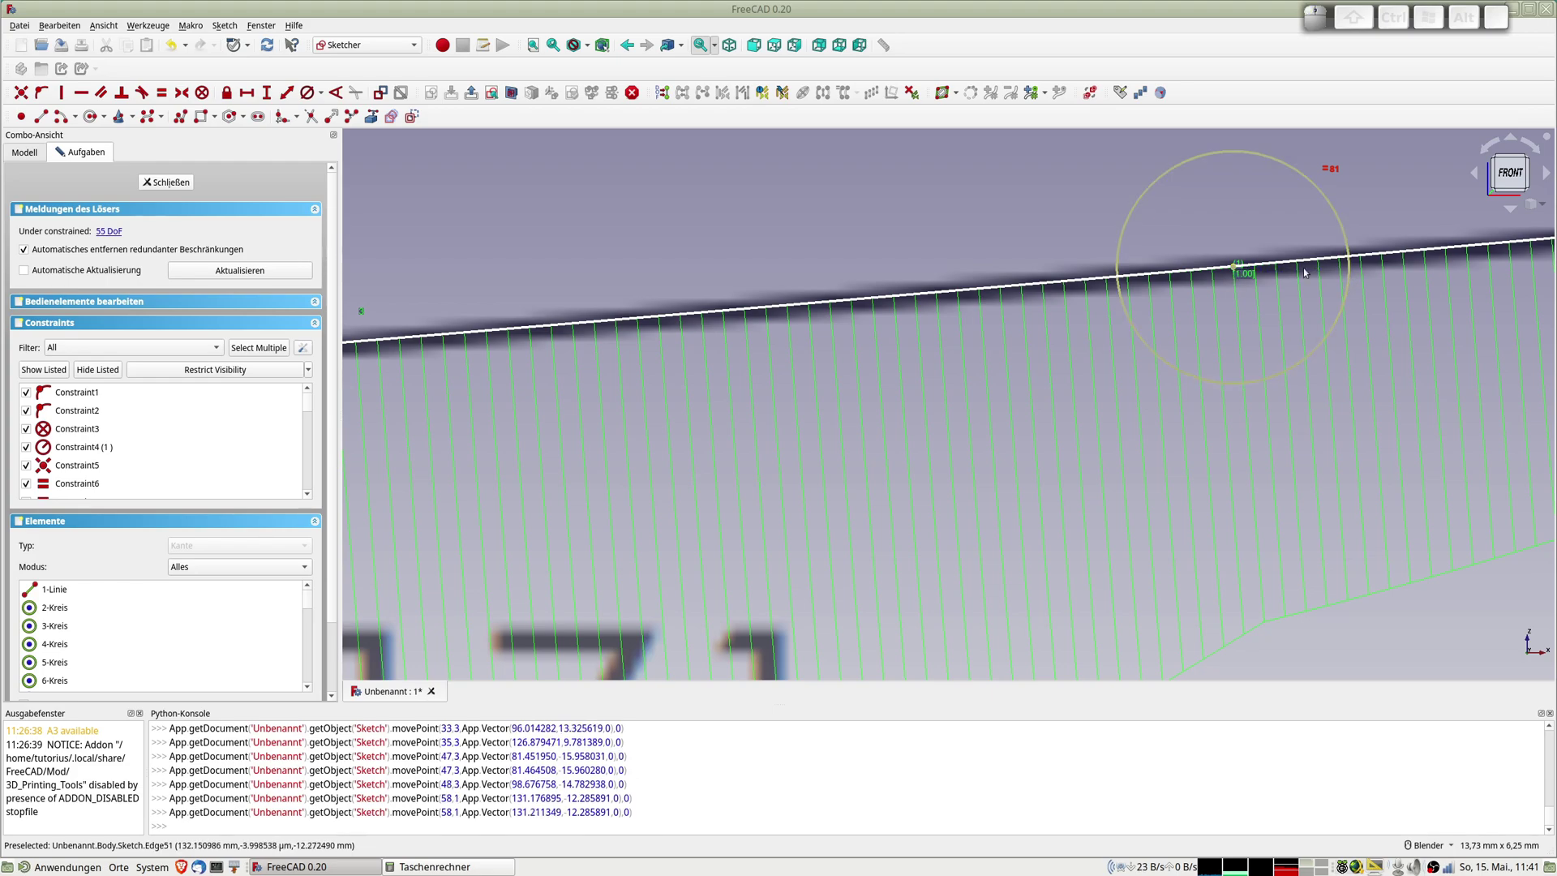
scroll(1094, 256, up, 4)
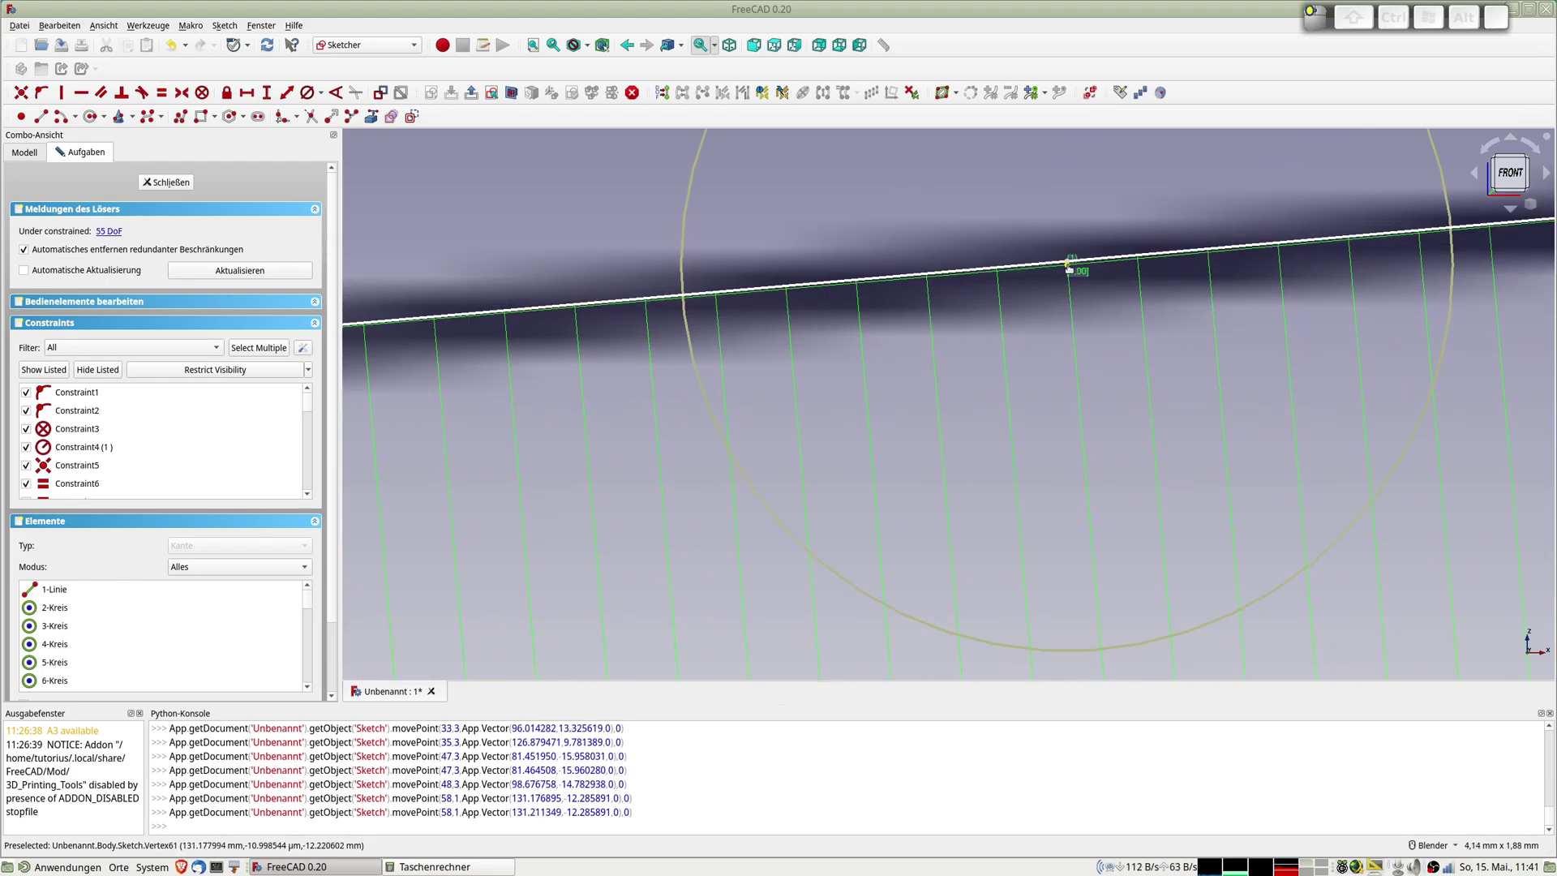
drag(1068, 268, 1068, 272)
scroll(1135, 273, down, 5)
scroll(857, 389, up, 3)
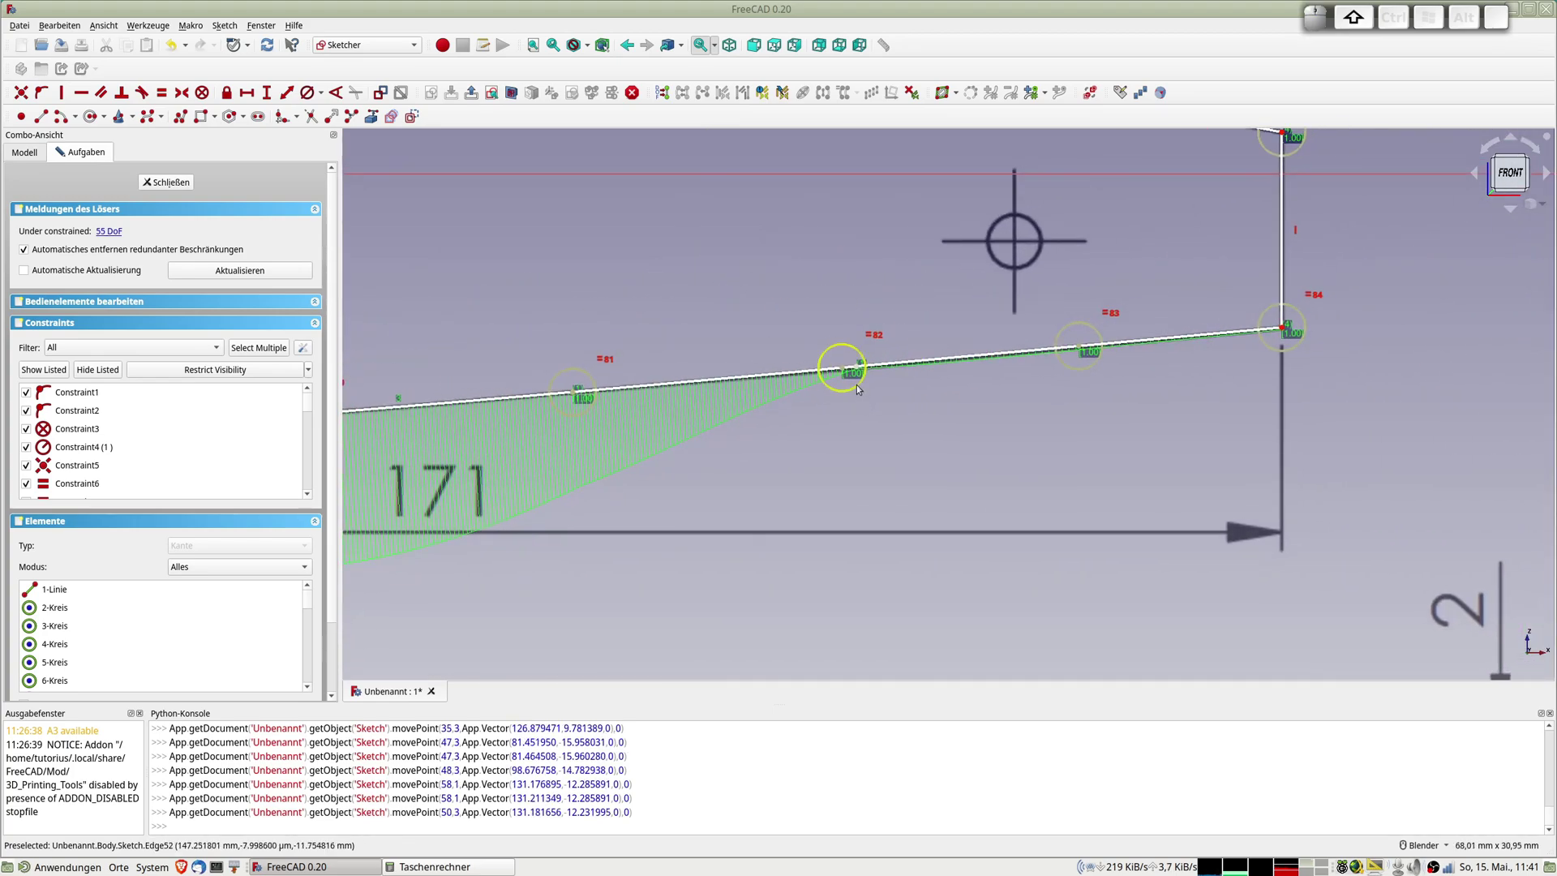
scroll(858, 389, up, 3)
scroll(840, 368, up, 3)
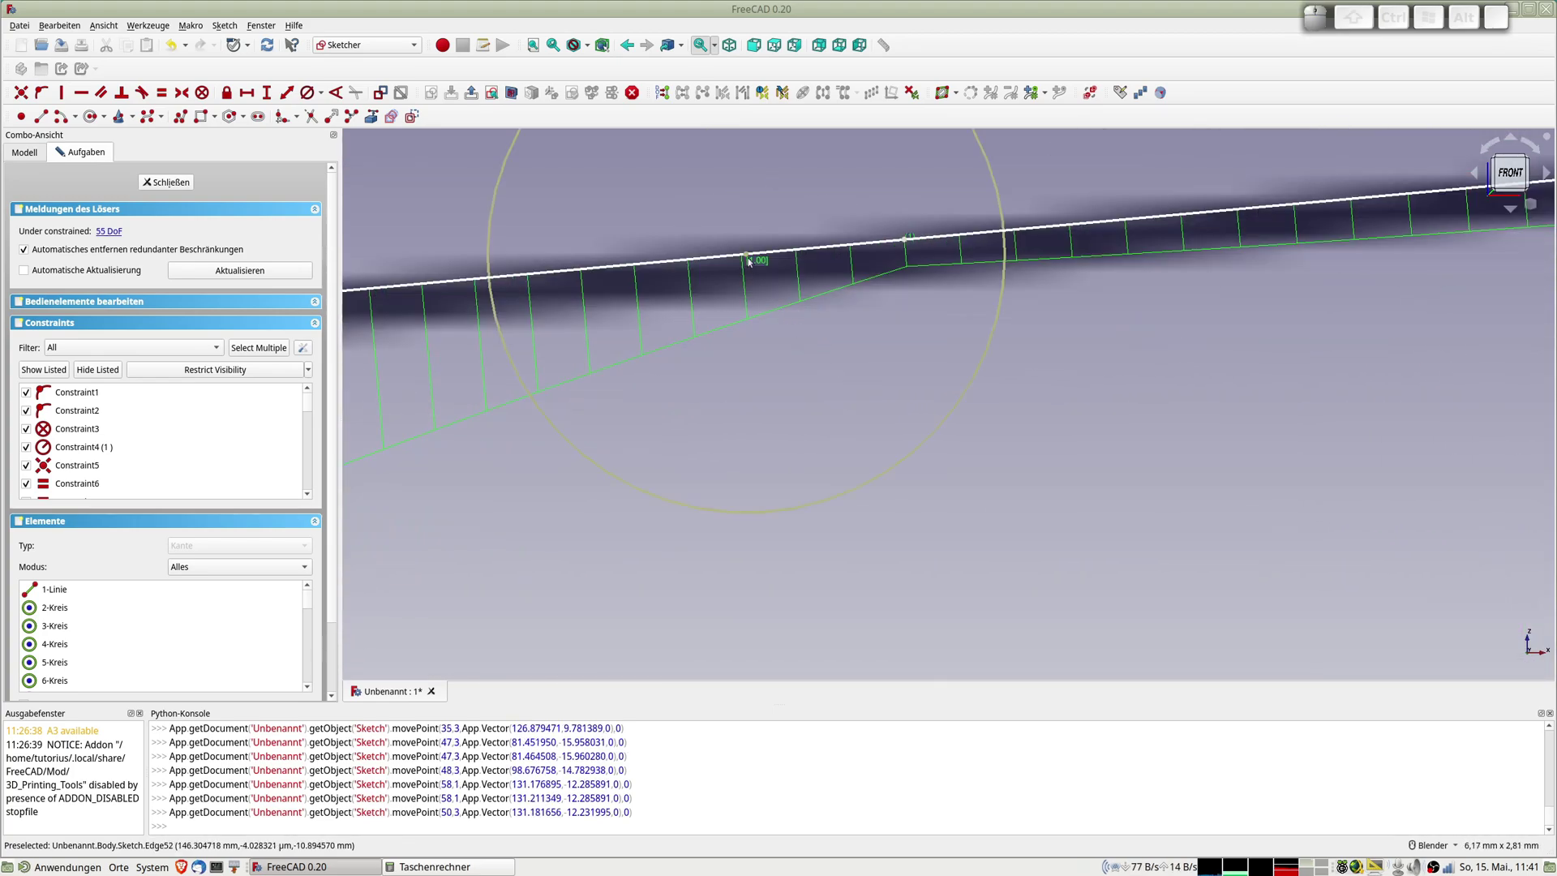
drag(748, 261, 780, 279)
scroll(780, 279, down, 5)
scroll(749, 352, up, 2)
scroll(749, 351, up, 3)
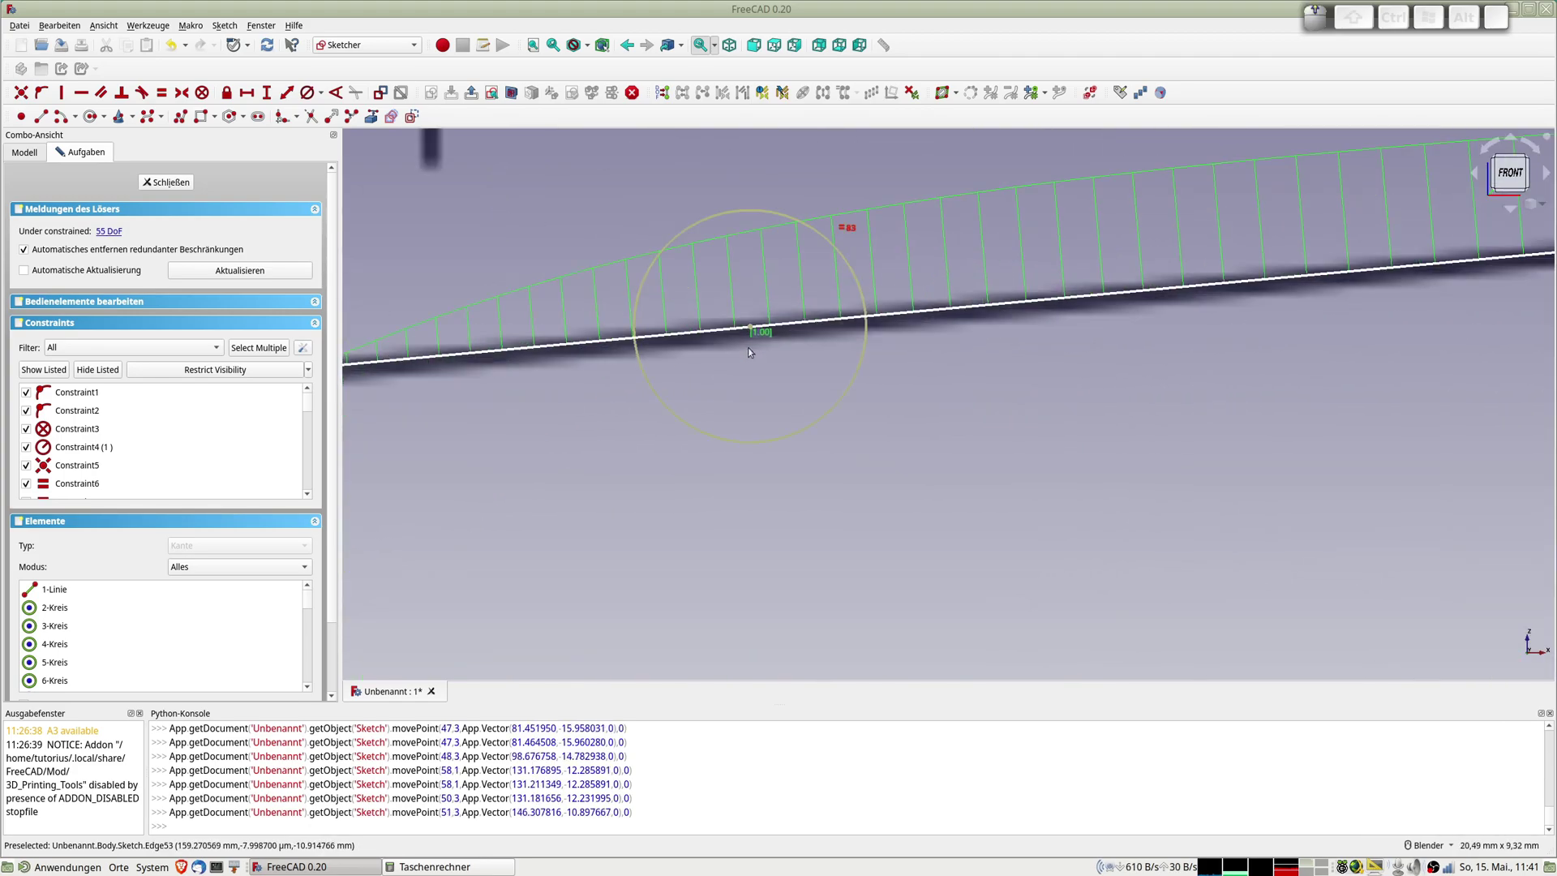
scroll(1246, 310, down, 1)
scroll(1307, 343, down, 3)
scroll(1188, 354, down, 2)
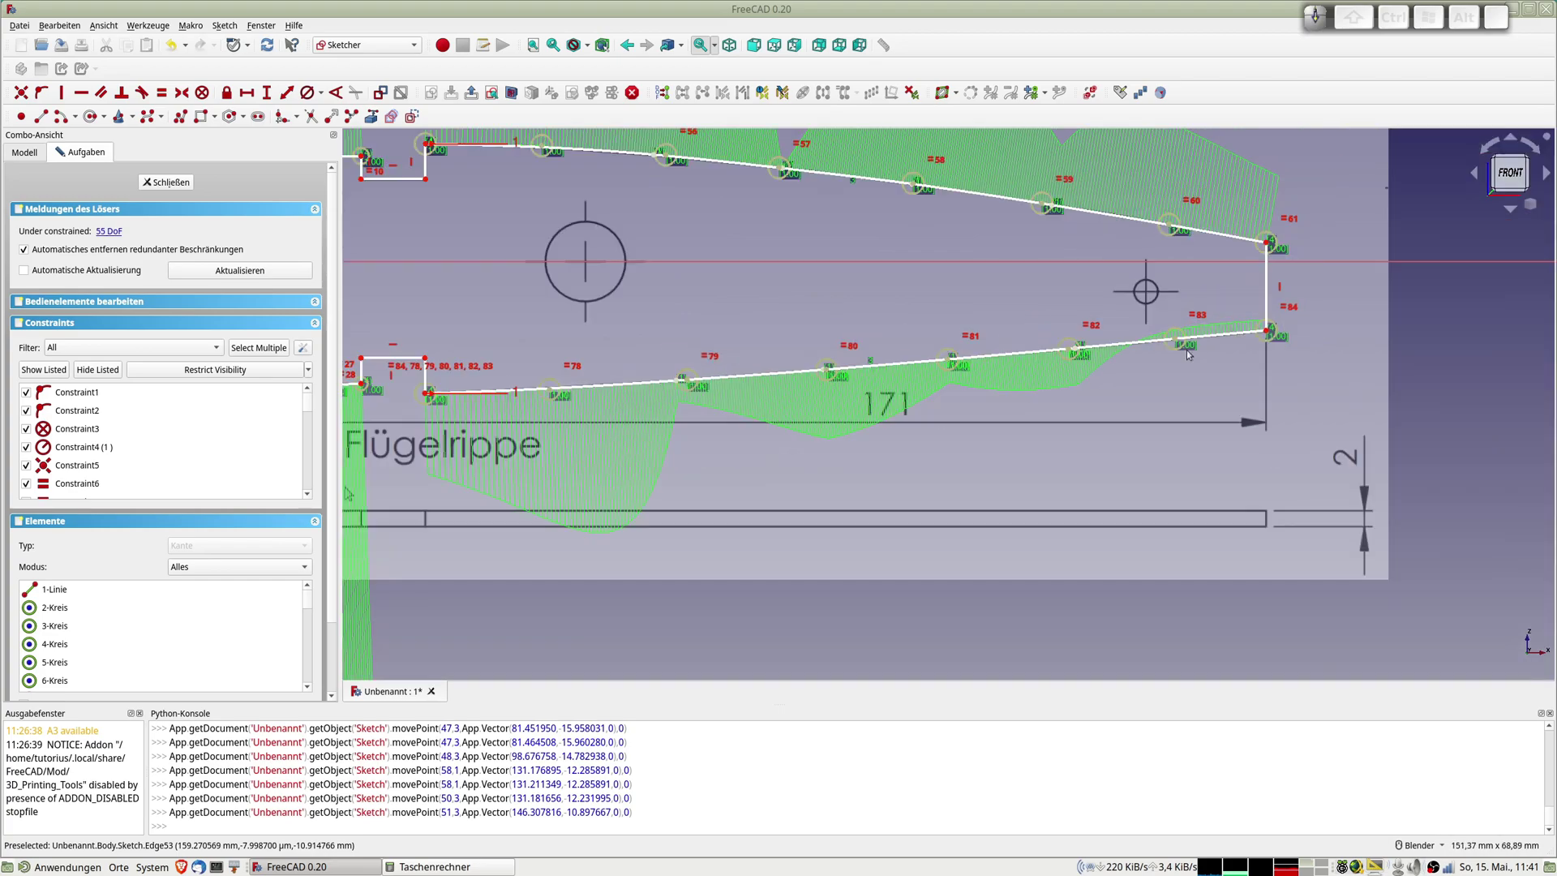
scroll(851, 338, down, 2)
scroll(850, 337, down, 1)
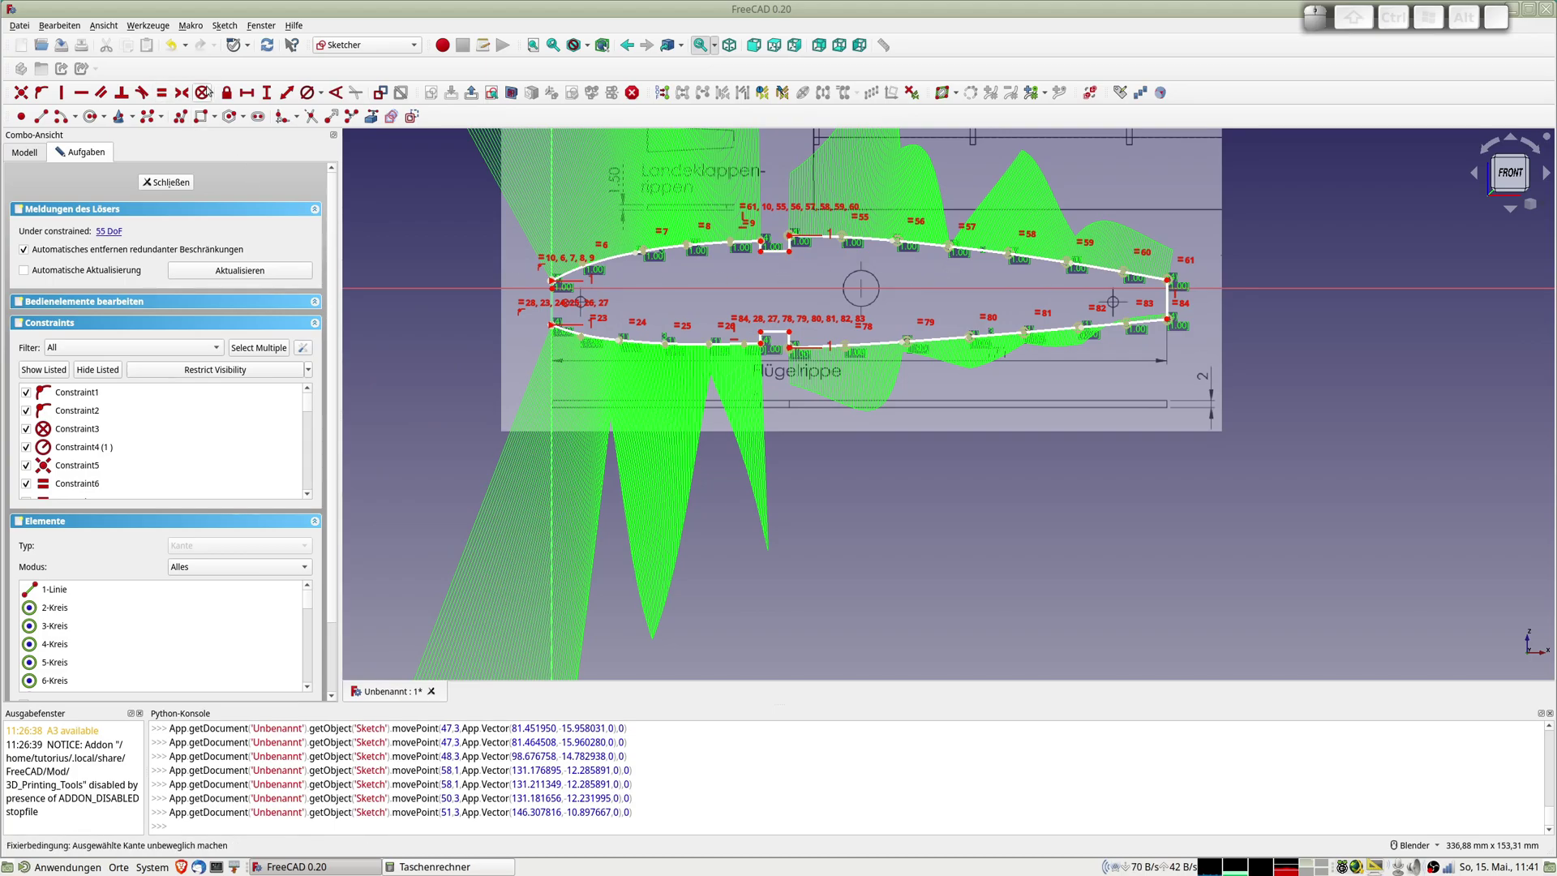
Draw a large circle on the central crosshair and a small one near the tail
click(89, 117)
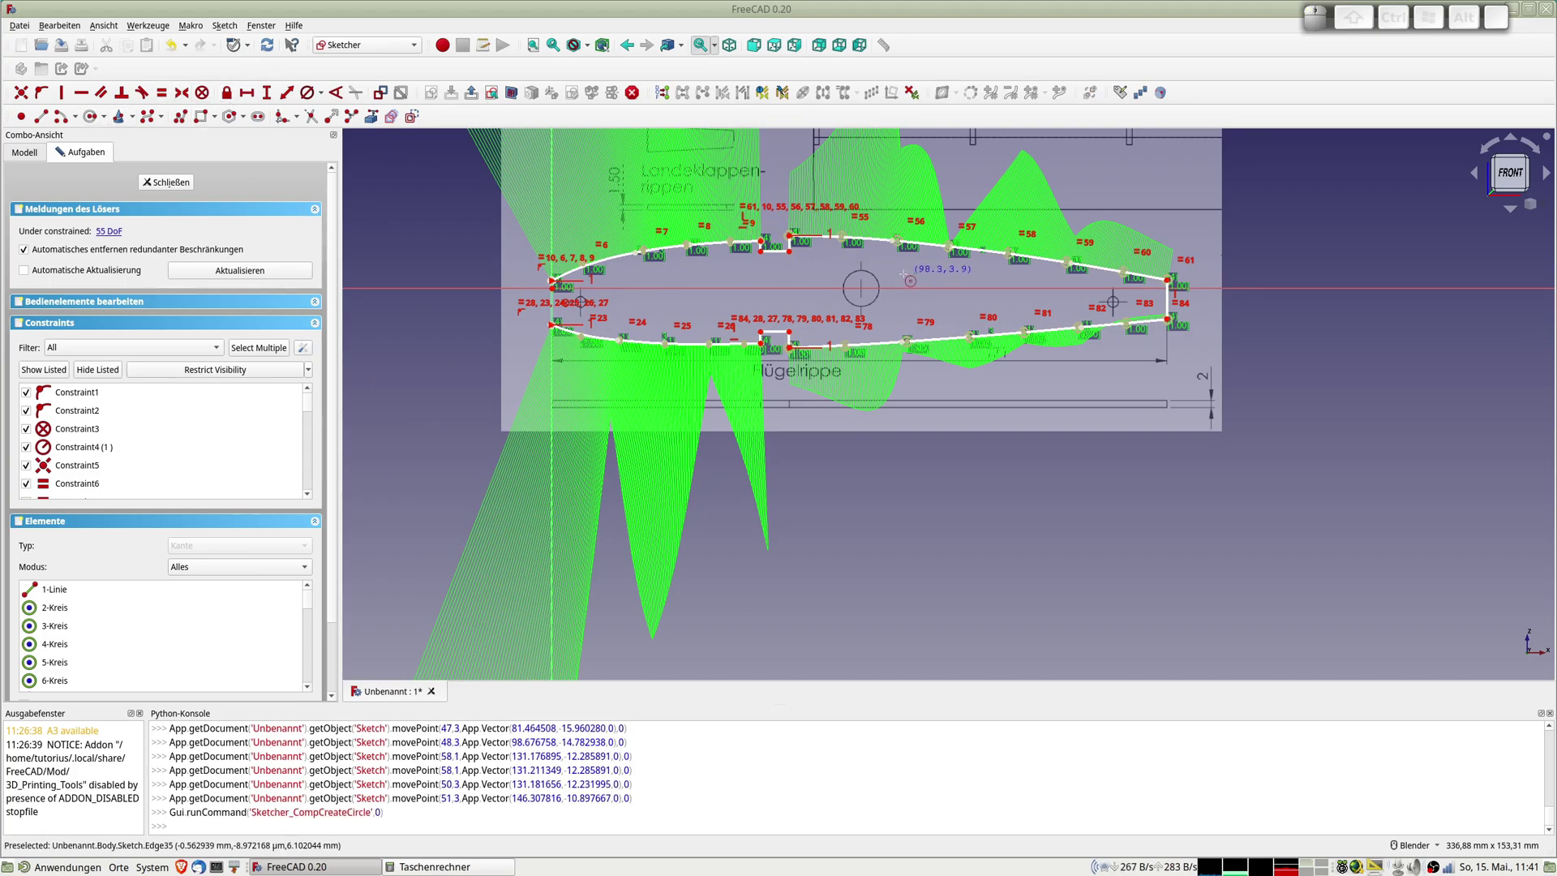
click(862, 289)
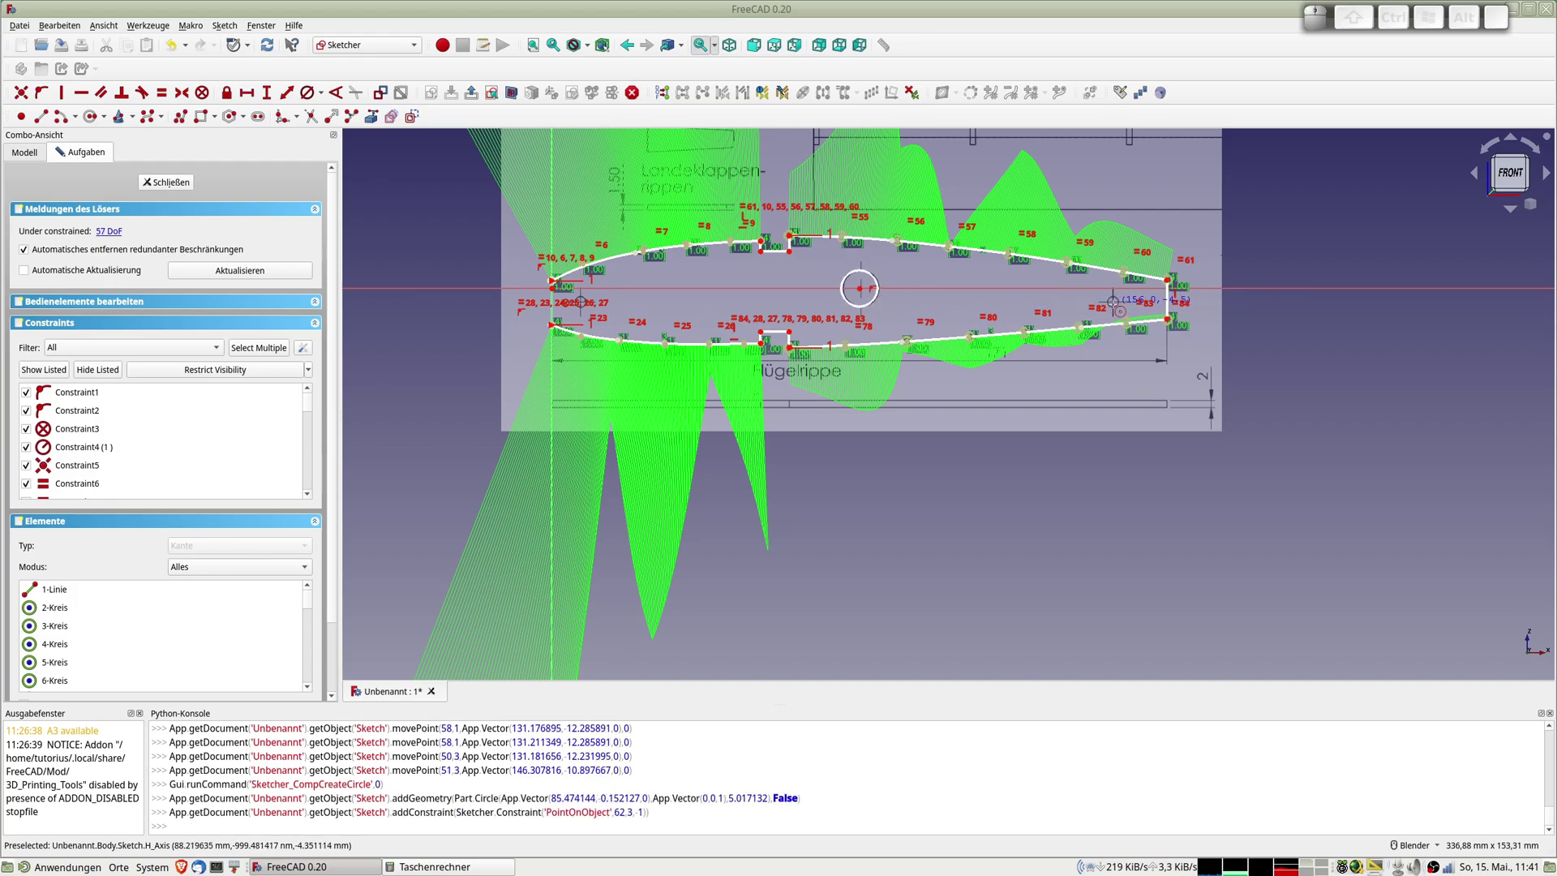
click(1112, 301)
click(1123, 302)
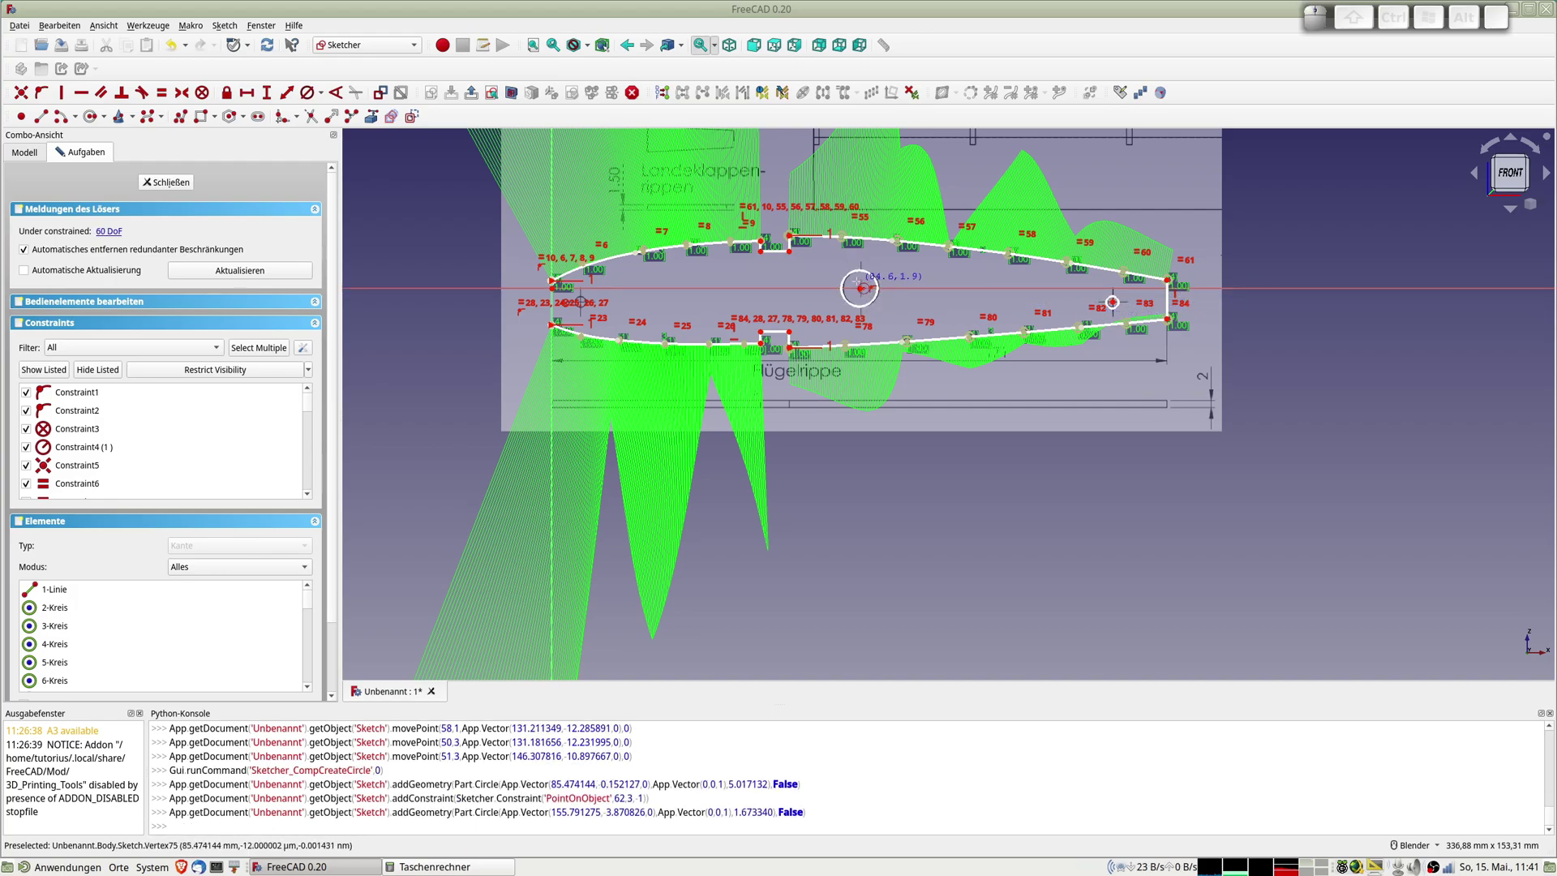
scroll(891, 299, up, 5)
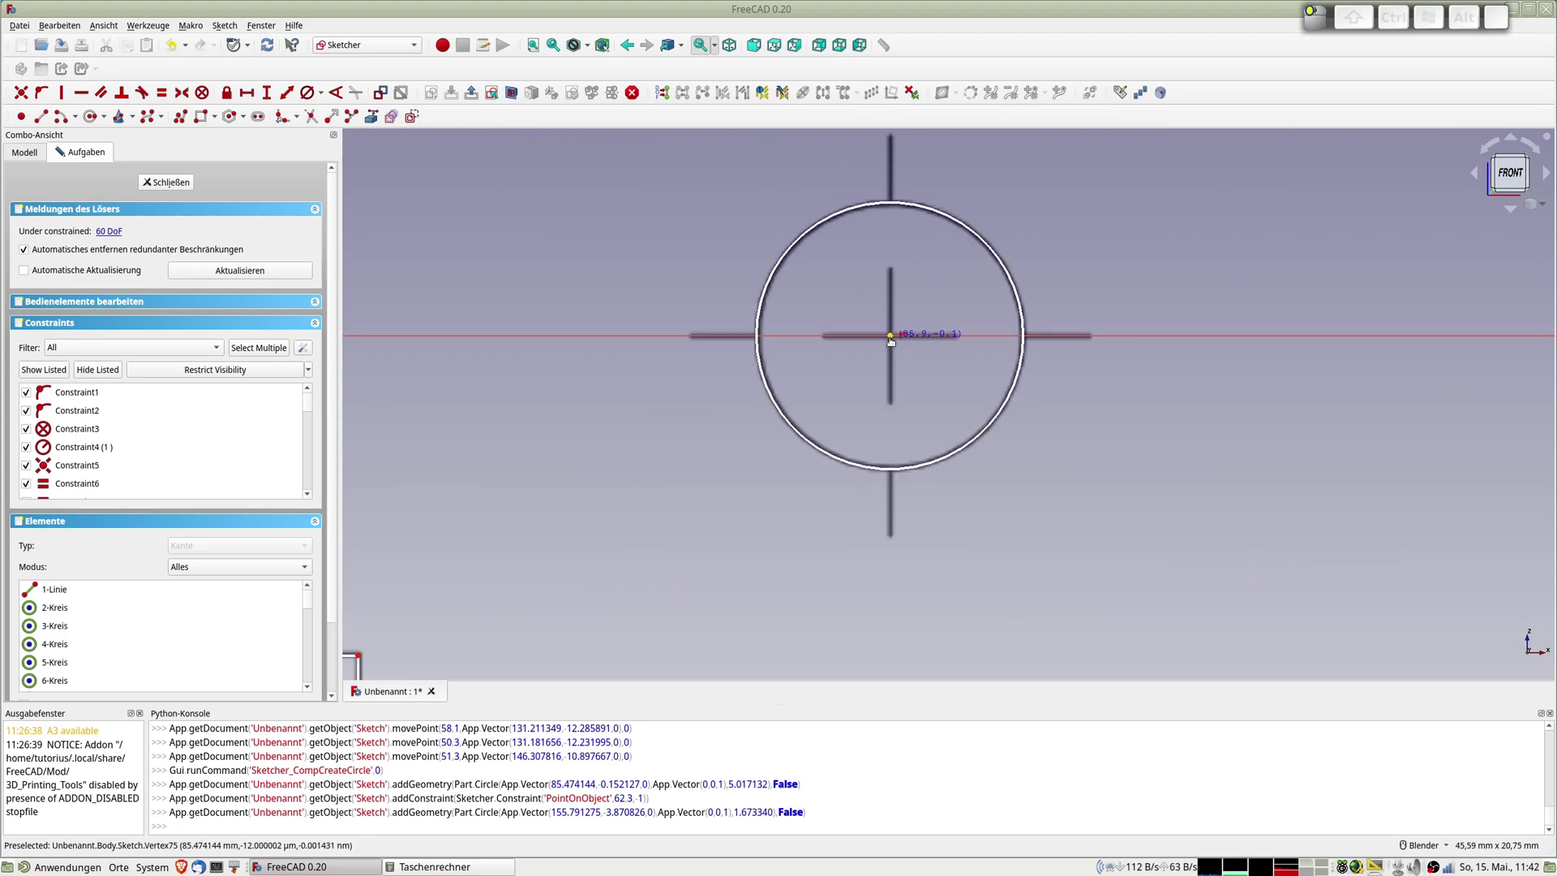
drag(891, 340, 892, 340)
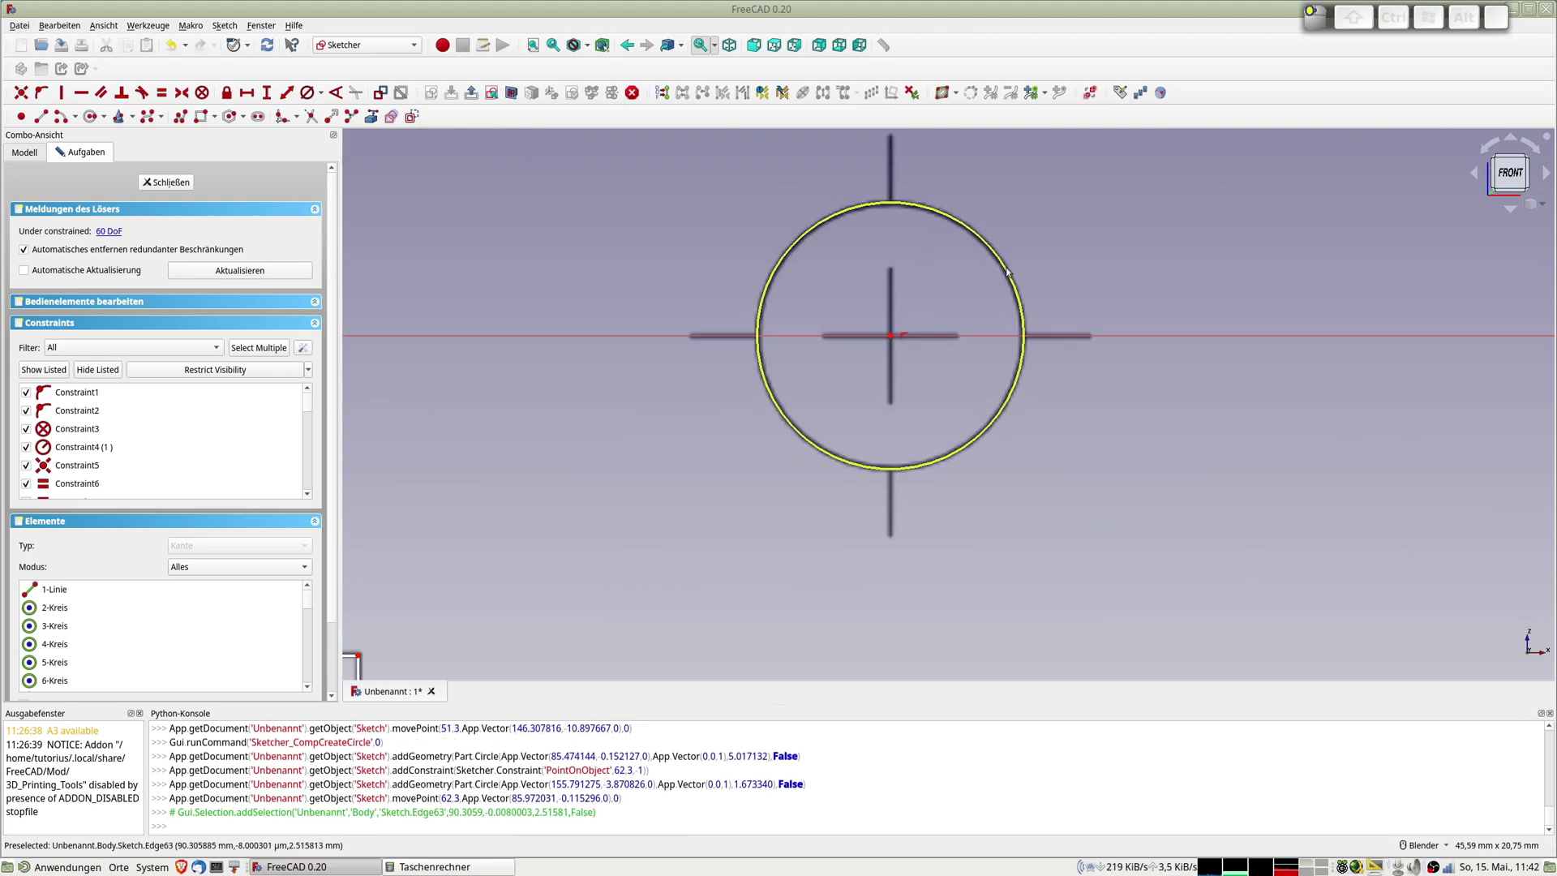
Constrain the large central circle to a 10 mm diameter
click(1024, 335)
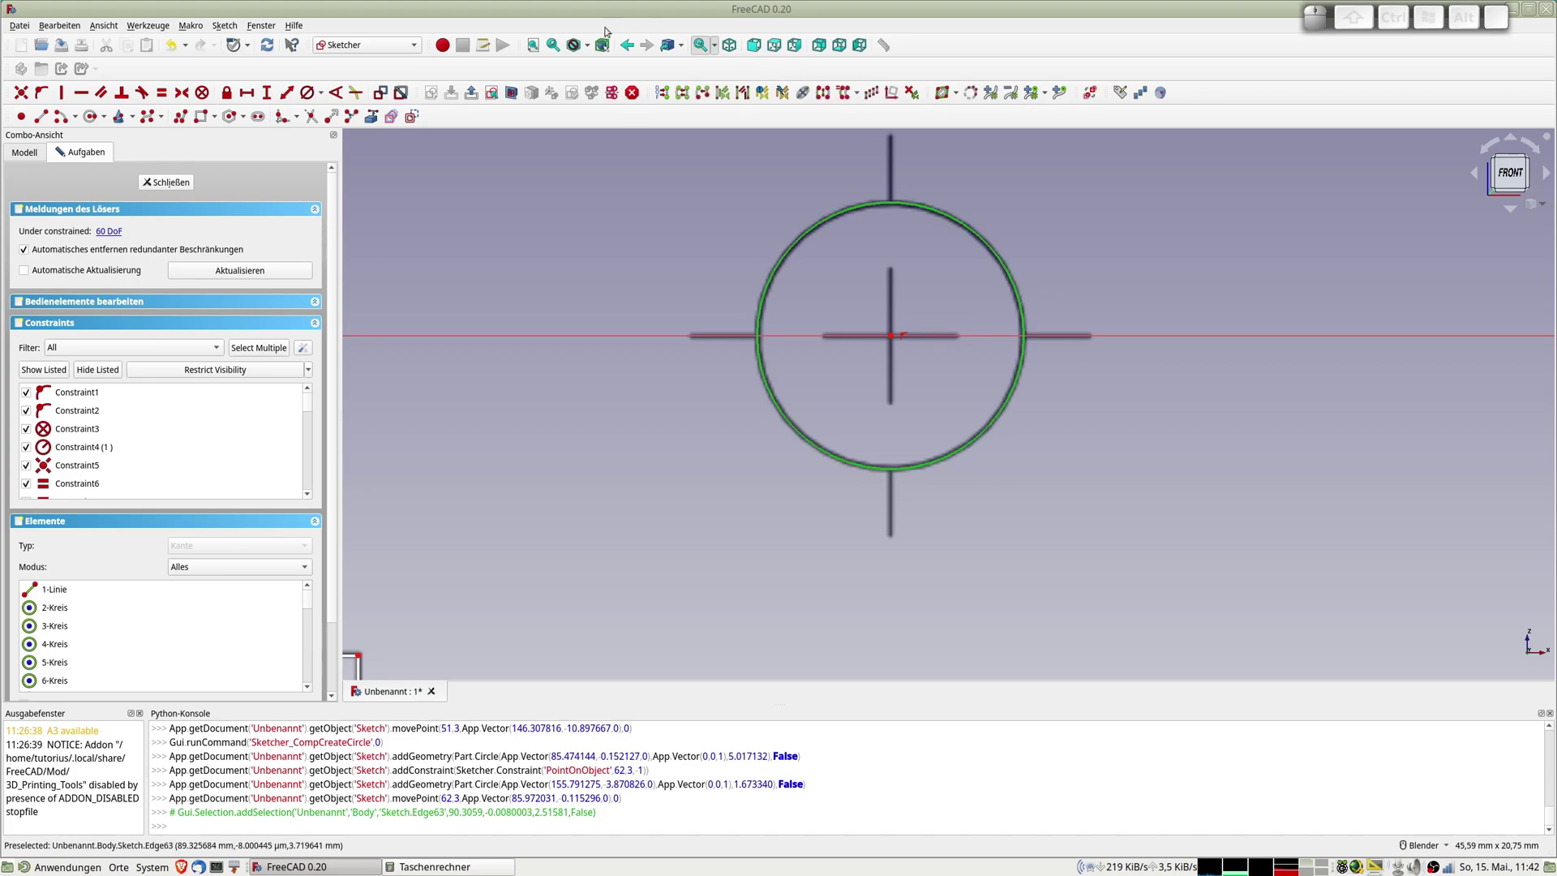
click(308, 93)
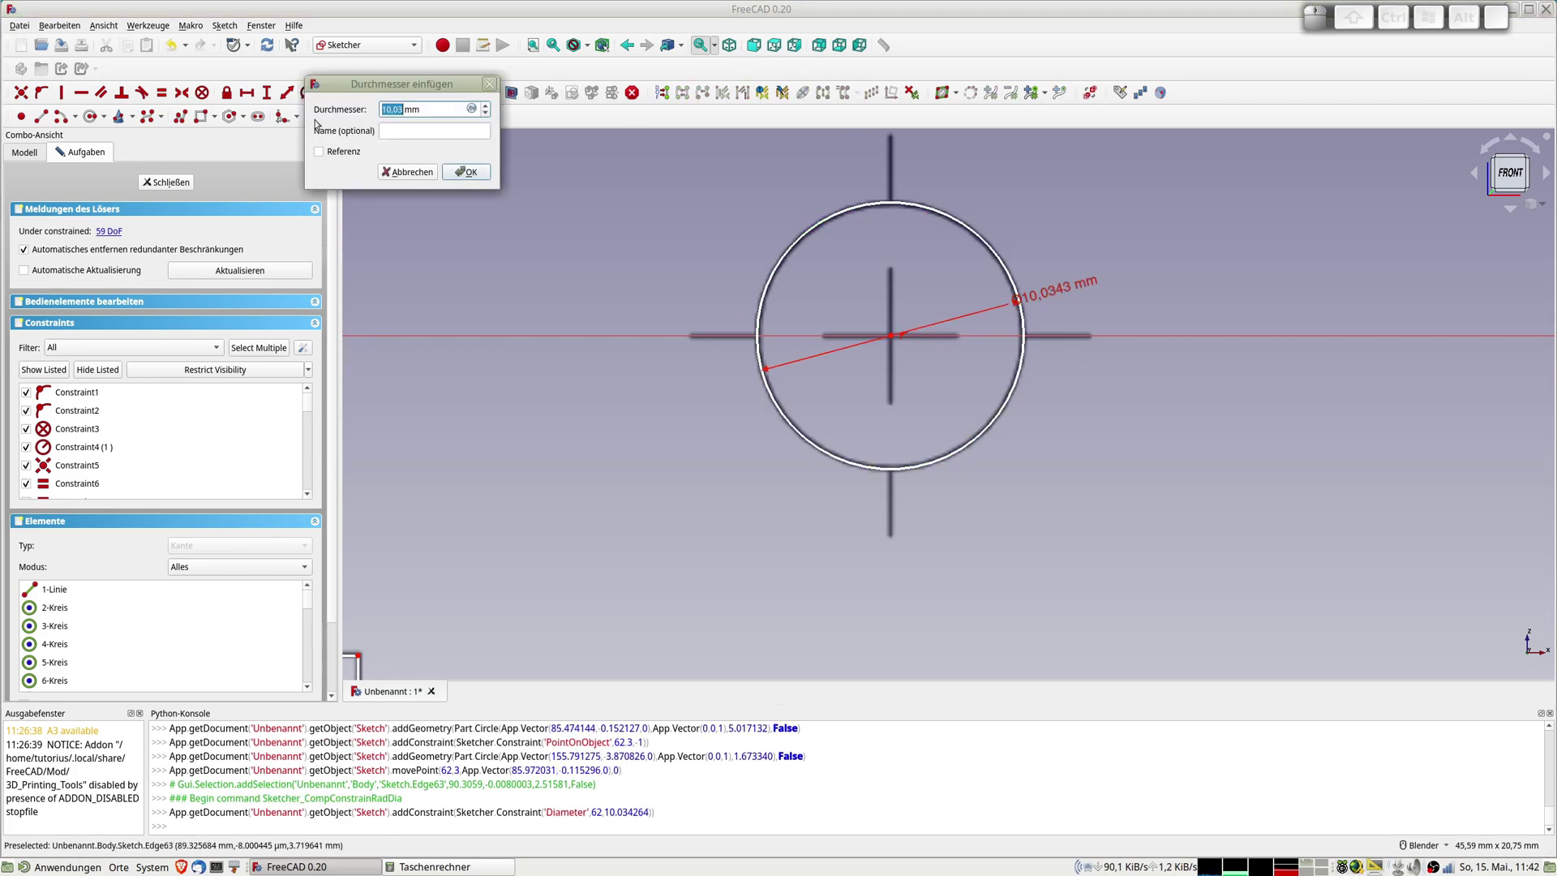
text(10)
key(Return)
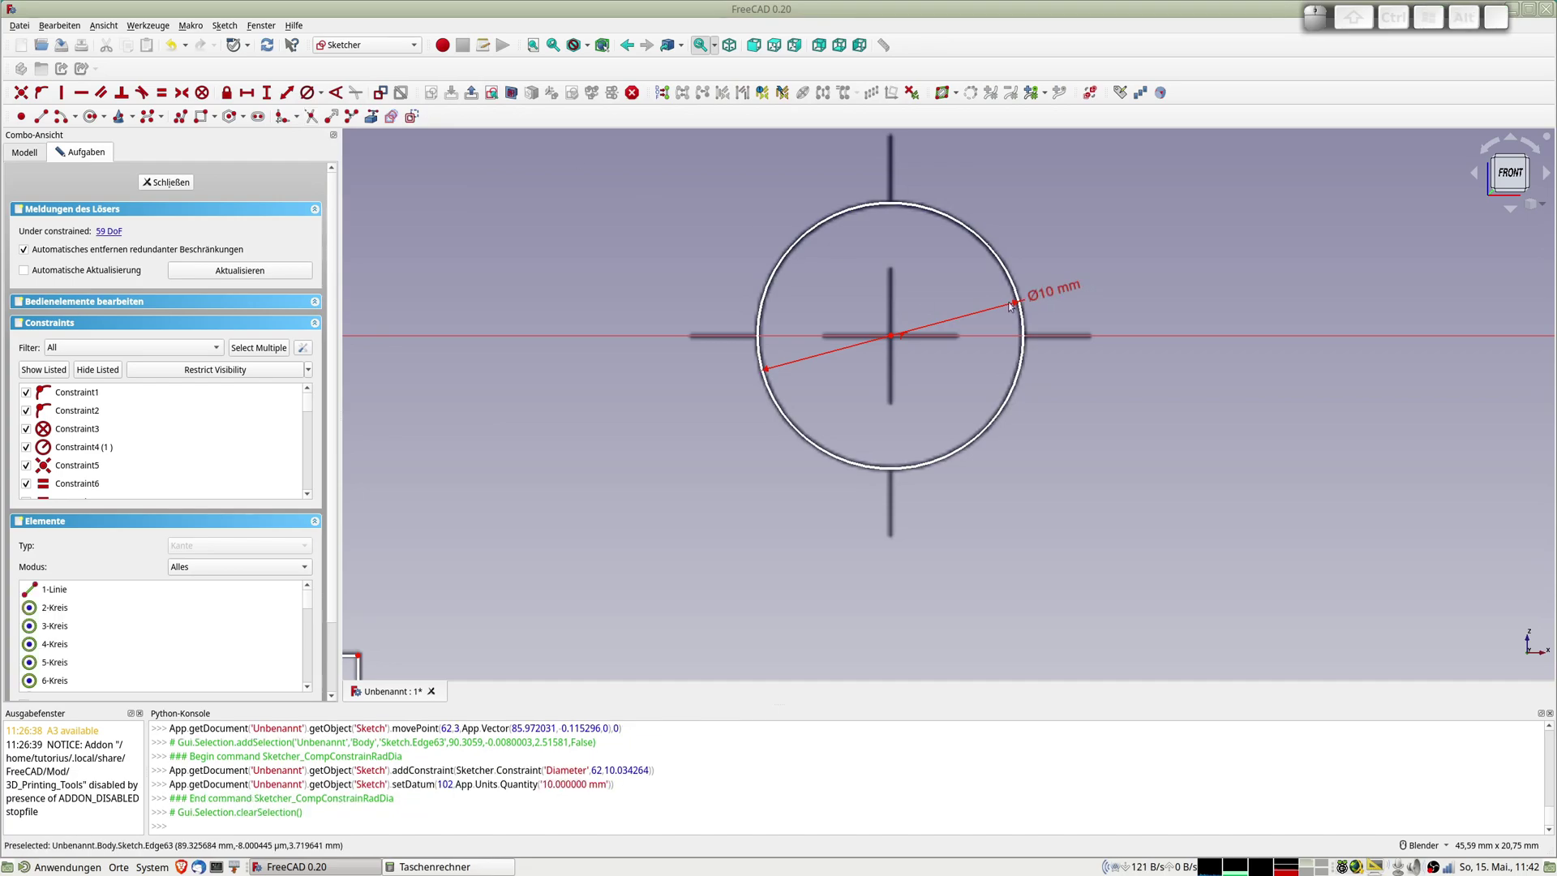
scroll(1236, 340, down, 2)
scroll(1235, 340, down, 3)
scroll(1256, 357, up, 1)
scroll(1287, 383, up, 3)
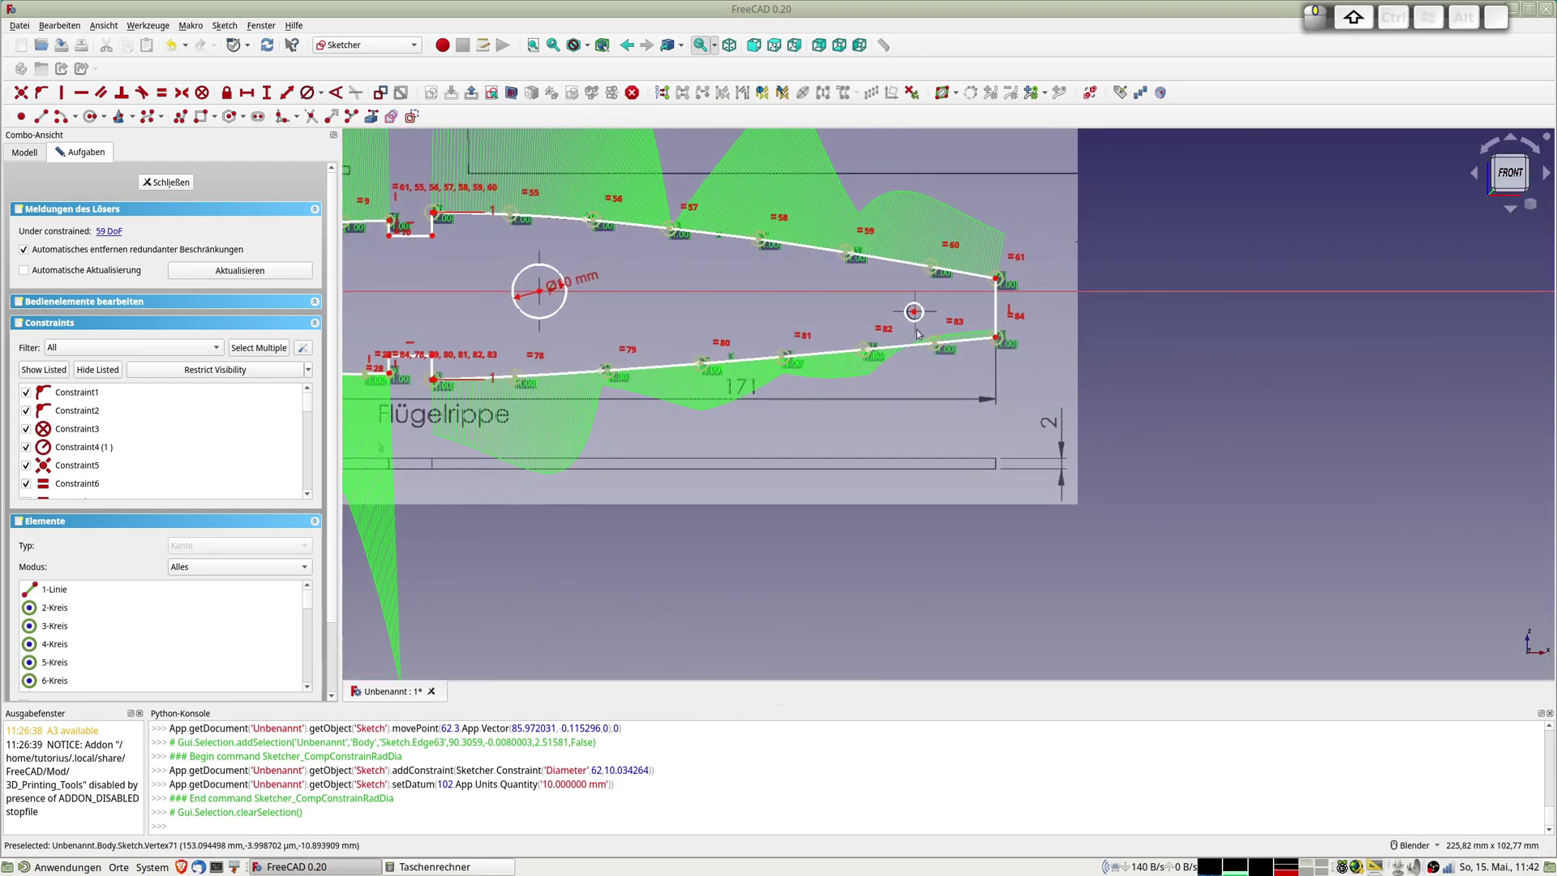
scroll(1002, 325, up, 2)
scroll(949, 305, up, 4)
scroll(738, 356, up, 1)
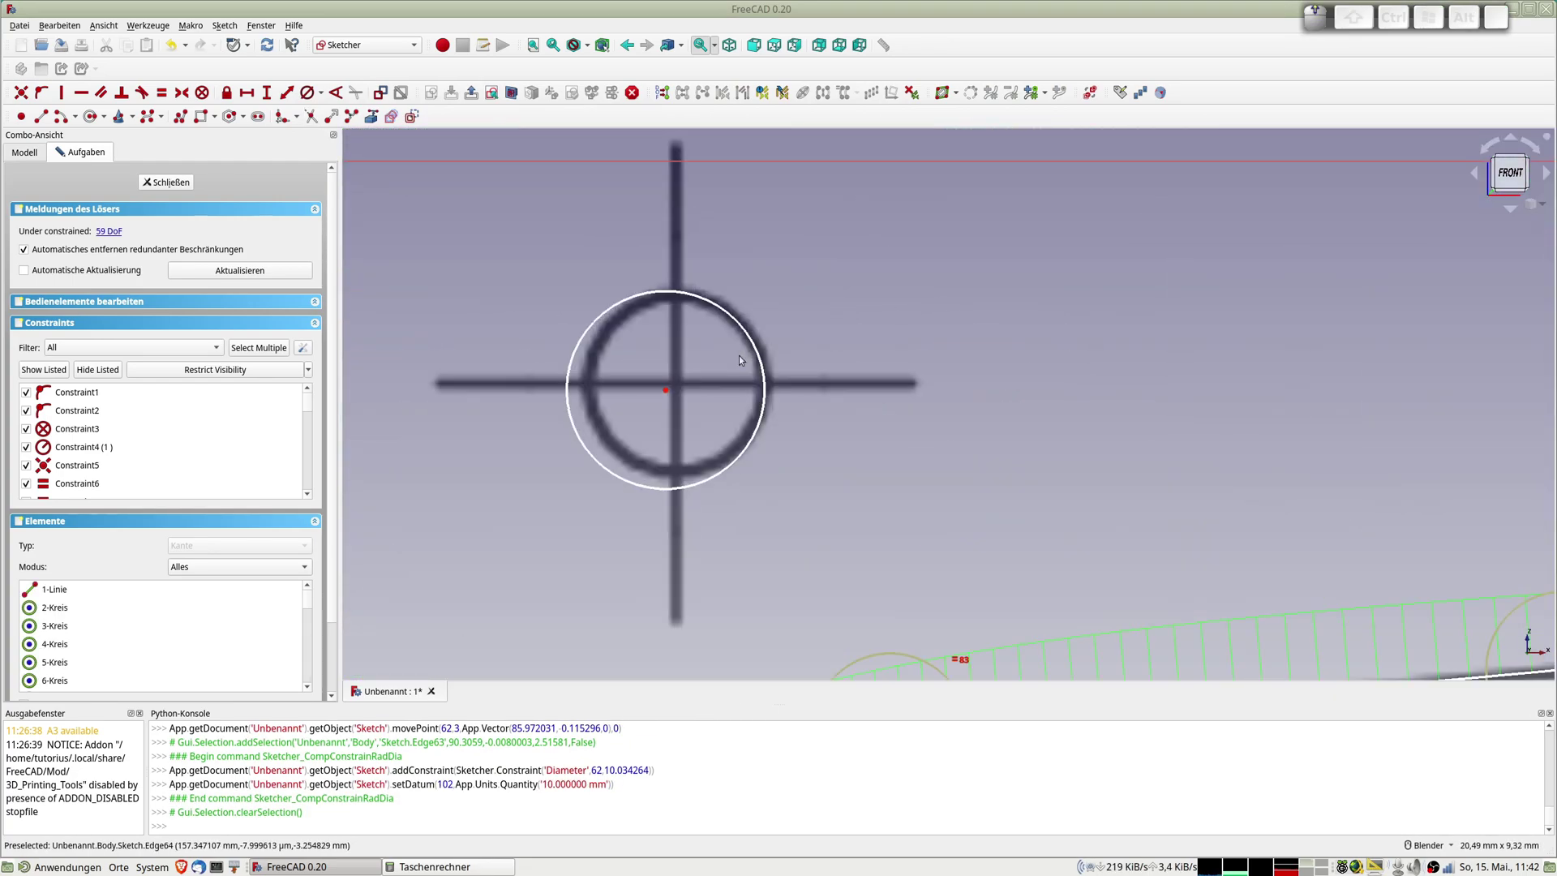
Centre the small circle on the tail crosshair and constrain it to a 3 mm diameter
drag(667, 390, 676, 387)
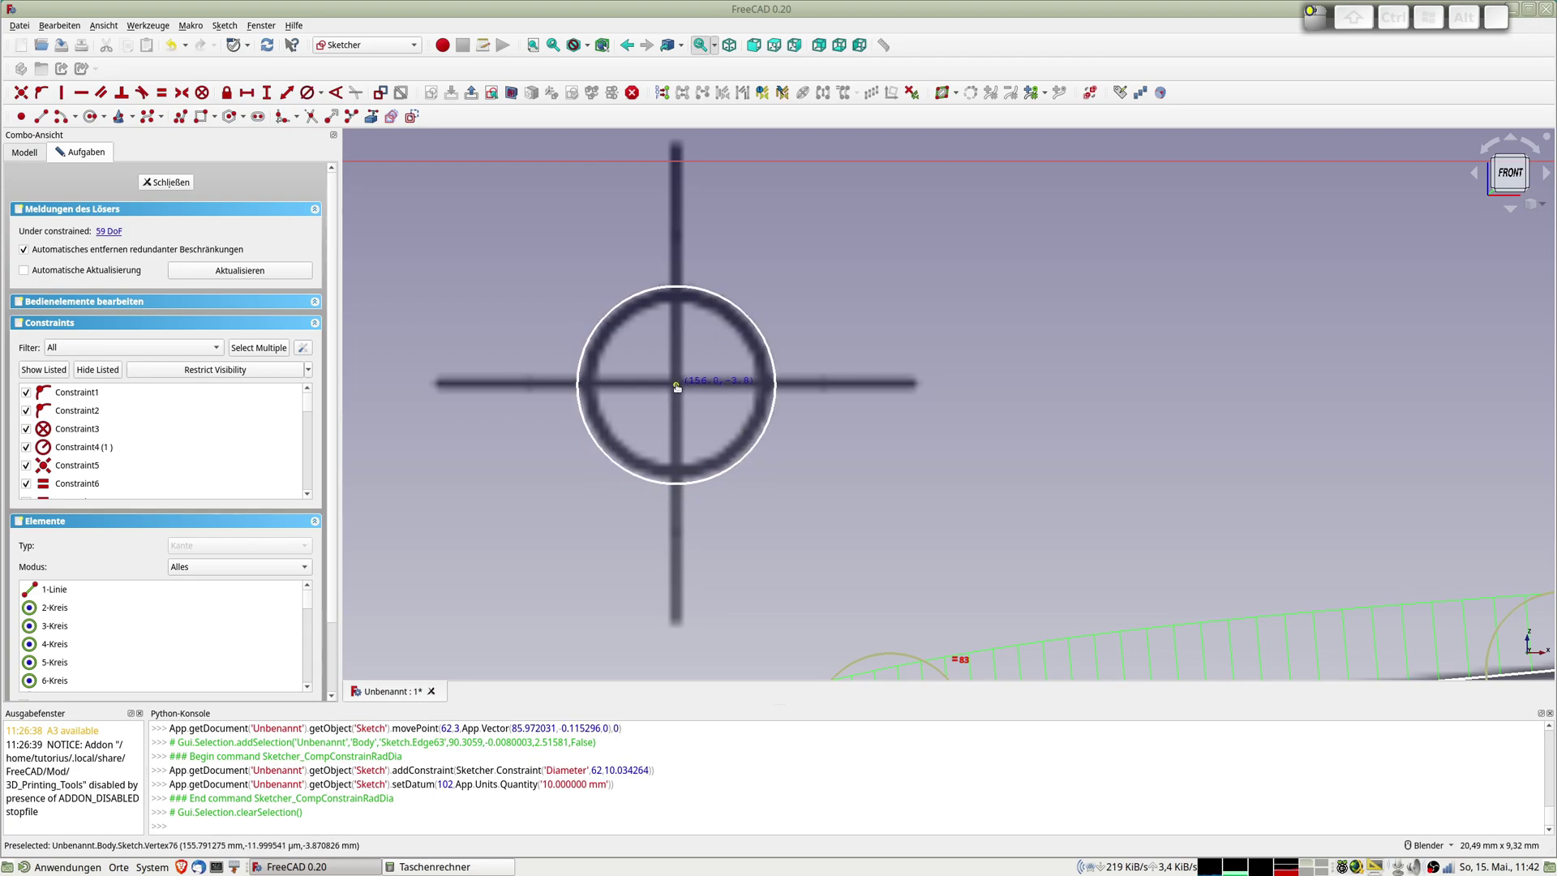
drag(676, 386, 677, 387)
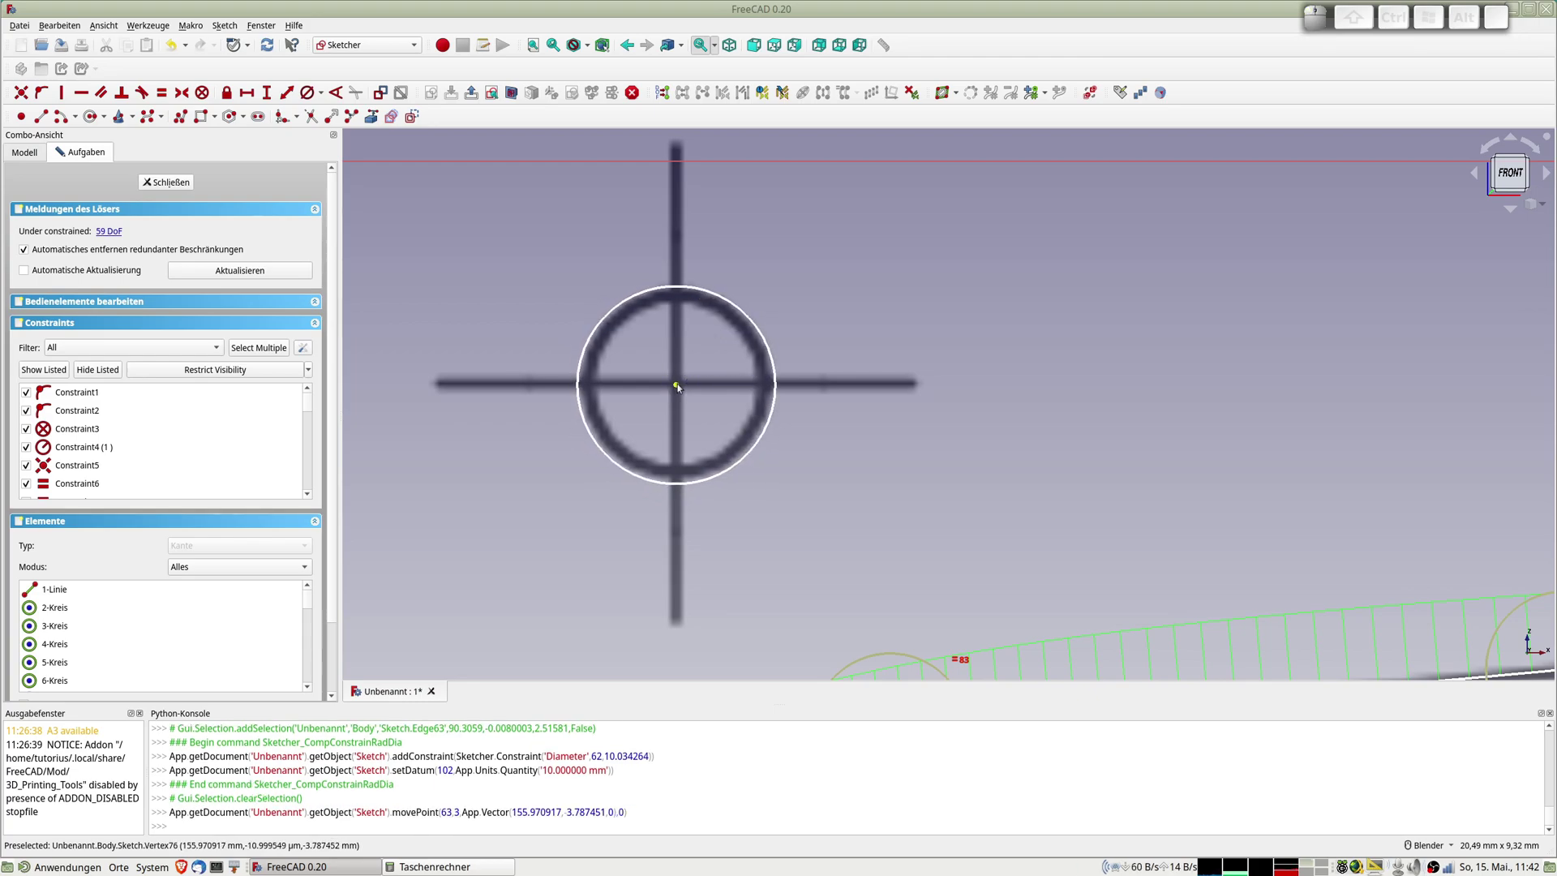
click(759, 325)
click(308, 93)
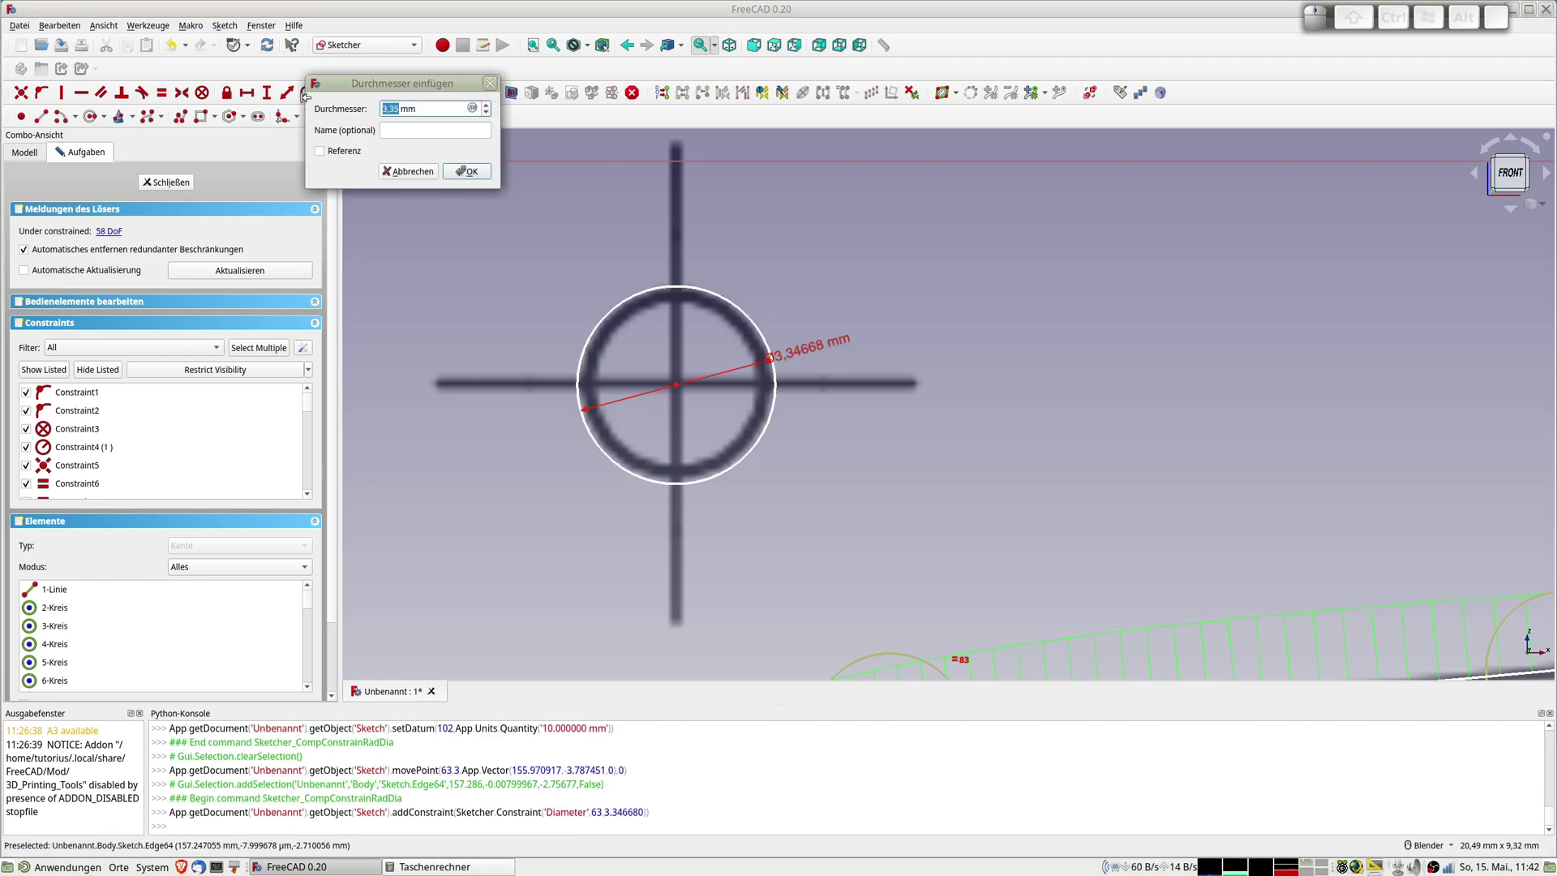
text(3)
key(Return)
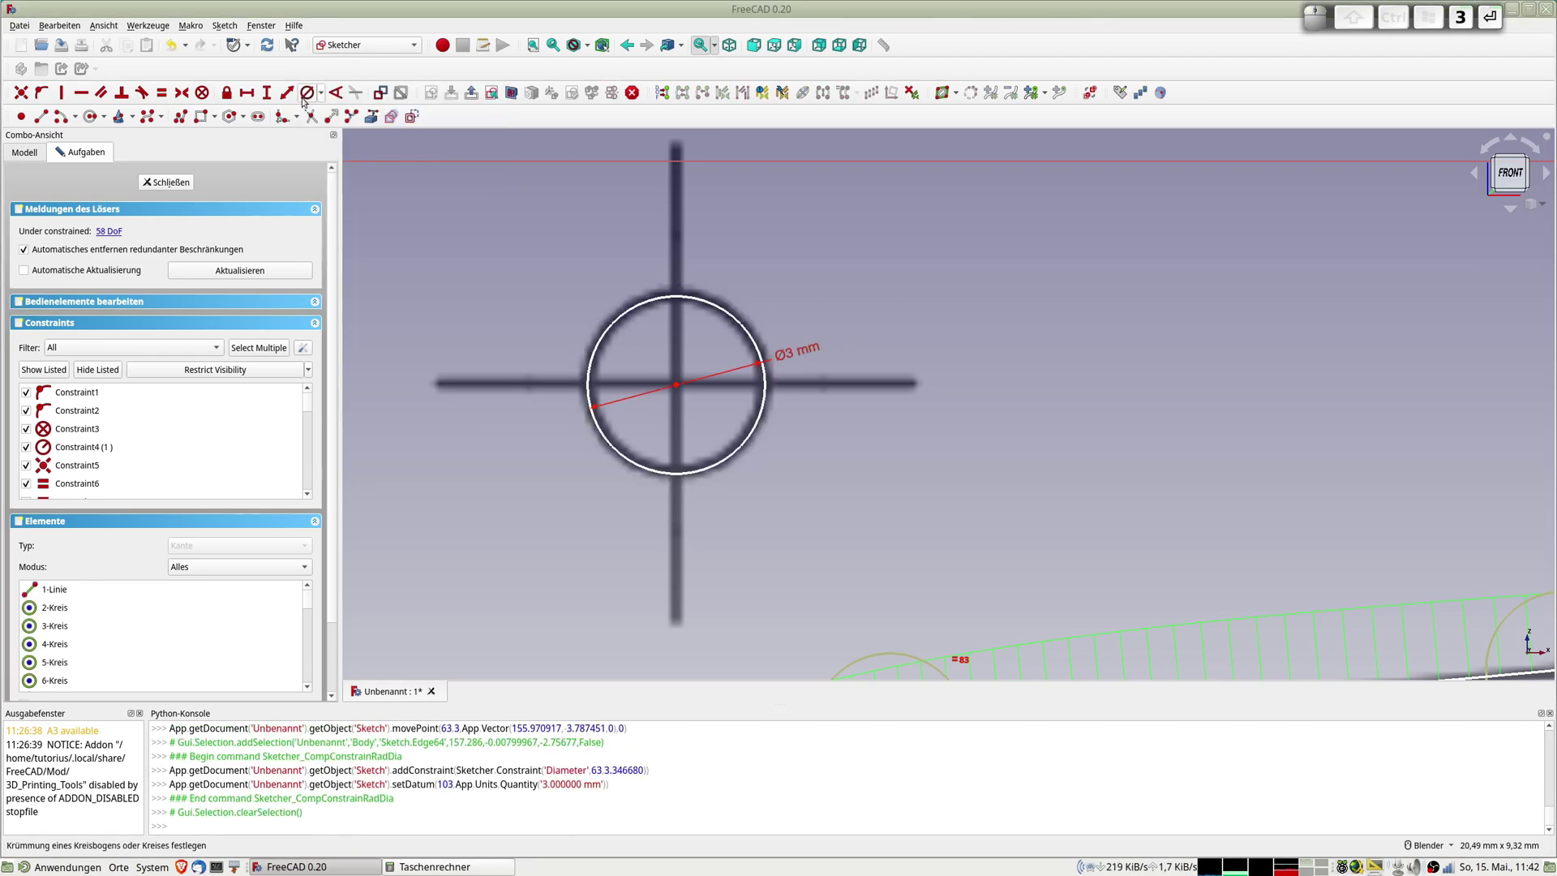
scroll(476, 158, down, 5)
scroll(476, 158, down, 5)
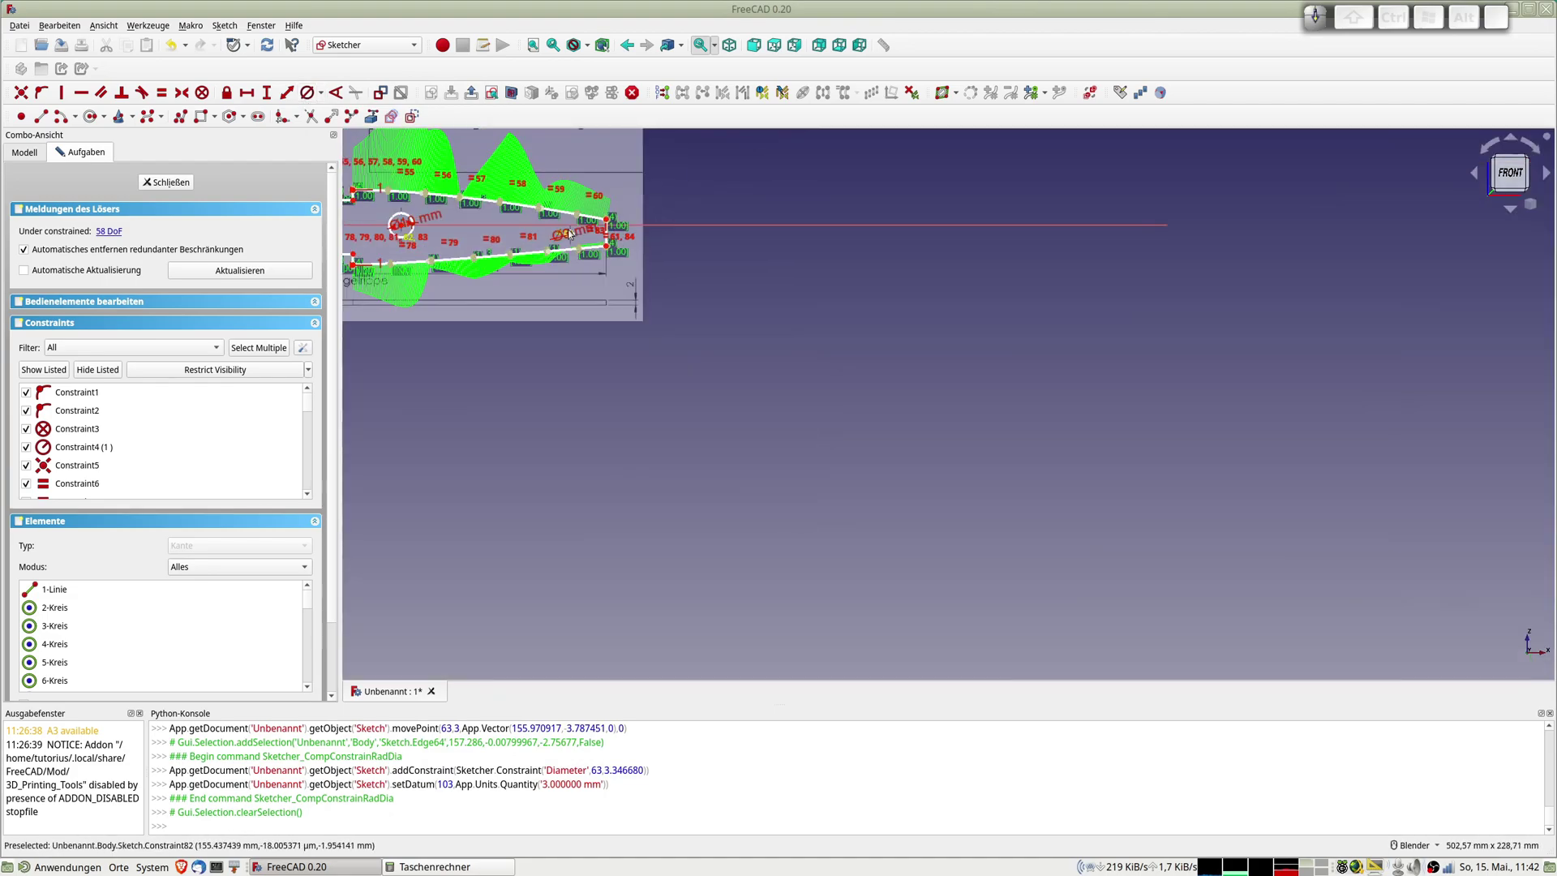
shift+middle_drag(762, 308, 1103, 340)
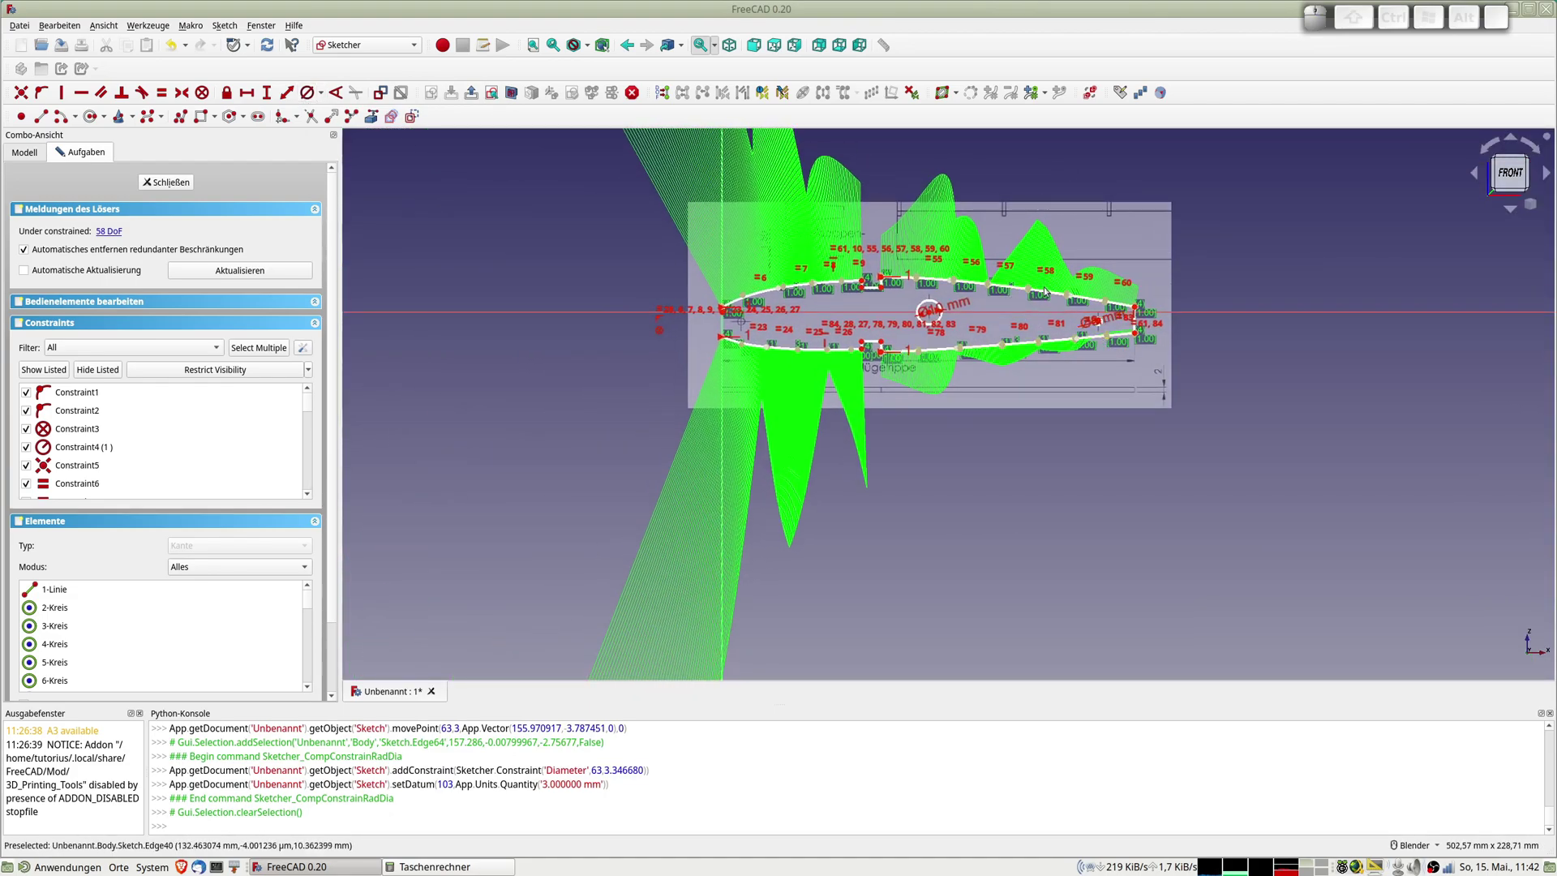
scroll(1046, 292, up, 4)
scroll(1046, 292, up, 2)
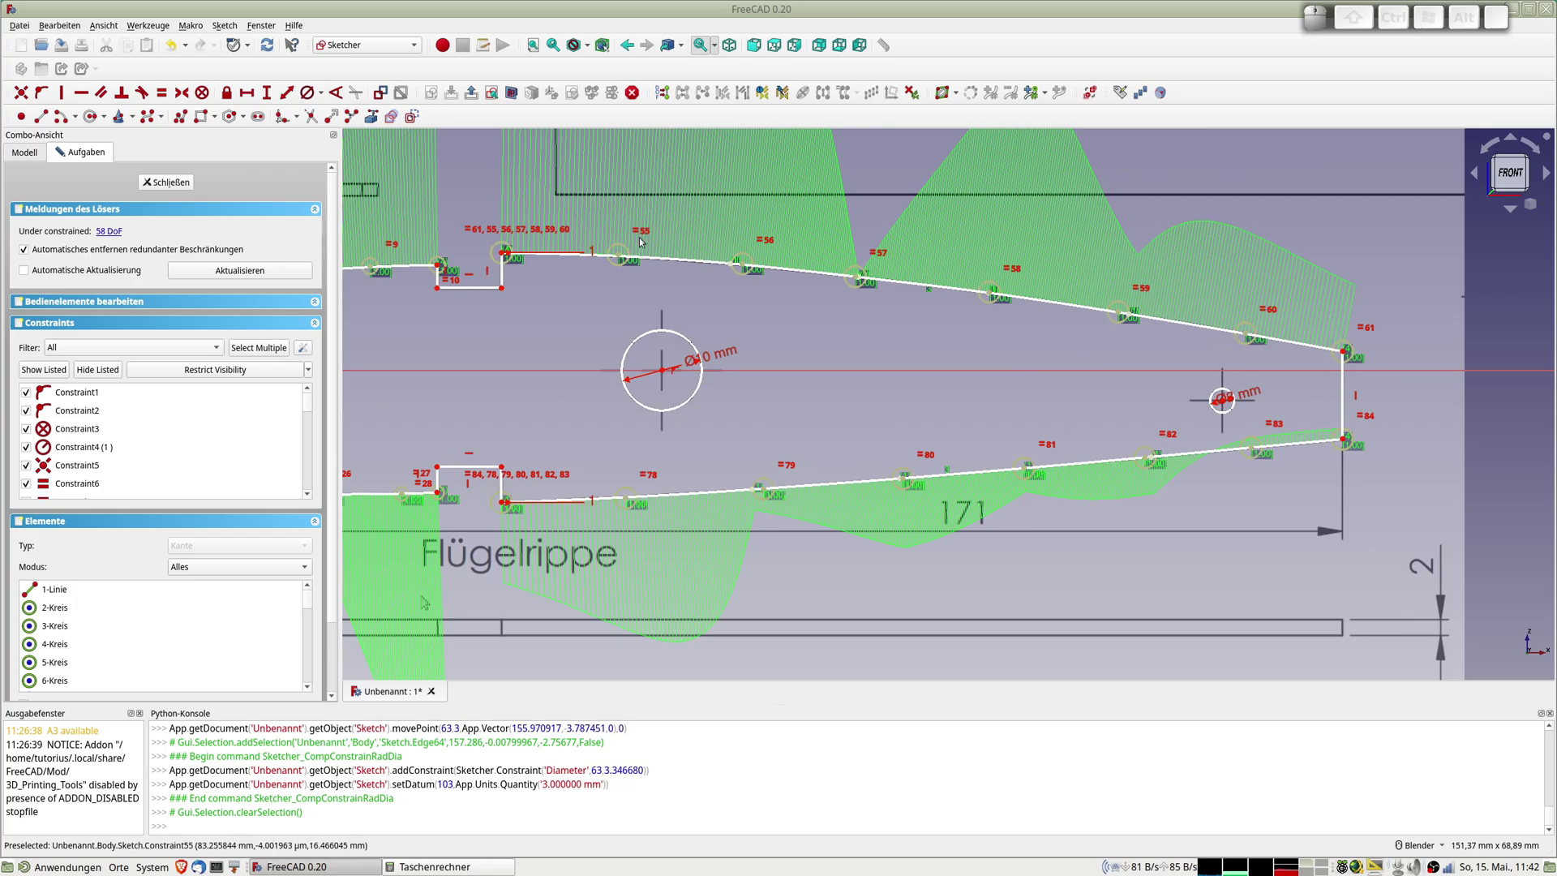
scroll(641, 241, down, 5)
scroll(642, 244, up, 3)
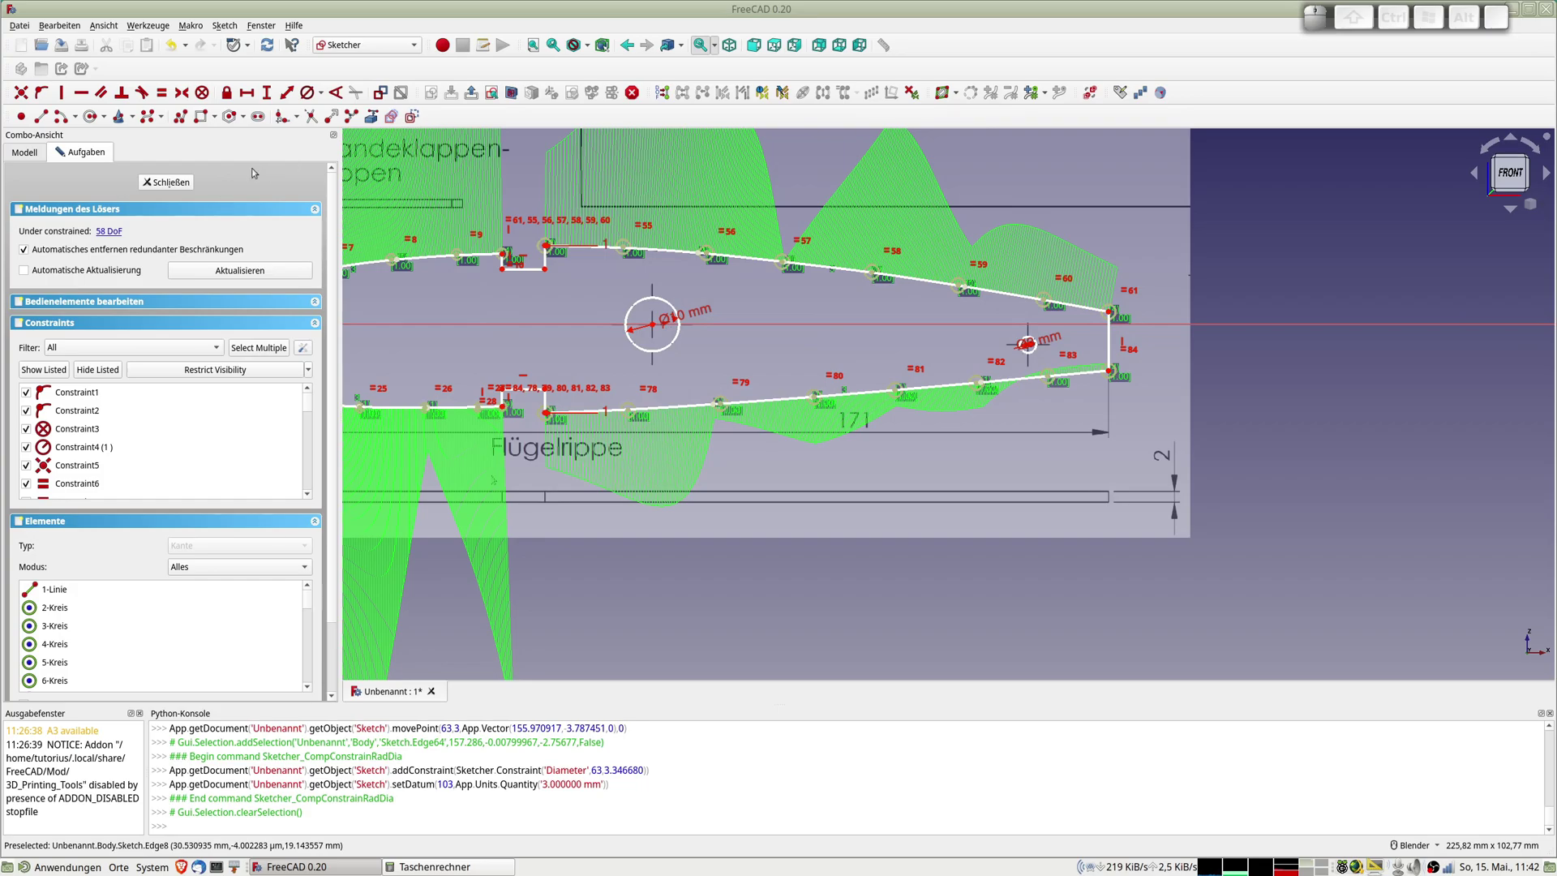
Close the sketch and pad it 2 mm thick into a solid rib plate
click(180, 185)
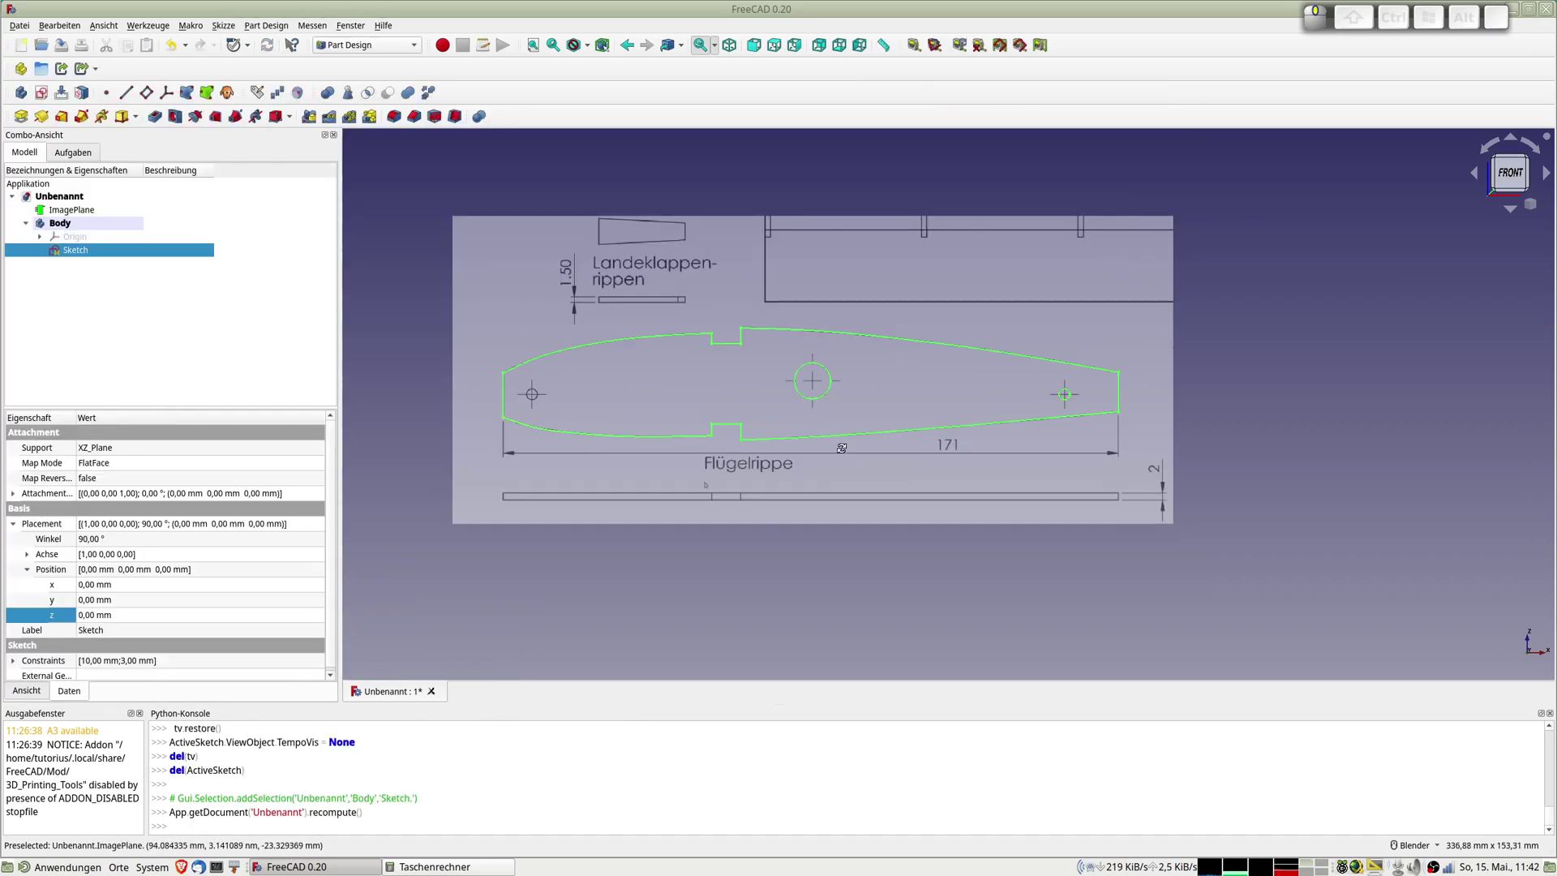
mouse_move(810, 348)
middle_down()
mouse_move(856, 358)
mouse_move(843, 354)
middle_up()
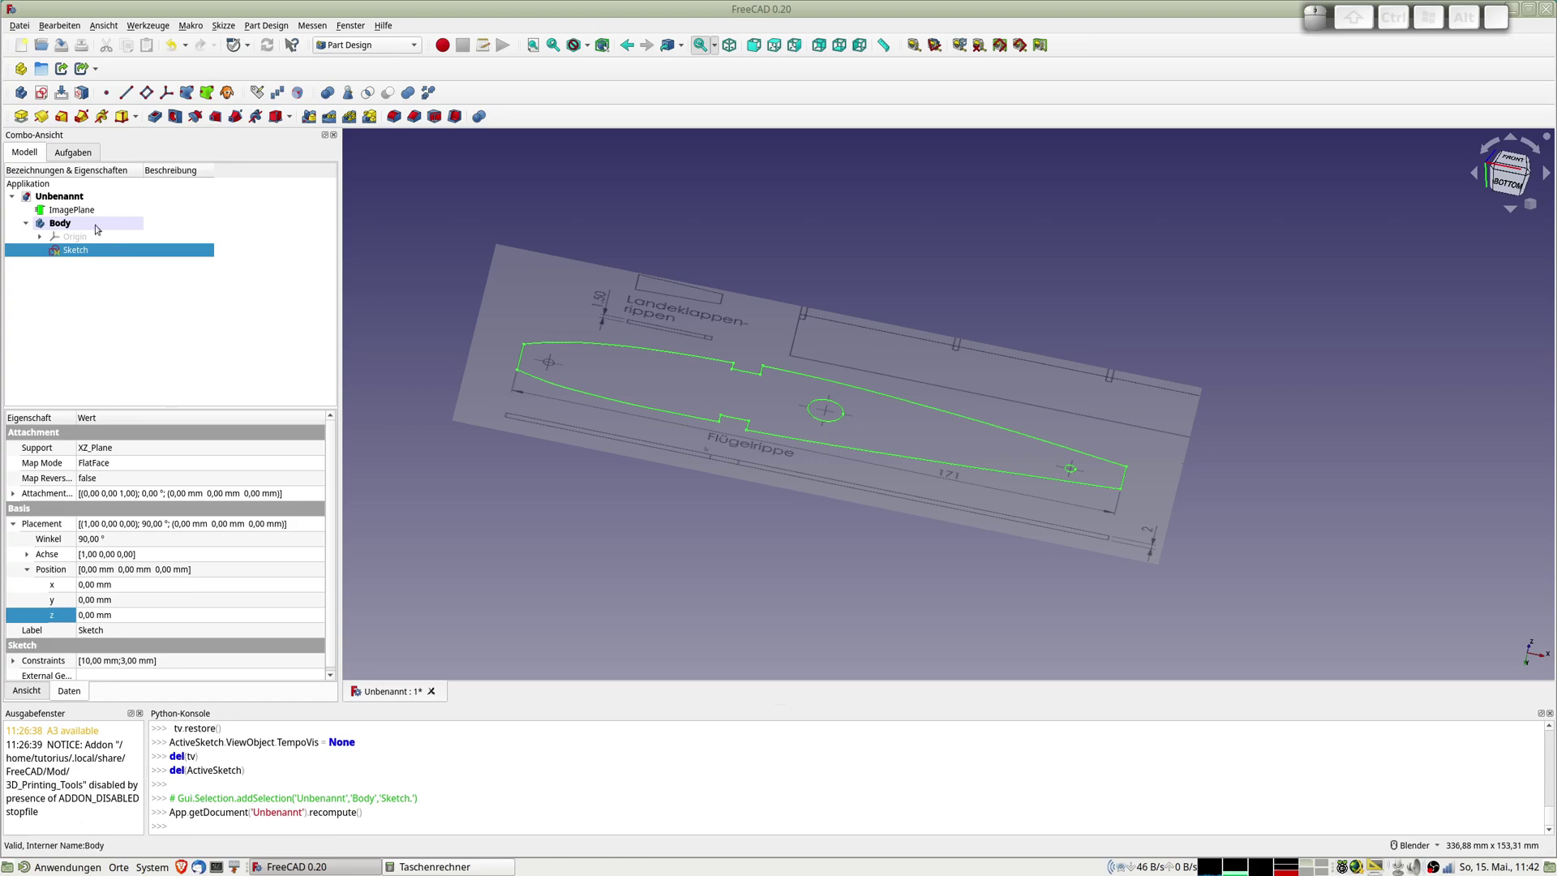
click(20, 118)
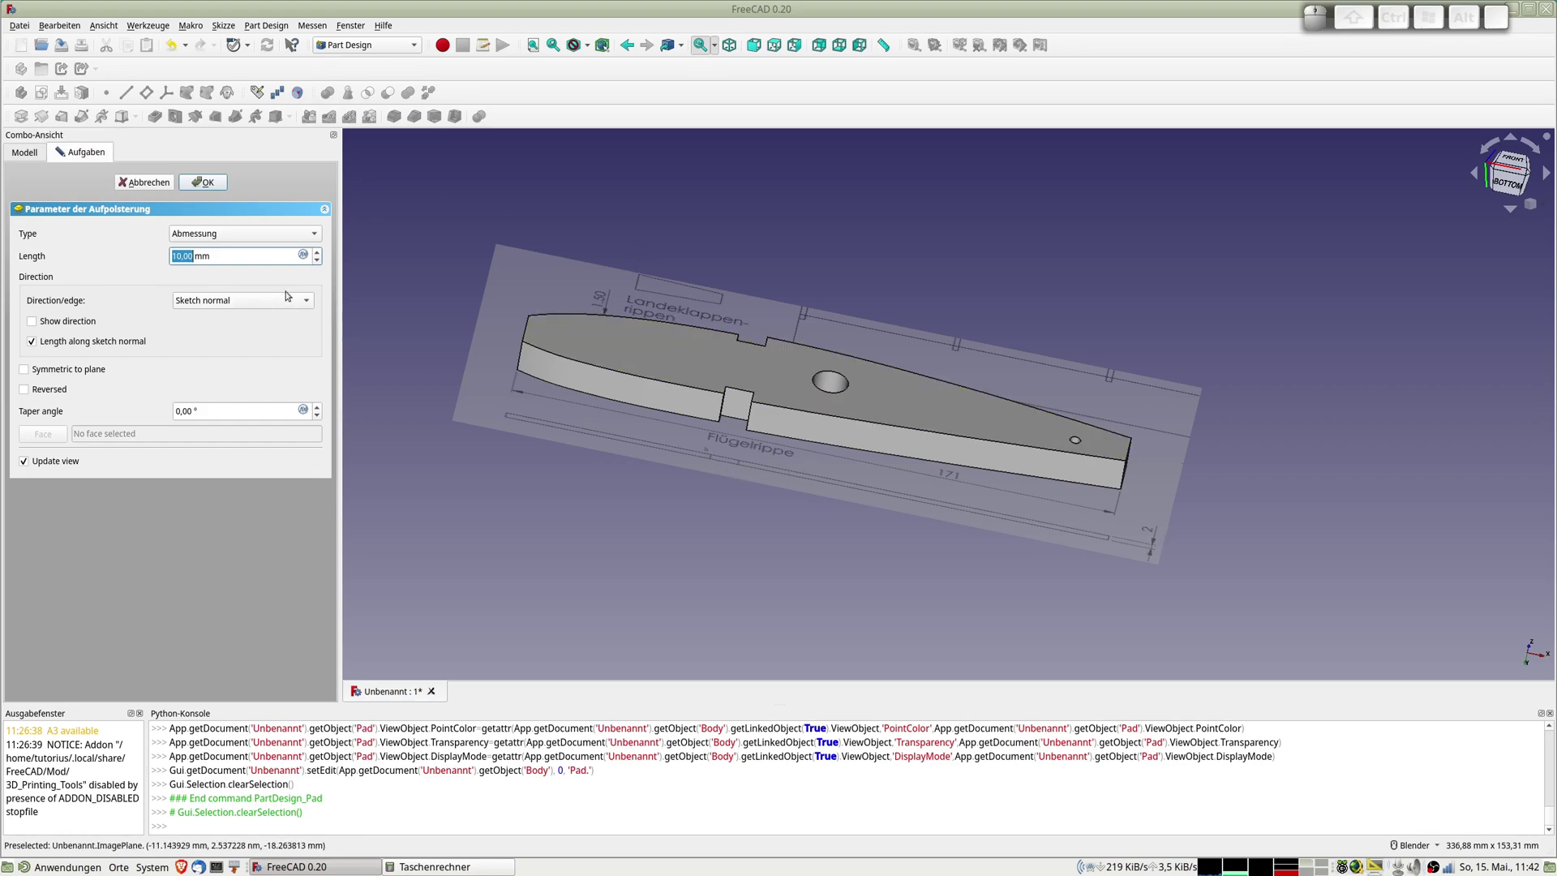
text(2)
key(Return)
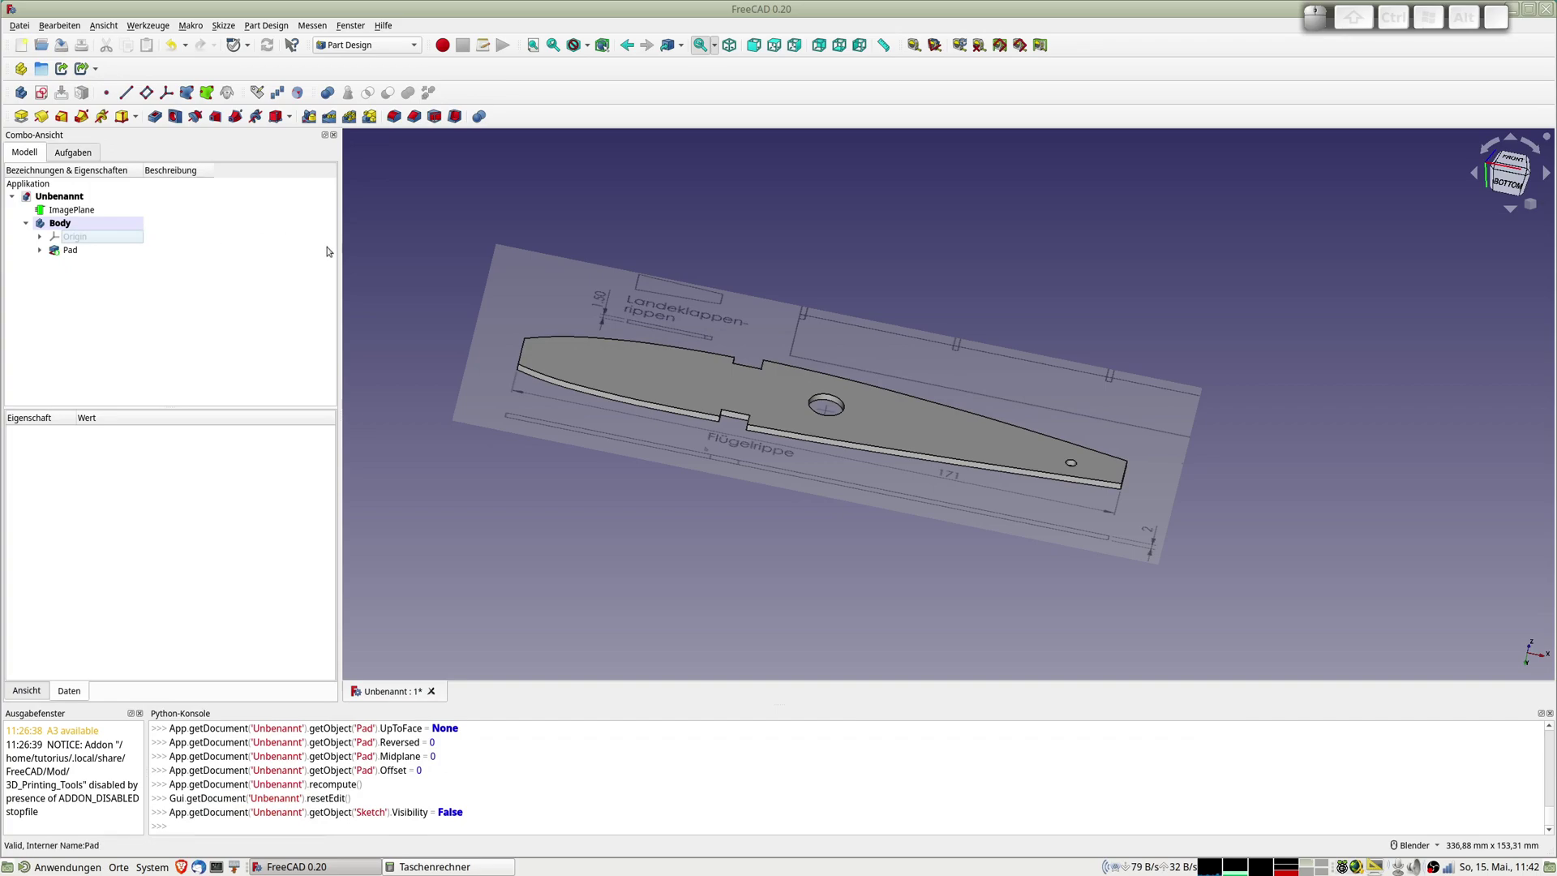
middle_drag(683, 347, 724, 385)
middle_drag(817, 405, 760, 420)
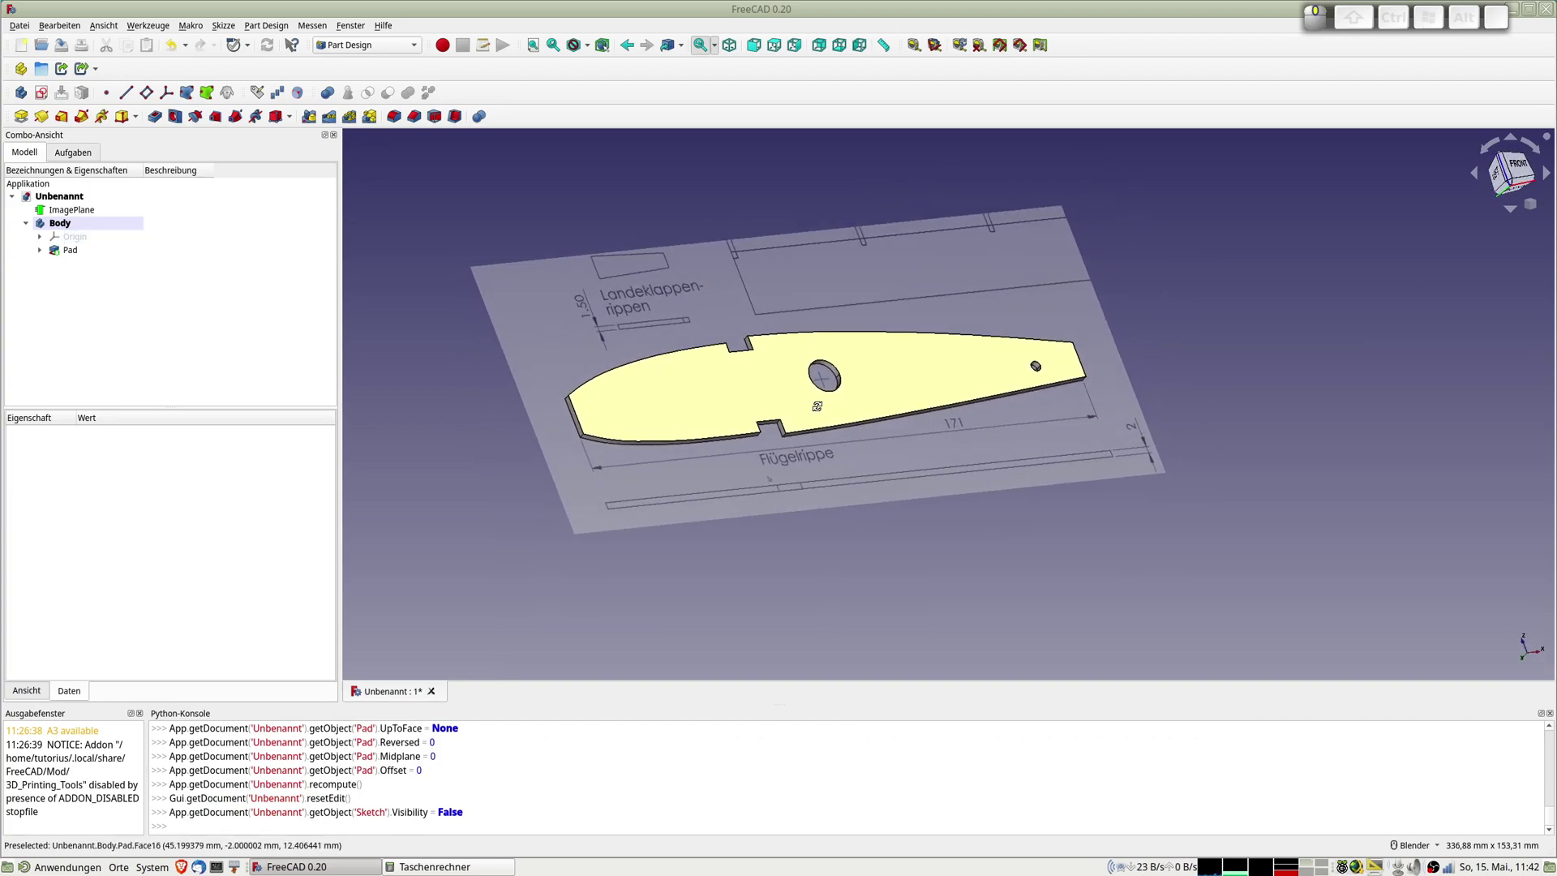